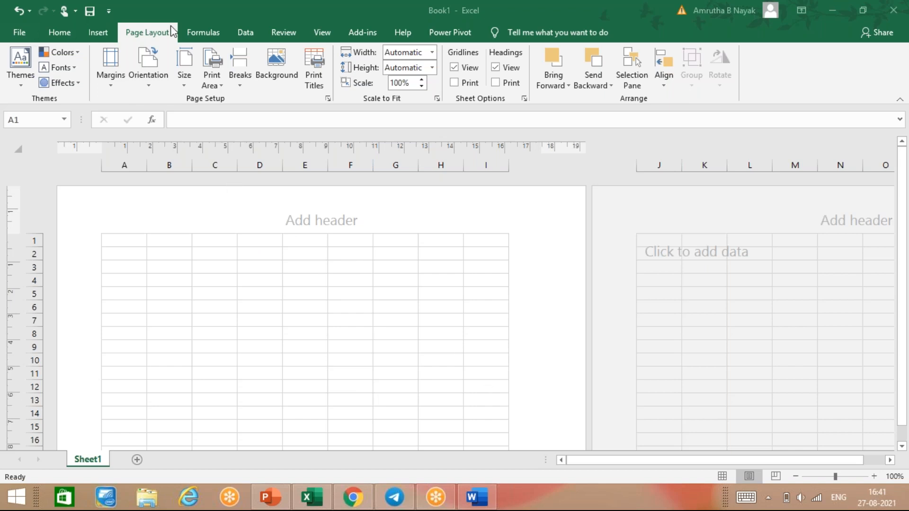
Return Sheet1 to Normal view, closing the Themes gallery without changing the Office theme.
{"action": "left_click", "coordinate": [714, 475]}
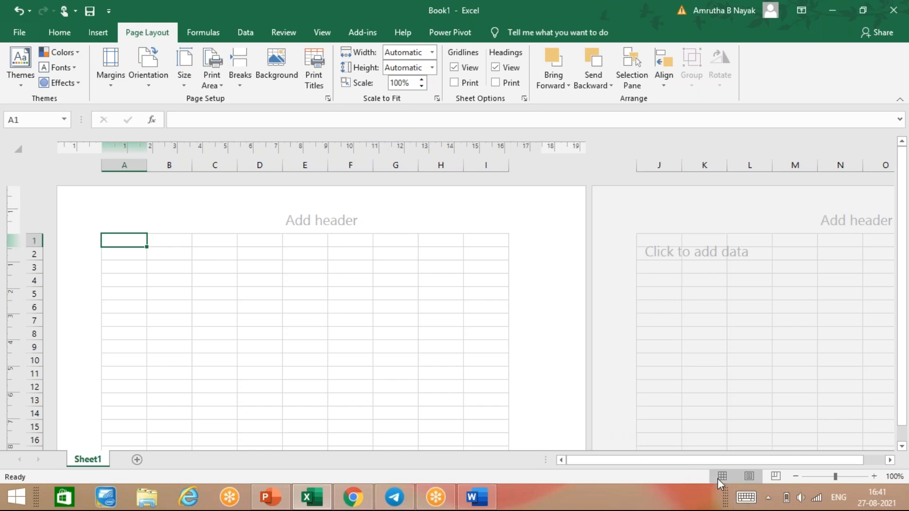
{"action": "left_click", "coordinate": [723, 475]}
{"action": "left_click", "coordinate": [19, 84]}
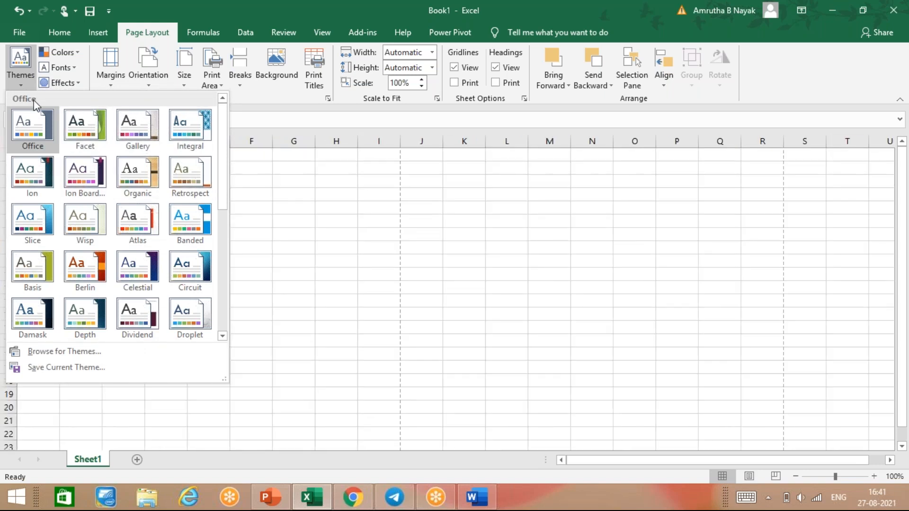
{"action": "left_click", "coordinate": [28, 81]}
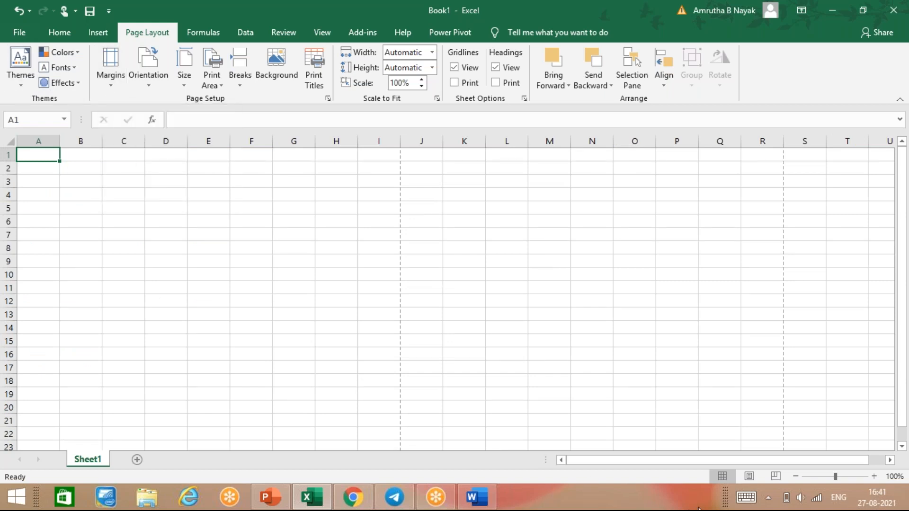
Show Sheet1 in Page Layout view and apply Narrow margins after trying Wide.
{"action": "left_click", "coordinate": [754, 474]}
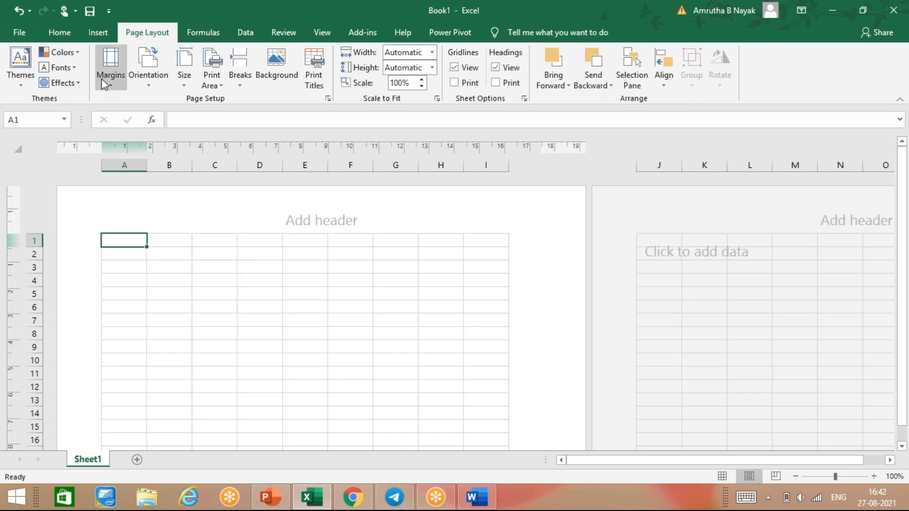
{"action": "left_click", "coordinate": [117, 76]}
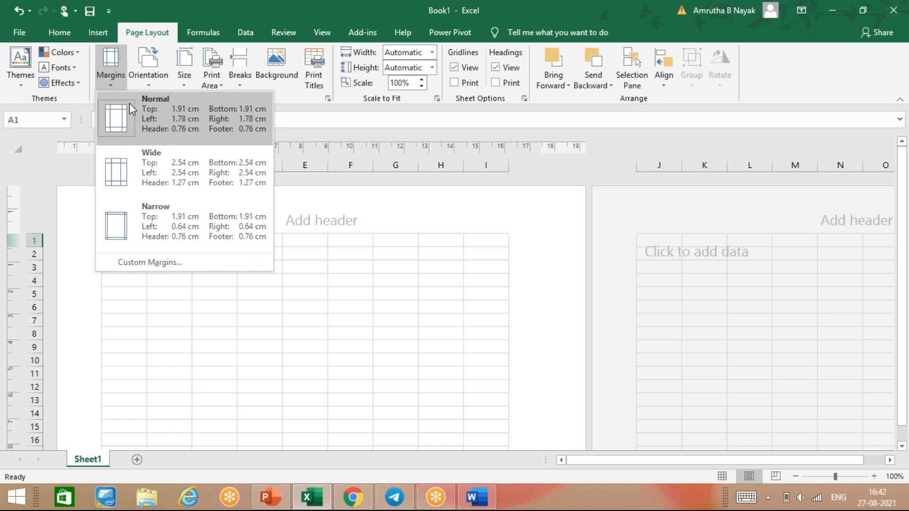
{"action": "left_click", "coordinate": [151, 166]}
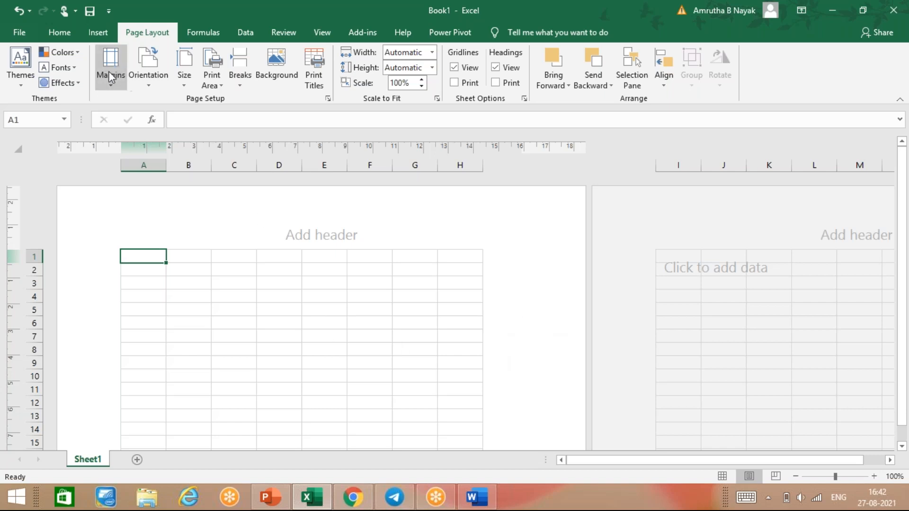
{"action": "left_click", "coordinate": [114, 83]}
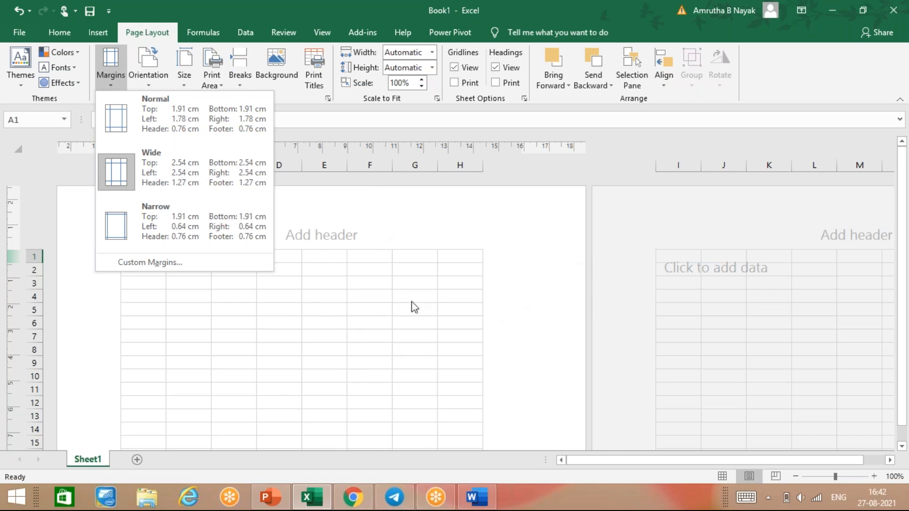
{"action": "left_click", "coordinate": [188, 237]}
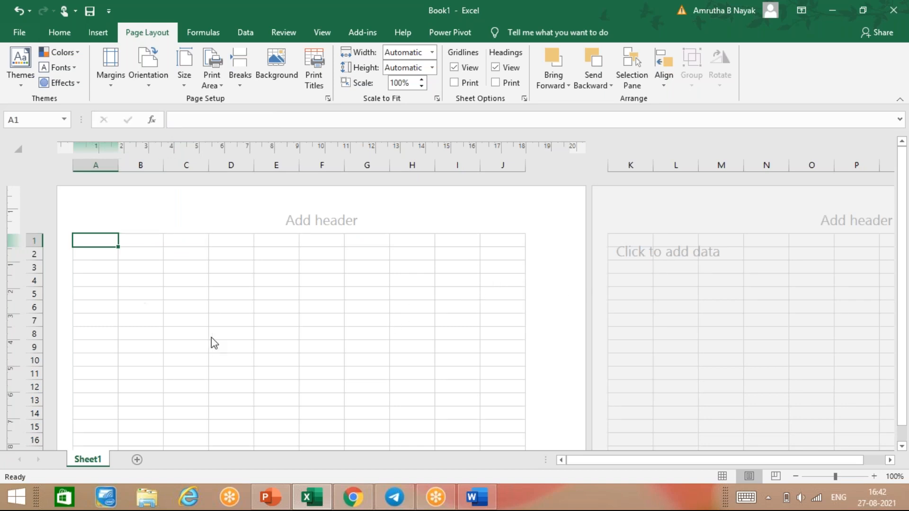
{"action": "left_click", "coordinate": [113, 85]}
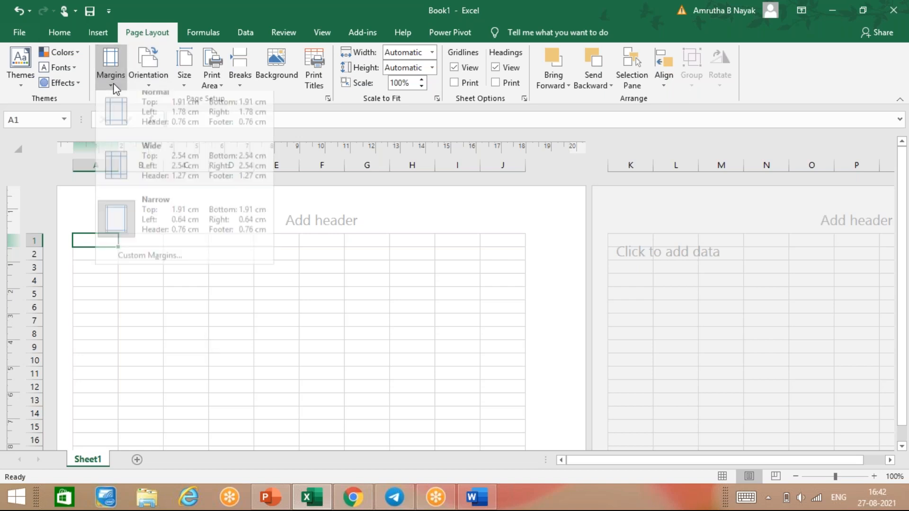
{"action": "left_click", "coordinate": [205, 264]}
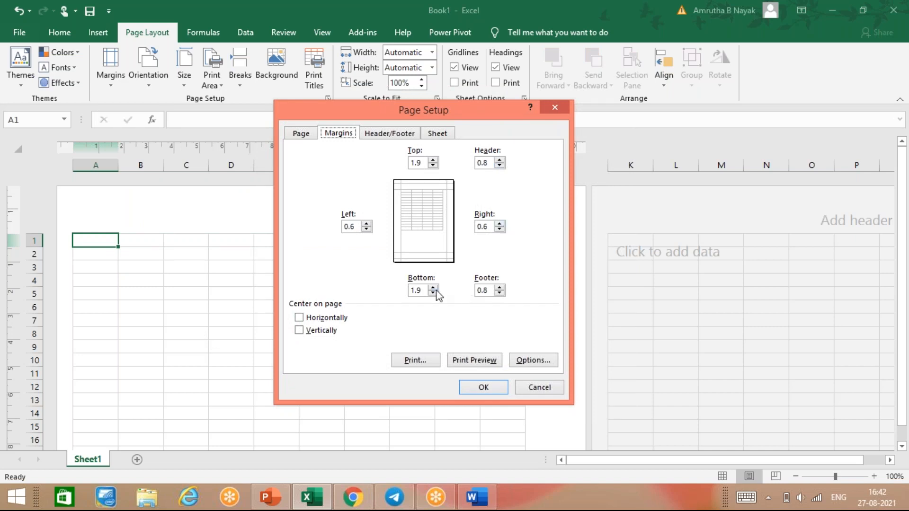
{"action": "left_click", "coordinate": [366, 230]}
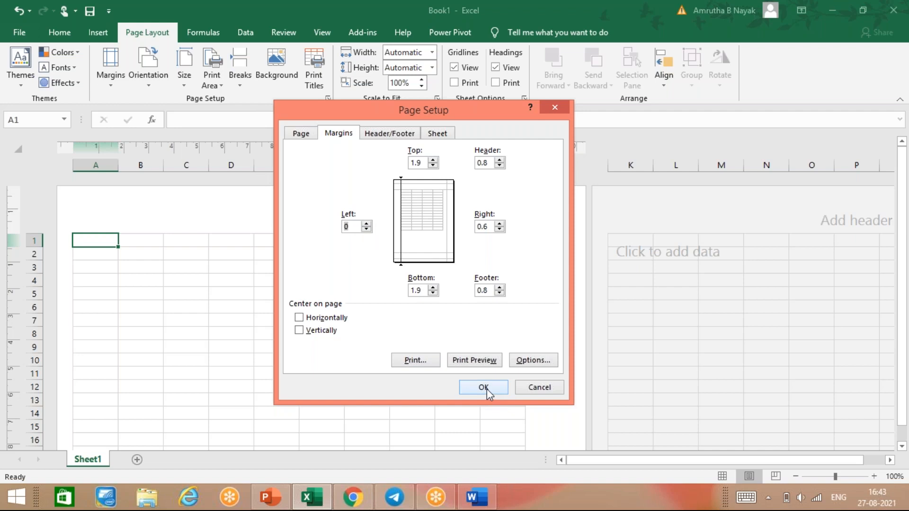
{"action": "left_click", "coordinate": [531, 388]}
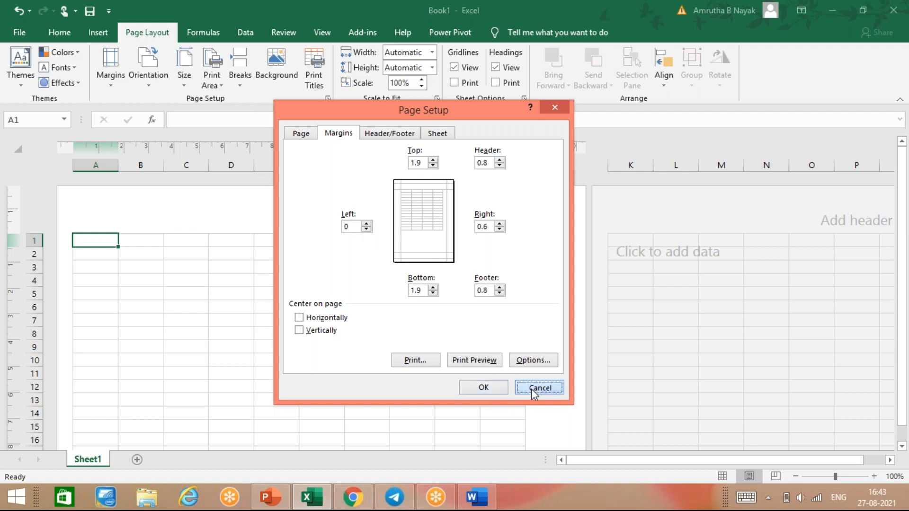
Set Sheet1's page orientation to Landscape, after briefly switching to Portrait.
{"action": "left_click", "coordinate": [163, 89]}
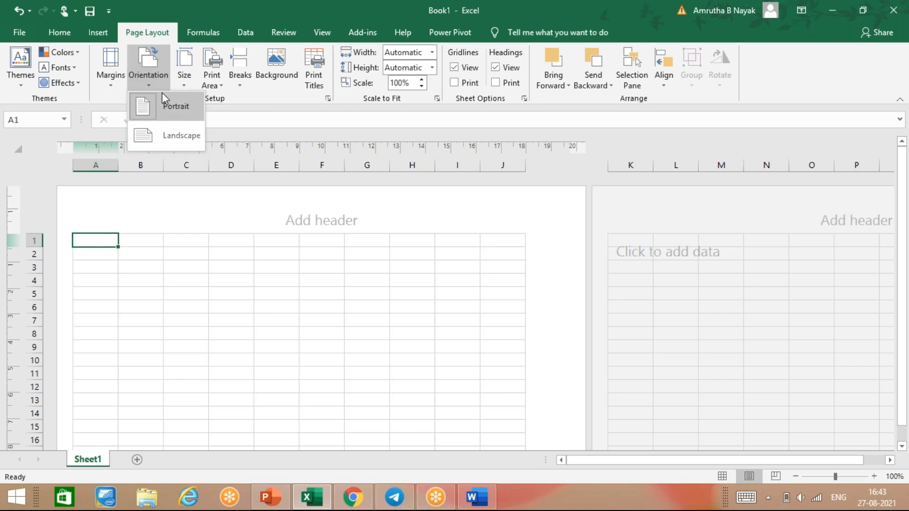
{"action": "left_click", "coordinate": [155, 135]}
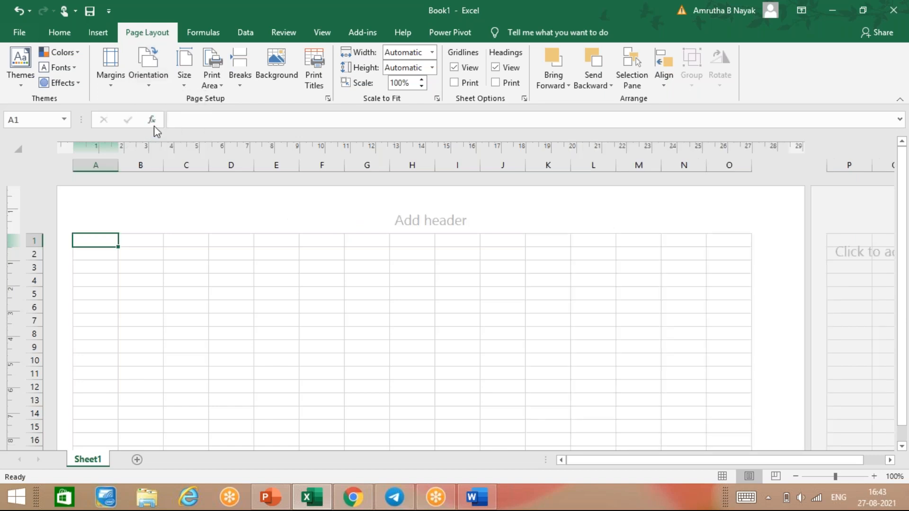
{"action": "left_click", "coordinate": [148, 90]}
{"action": "left_click", "coordinate": [150, 101]}
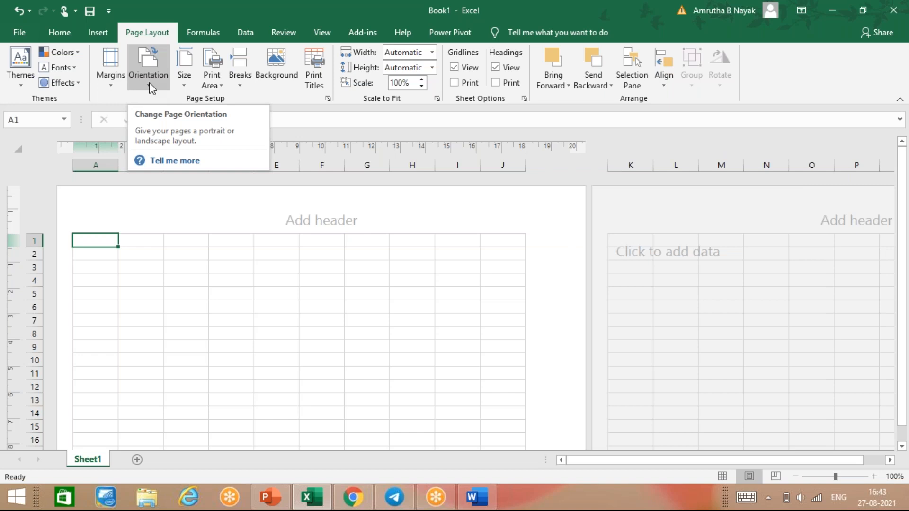
{"action": "left_click", "coordinate": [149, 84]}
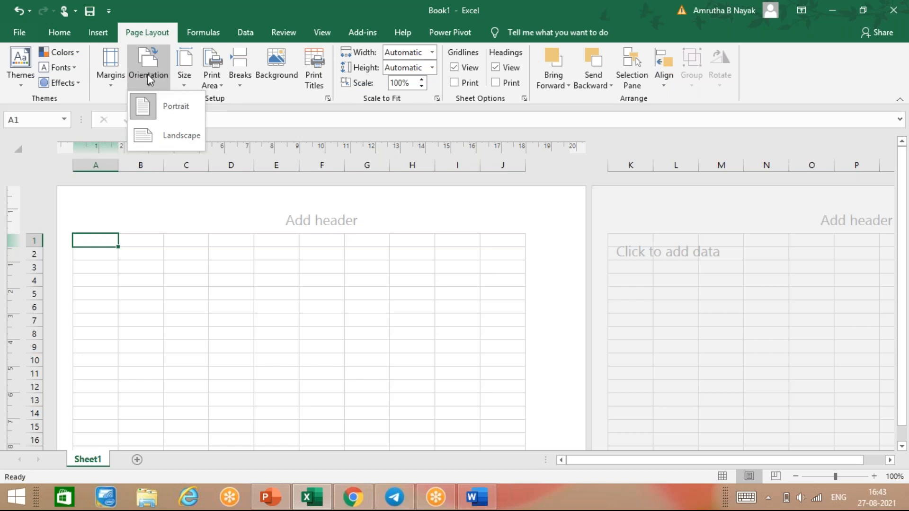
{"action": "left_click", "coordinate": [177, 135]}
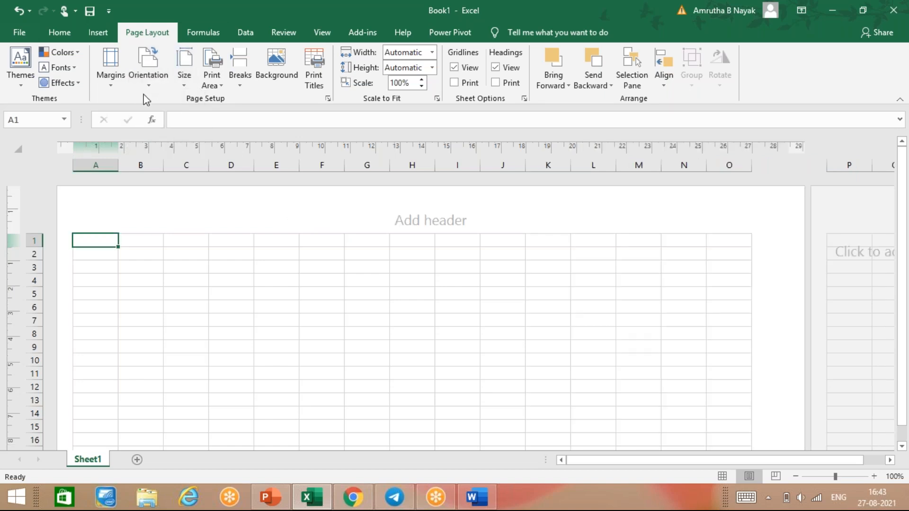
{"action": "left_click", "coordinate": [24, 252]}
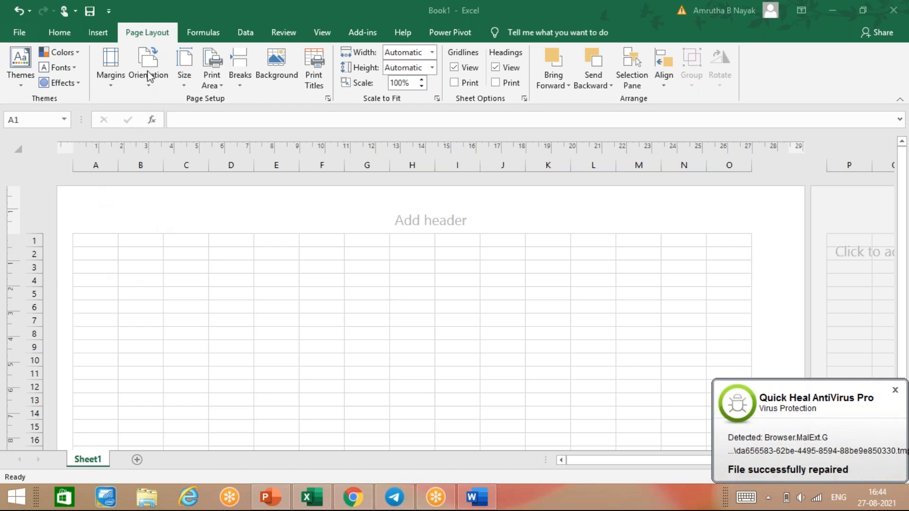
Choose A3 (29.7 cm x 42 cm) as Sheet1's paper size.
{"action": "left_click", "coordinate": [187, 80]}
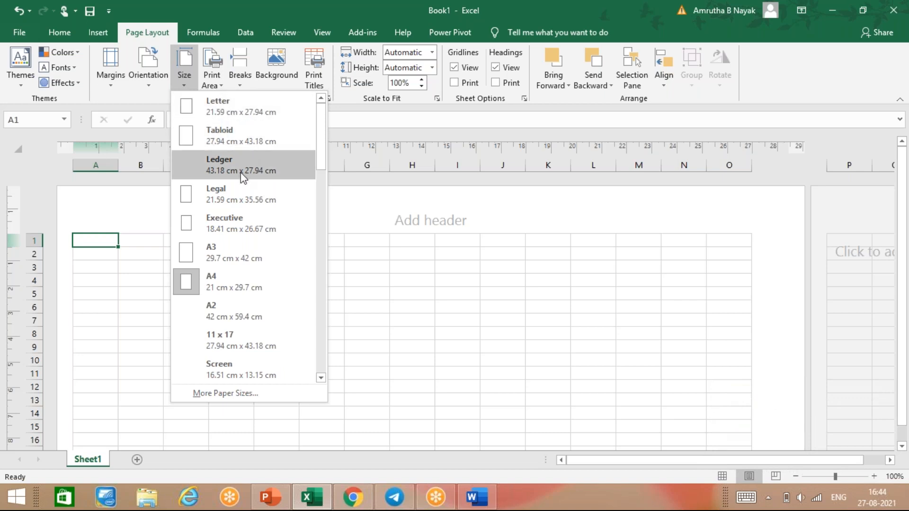
{"action": "left_click", "coordinate": [249, 250]}
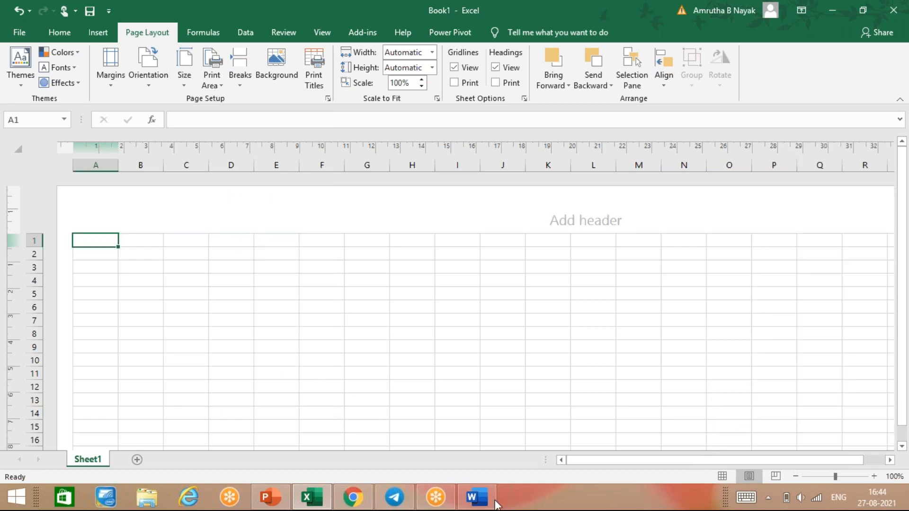
{"action": "left_click_drag", "start_coordinate": [689, 461], "coordinate": [712, 461]}
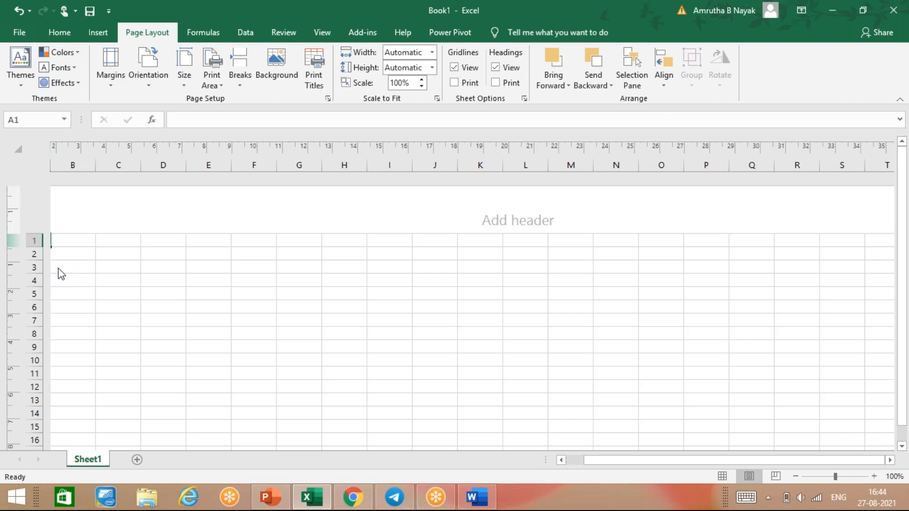
{"action": "left_click", "coordinate": [40, 264]}
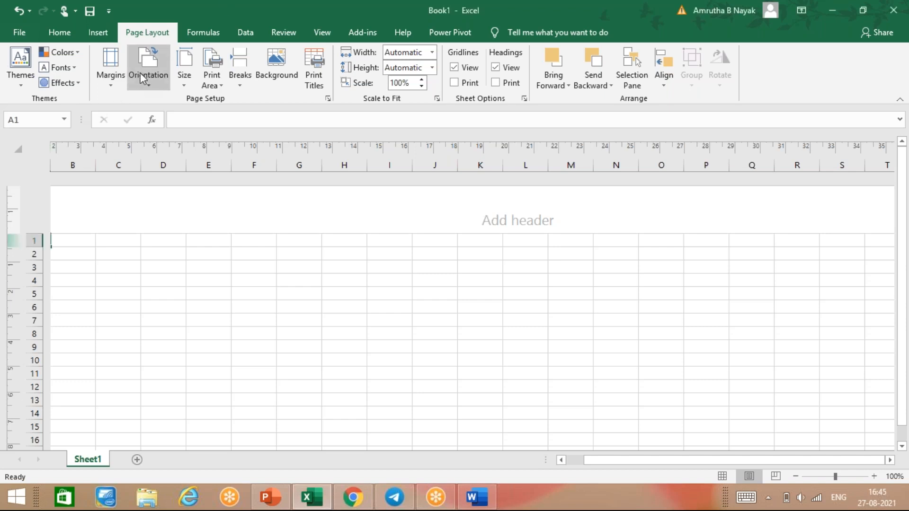
Switch the A3 pages back to Portrait orientation.
{"action": "left_click", "coordinate": [156, 78]}
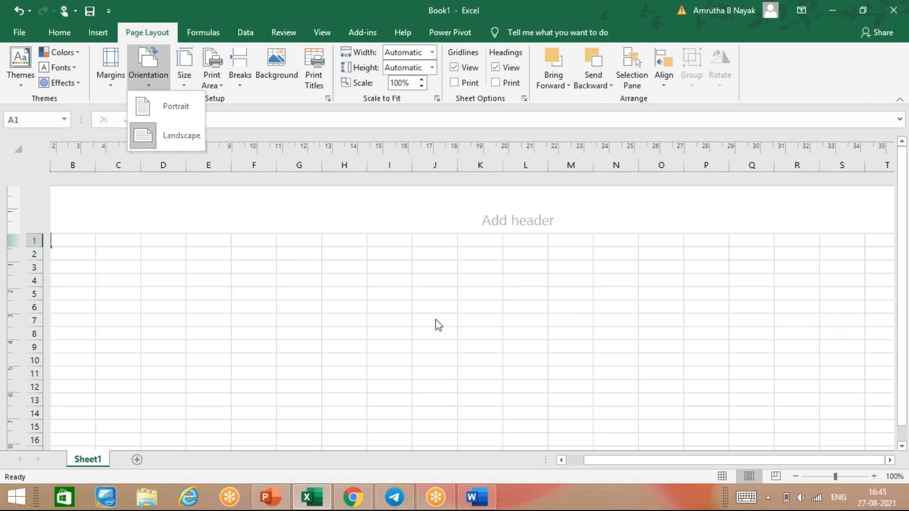
{"action": "left_click", "coordinate": [178, 107]}
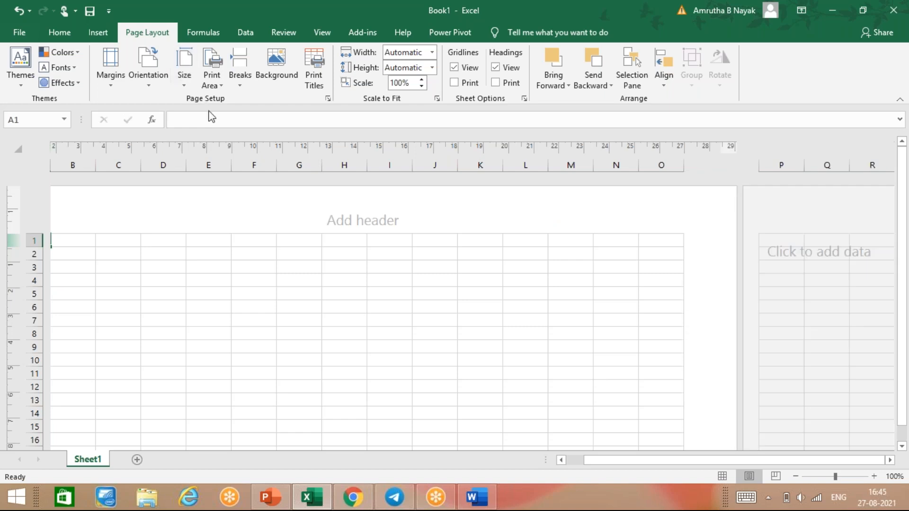
{"action": "left_click", "coordinate": [188, 78]}
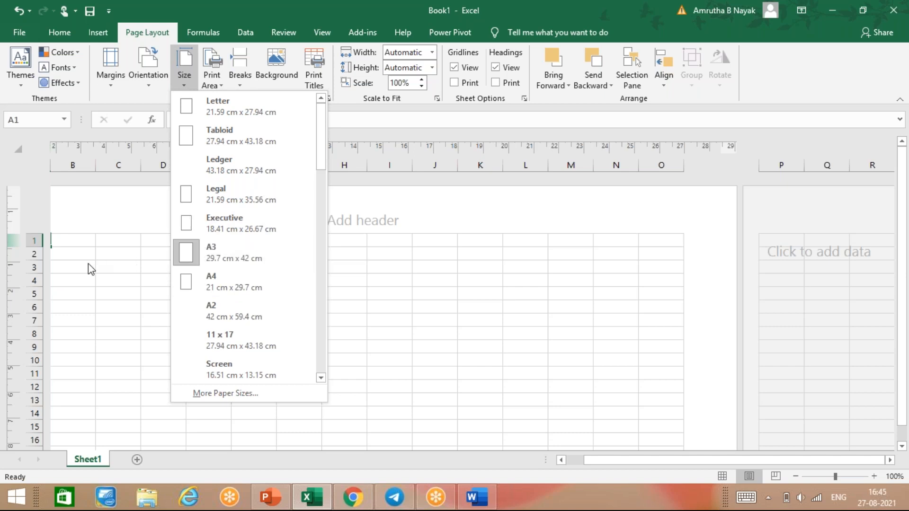
Try A4 paper size, then settle on A3 (29.7 cm x 42 cm) again.
{"action": "left_click", "coordinate": [33, 261]}
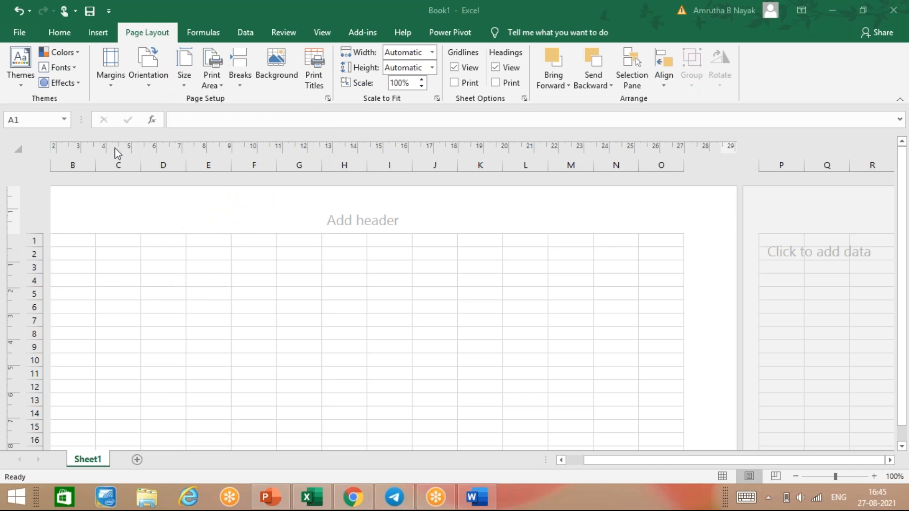
{"action": "left_click", "coordinate": [191, 84]}
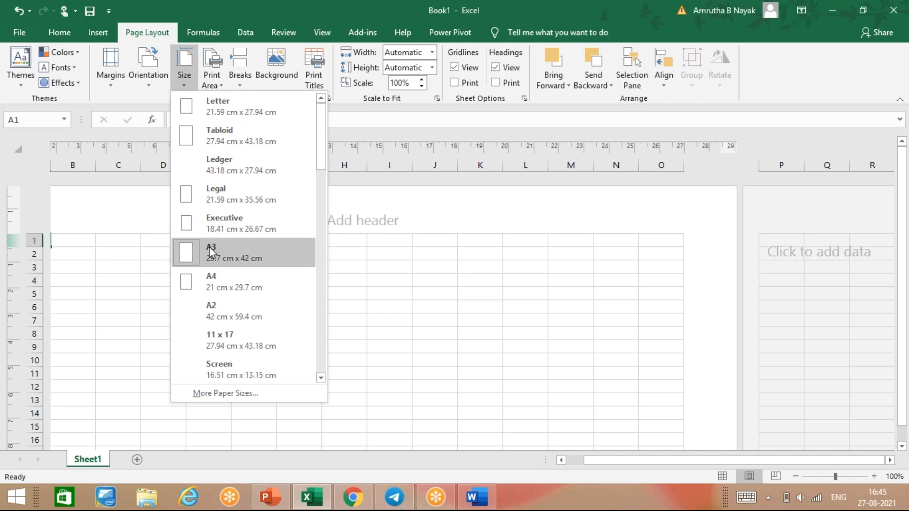
{"action": "left_click", "coordinate": [213, 279]}
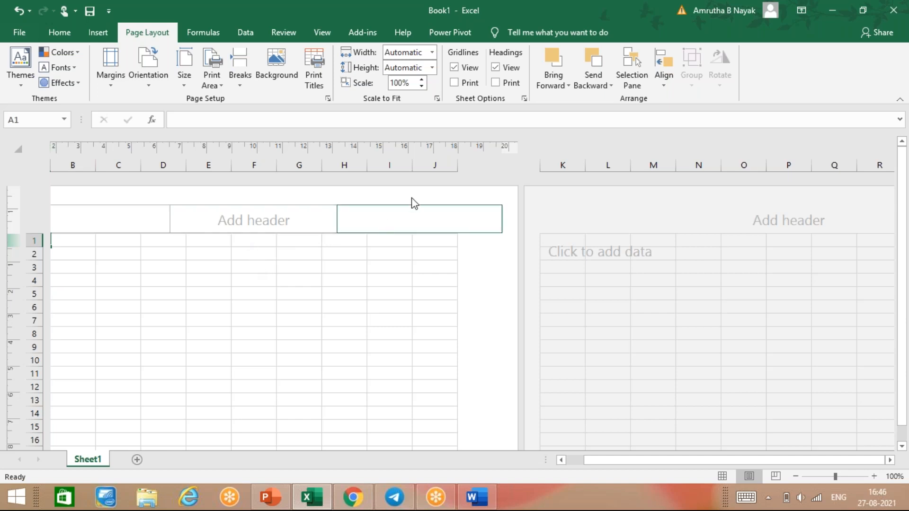
{"action": "left_click", "coordinate": [184, 77]}
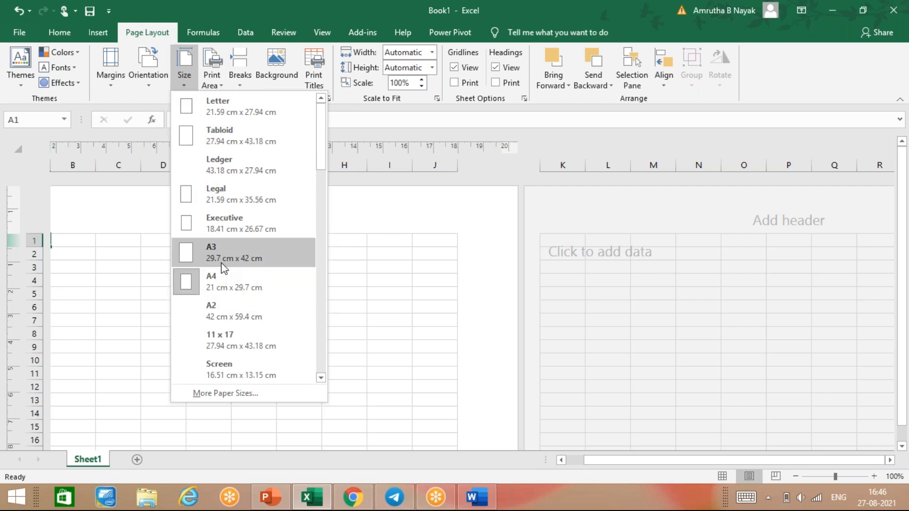
{"action": "left_click", "coordinate": [240, 260]}
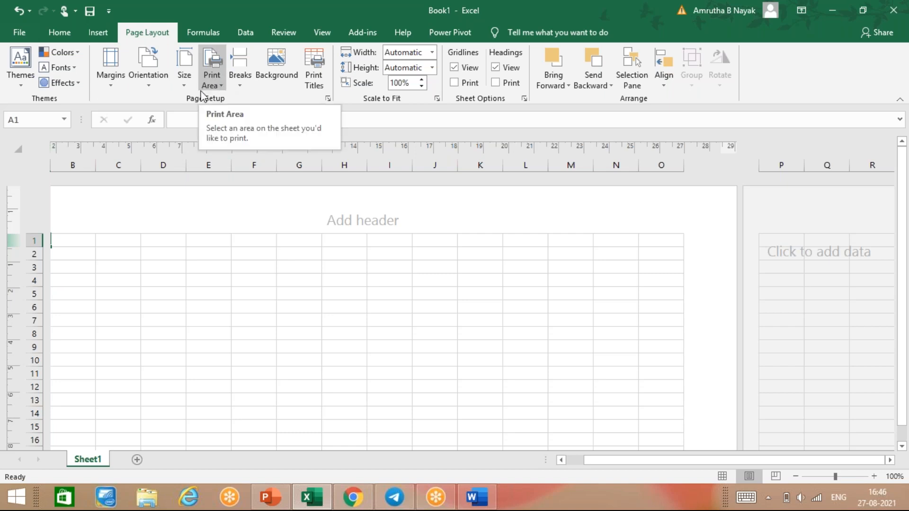
Return Sheet1 to Normal view and select cell B1.
{"action": "left_click", "coordinate": [320, 284]}
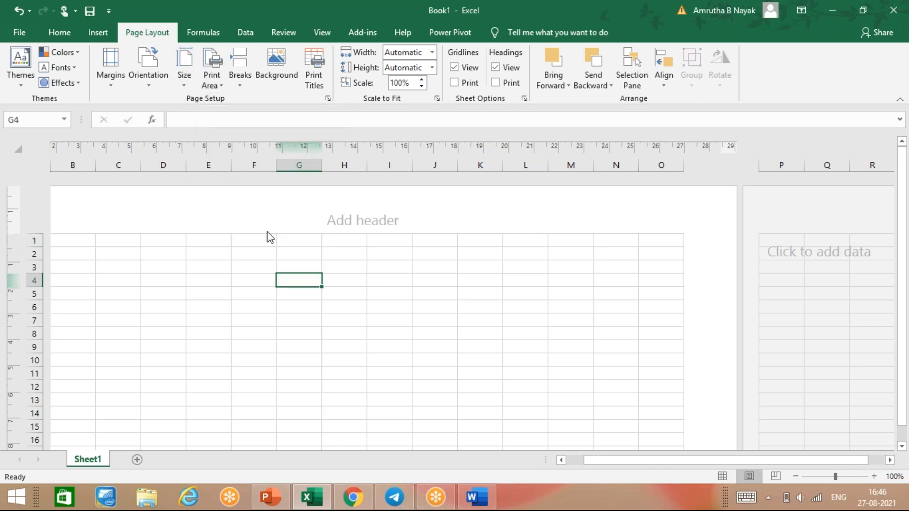
{"action": "left_click", "coordinate": [226, 210]}
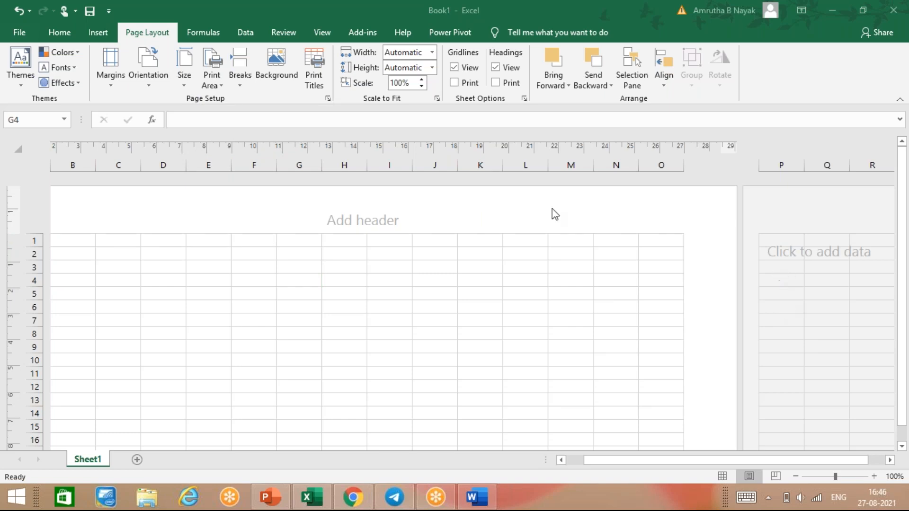
{"action": "left_click", "coordinate": [725, 479]}
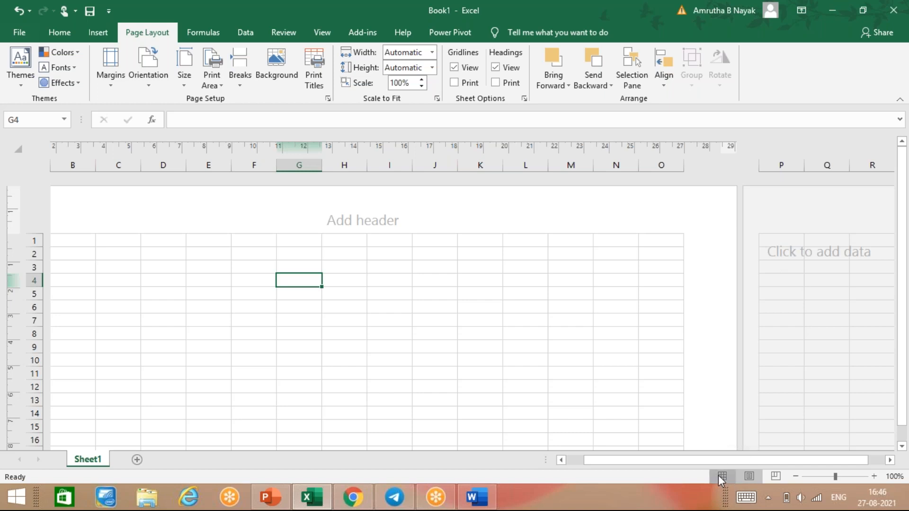
{"action": "left_click", "coordinate": [723, 475]}
{"action": "left_click", "coordinate": [53, 154]}
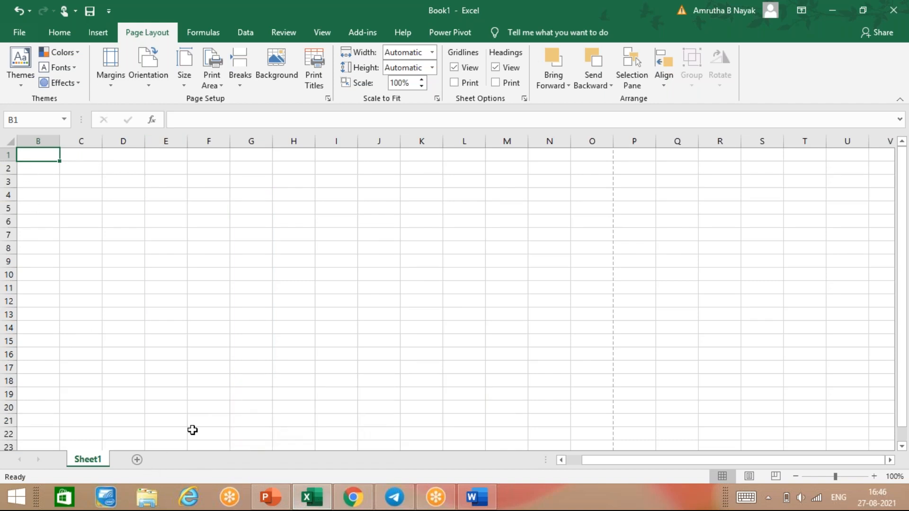
Open the recent names workbook and copy its Name column.
{"action": "left_click", "coordinate": [20, 34]}
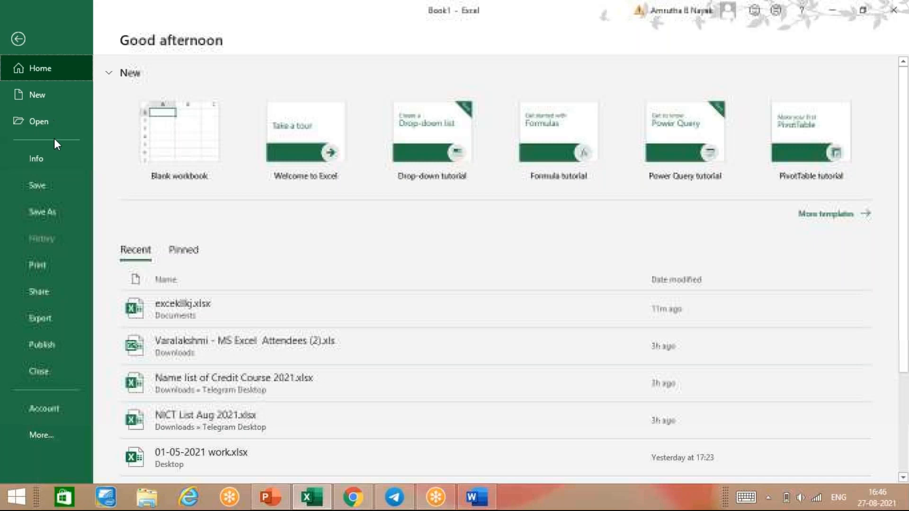
{"action": "left_click", "coordinate": [167, 305]}
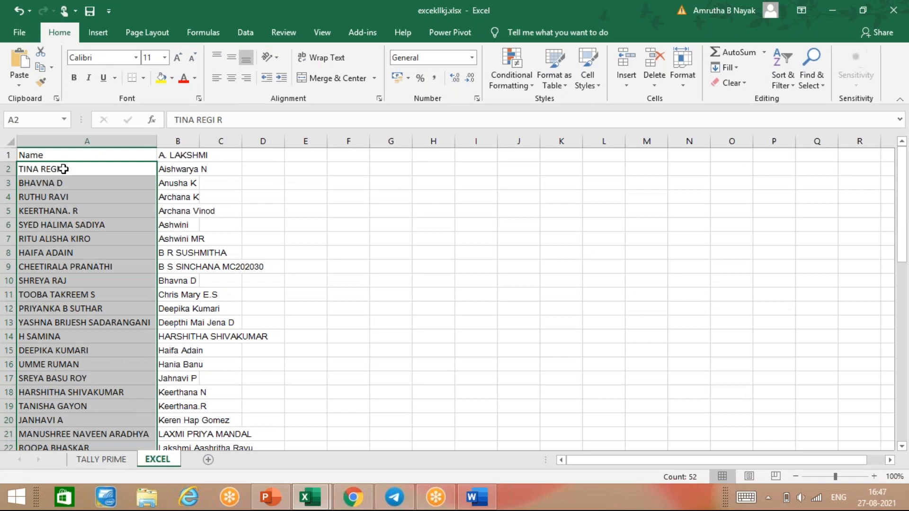
{"action": "left_click", "coordinate": [80, 154], "text": "ctrl"}
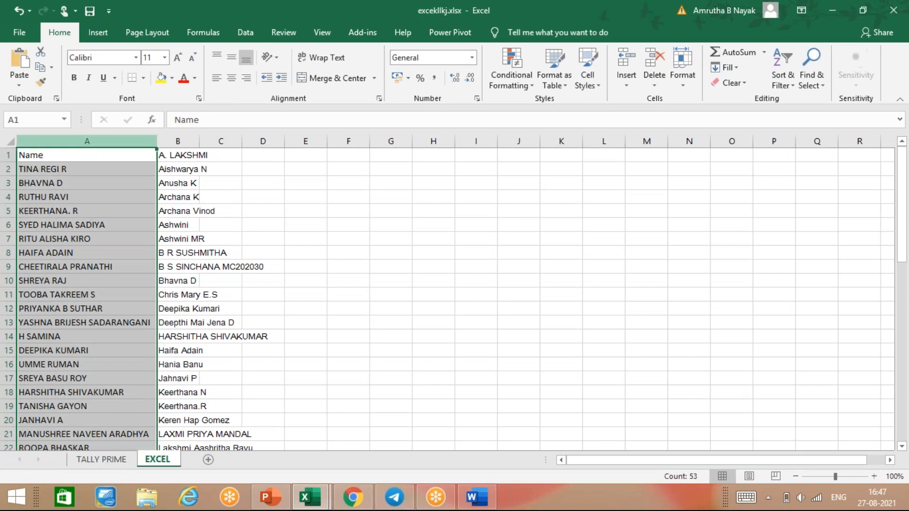
{"action": "right_click", "coordinate": [80, 154]}
{"action": "left_click", "coordinate": [110, 179]}
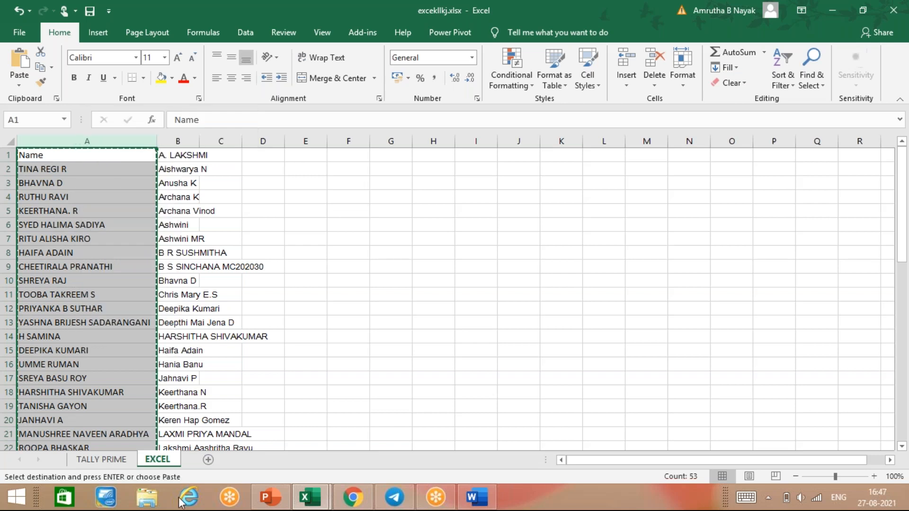
Paste the copied Name list into Book1 starting at cell B1.
{"action": "mouse_move", "coordinate": [309, 497]}
{"action": "left_click", "coordinate": [237, 442]}
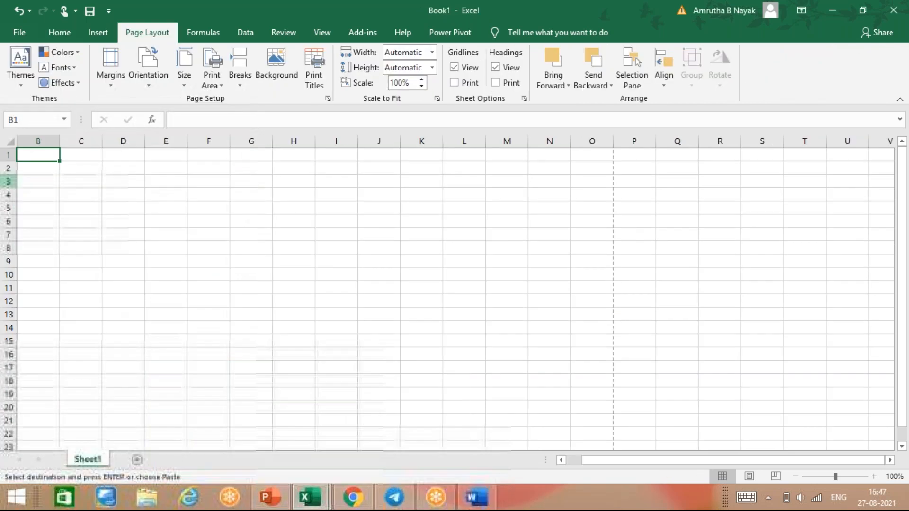
{"action": "right_click", "coordinate": [26, 155]}
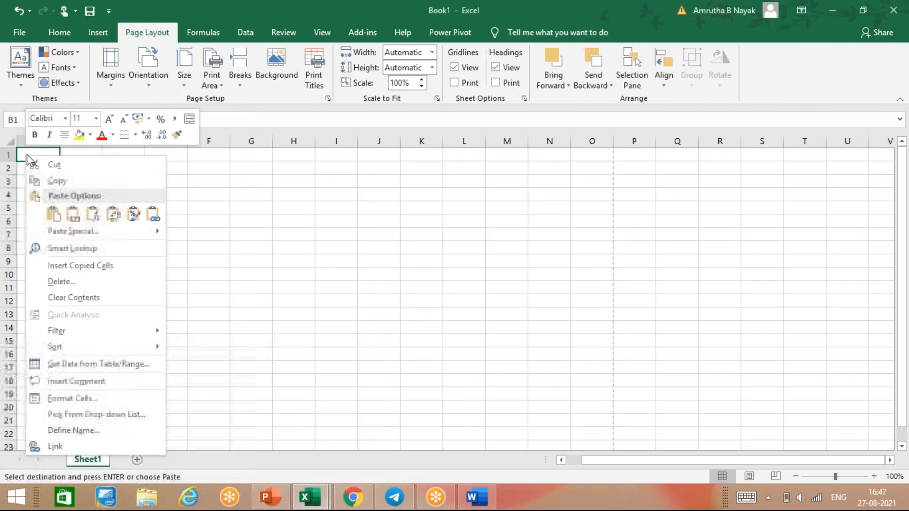
{"action": "left_click", "coordinate": [55, 213]}
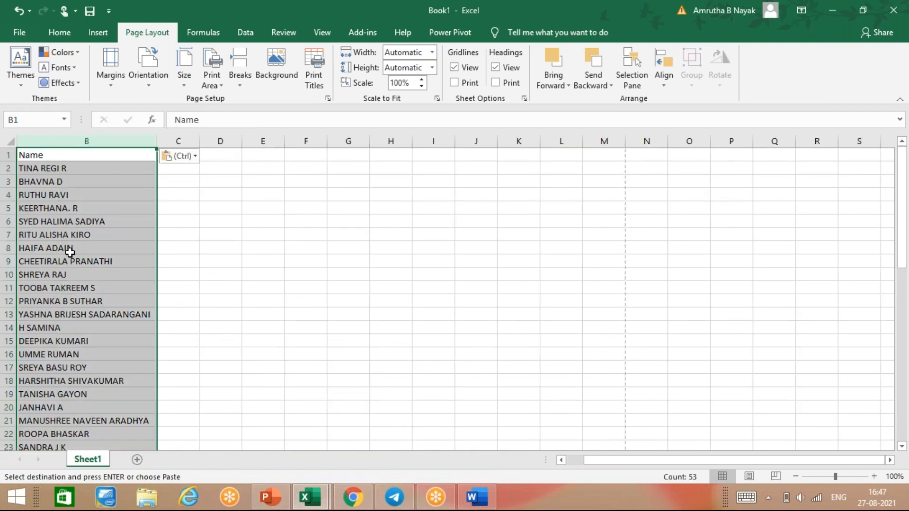
{"action": "scroll", "coordinate": [71, 252], "scroll_direction": "down", "scroll_amount": 18}
{"action": "scroll", "coordinate": [70, 252], "scroll_direction": "up", "scroll_amount": 15}
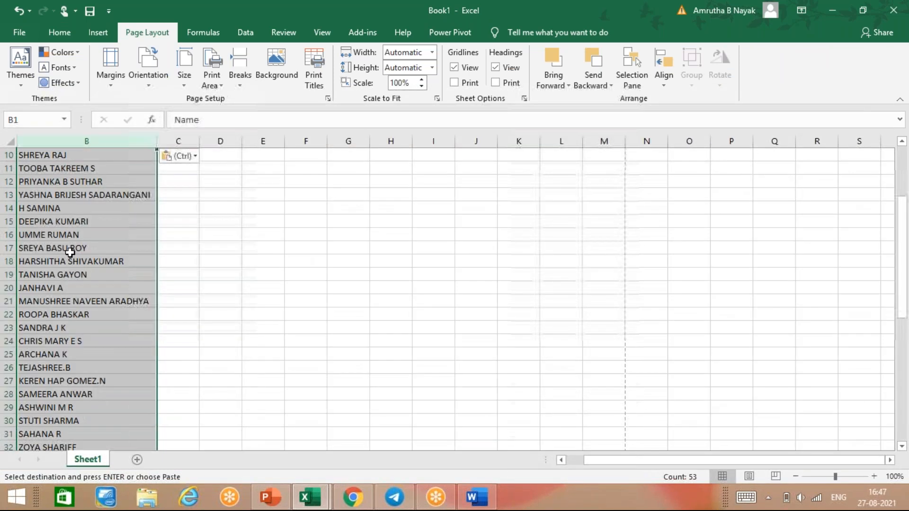
{"action": "scroll", "coordinate": [70, 252], "scroll_direction": "up", "scroll_amount": 3}
{"action": "scroll", "coordinate": [68, 265], "scroll_direction": "down", "scroll_amount": 7}
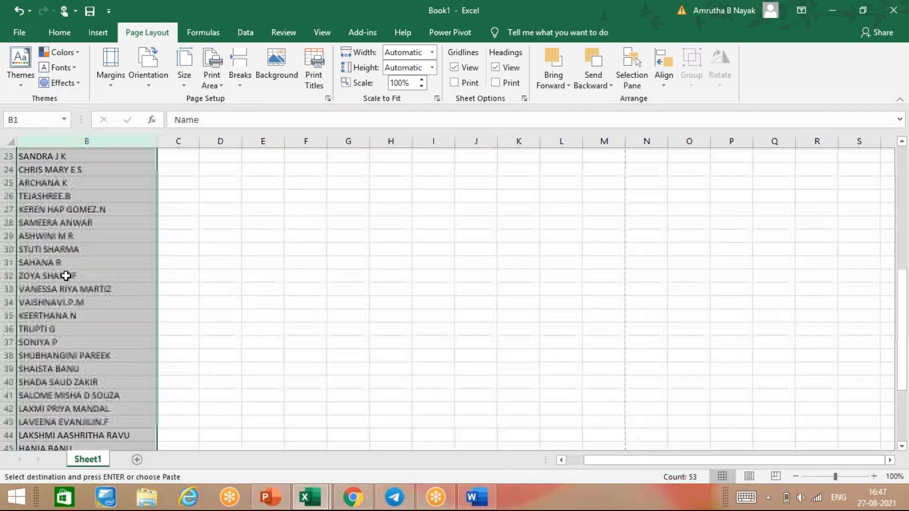
{"action": "scroll", "coordinate": [65, 275], "scroll_direction": "down", "scroll_amount": 11}
{"action": "left_click", "coordinate": [121, 274]}
{"action": "scroll", "coordinate": [121, 274], "scroll_direction": "up", "scroll_amount": 14}
{"action": "scroll", "coordinate": [122, 275], "scroll_direction": "up", "scroll_amount": 4}
{"action": "scroll", "coordinate": [122, 274], "scroll_direction": "down", "scroll_amount": 9}
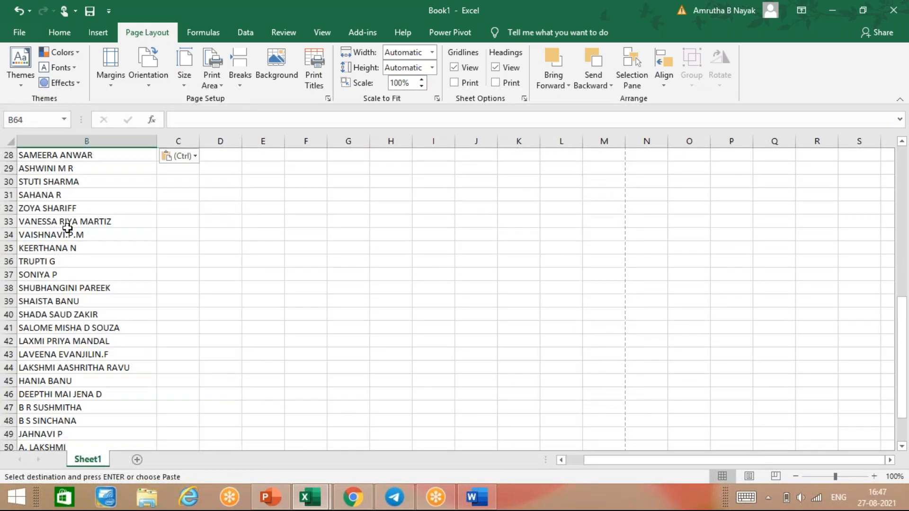
Cut names B31:B53, paste them at I27, and AutoFit column I's width.
{"action": "left_click_drag", "start_coordinate": [56, 192], "coordinate": [90, 418]}
{"action": "right_click", "coordinate": [90, 419]}
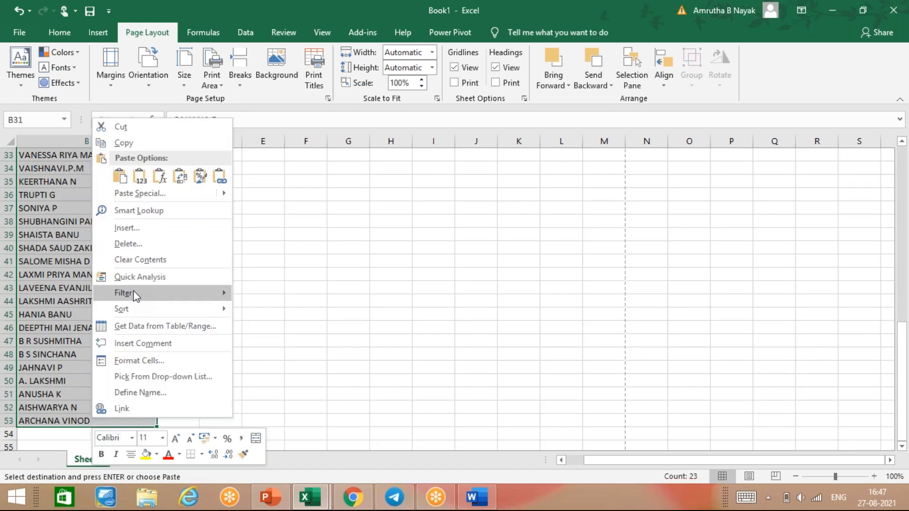
{"action": "left_click", "coordinate": [121, 127]}
{"action": "scroll", "coordinate": [399, 221], "scroll_direction": "up", "scroll_amount": 4}
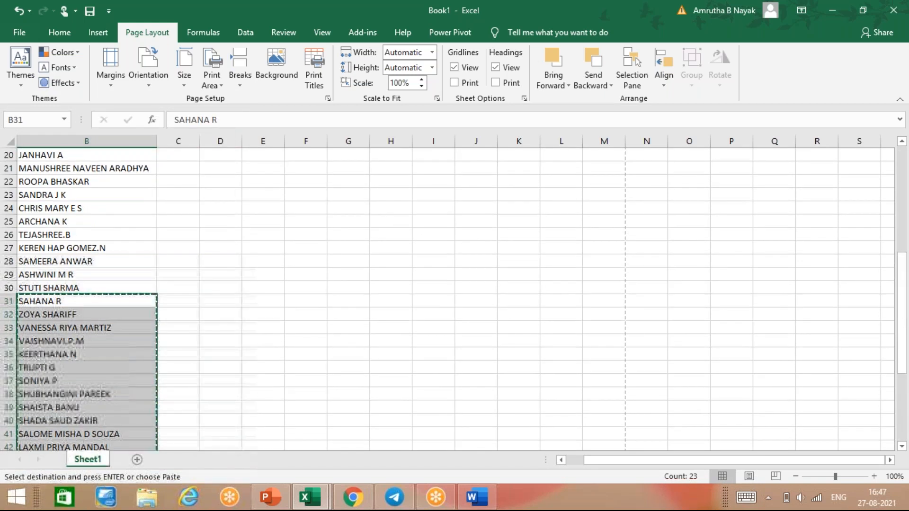
{"action": "right_click", "coordinate": [421, 246]}
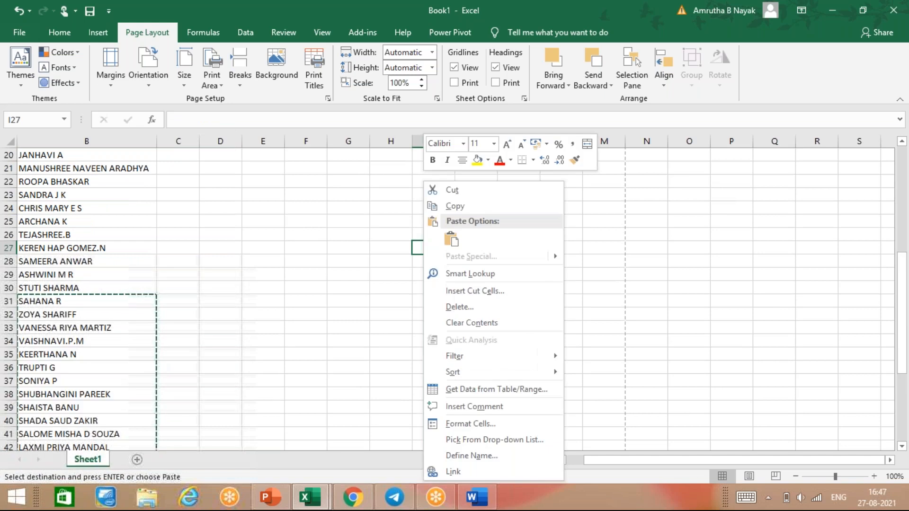
{"action": "left_click", "coordinate": [451, 239]}
{"action": "left_click", "coordinate": [215, 291]}
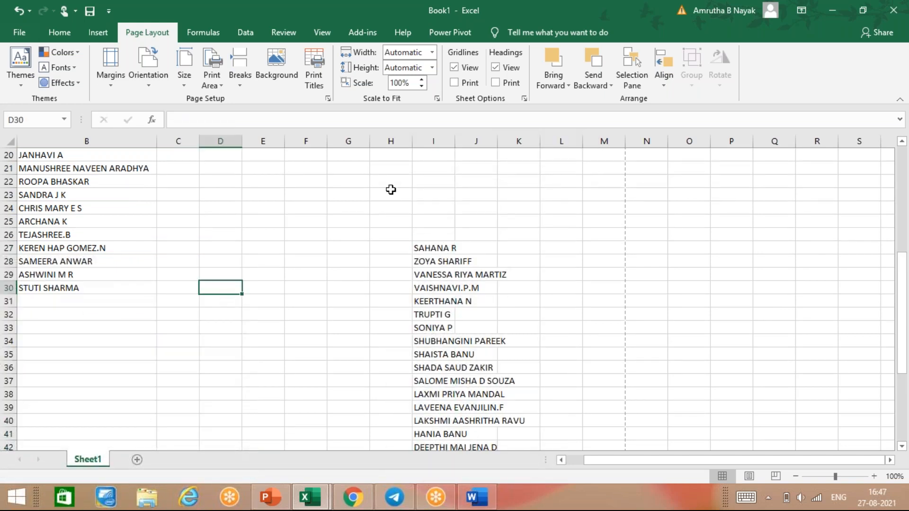
{"action": "double_click", "coordinate": [452, 143]}
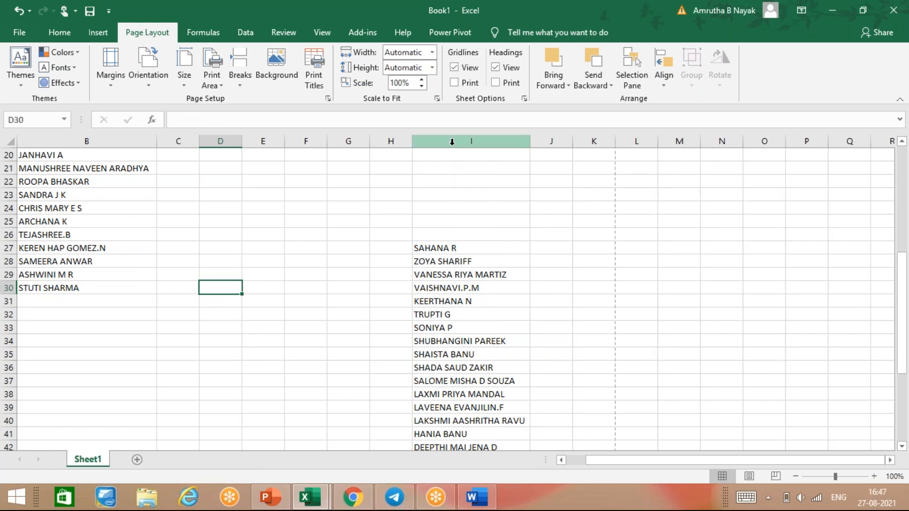
{"action": "scroll", "coordinate": [118, 318], "scroll_direction": "up", "scroll_amount": 6}
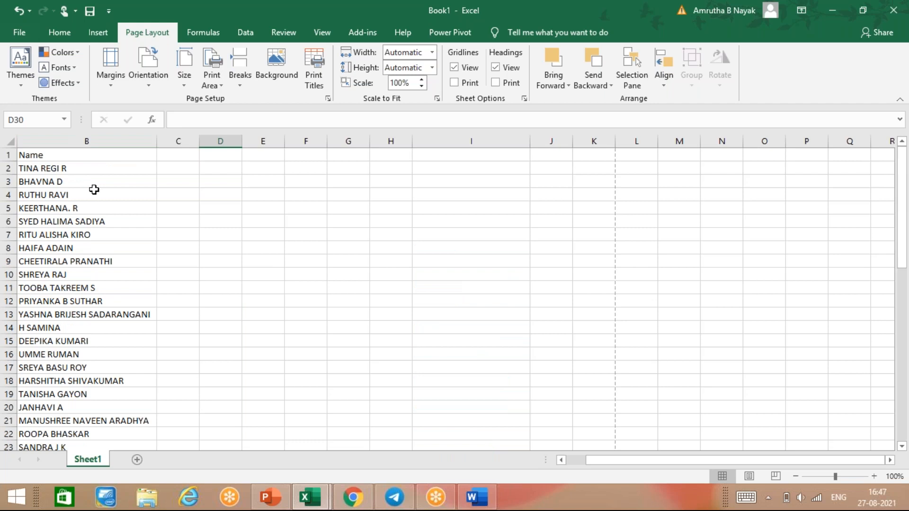
{"action": "key", "text": "ctrl+p"}
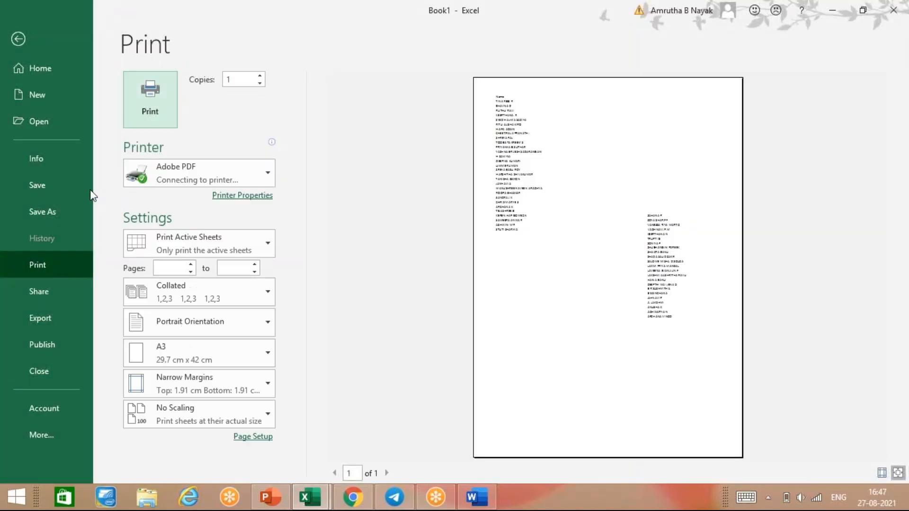
{"action": "key", "text": "Return"}
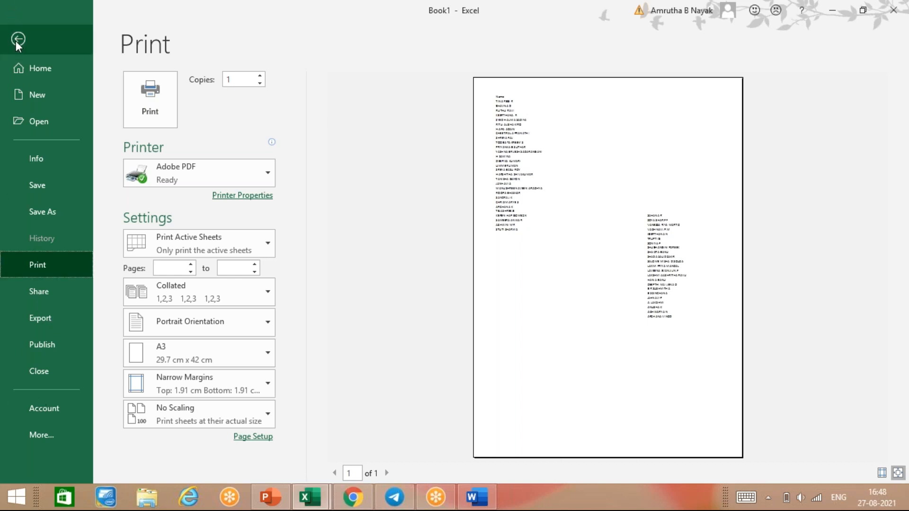
{"action": "left_click", "coordinate": [30, 51]}
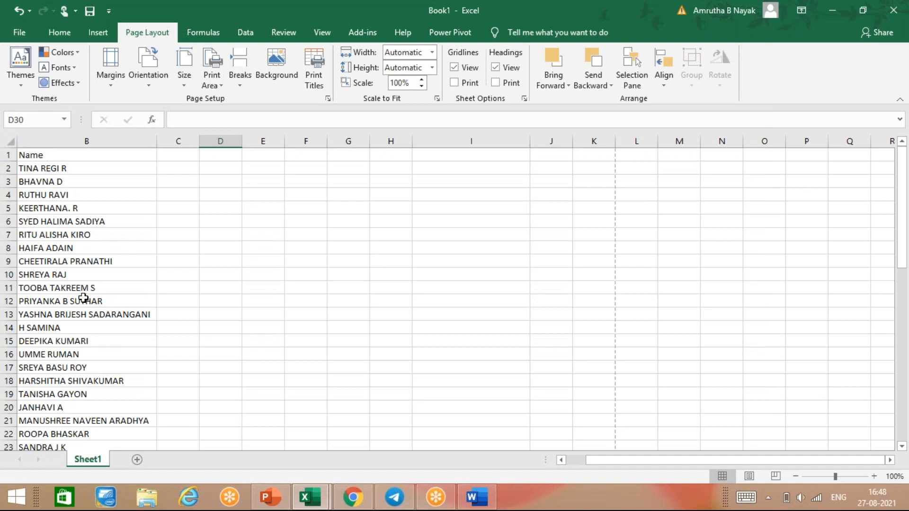
{"action": "scroll", "coordinate": [83, 296], "scroll_direction": "down", "scroll_amount": 3}
{"action": "scroll", "coordinate": [84, 289], "scroll_direction": "down", "scroll_amount": 3}
{"action": "scroll", "coordinate": [95, 284], "scroll_direction": "up", "scroll_amount": 6}
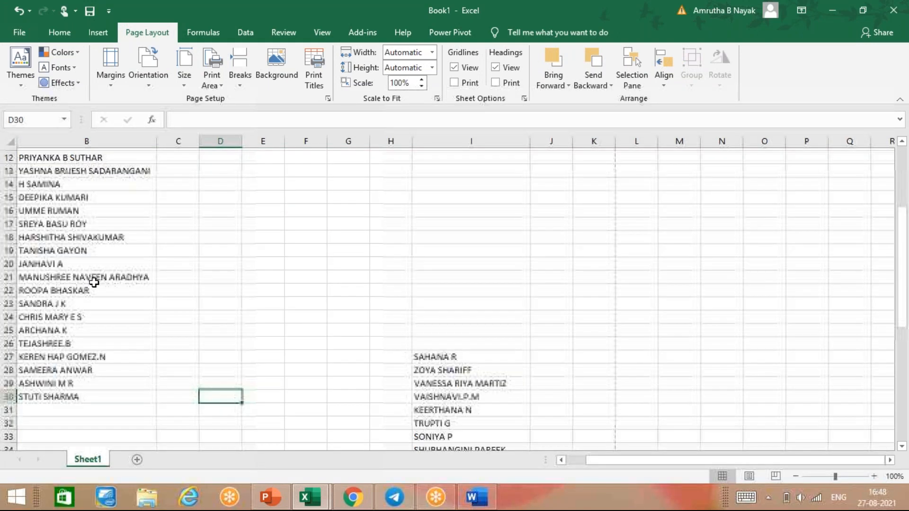
{"action": "left_click_drag", "start_coordinate": [73, 157], "coordinate": [79, 213]}
{"action": "left_click_drag", "start_coordinate": [87, 351], "coordinate": [62, 410]}
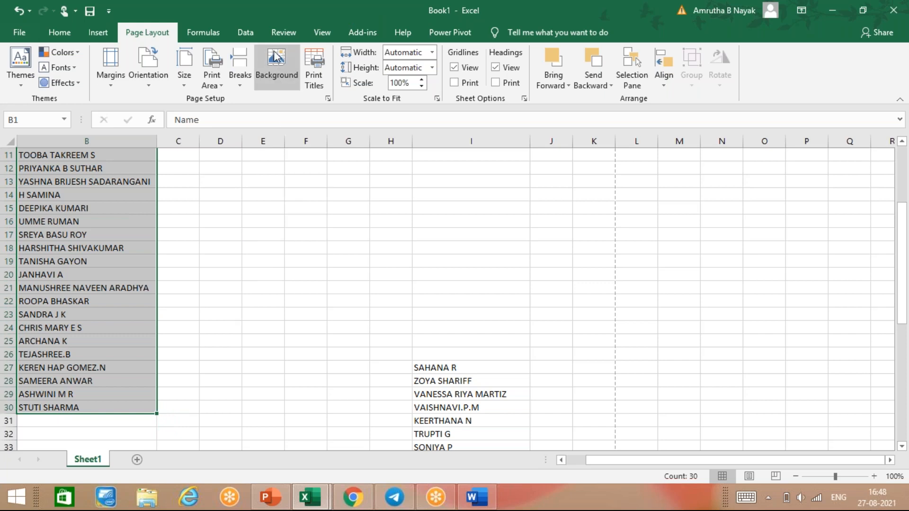
{"action": "left_click", "coordinate": [217, 60]}
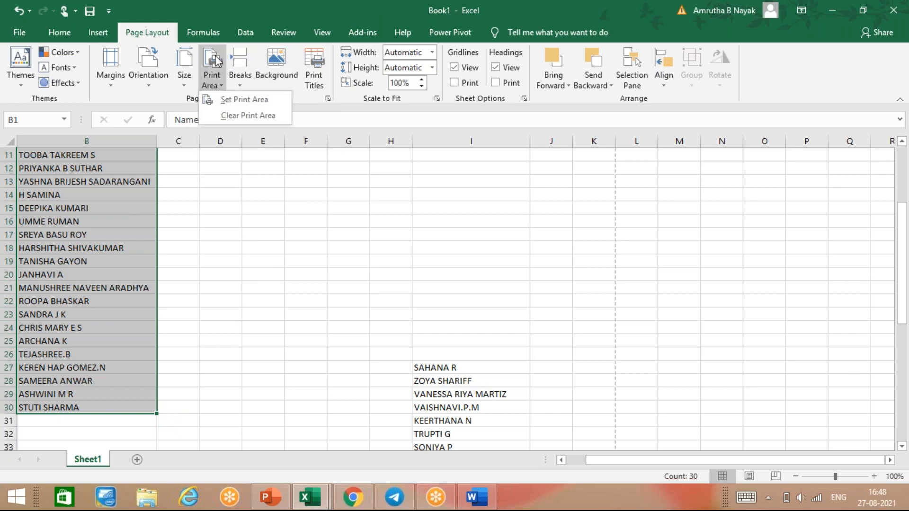
{"action": "left_click", "coordinate": [232, 100]}
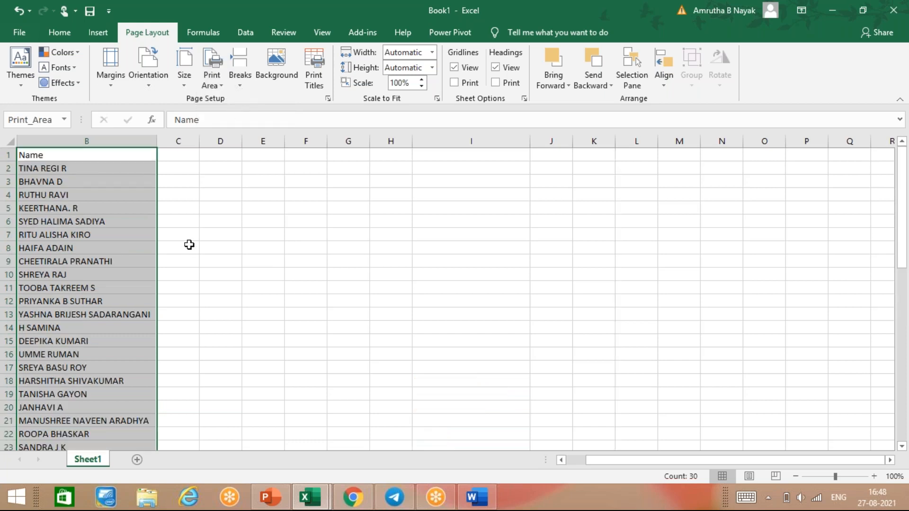
{"action": "left_click", "coordinate": [188, 244]}
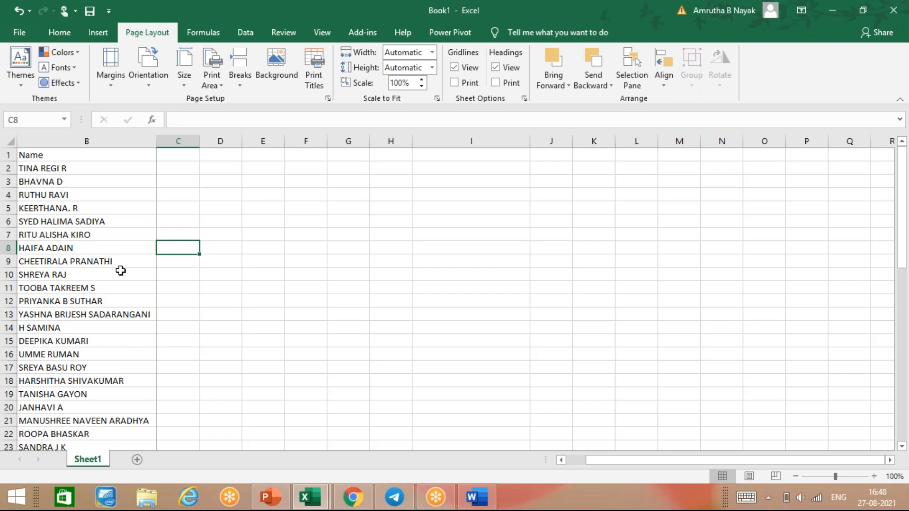
{"action": "key", "text": "ctrl+p"}
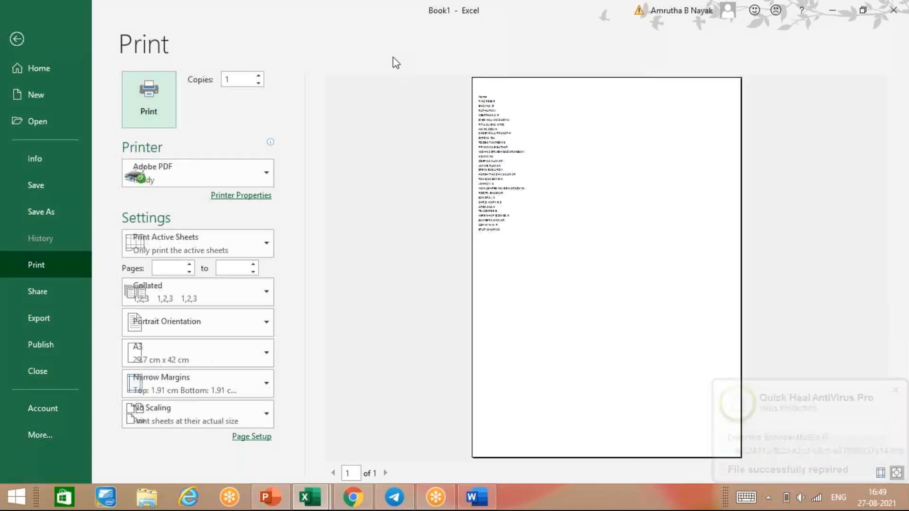
{"action": "key", "text": "Escape"}
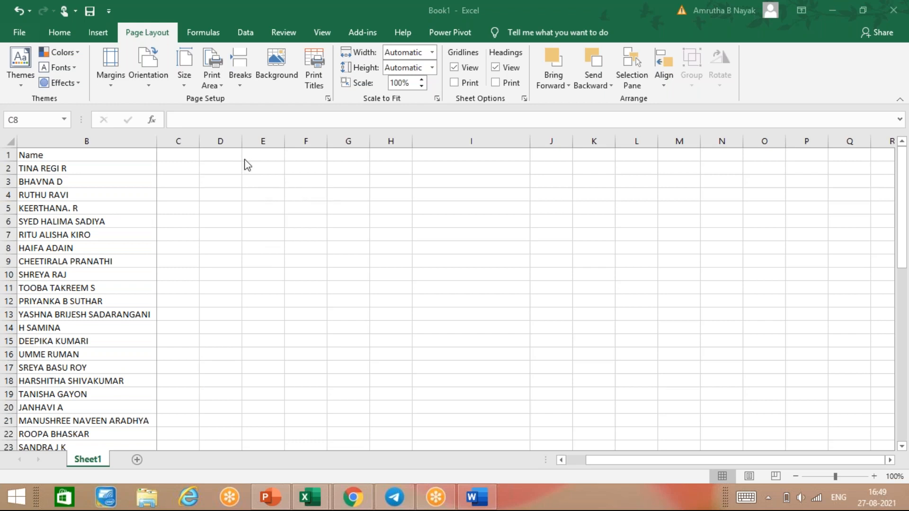
Set I27:I49 as the print area, then open print preview with Ctrl+P.
{"action": "left_click", "coordinate": [232, 328]}
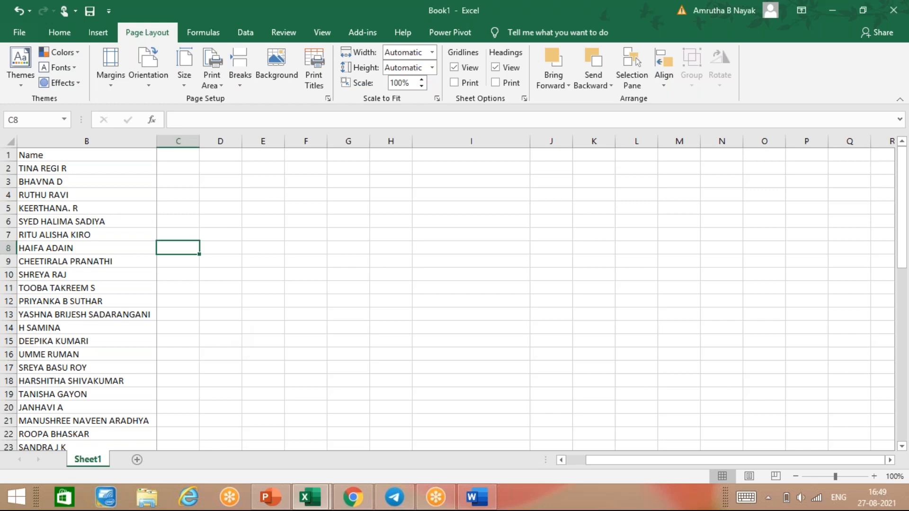
{"action": "scroll", "coordinate": [233, 328], "scroll_direction": "down", "scroll_amount": 2}
{"action": "scroll", "coordinate": [442, 274], "scroll_direction": "down", "scroll_amount": 4}
{"action": "left_click_drag", "start_coordinate": [446, 260], "coordinate": [472, 421]}
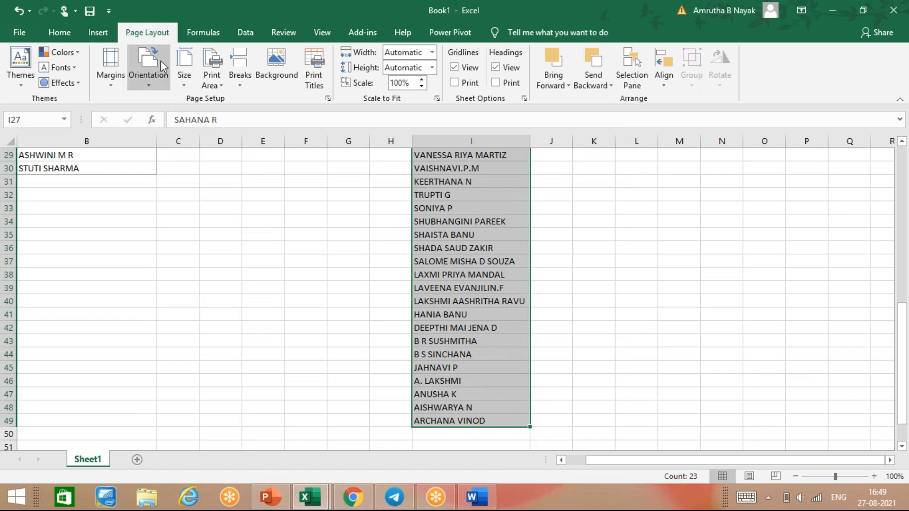
{"action": "left_click", "coordinate": [210, 86]}
{"action": "left_click", "coordinate": [223, 95]}
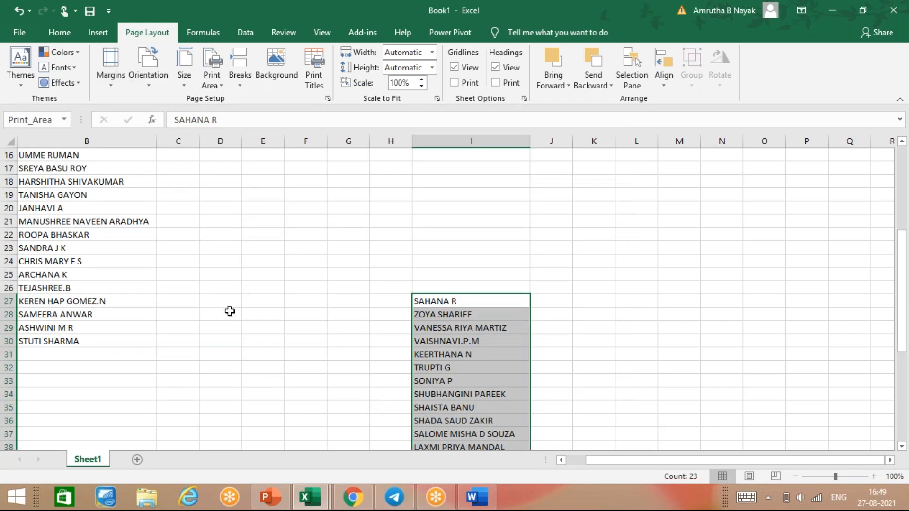
{"action": "key", "text": "ctrl+p"}
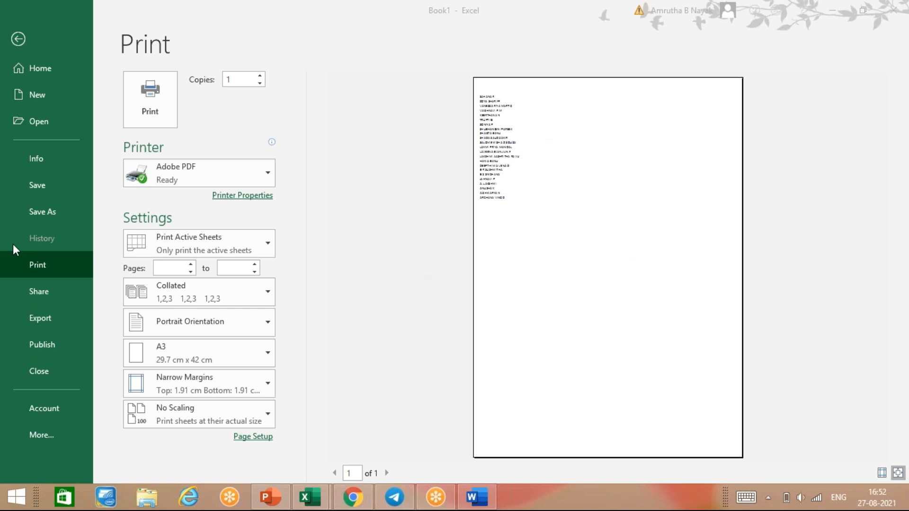
Leave the print preview and return to Sheet1 with the column B and I name lists.
{"action": "left_click", "coordinate": [504, 268]}
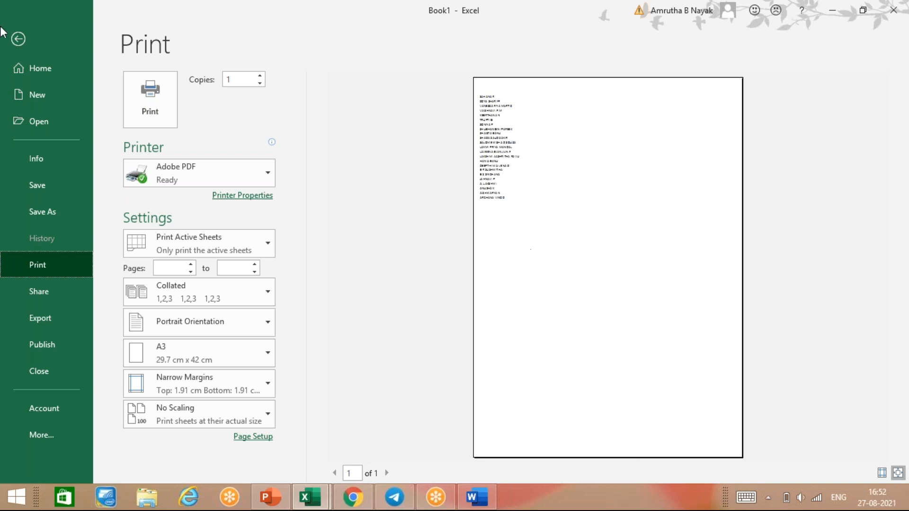
{"action": "left_click", "coordinate": [18, 42]}
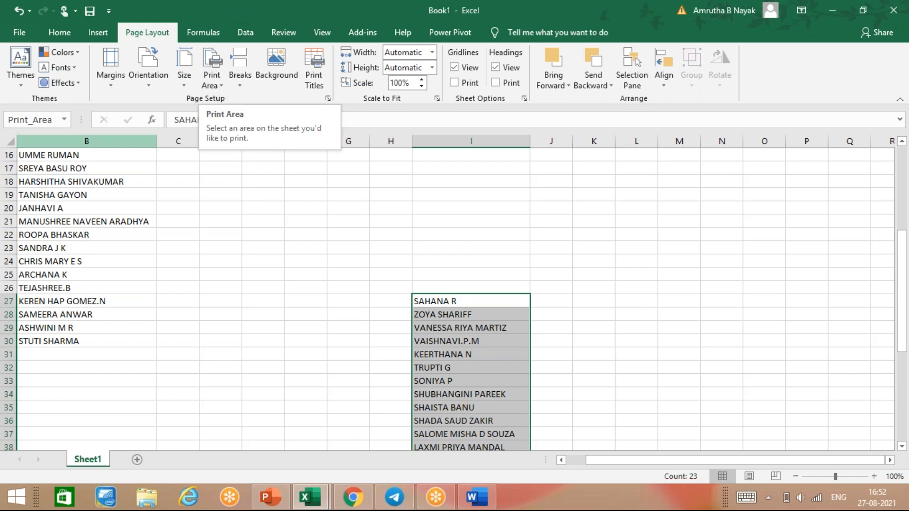
Select the column B names B1:B30 and set them as the print area.
{"action": "left_click", "coordinate": [142, 164]}
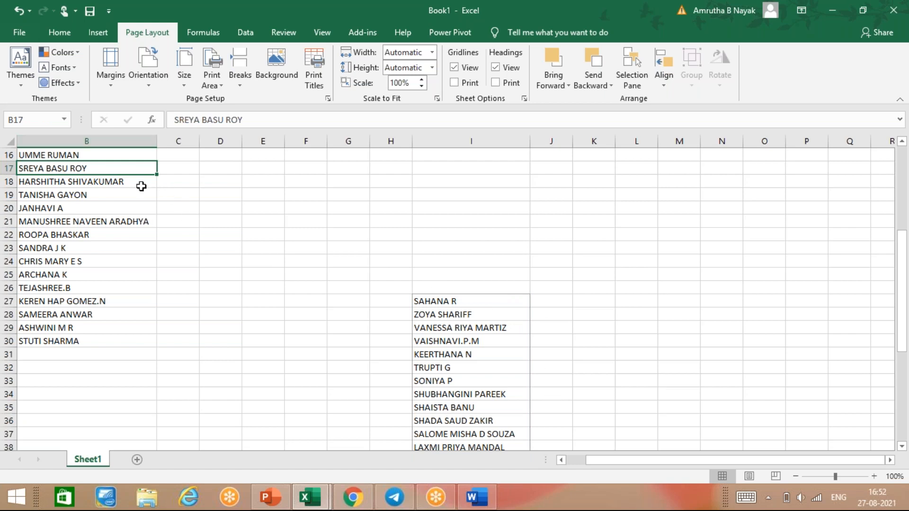
{"action": "scroll", "coordinate": [144, 189], "scroll_direction": "up", "scroll_amount": 5}
{"action": "left_click_drag", "start_coordinate": [130, 161], "coordinate": [102, 424]}
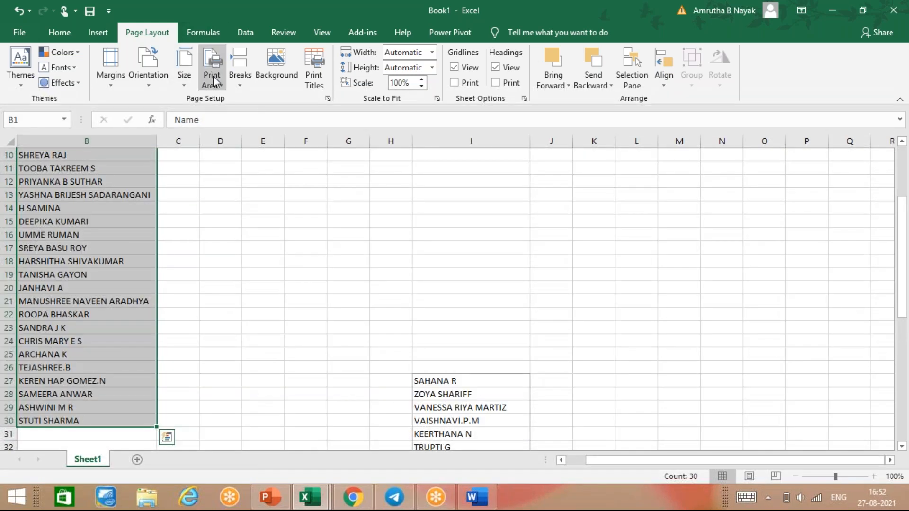
{"action": "left_click", "coordinate": [213, 80]}
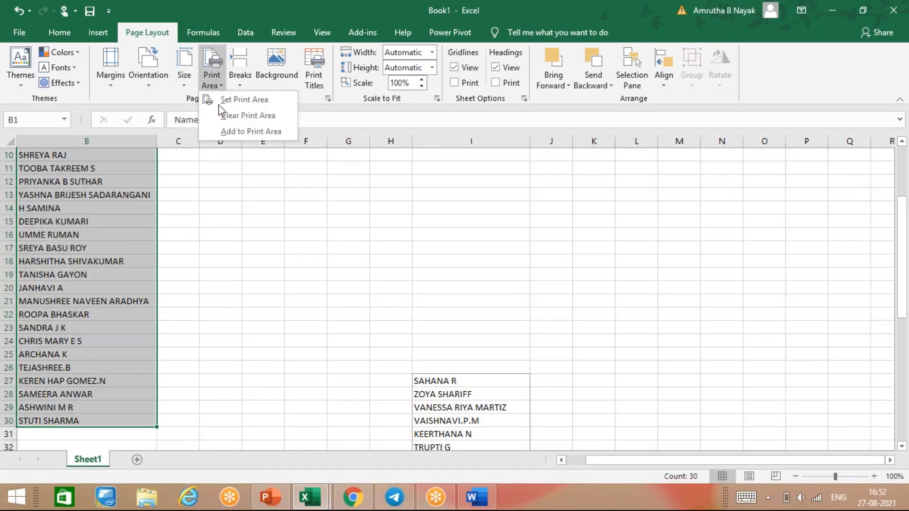
{"action": "left_click", "coordinate": [242, 103]}
Select the column I names I27:I49 and add them to the print area.
{"action": "scroll", "coordinate": [392, 282], "scroll_direction": "down", "scroll_amount": 6}
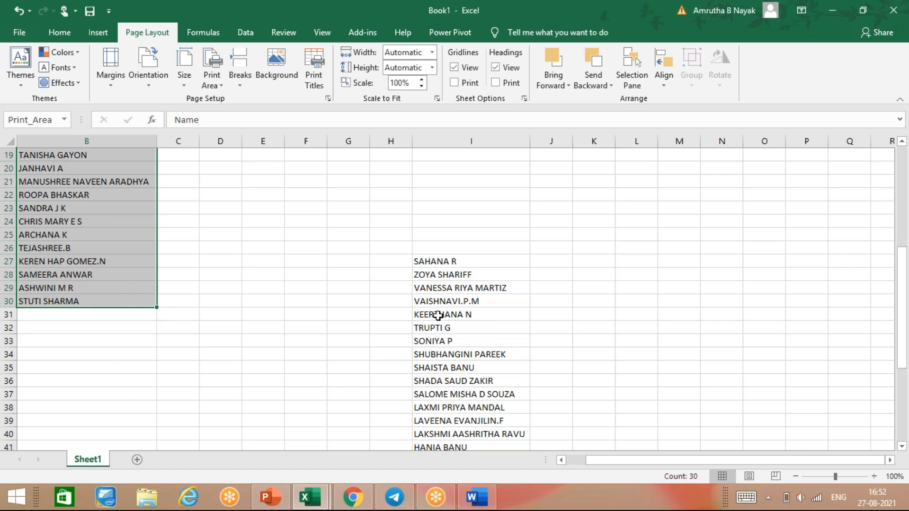
{"action": "left_click", "coordinate": [258, 287]}
{"action": "scroll", "coordinate": [136, 255], "scroll_direction": "up", "scroll_amount": 6}
{"action": "scroll", "coordinate": [130, 258], "scroll_direction": "down", "scroll_amount": 9}
{"action": "scroll", "coordinate": [178, 290], "scroll_direction": "up", "scroll_amount": 6}
{"action": "scroll", "coordinate": [556, 193], "scroll_direction": "down", "scroll_amount": 9}
{"action": "scroll", "coordinate": [555, 193], "scroll_direction": "up", "scroll_amount": 6}
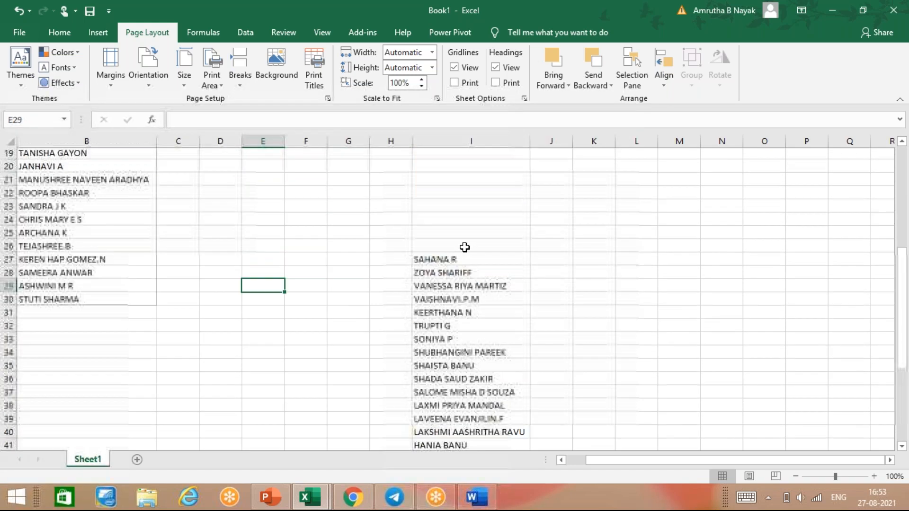
{"action": "left_click", "coordinate": [458, 275]}
{"action": "left_click_drag", "start_coordinate": [458, 292], "coordinate": [462, 314]}
{"action": "left_click_drag", "start_coordinate": [477, 261], "coordinate": [492, 421]}
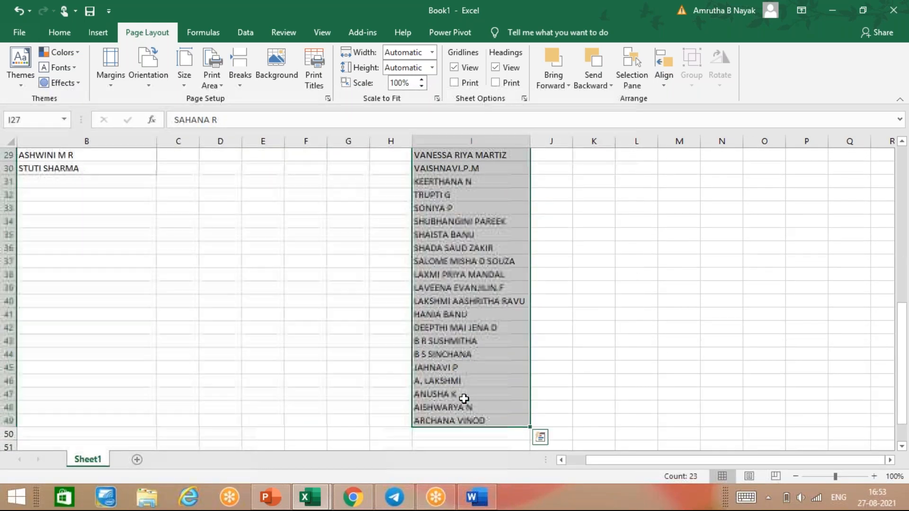
{"action": "left_click", "coordinate": [212, 78]}
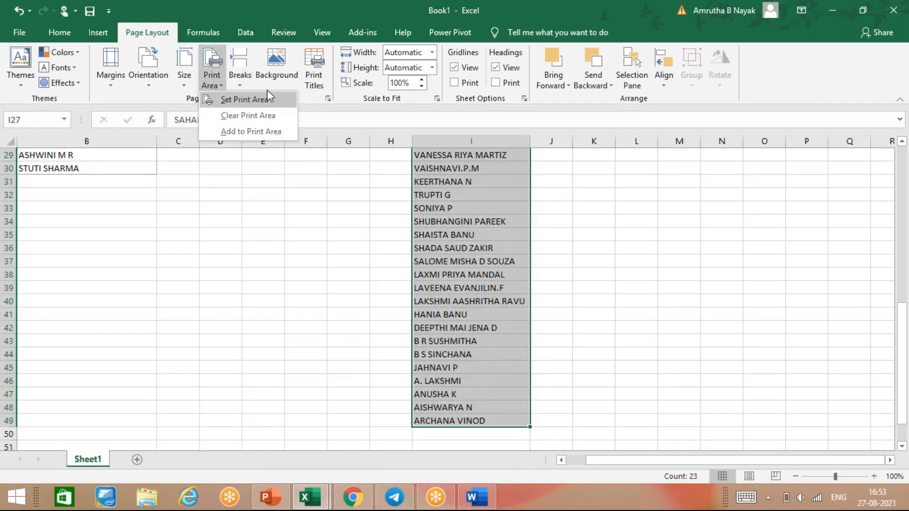
{"action": "left_click", "coordinate": [250, 131]}
{"action": "left_click", "coordinate": [230, 367]}
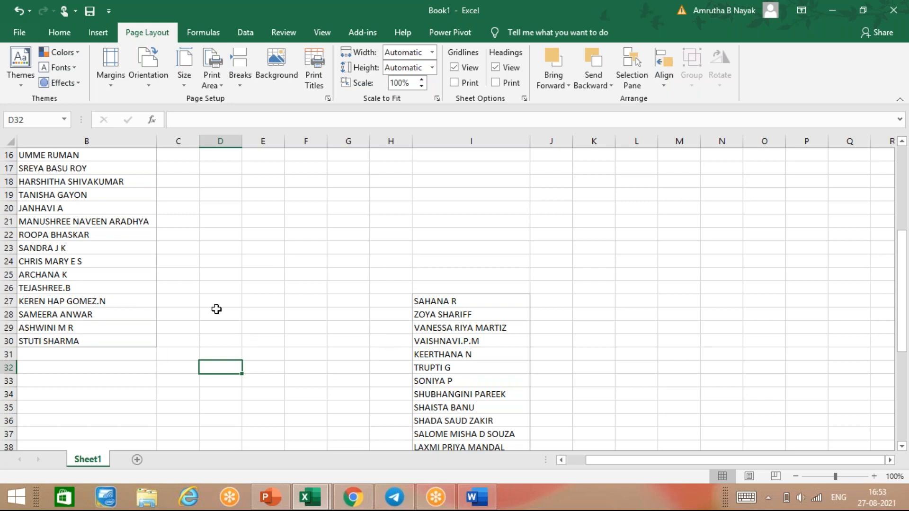
{"action": "key", "text": "ctrl+p"}
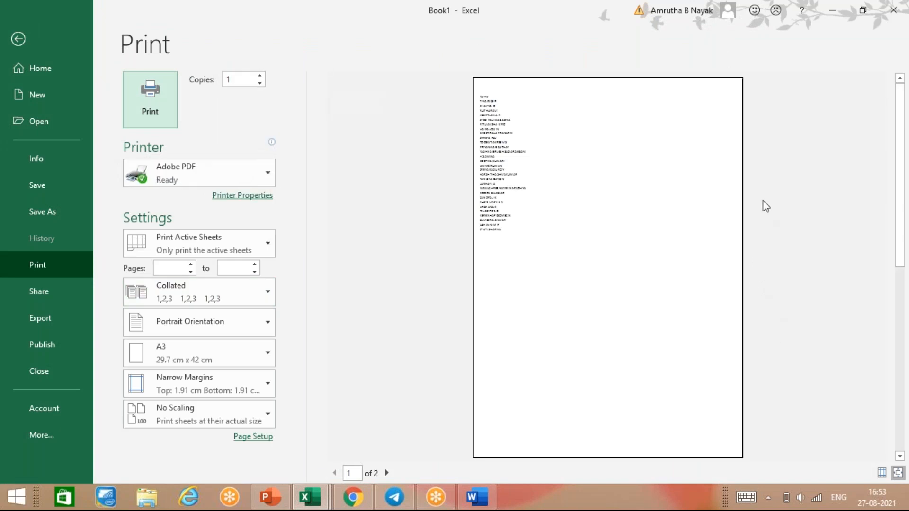
{"action": "left_click", "coordinate": [389, 471]}
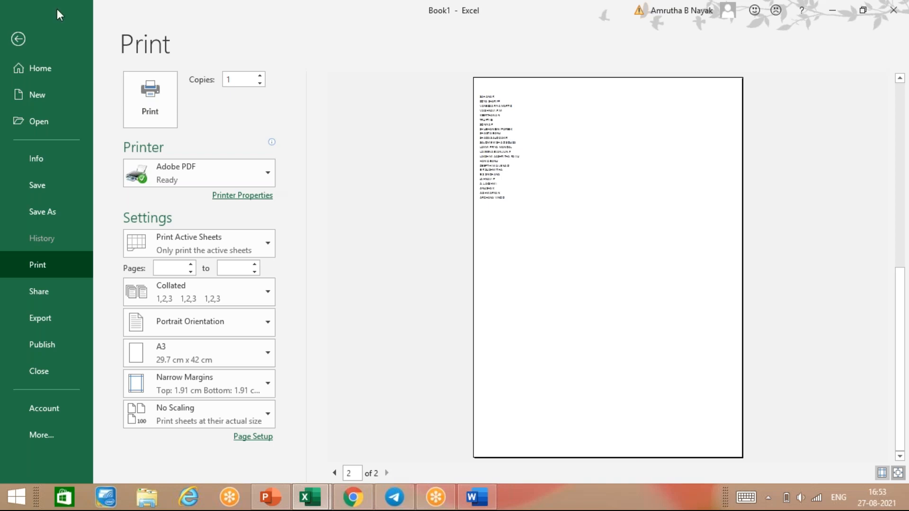
{"action": "left_click", "coordinate": [18, 38]}
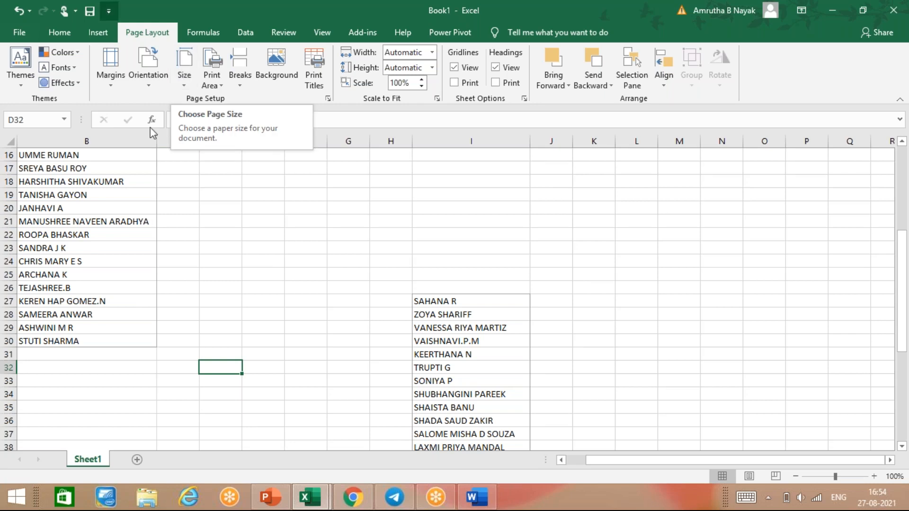
Insert a page break above row 32, left of column D, and open the print preview.
{"action": "left_click", "coordinate": [247, 85]}
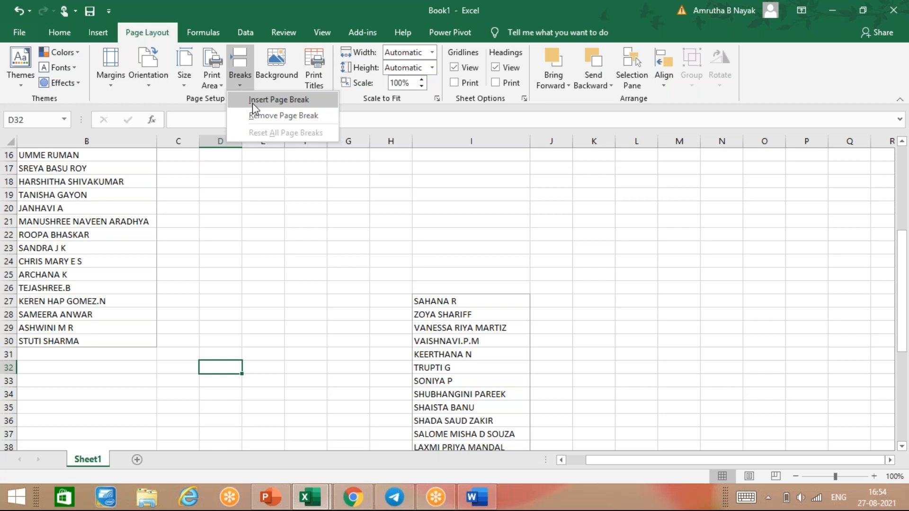
{"action": "left_click", "coordinate": [252, 103]}
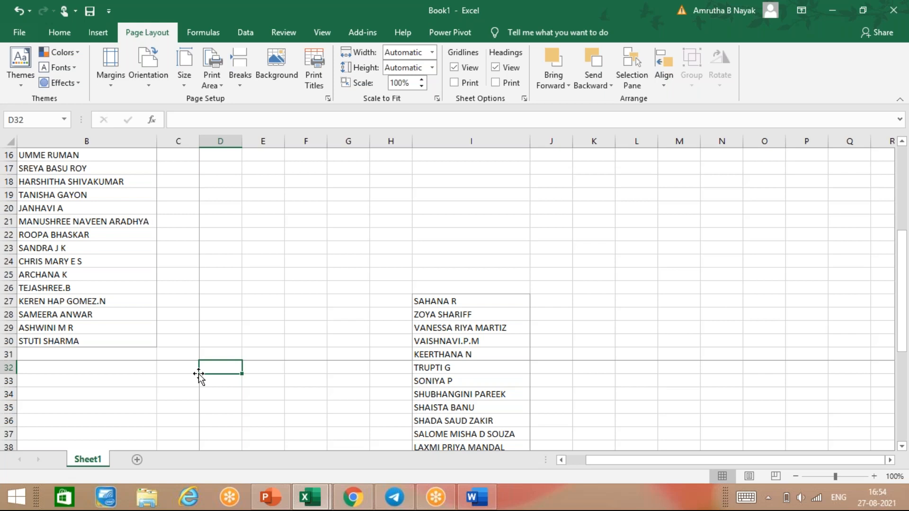
{"action": "key", "text": "ctrl+p"}
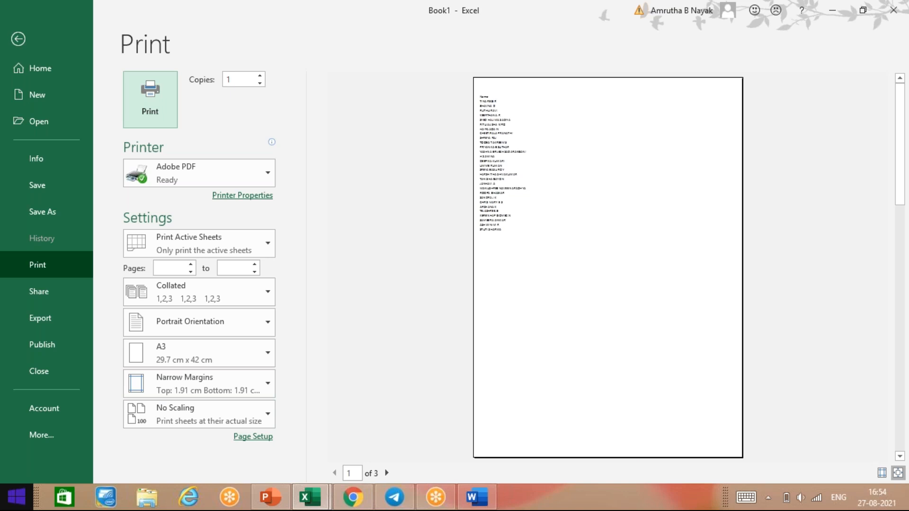
Leave the print preview and return to Sheet1 showing the page break above row 32.
{"action": "key", "text": "Tab"}
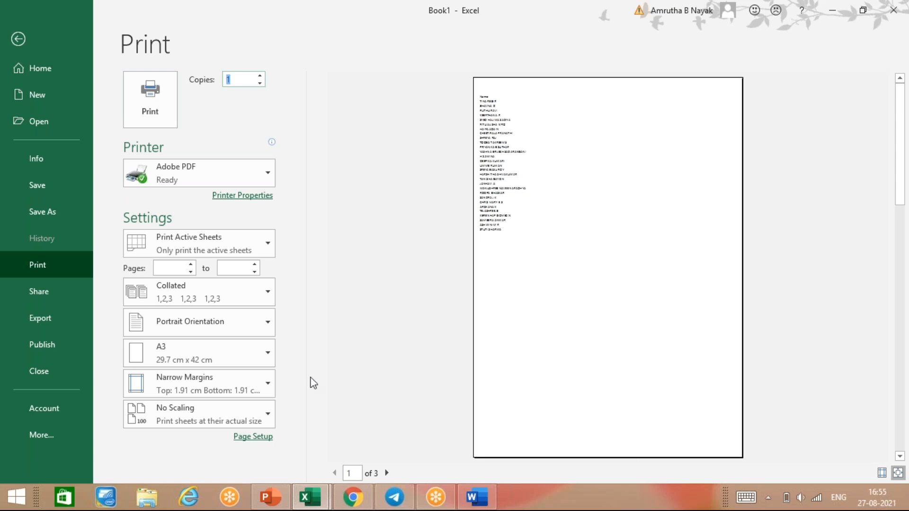
{"action": "left_click", "coordinate": [18, 39]}
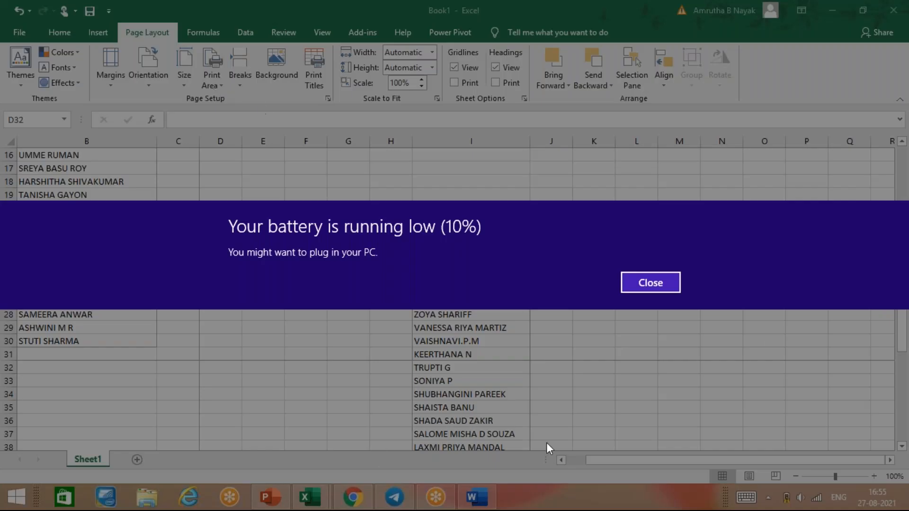
Dismiss the low-battery notice and clear the sheet's print area.
{"action": "left_click", "coordinate": [651, 282]}
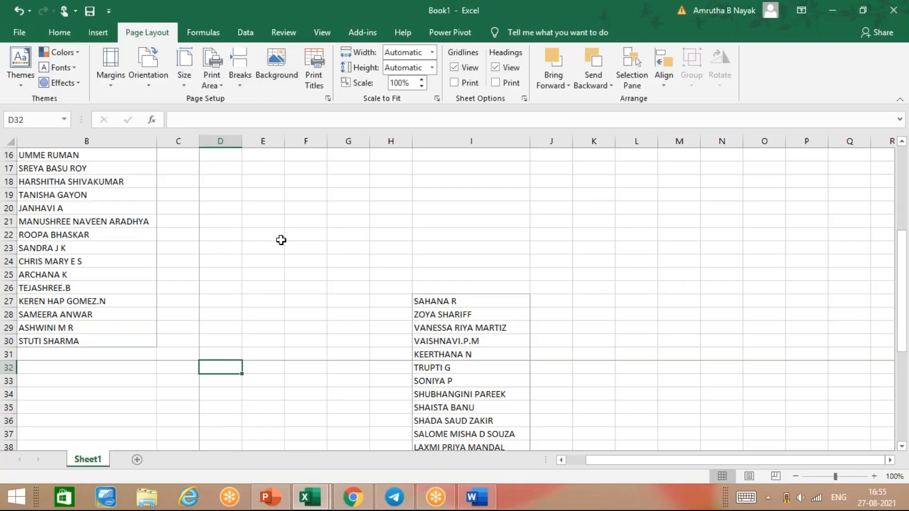
{"action": "left_click", "coordinate": [205, 70]}
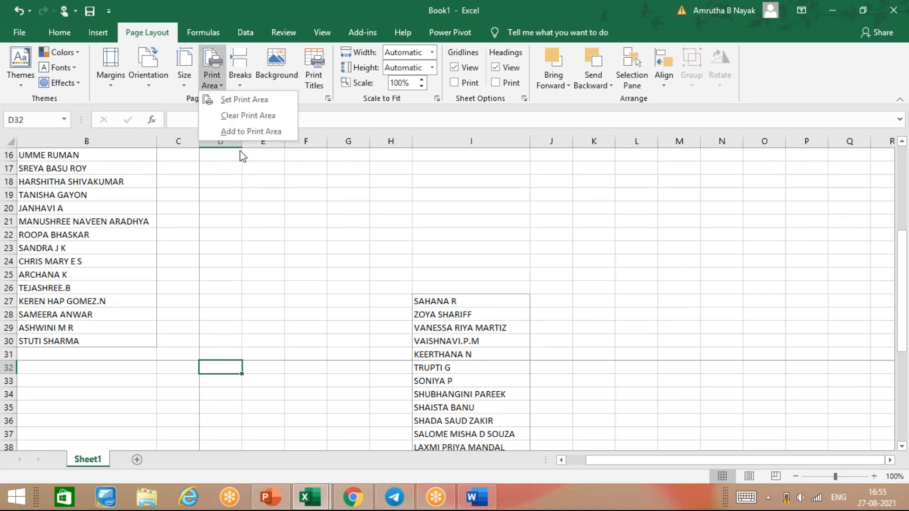
{"action": "left_click", "coordinate": [245, 115]}
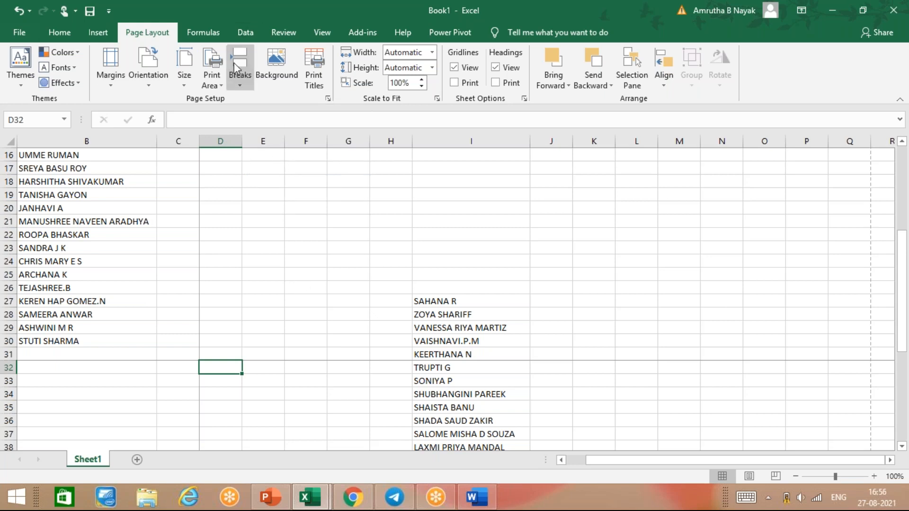
Remove the old manual page break and insert new page breaks at D32 and E24.
{"action": "left_click", "coordinate": [237, 78]}
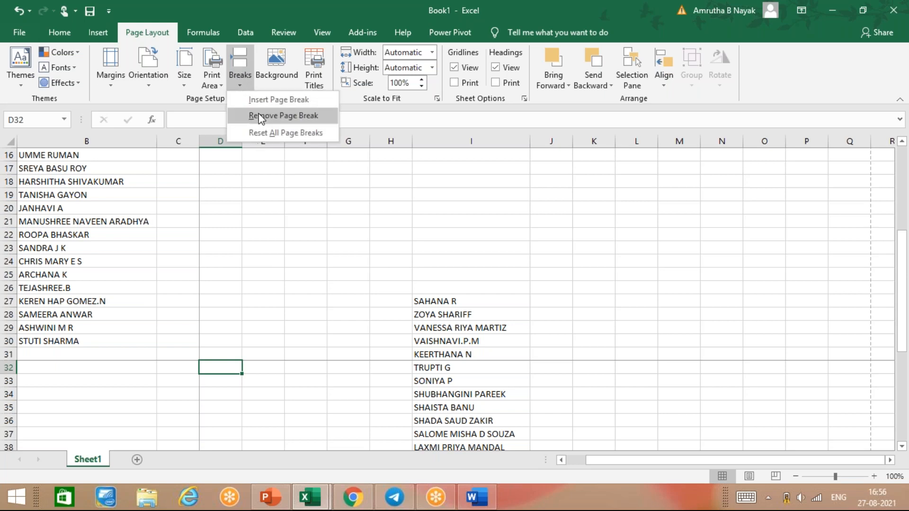
{"action": "left_click", "coordinate": [259, 115]}
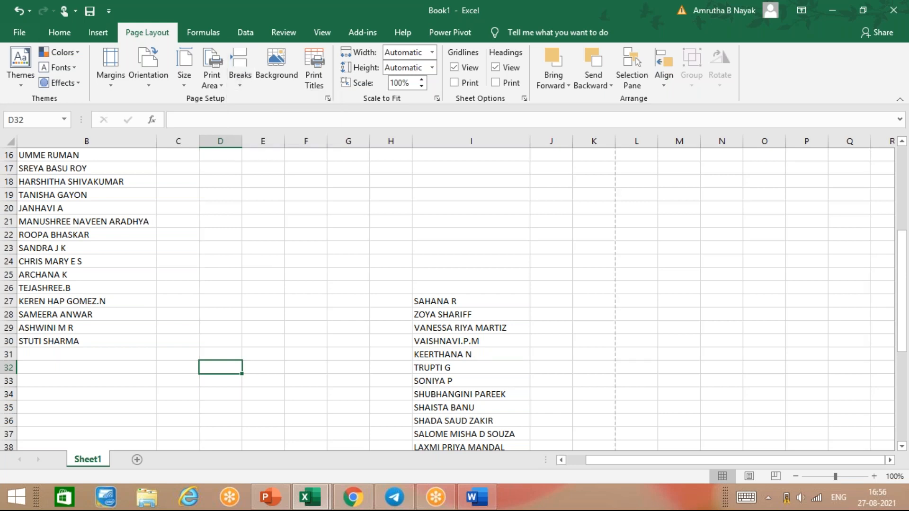
{"action": "left_click", "coordinate": [244, 75]}
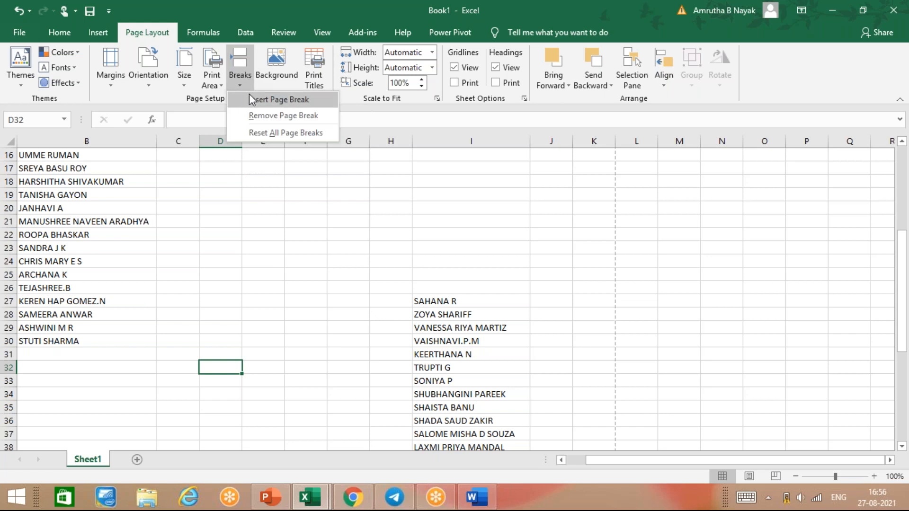
{"action": "left_click", "coordinate": [250, 98]}
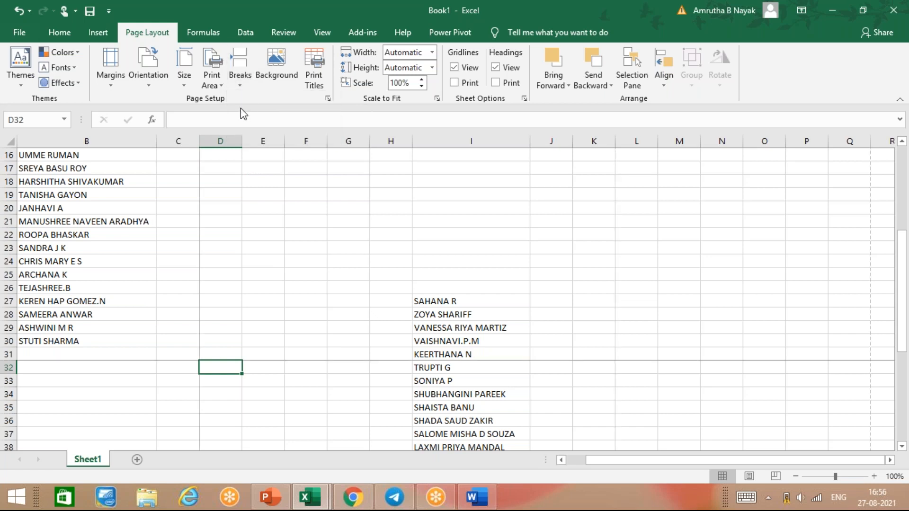
{"action": "left_click", "coordinate": [270, 260]}
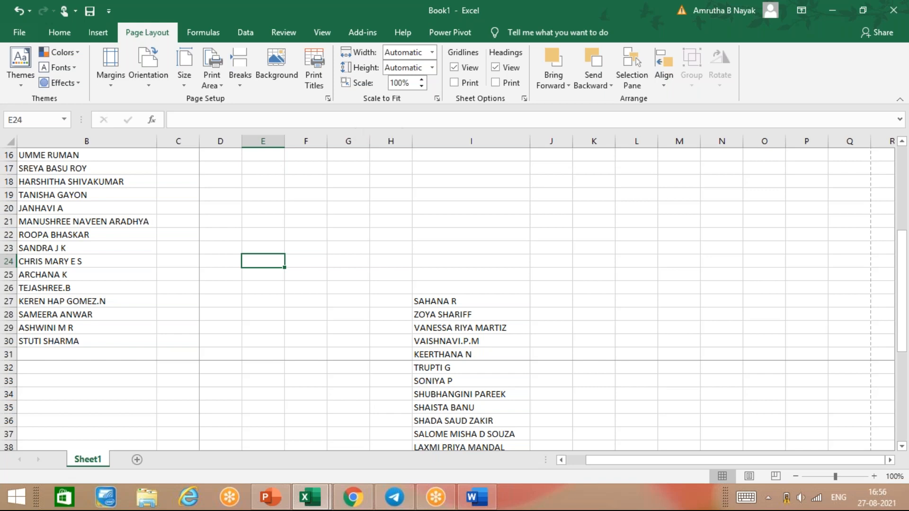
{"action": "left_click", "coordinate": [240, 85]}
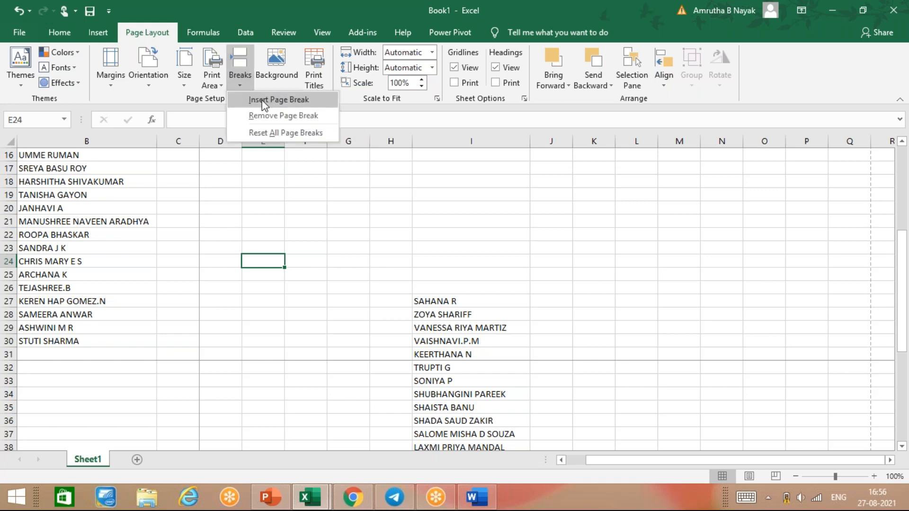
{"action": "left_click", "coordinate": [264, 100]}
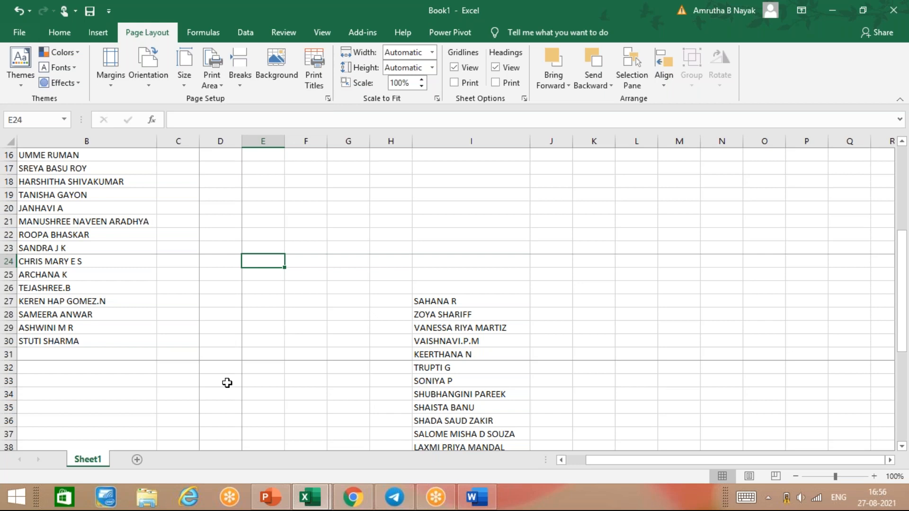
{"action": "mouse_move", "coordinate": [413, 504]}
Open Book1's print preview, which spreads the name lists over 9 pages.
{"action": "key", "text": "ctrl+p"}
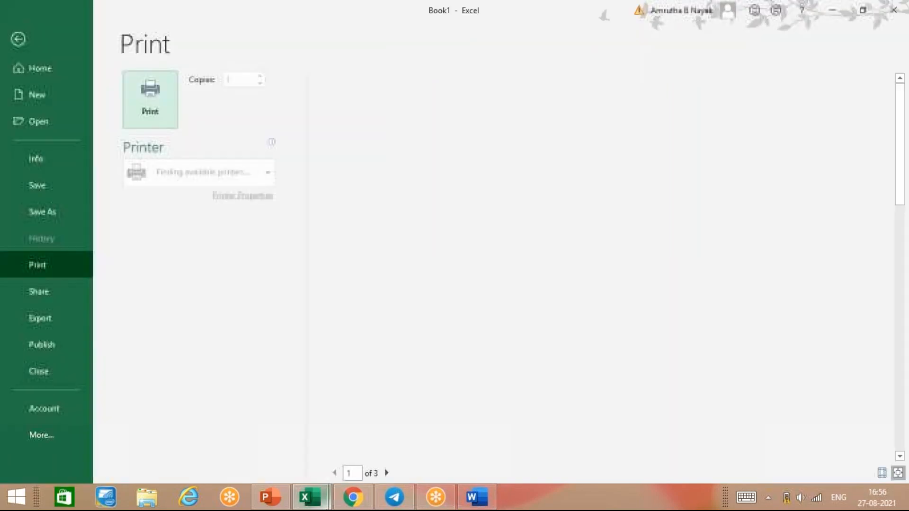
{"action": "mouse_move", "coordinate": [310, 497]}
{"action": "mouse_move", "coordinate": [397, 419]}
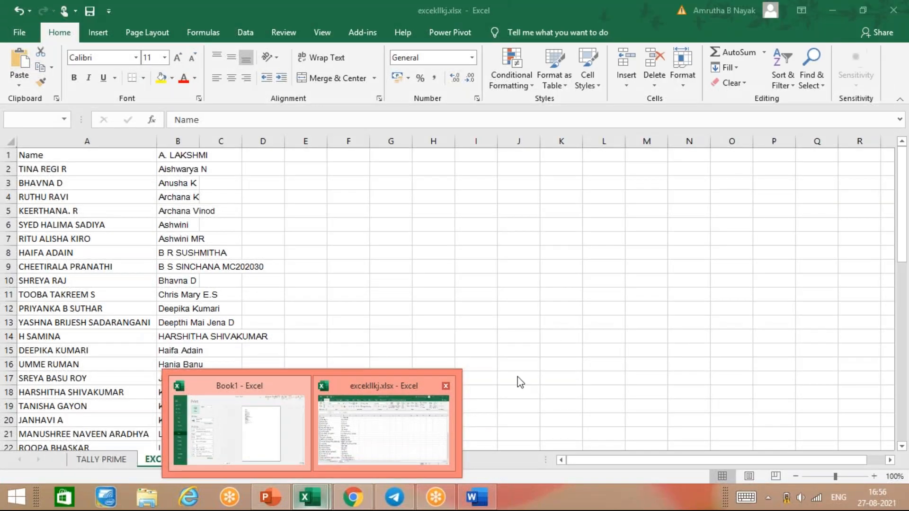
{"action": "mouse_move", "coordinate": [278, 395]}
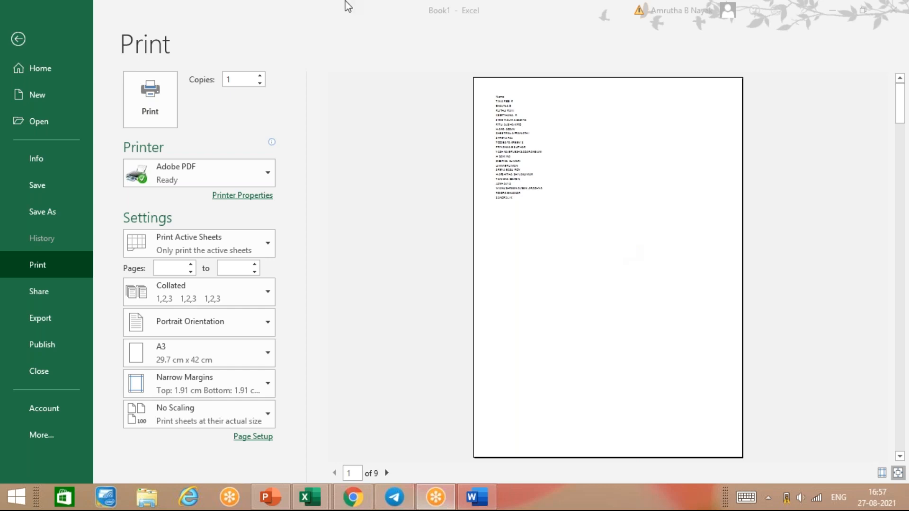
Switch back to the Book1 window and leave its print preview for Sheet1.
{"action": "left_click", "coordinate": [450, 255]}
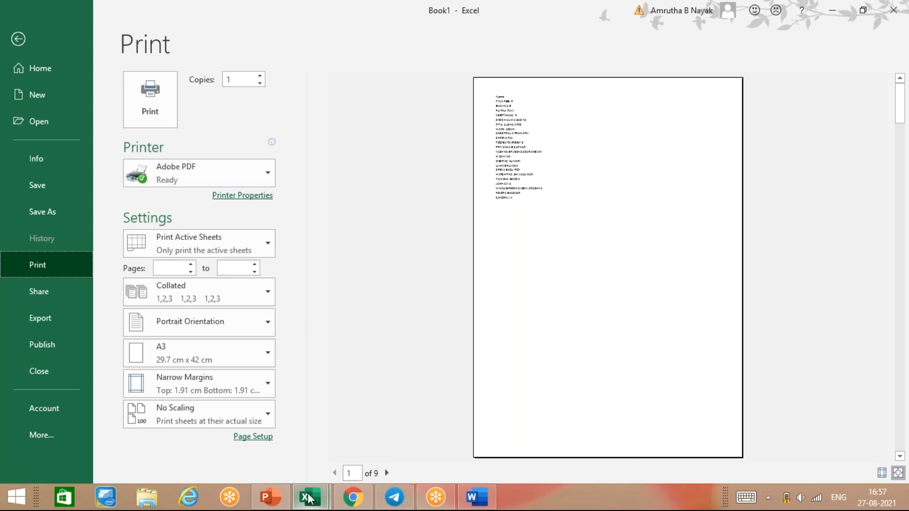
{"action": "left_click", "coordinate": [294, 438]}
{"action": "left_click", "coordinate": [309, 500]}
{"action": "left_click", "coordinate": [280, 460]}
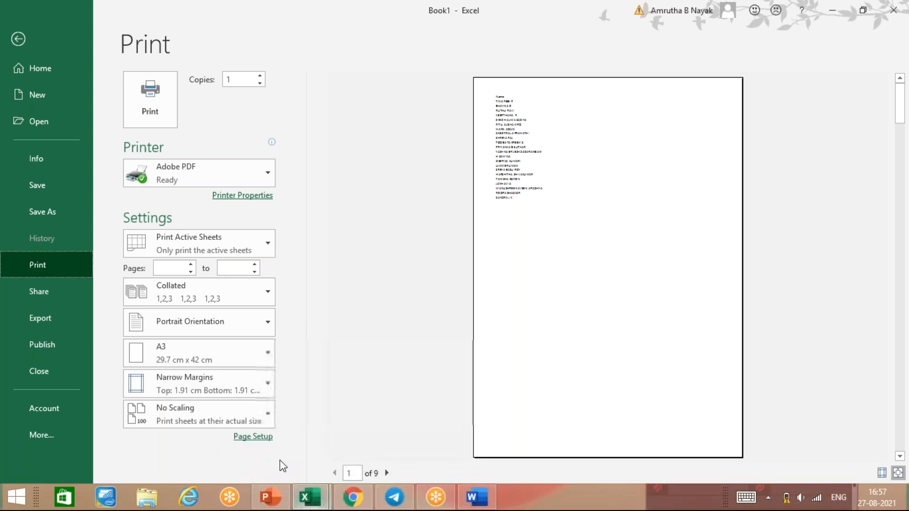
{"action": "left_click", "coordinate": [18, 38]}
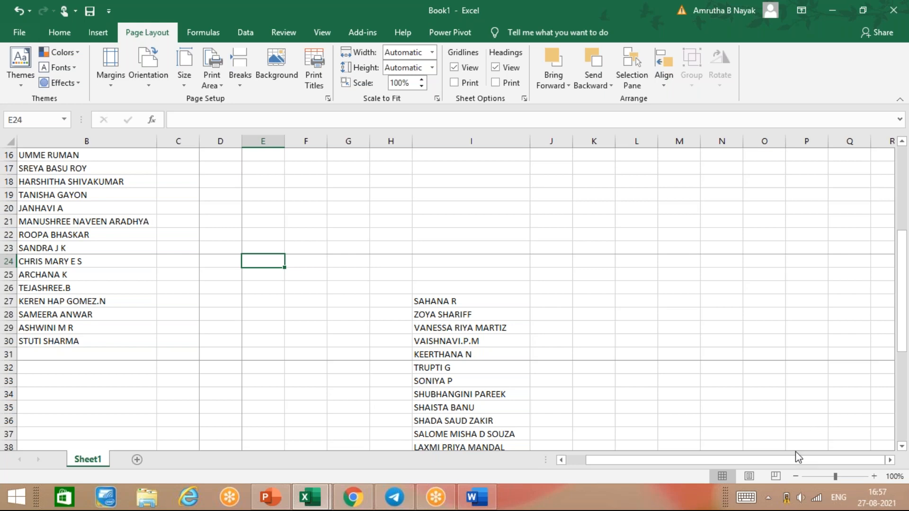
{"action": "scroll", "coordinate": [796, 454], "scroll_direction": "down", "scroll_amount": 7}
{"action": "scroll", "coordinate": [795, 453], "scroll_direction": "up", "scroll_amount": 7}
{"action": "scroll", "coordinate": [355, 397], "scroll_direction": "down", "scroll_amount": 6}
{"action": "scroll", "coordinate": [355, 395], "scroll_direction": "up", "scroll_amount": 6}
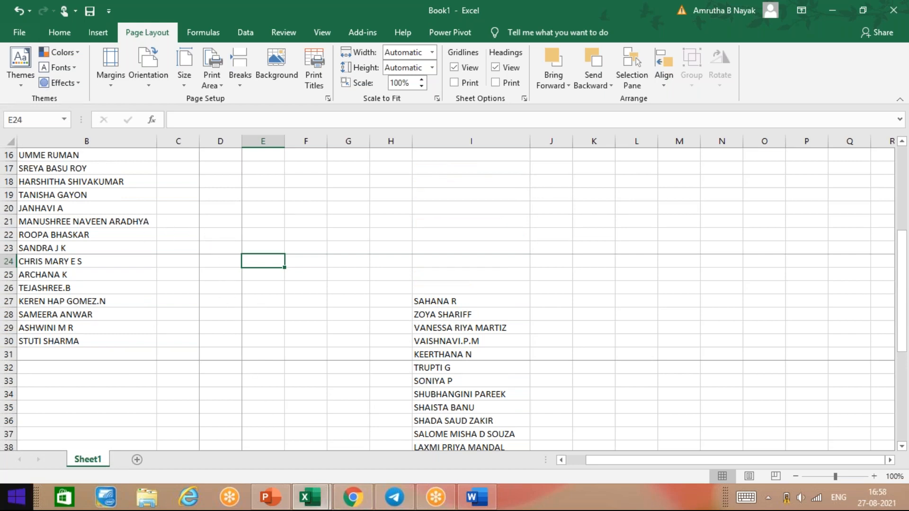
Open the print preview and page forward to page 8 of 9.
{"action": "key", "text": "ctrl+p"}
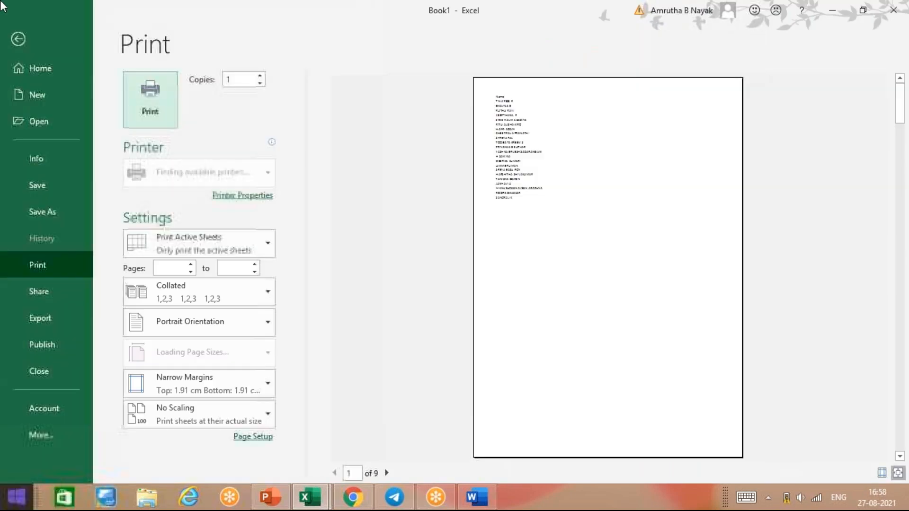
{"action": "left_click", "coordinate": [386, 476]}
{"action": "left_click", "coordinate": [387, 477]}
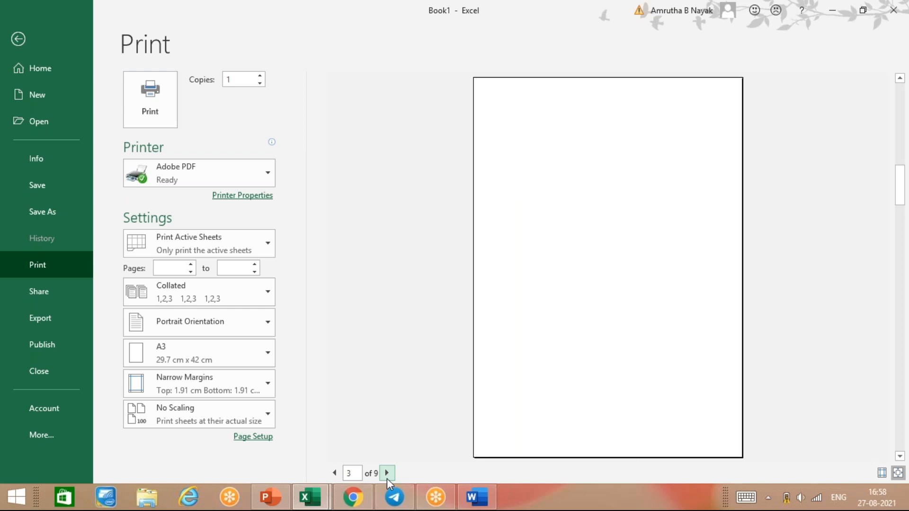
{"action": "left_click", "coordinate": [387, 476]}
{"action": "left_click", "coordinate": [387, 475]}
{"action": "left_click", "coordinate": [387, 473]}
{"action": "left_click", "coordinate": [388, 473]}
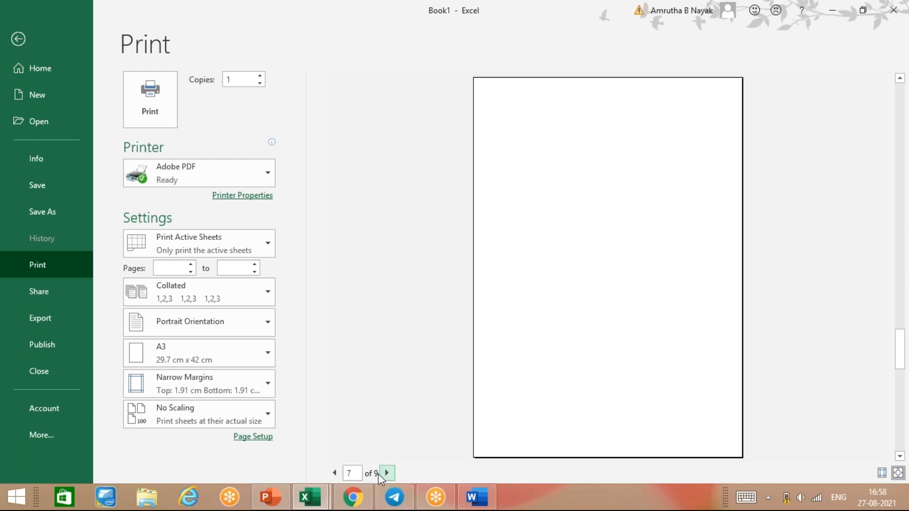
{"action": "left_click", "coordinate": [390, 473]}
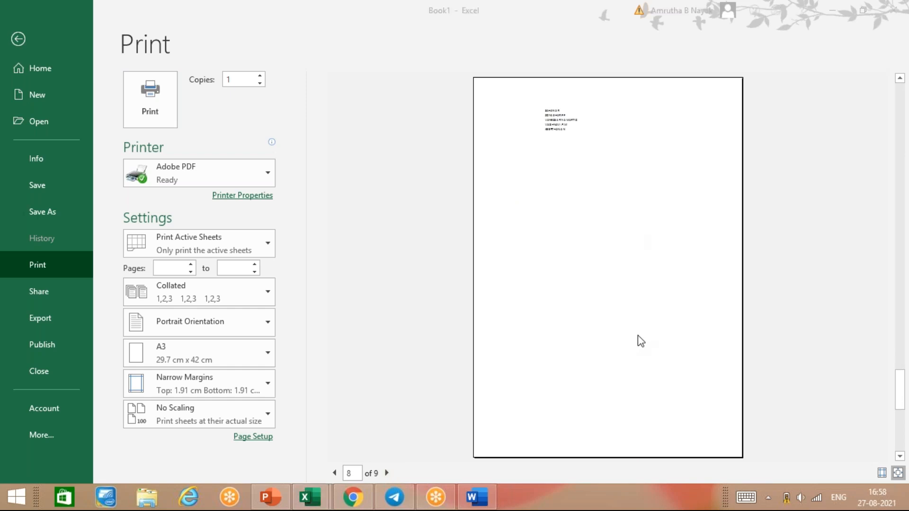
{"action": "mouse_move", "coordinate": [906, 2]}
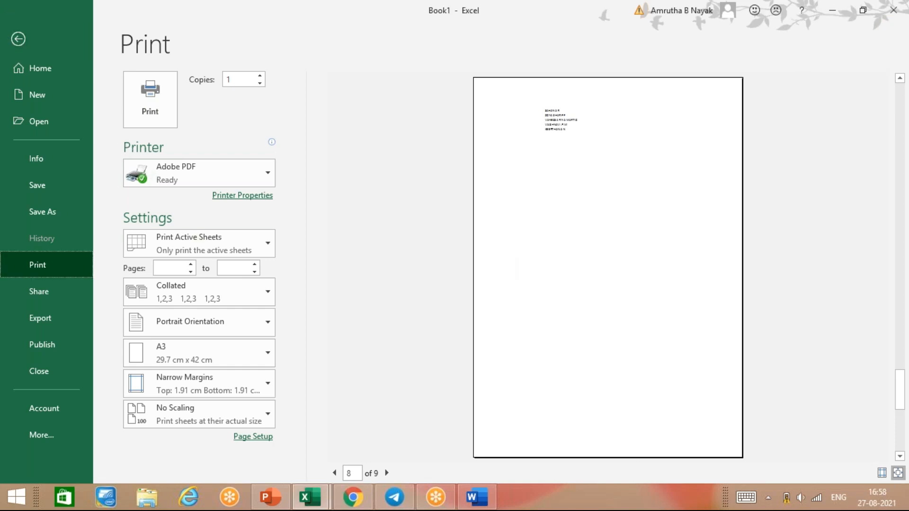
{"action": "left_click", "coordinate": [258, 247]}
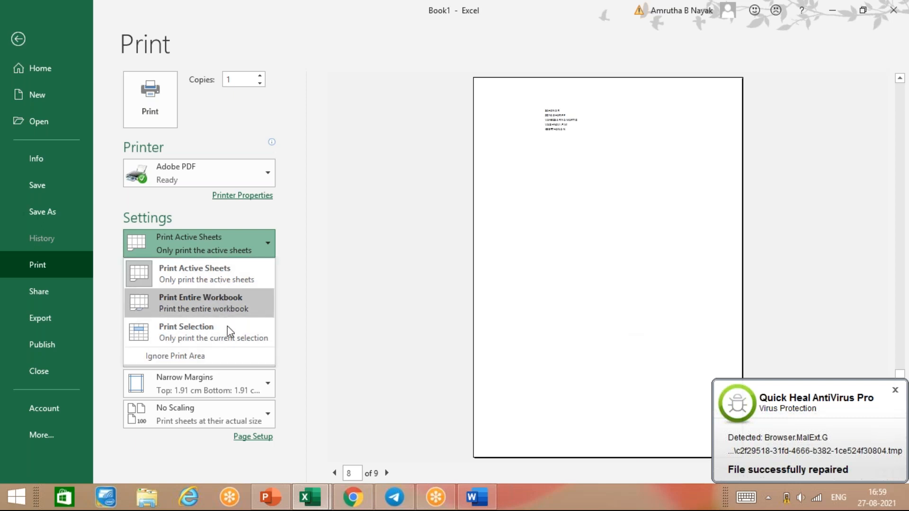
Print only the active sheet, pages 1 to 3, collated.
{"action": "left_click", "coordinate": [313, 289]}
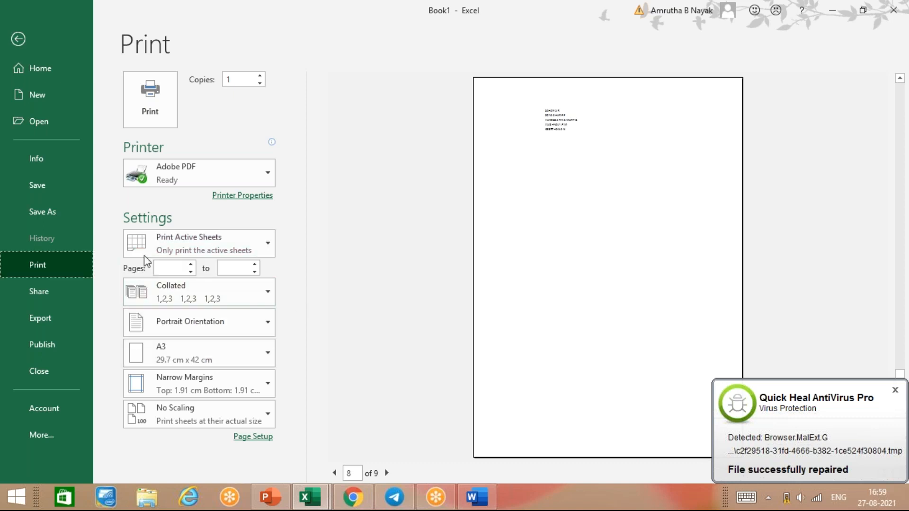
{"action": "left_click", "coordinate": [190, 264]}
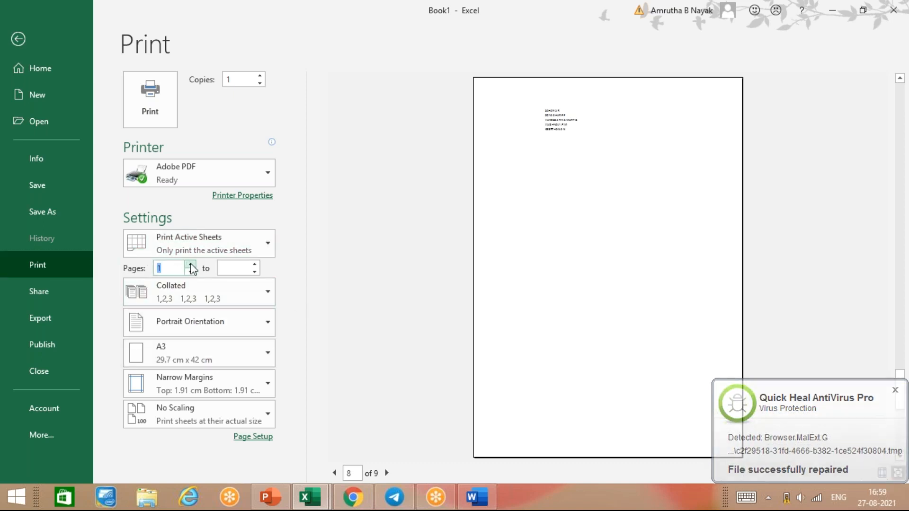
{"action": "left_click", "coordinate": [254, 265]}
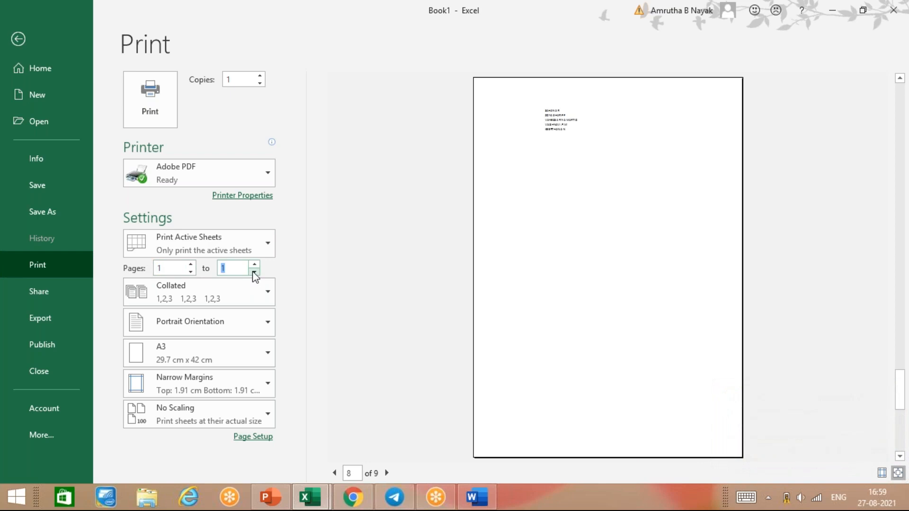
{"action": "left_click", "coordinate": [254, 265]}
{"action": "left_click", "coordinate": [275, 300]}
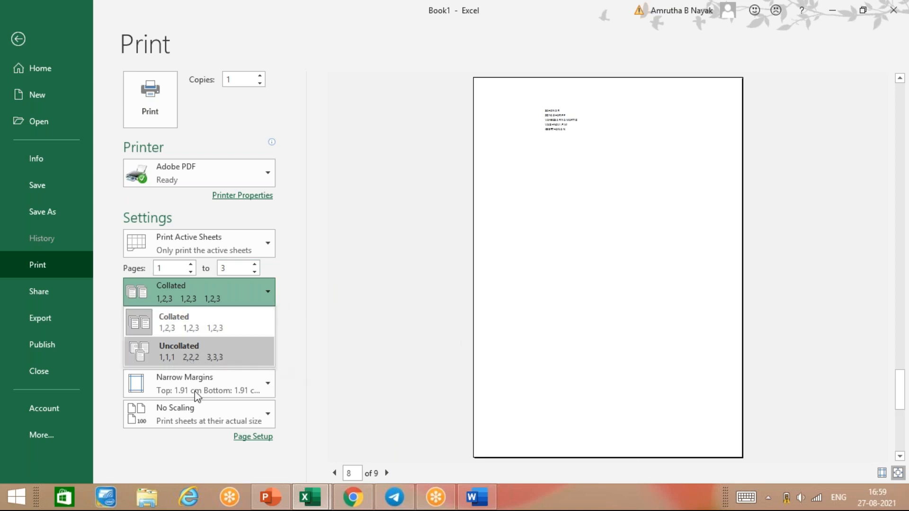
{"action": "left_click", "coordinate": [313, 337]}
Keep portrait orientation and set the paper size to A4.
{"action": "left_click", "coordinate": [270, 324]}
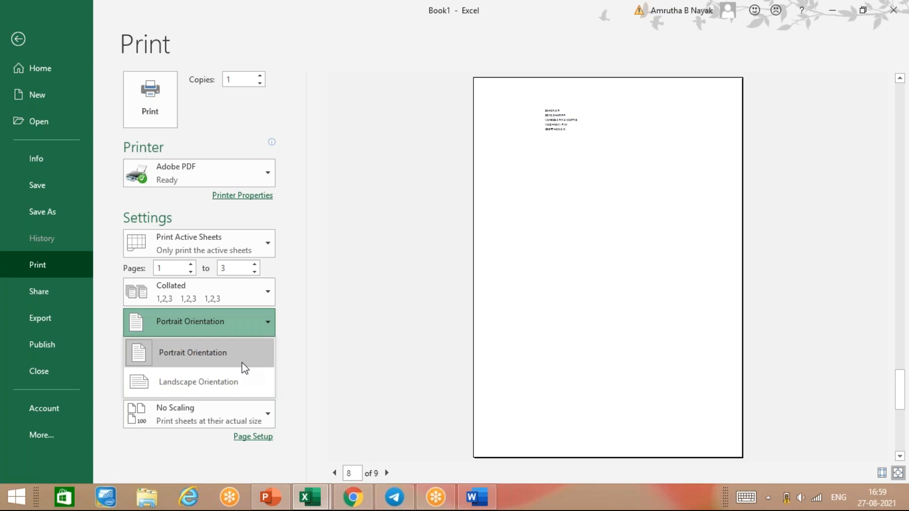
{"action": "left_click", "coordinate": [302, 347]}
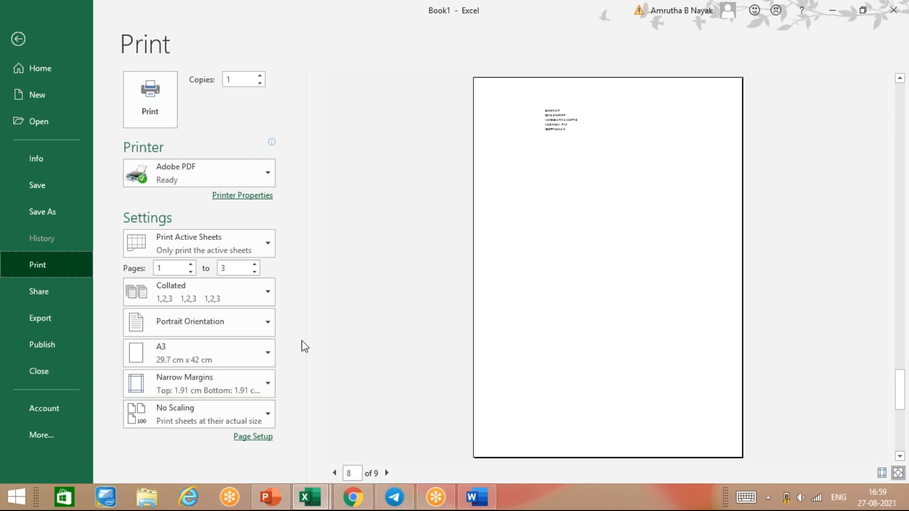
{"action": "left_click", "coordinate": [262, 358]}
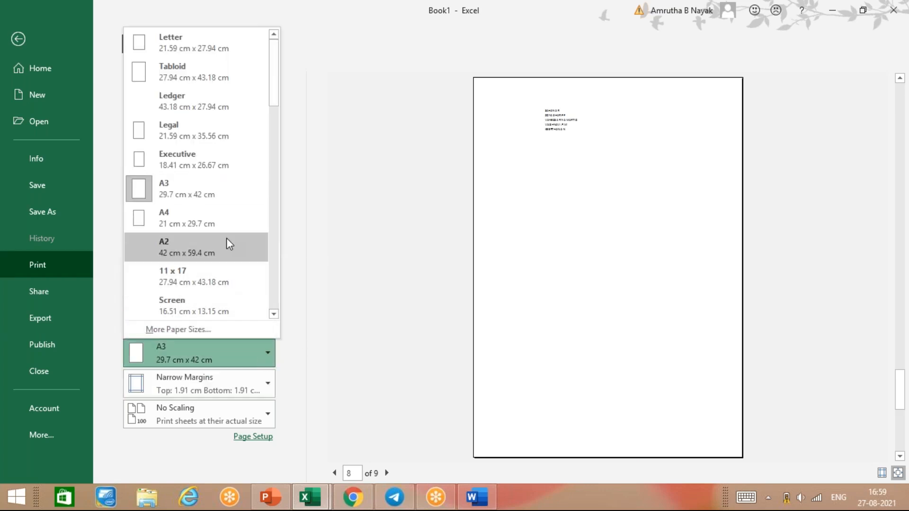
{"action": "left_click", "coordinate": [227, 243]}
{"action": "left_click", "coordinate": [262, 363]}
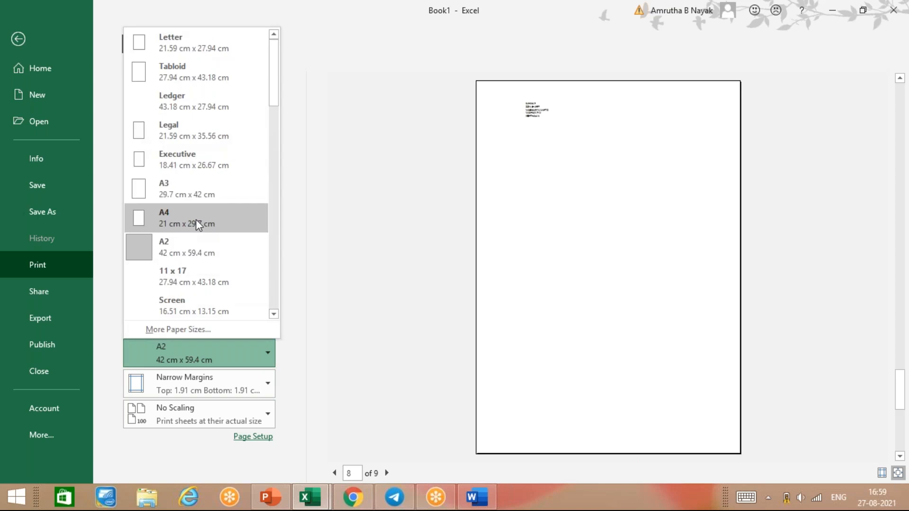
{"action": "left_click", "coordinate": [197, 222]}
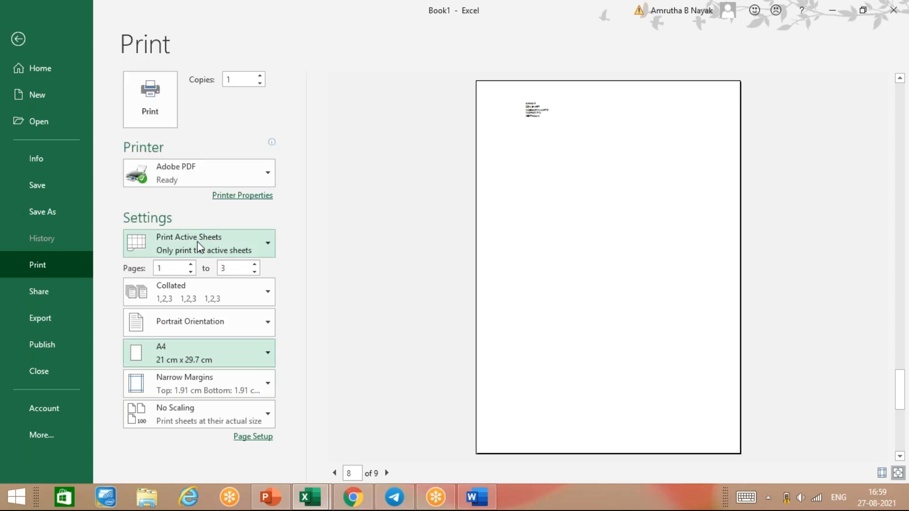
Keep Narrow Margins and No Scaling, then return to the worksheet.
{"action": "left_click", "coordinate": [247, 395]}
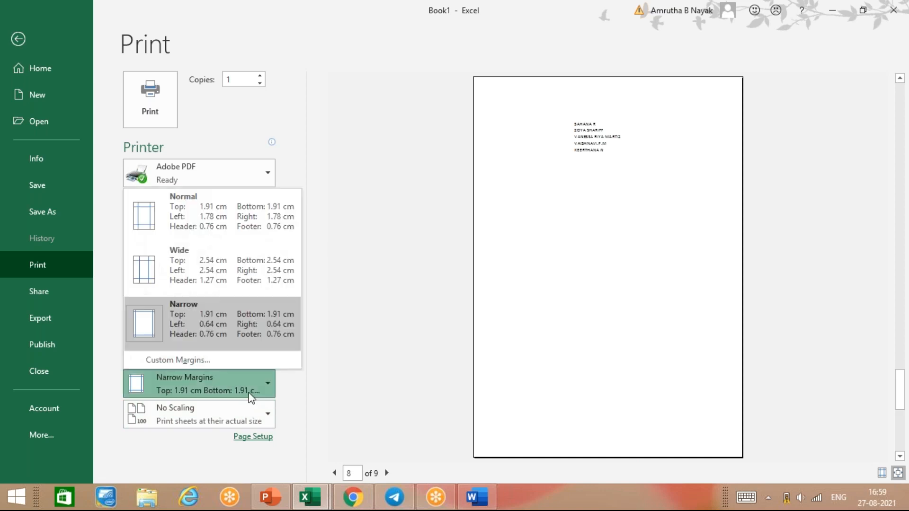
{"action": "left_click", "coordinate": [251, 396]}
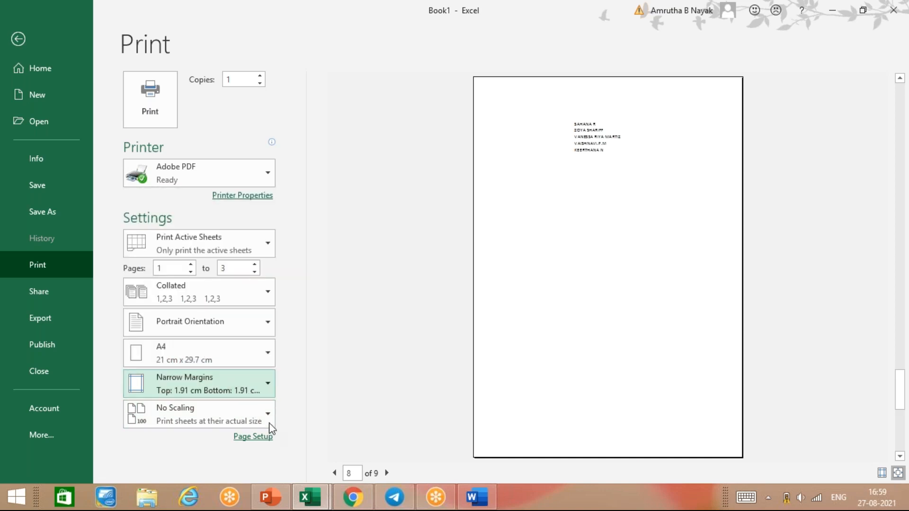
{"action": "left_click", "coordinate": [259, 416]}
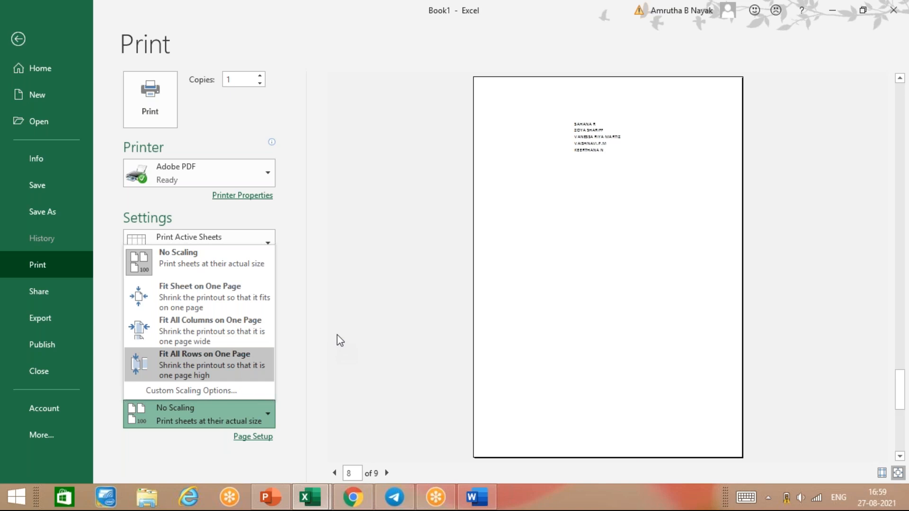
{"action": "left_click", "coordinate": [342, 413]}
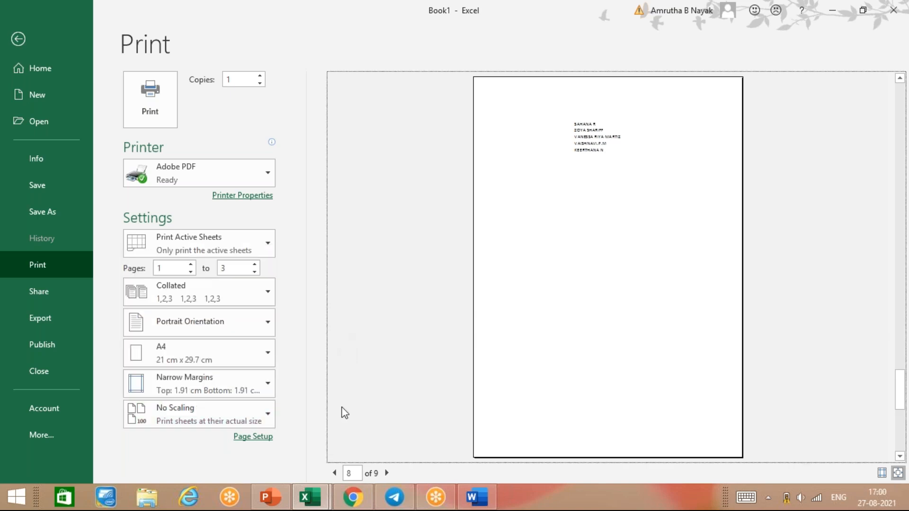
{"action": "left_click", "coordinate": [11, 40]}
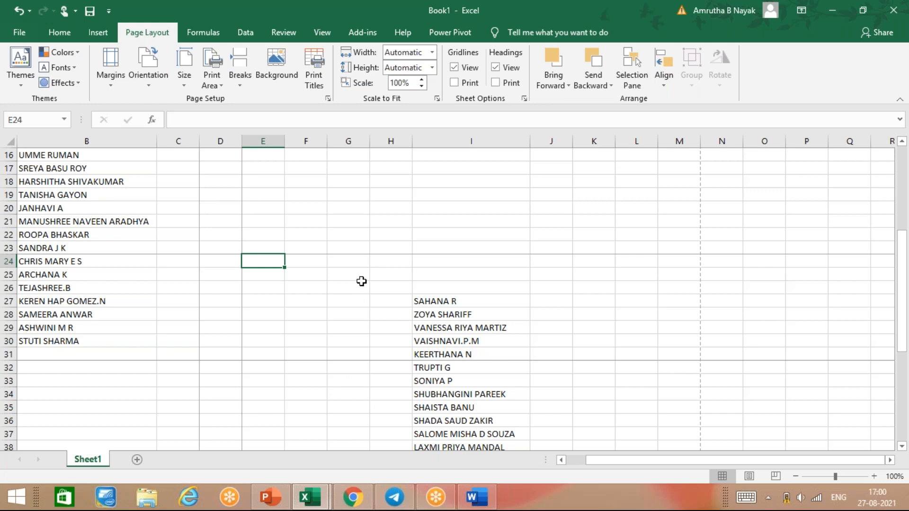
Add a blank Sheet2, then go back to Sheet1 and open its Background picture choices.
{"action": "scroll", "coordinate": [183, 349], "scroll_direction": "up", "scroll_amount": 5}
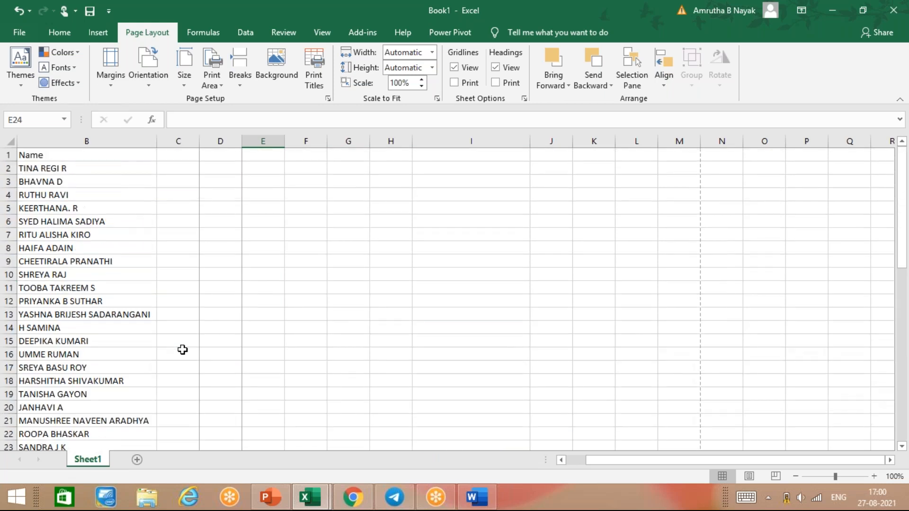
{"action": "scroll", "coordinate": [182, 350], "scroll_direction": "down", "scroll_amount": 6}
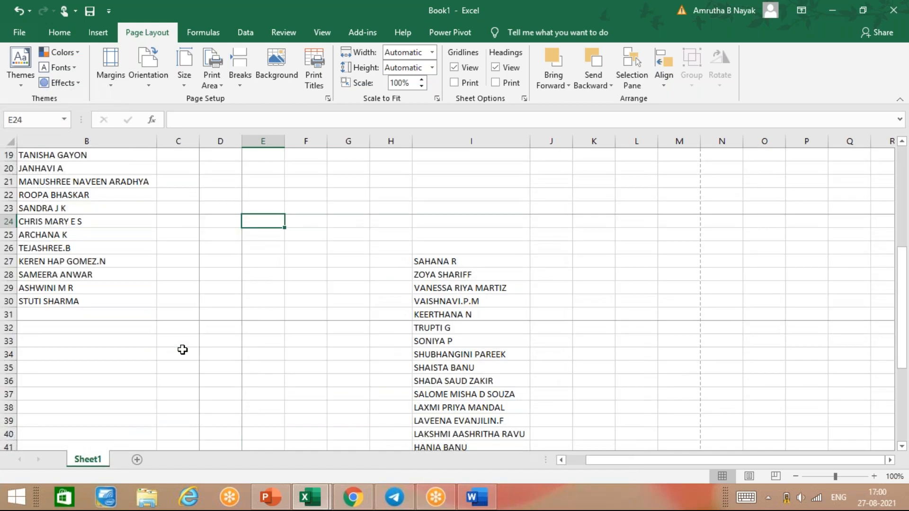
{"action": "scroll", "coordinate": [182, 349], "scroll_direction": "down", "scroll_amount": 15}
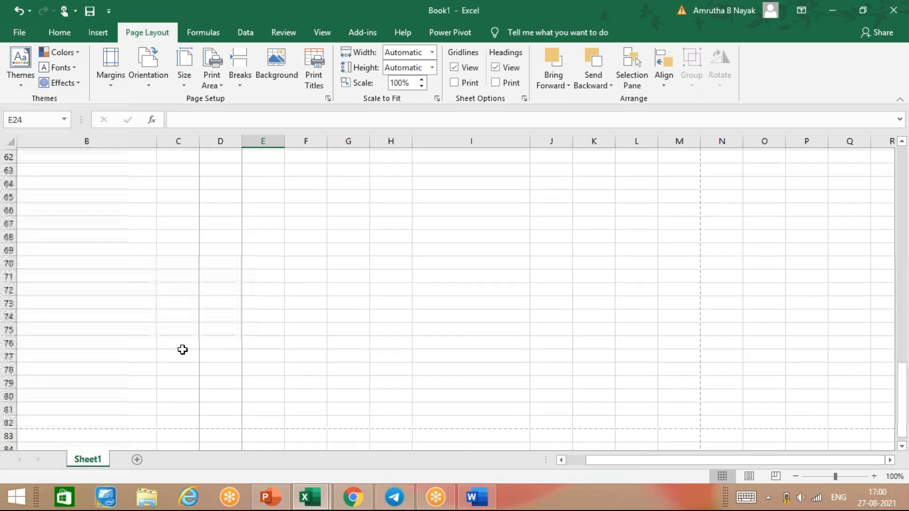
{"action": "left_click", "coordinate": [136, 459]}
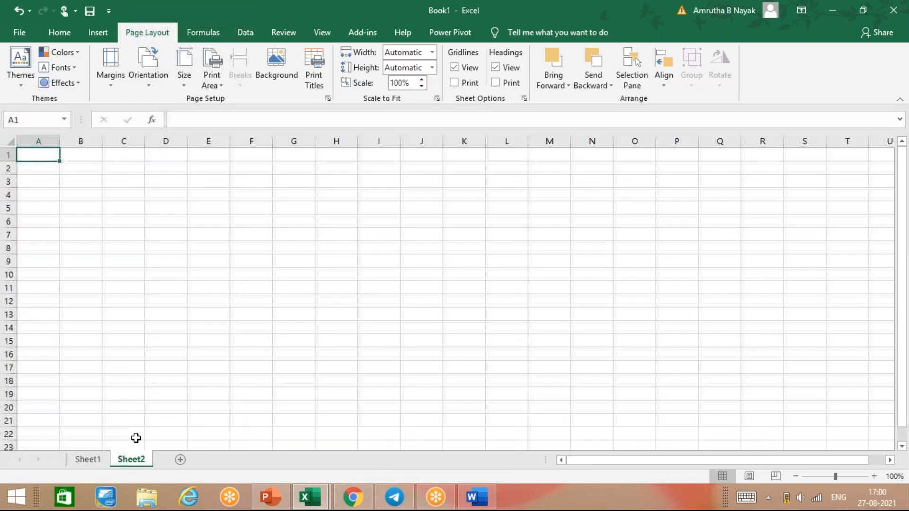
{"action": "left_click", "coordinate": [88, 459]}
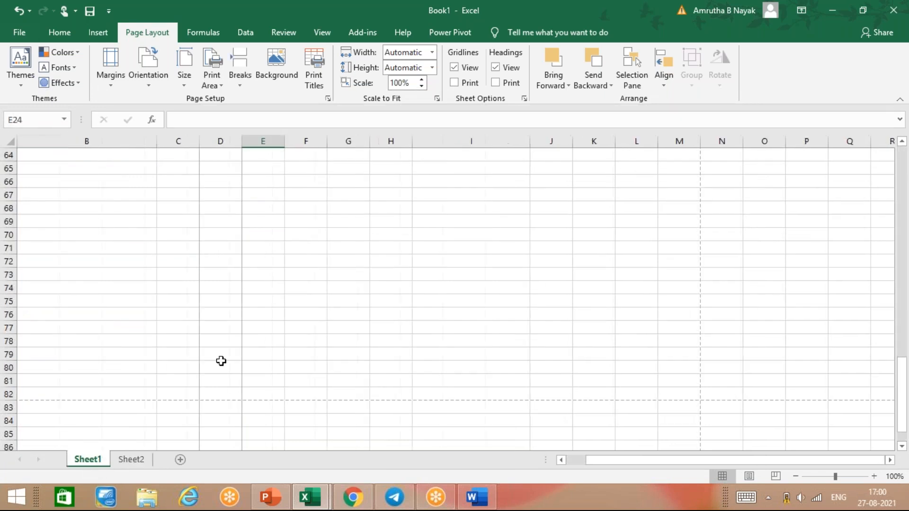
{"action": "left_click", "coordinate": [277, 73]}
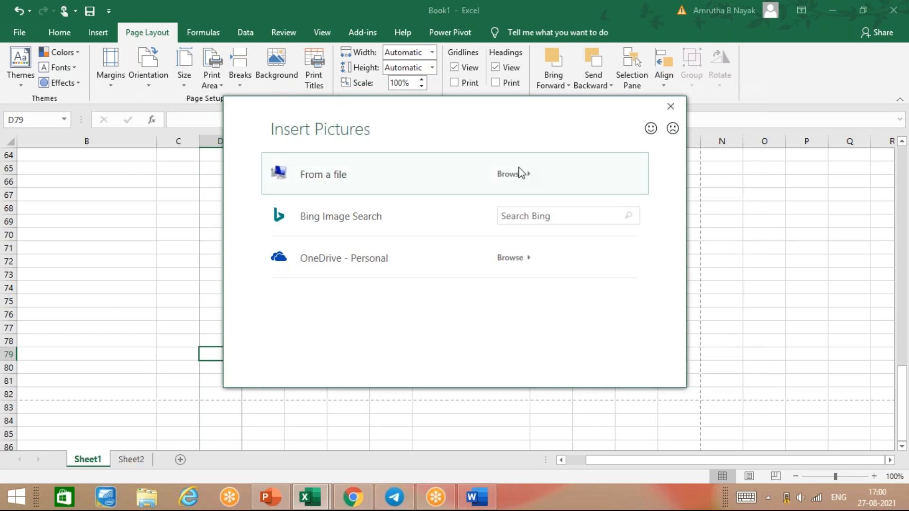
Search Bing for 'flowers' and insert the first pink flower image as Sheet1's background.
{"action": "left_click", "coordinate": [518, 215]}
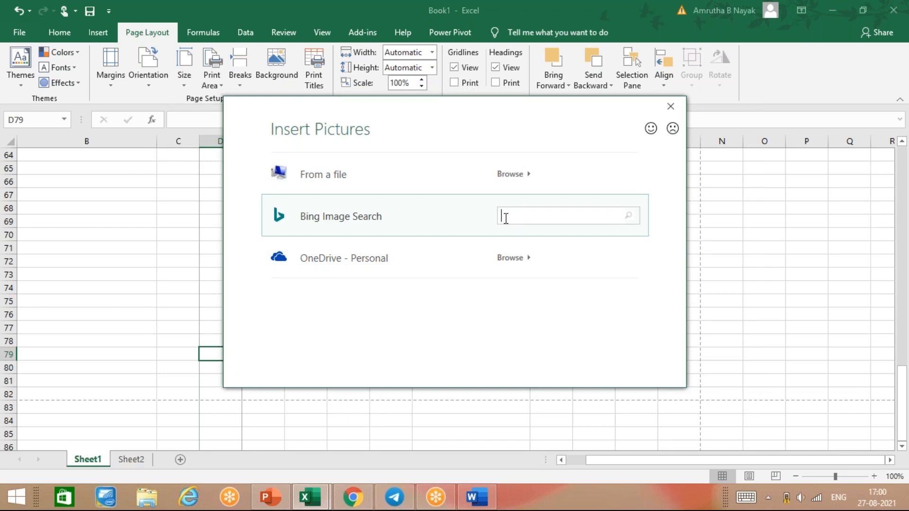
{"action": "type", "text": "flowers"}
{"action": "key", "text": "Return"}
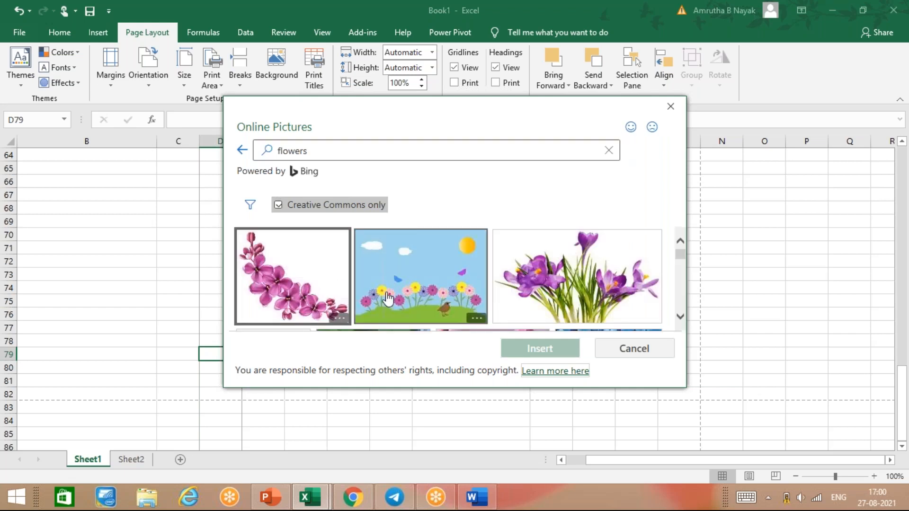
{"action": "left_click", "coordinate": [292, 276]}
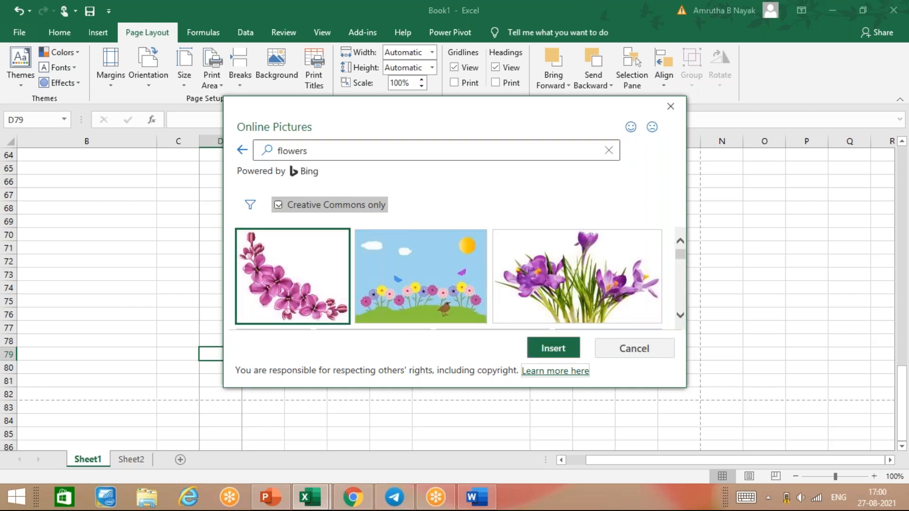
{"action": "left_click", "coordinate": [545, 348]}
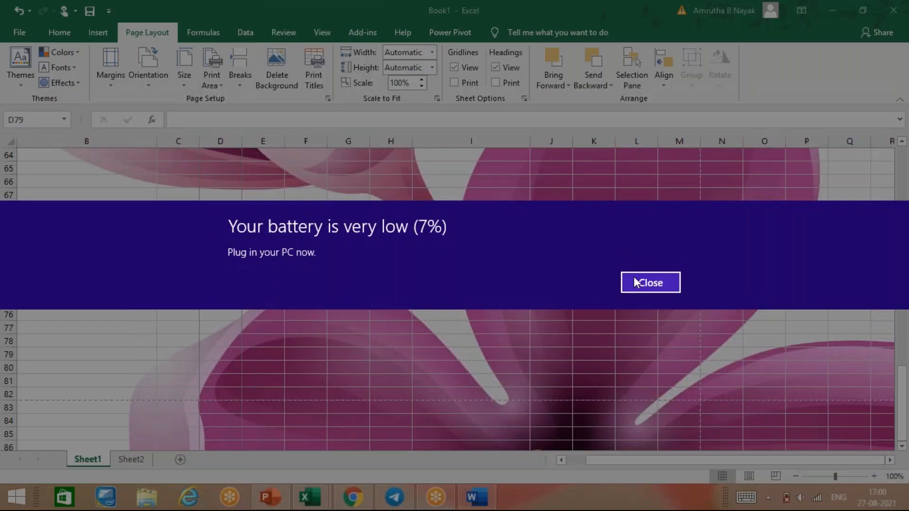
Dismiss the low battery notification and check Sheet1 in print preview.
{"action": "left_click", "coordinate": [633, 283]}
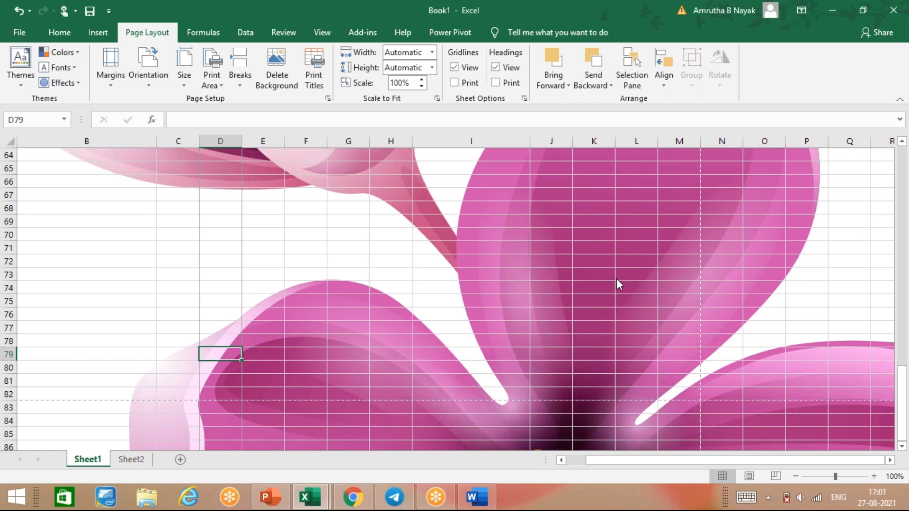
{"action": "key", "text": "ctrl+p"}
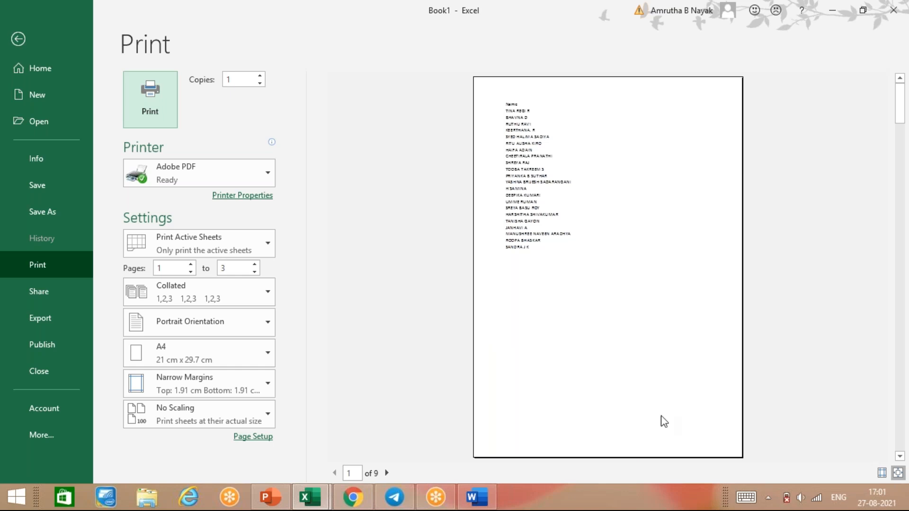
{"action": "key", "text": "Escape"}
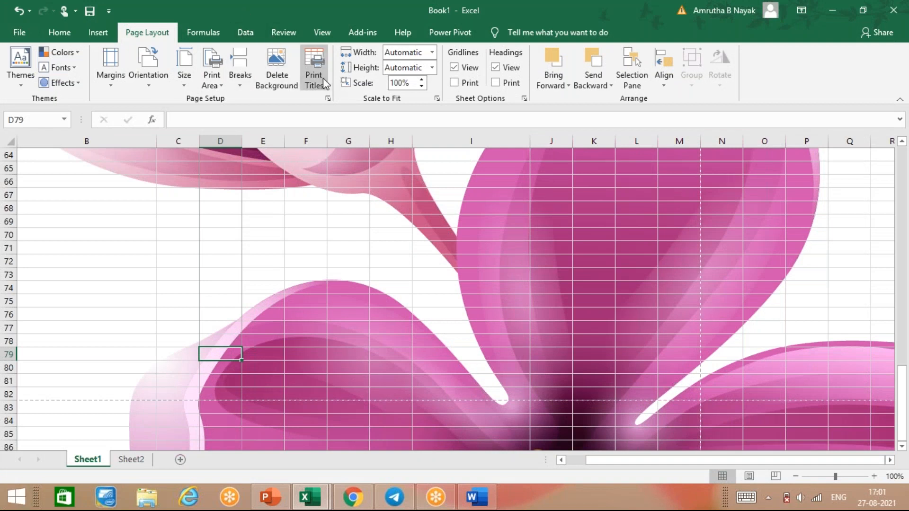
Delete the pink flower background from Sheet1 and look over the plain grid.
{"action": "left_click", "coordinate": [276, 70]}
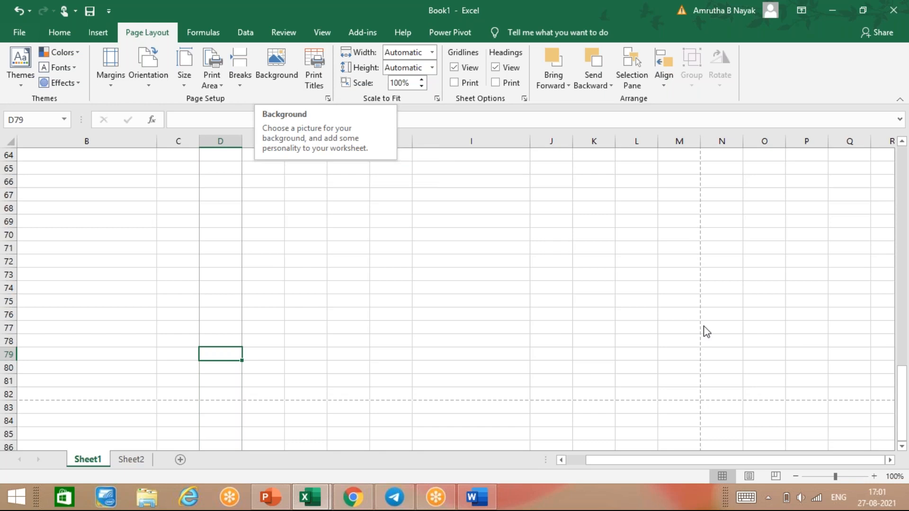
{"action": "scroll", "coordinate": [315, 378], "scroll_direction": "down", "scroll_amount": 6}
{"action": "scroll", "coordinate": [327, 354], "scroll_direction": "up", "scroll_amount": 18}
{"action": "scroll", "coordinate": [337, 327], "scroll_direction": "down", "scroll_amount": 6}
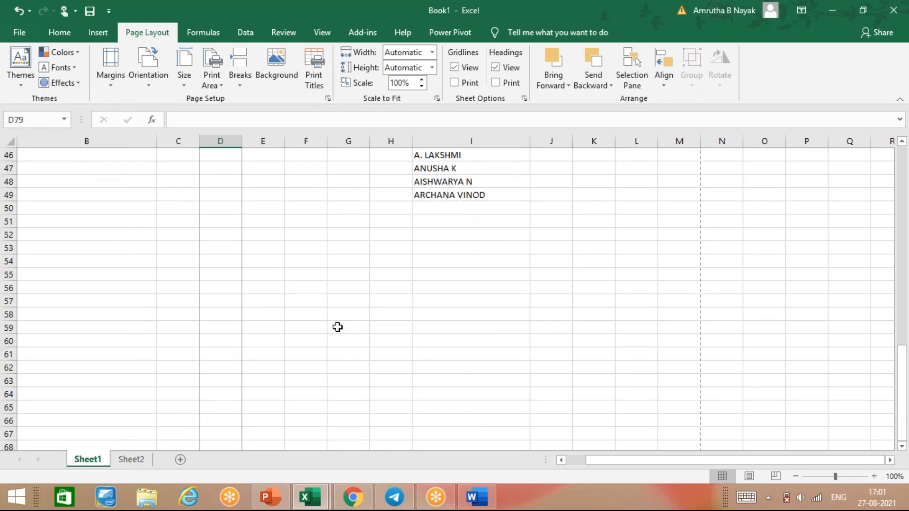
{"action": "scroll", "coordinate": [337, 327], "scroll_direction": "down", "scroll_amount": 3}
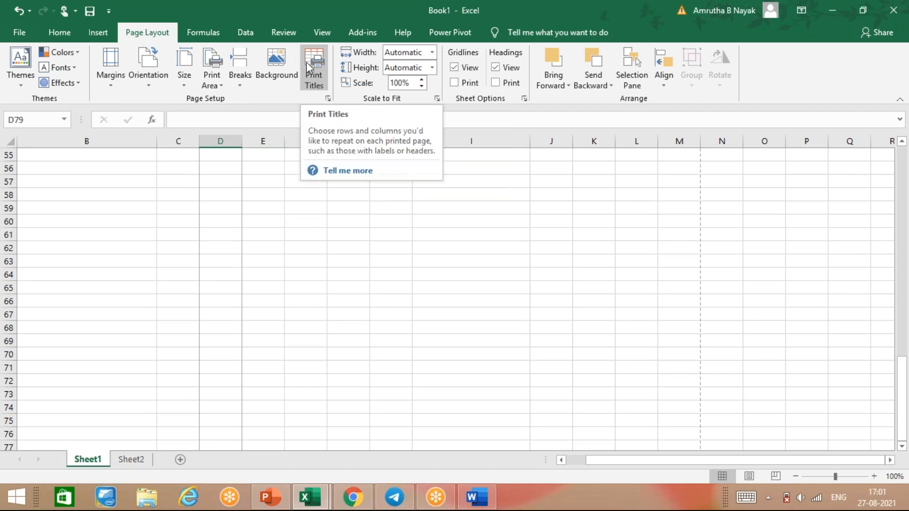
{"action": "left_click", "coordinate": [314, 88]}
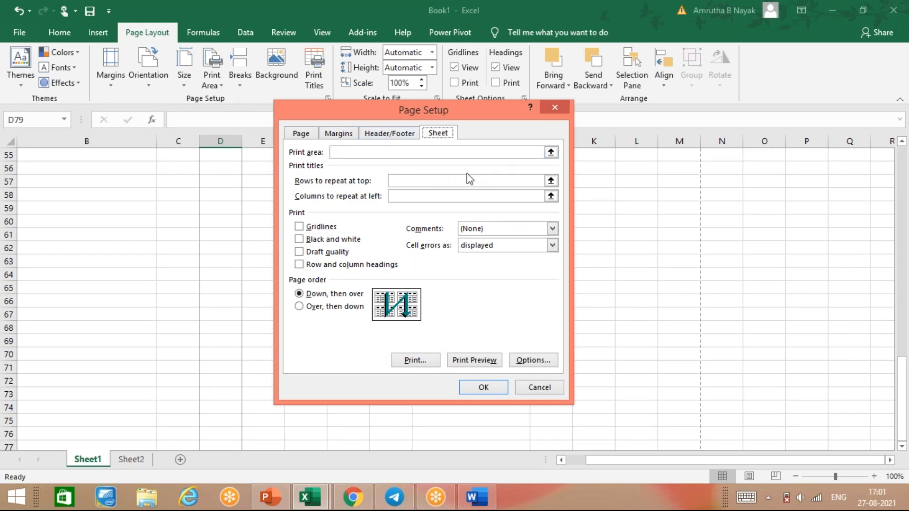
{"action": "left_click", "coordinate": [401, 181]}
{"action": "left_click", "coordinate": [555, 106]}
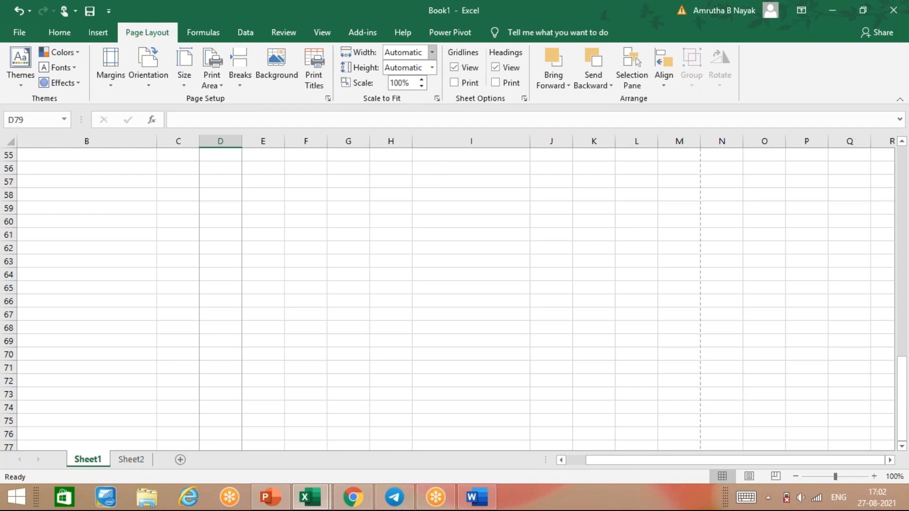
{"action": "left_click", "coordinate": [431, 52]}
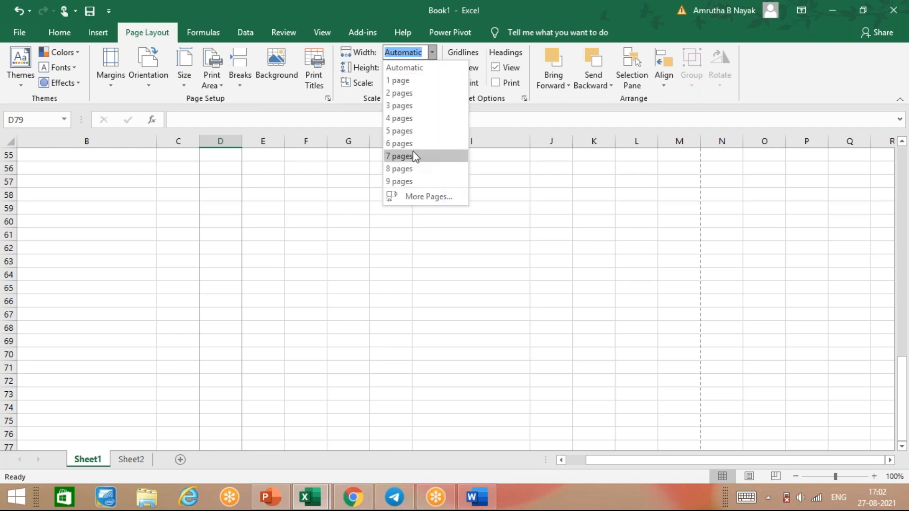
{"action": "left_click", "coordinate": [397, 105]}
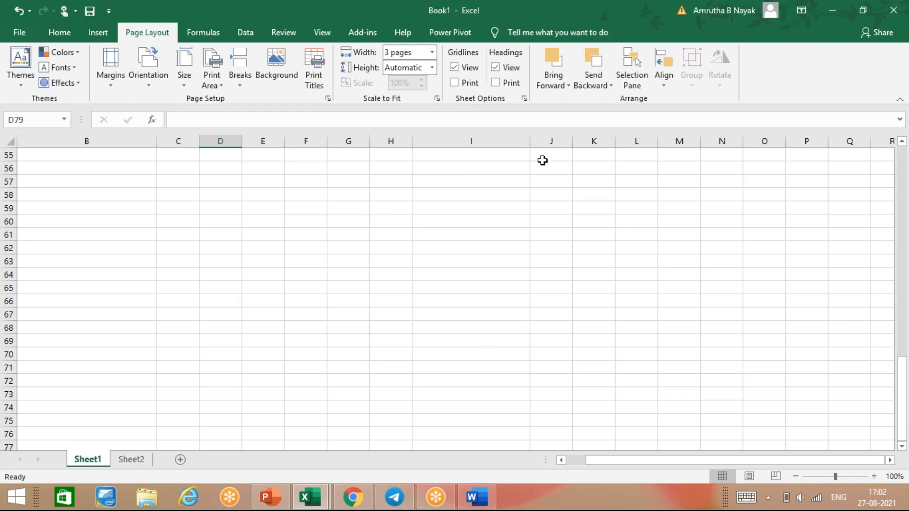
{"action": "left_click", "coordinate": [432, 52]}
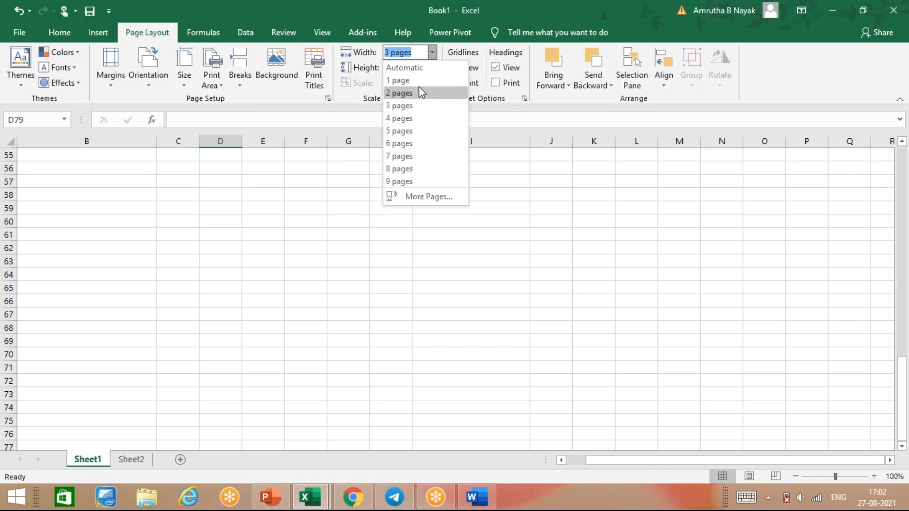
{"action": "left_click", "coordinate": [420, 68]}
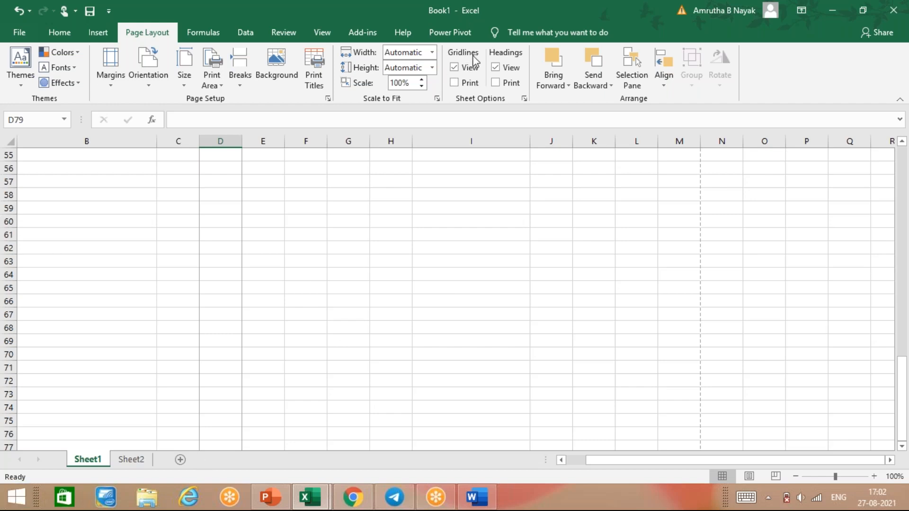
{"action": "left_click", "coordinate": [293, 273]}
Select D63, preview the 9-page printout, then return to the column B and I name lists.
{"action": "scroll", "coordinate": [293, 273], "scroll_direction": "up", "scroll_amount": 8}
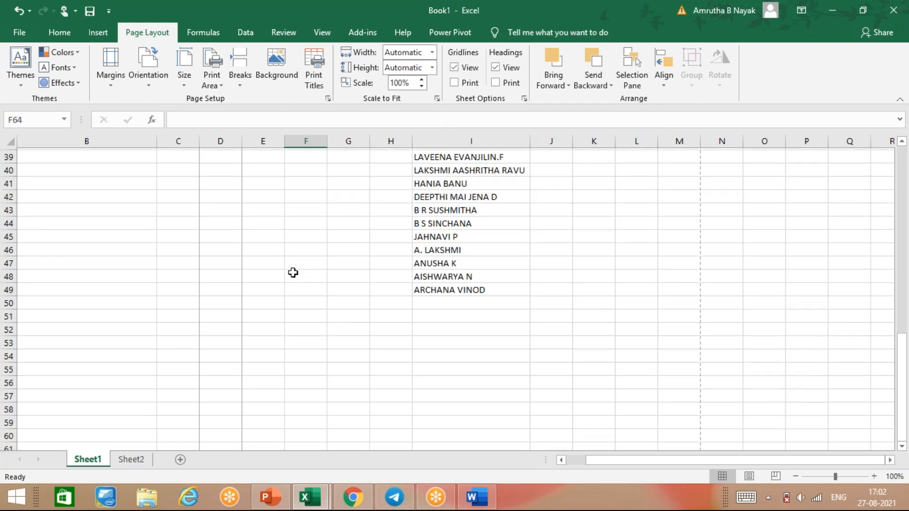
{"action": "scroll", "coordinate": [292, 273], "scroll_direction": "down", "scroll_amount": 8}
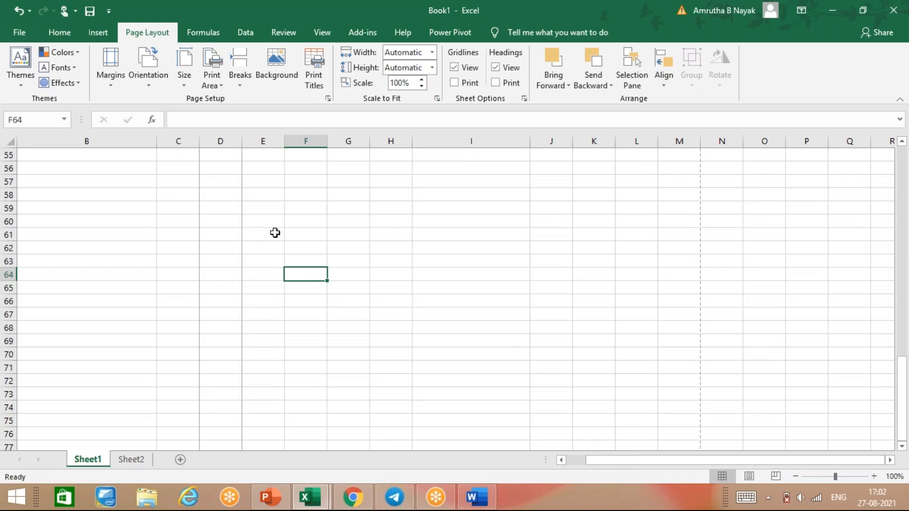
{"action": "left_click", "coordinate": [222, 265]}
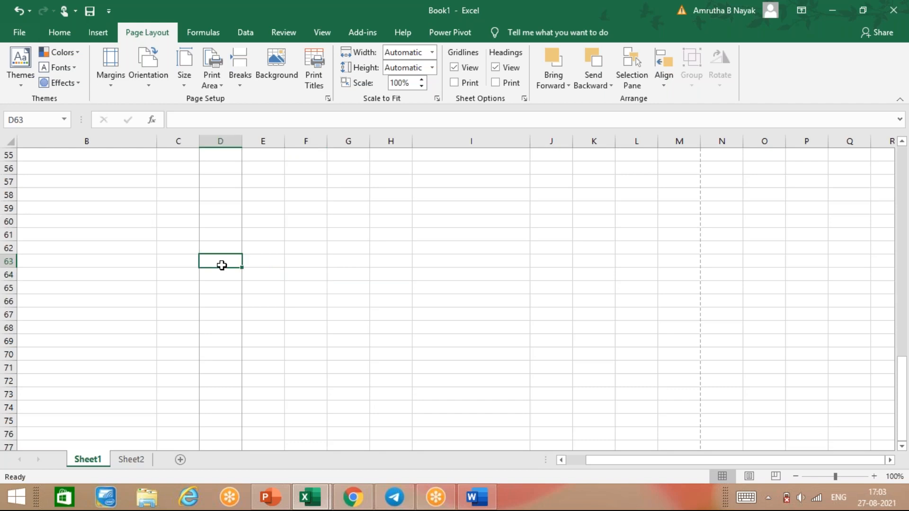
{"action": "key", "text": "ctrl+p"}
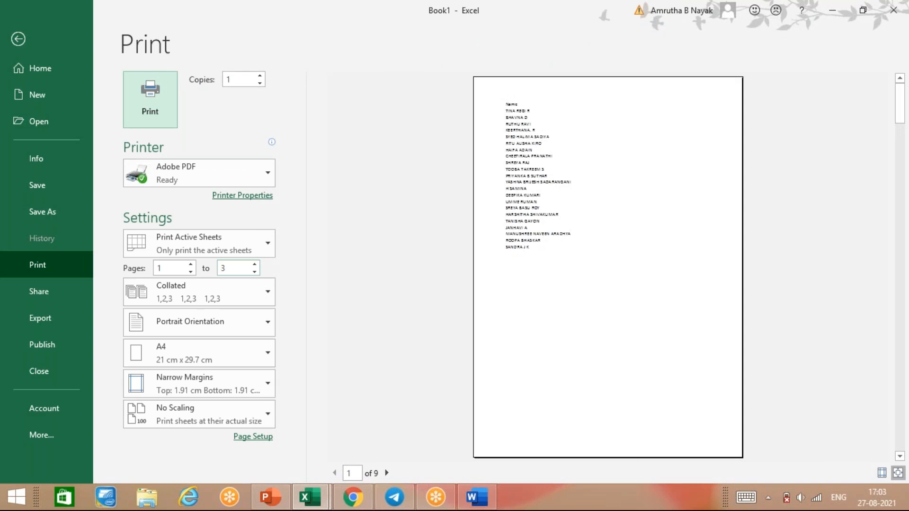
{"action": "key", "text": "Escape"}
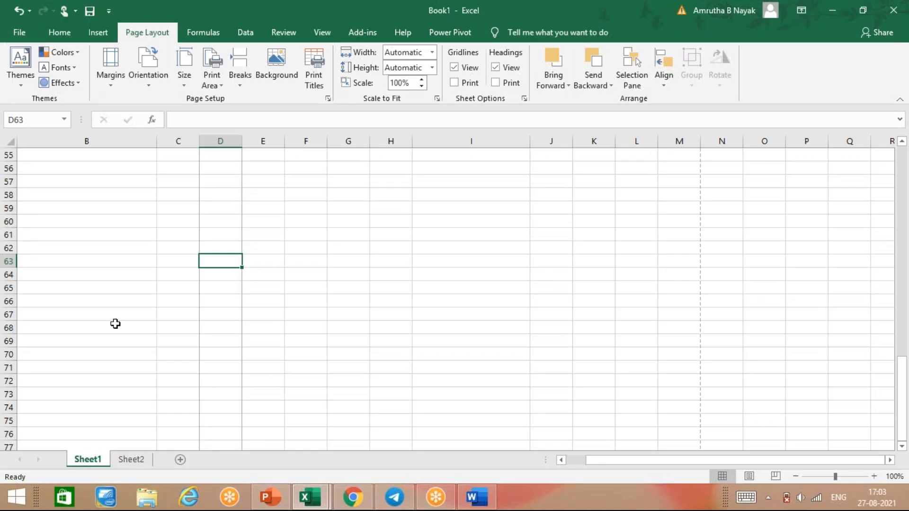
{"action": "scroll", "coordinate": [98, 380], "scroll_direction": "up", "scroll_amount": 16}
{"action": "scroll", "coordinate": [107, 371], "scroll_direction": "down", "scroll_amount": 4}
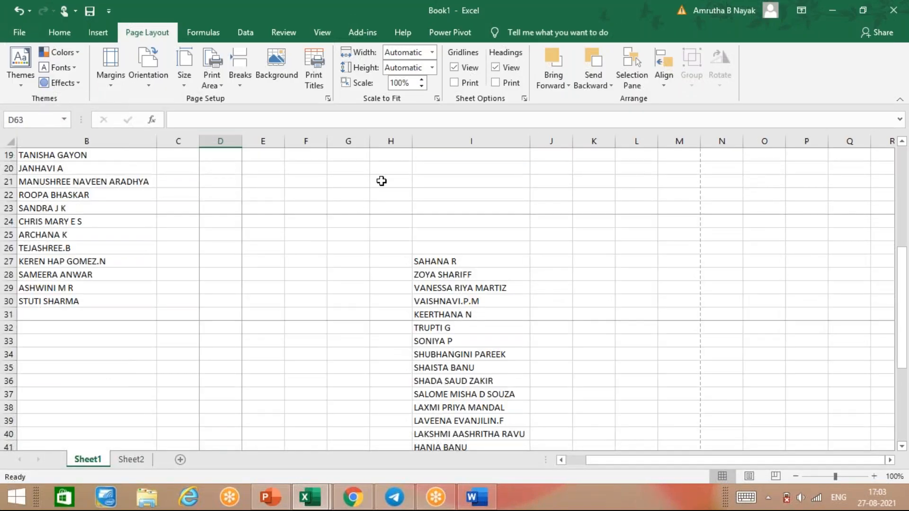
Tick Gridlines Print on Page Layout and confirm the printed gridlines in print preview.
{"action": "left_click", "coordinate": [457, 85]}
{"action": "key", "text": "ctrl+p"}
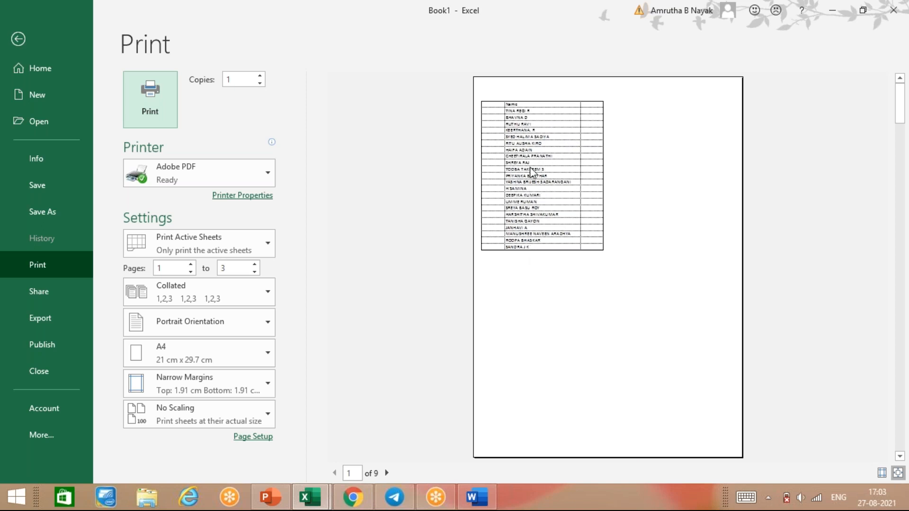
{"action": "key", "text": "Escape"}
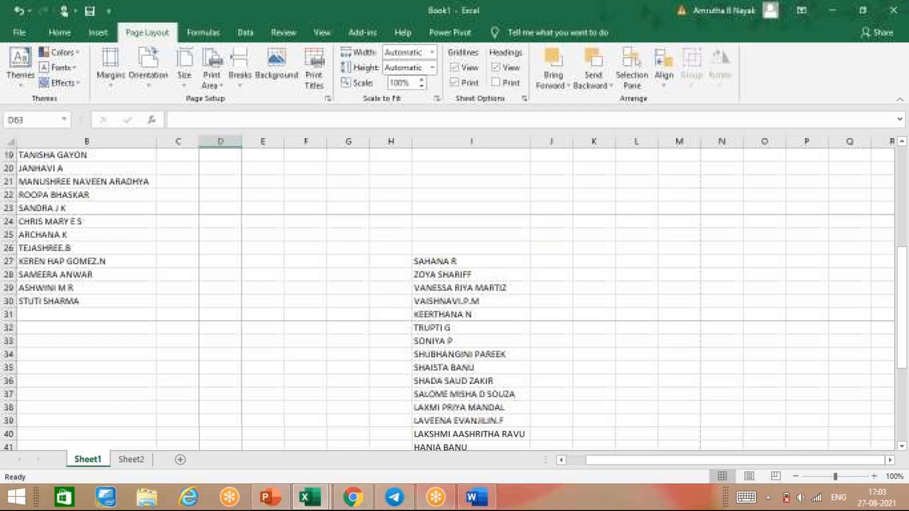
Tick Headings Print and confirm the row and column headings in the 9-page preview.
{"action": "left_click", "coordinate": [497, 83]}
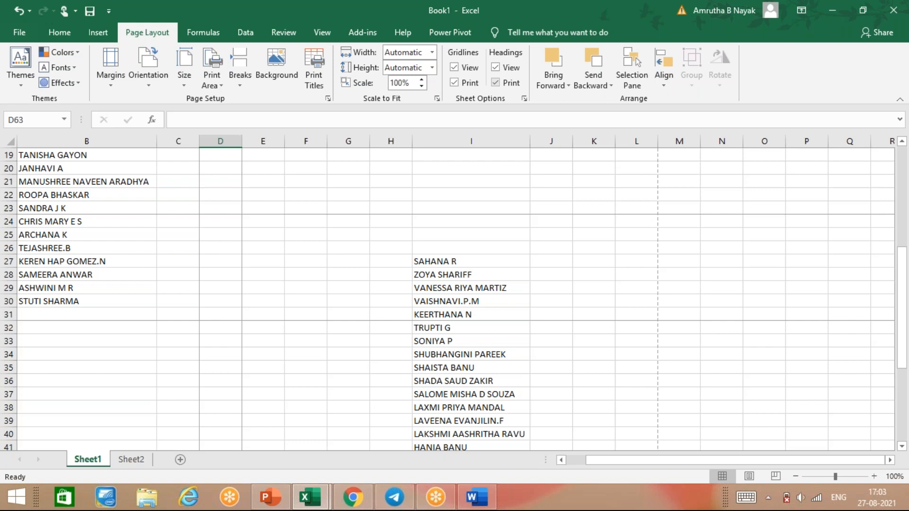
{"action": "key", "text": "ctrl+p"}
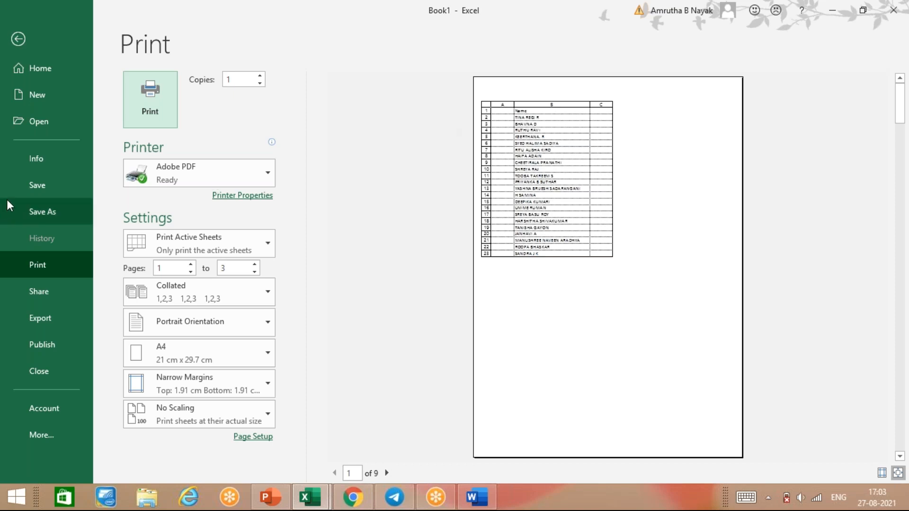
{"action": "key", "text": "Escape"}
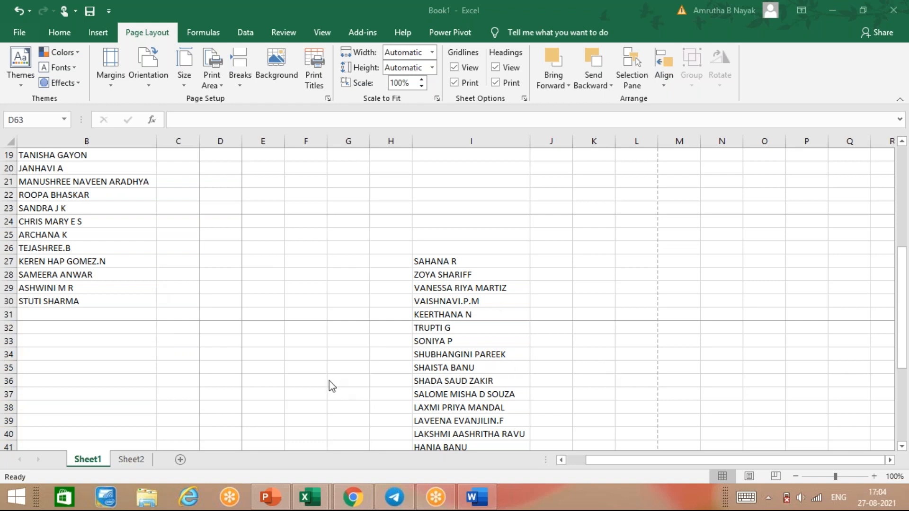
Close the Word shortcut-keys document and the Telegram window from the taskbar.
{"action": "left_click", "coordinate": [472, 498]}
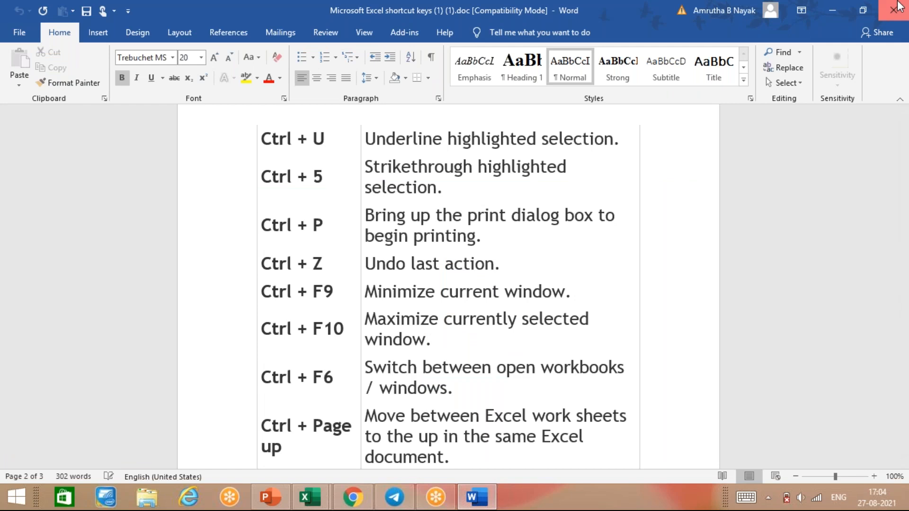
{"action": "left_click", "coordinate": [897, 8]}
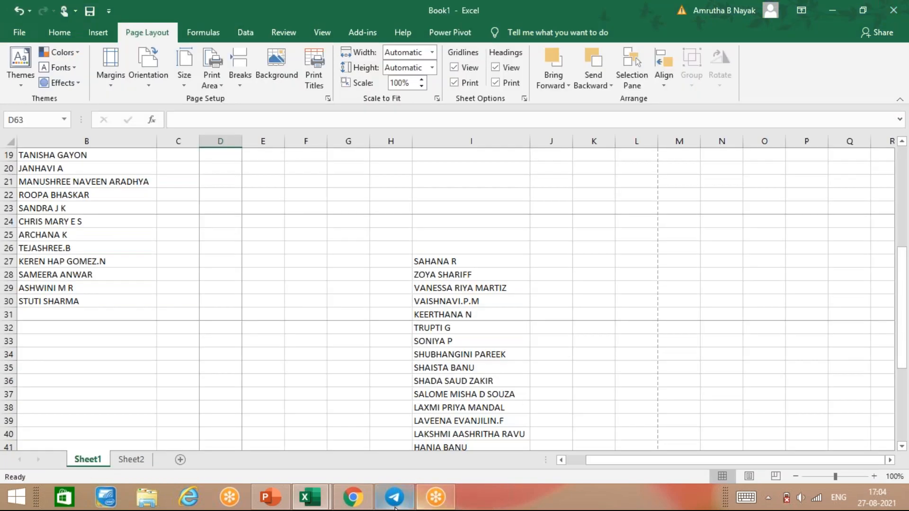
{"action": "mouse_move", "coordinate": [392, 499]}
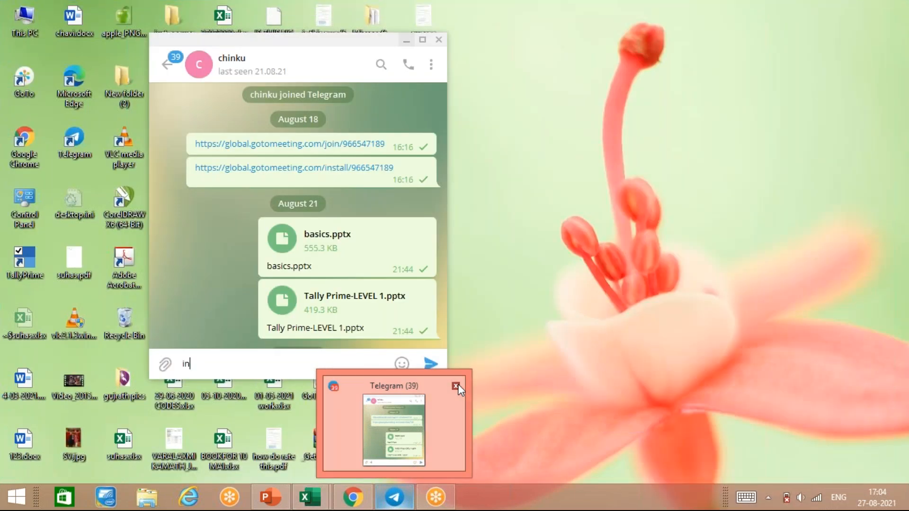
{"action": "left_click", "coordinate": [457, 385]}
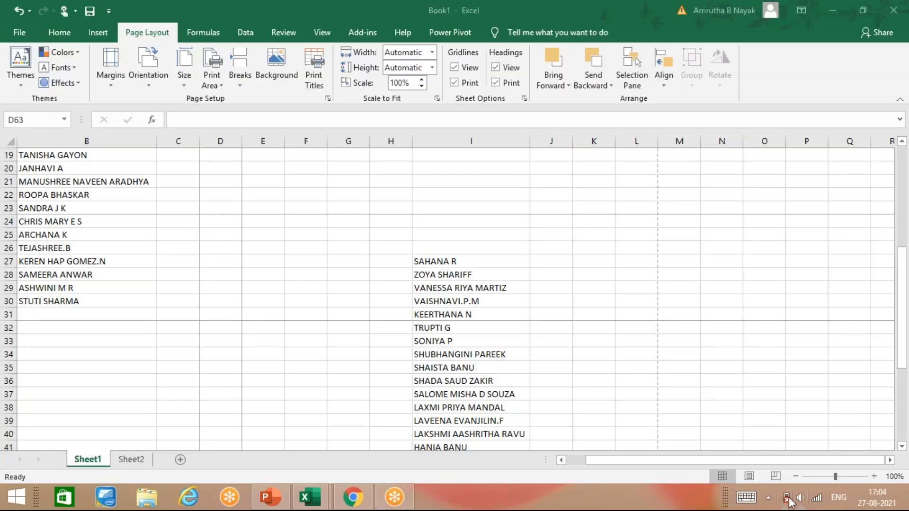
{"action": "mouse_move", "coordinate": [788, 501]}
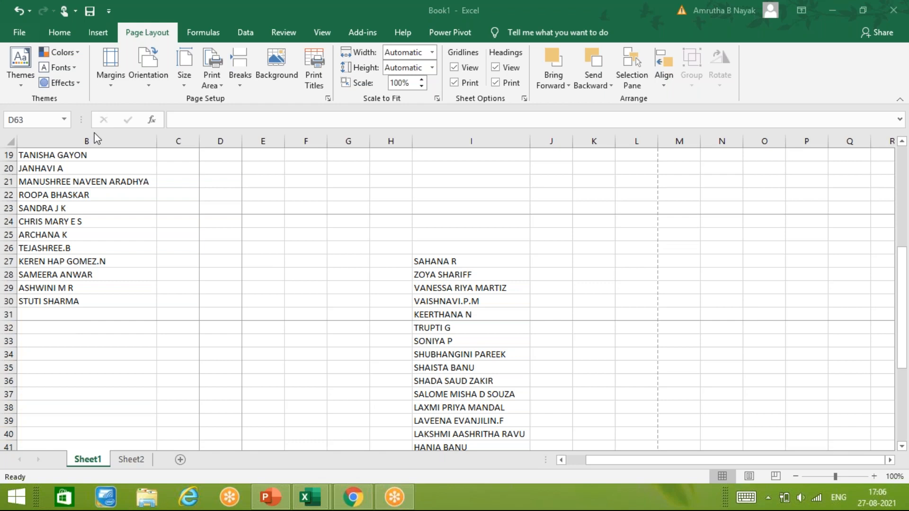
Open the Page Layout Themes gallery and select the Atlas theme for the workbook.
{"action": "mouse_move", "coordinate": [353, 497]}
{"action": "left_click", "coordinate": [21, 80]}
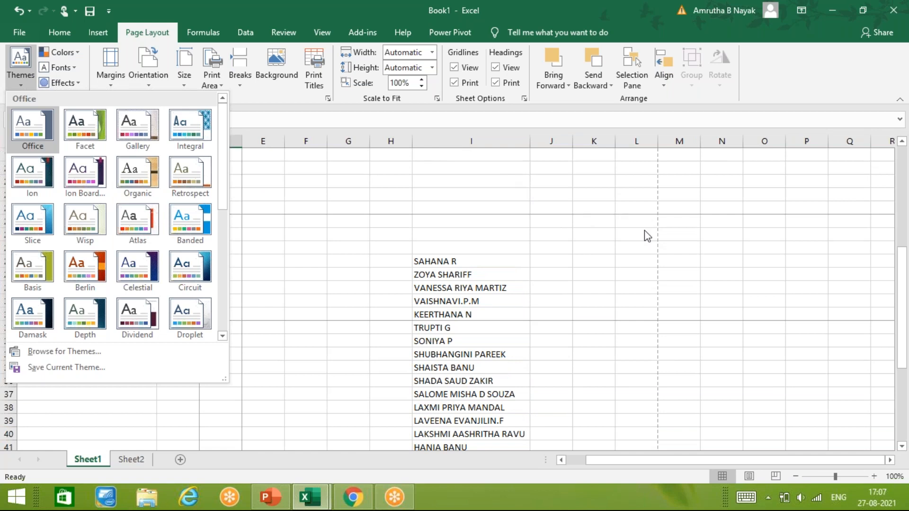
{"action": "left_click", "coordinate": [629, 241]}
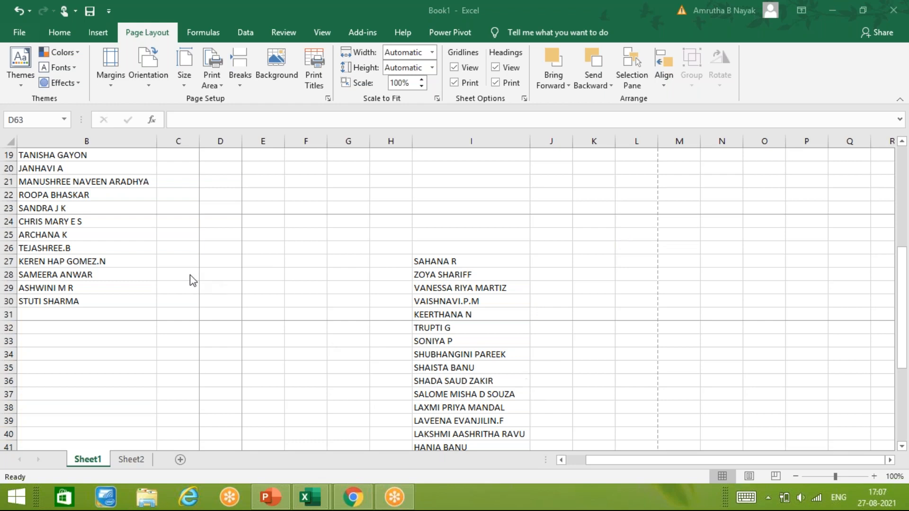
{"action": "left_click", "coordinate": [23, 85]}
{"action": "left_click", "coordinate": [24, 83]}
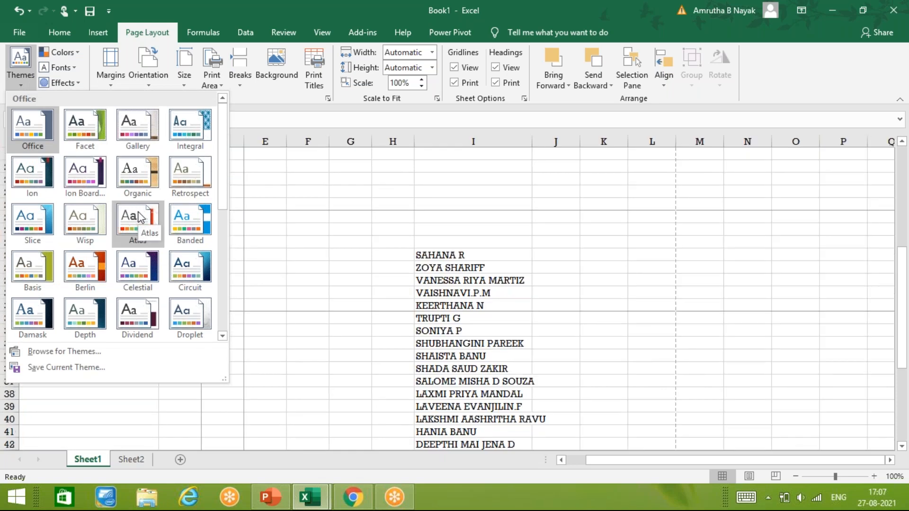
{"action": "left_click", "coordinate": [139, 220]}
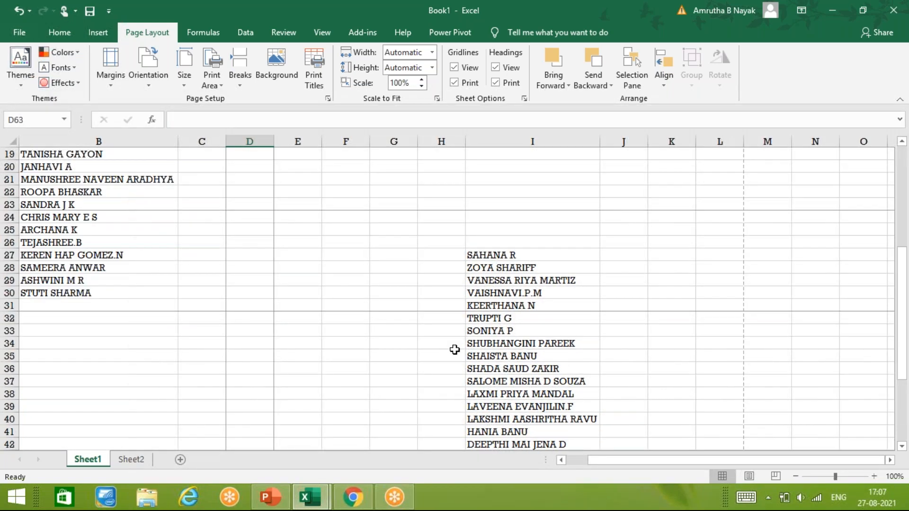
{"action": "key", "text": "ctrl+p"}
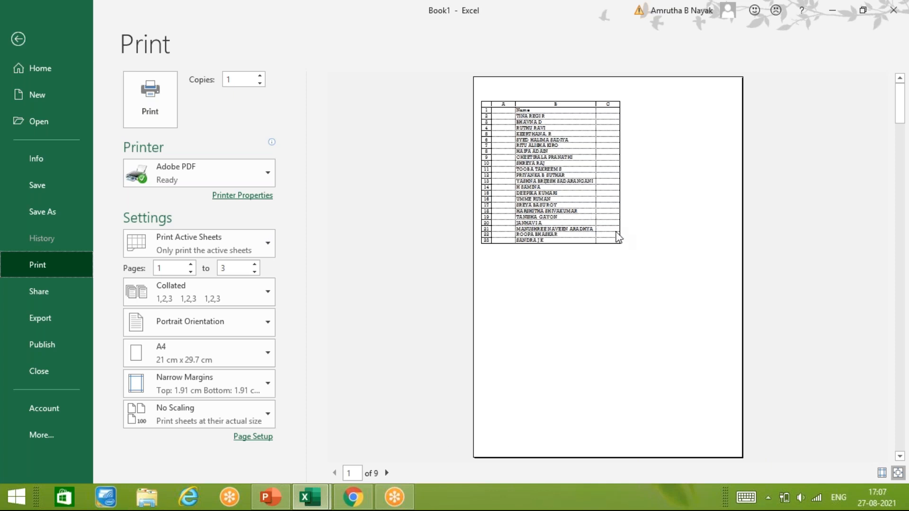
{"action": "left_click", "coordinate": [18, 39]}
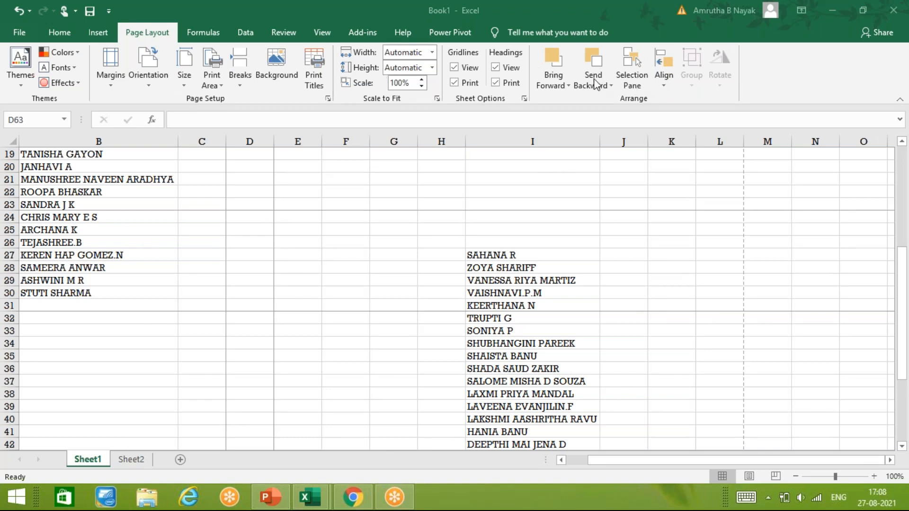
{"action": "left_click", "coordinate": [552, 74]}
{"action": "left_click", "coordinate": [552, 80]}
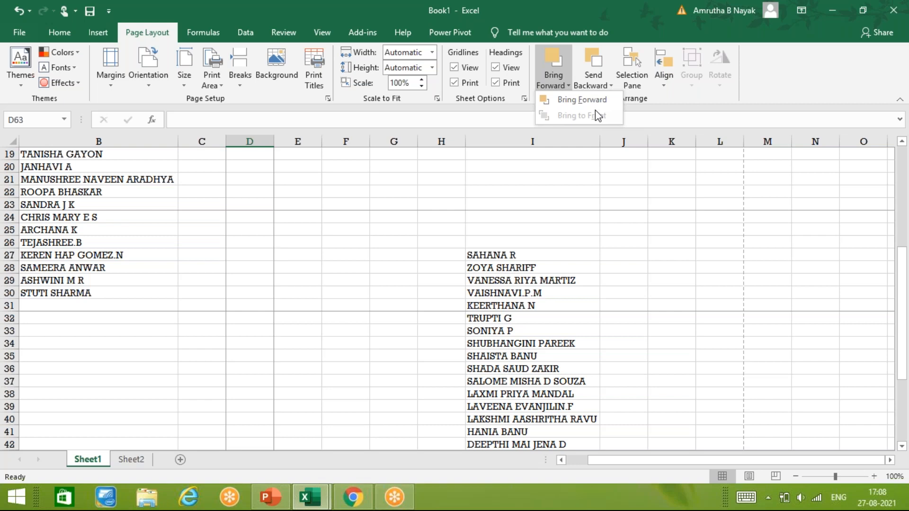
{"action": "left_click", "coordinate": [447, 269]}
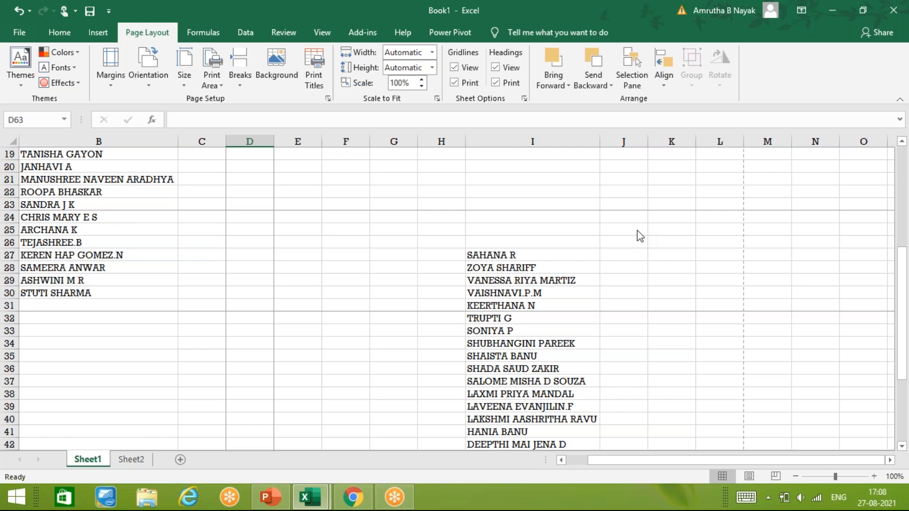
{"action": "left_click", "coordinate": [623, 365]}
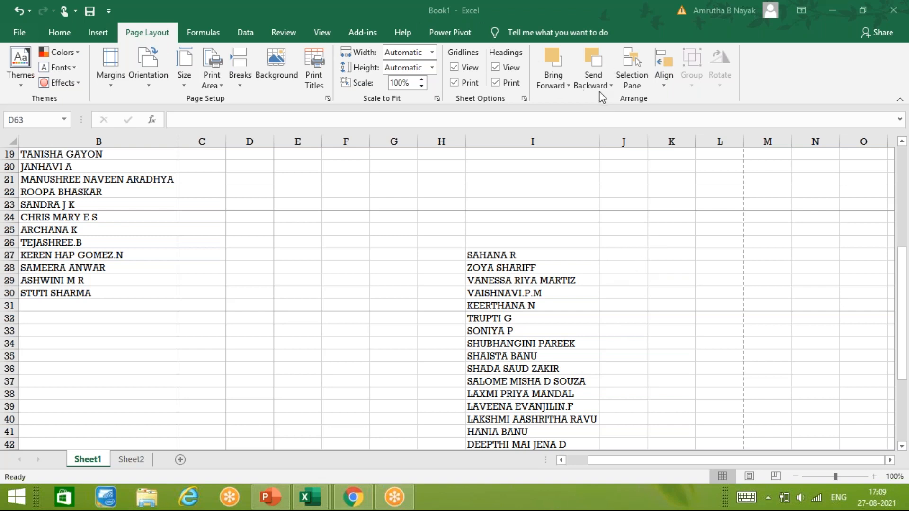
{"action": "left_click", "coordinate": [554, 86]}
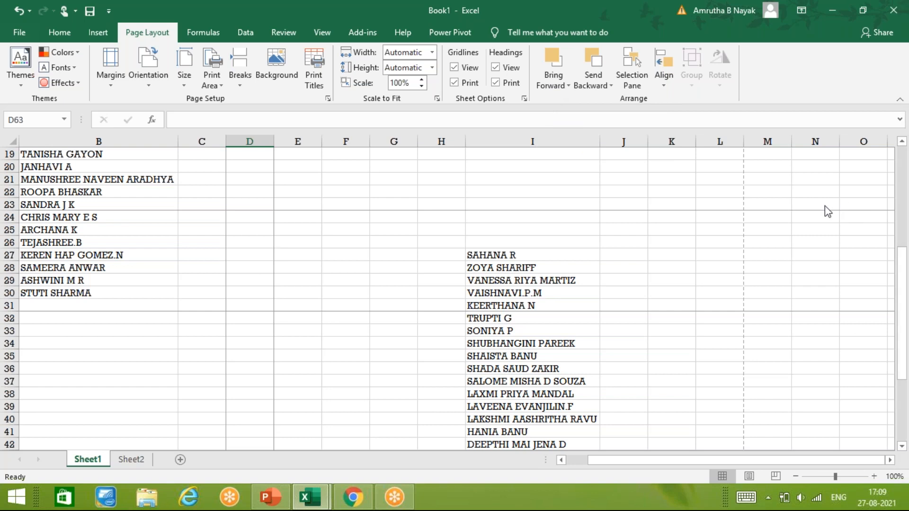
{"action": "left_click", "coordinate": [761, 149]}
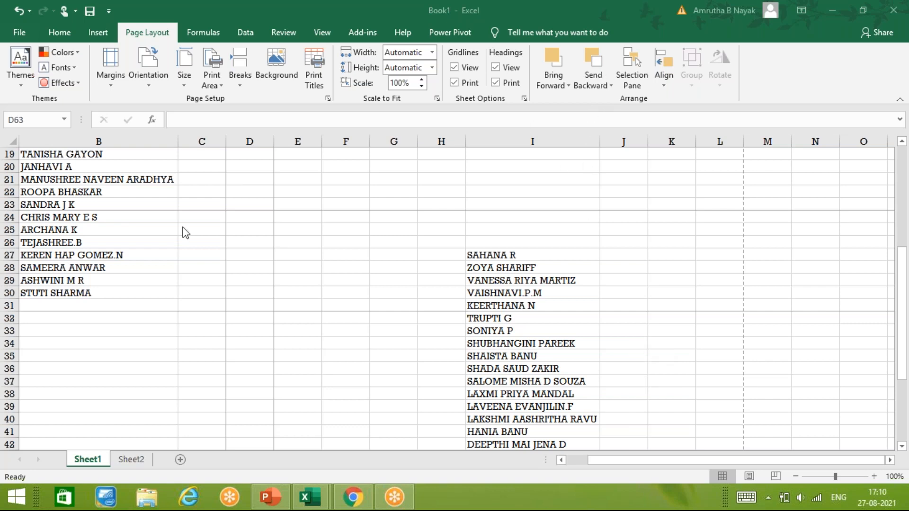
Refocus Book1 and scroll to rows 37–60 to show the end of the column I name list.
{"action": "left_click", "coordinate": [129, 368]}
{"action": "scroll", "coordinate": [133, 379], "scroll_direction": "up", "scroll_amount": 6}
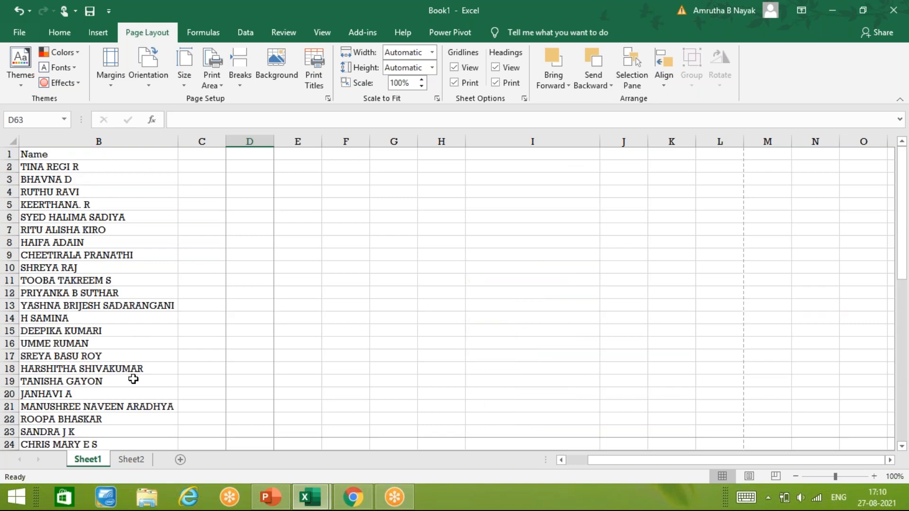
{"action": "scroll", "coordinate": [133, 379], "scroll_direction": "down", "scroll_amount": 12}
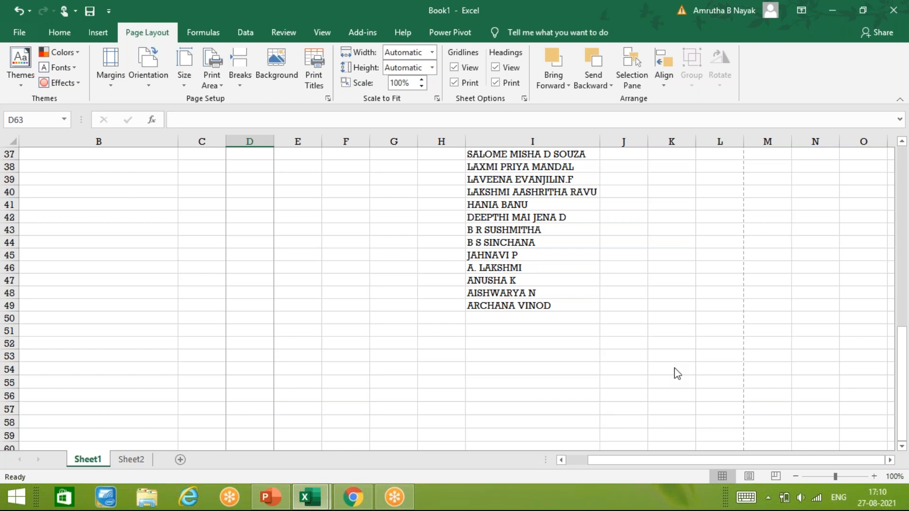
{"action": "left_click", "coordinate": [674, 387]}
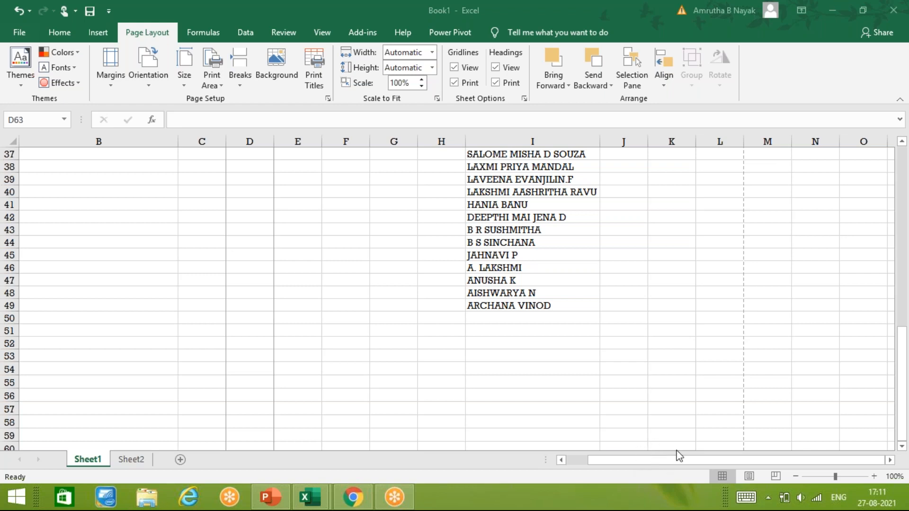
{"action": "left_click", "coordinate": [654, 457]}
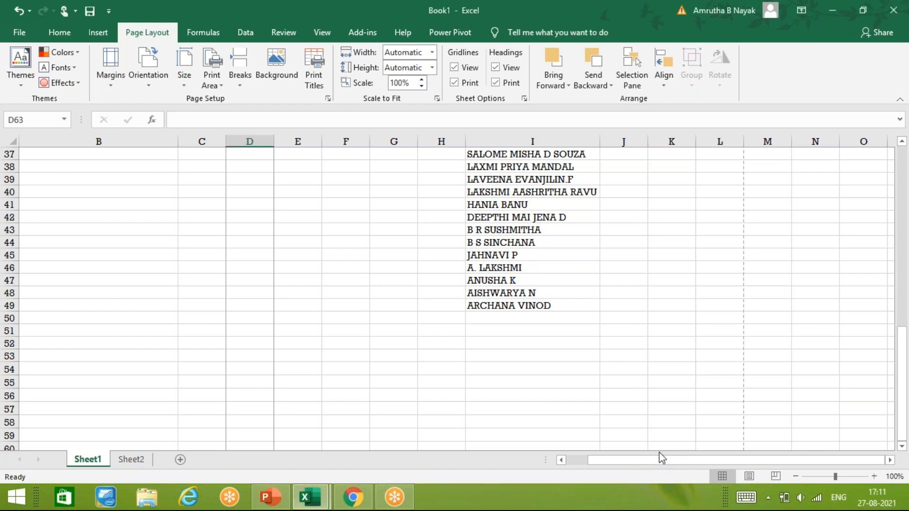
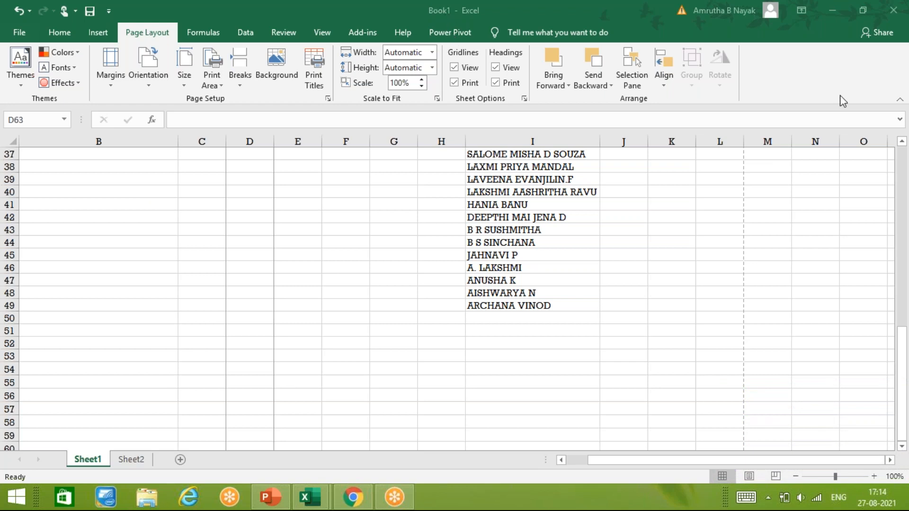
Search Bing online pictures for 'animals' and insert the tiger cubs photo.
{"action": "left_click", "coordinate": [99, 34]}
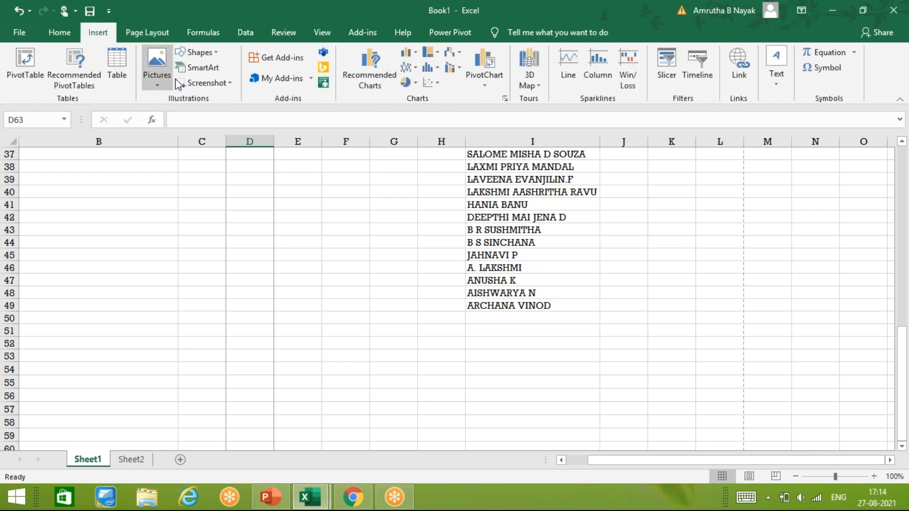
{"action": "left_click", "coordinate": [158, 80]}
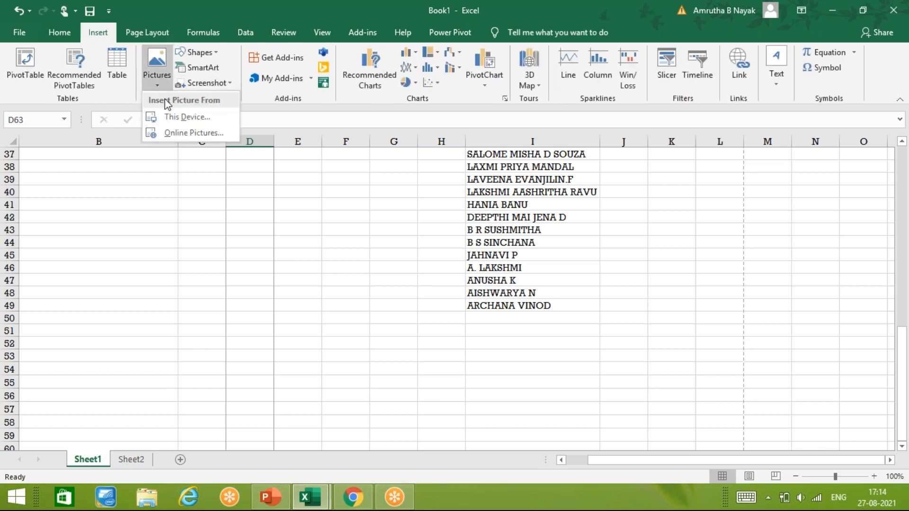
{"action": "left_click", "coordinate": [188, 132]}
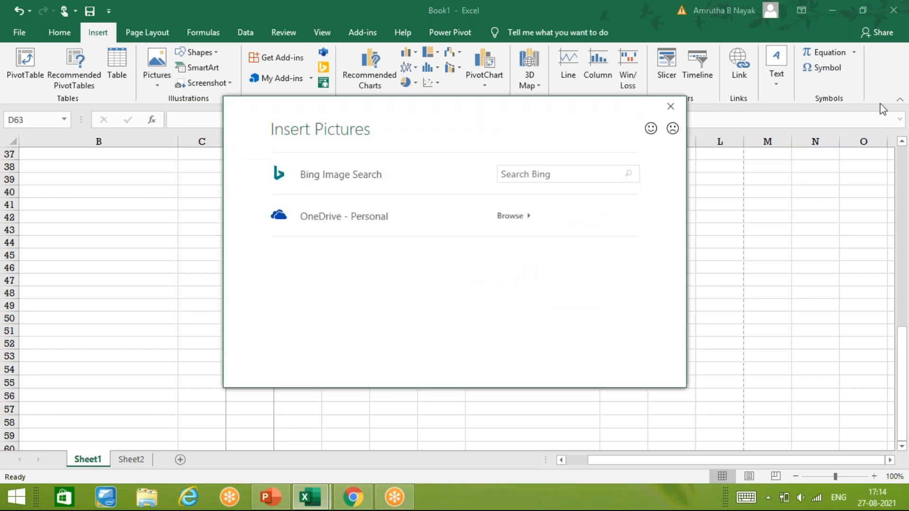
{"action": "left_click", "coordinate": [538, 176]}
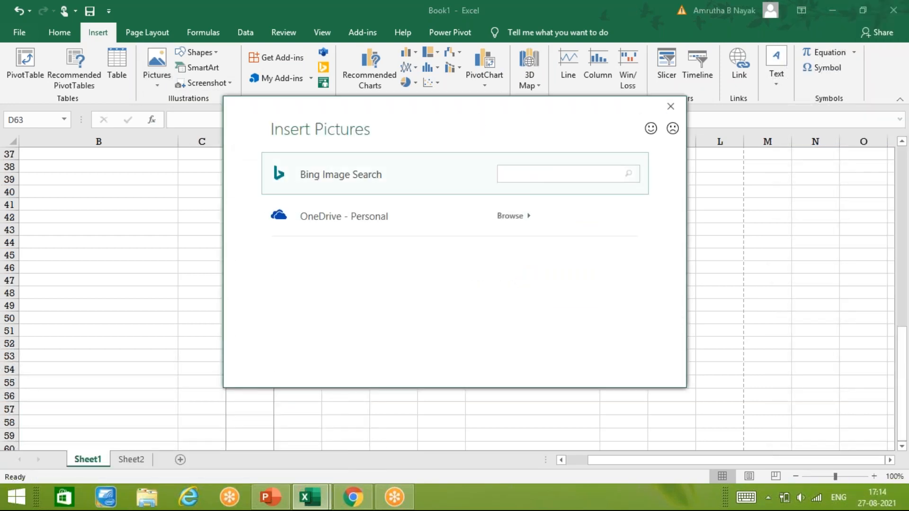
{"action": "type", "text": "animals"}
{"action": "key", "text": "Return"}
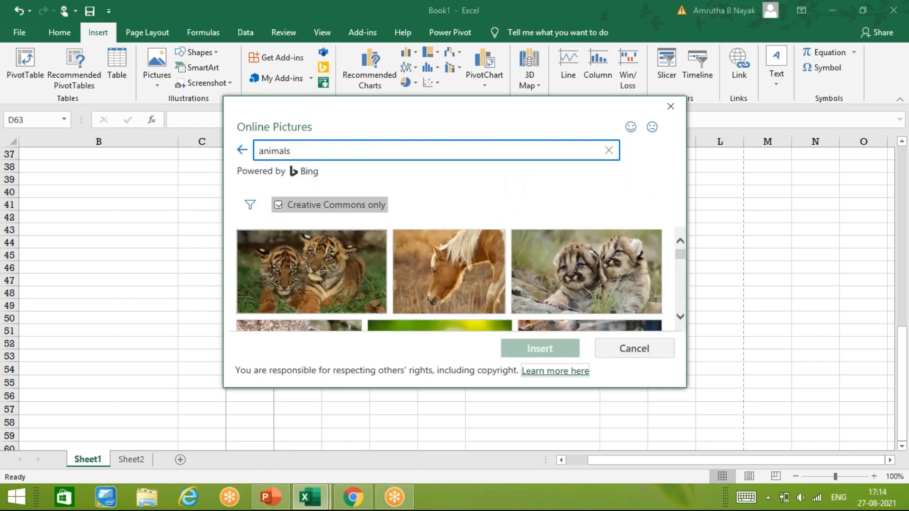
{"action": "left_click", "coordinate": [297, 267]}
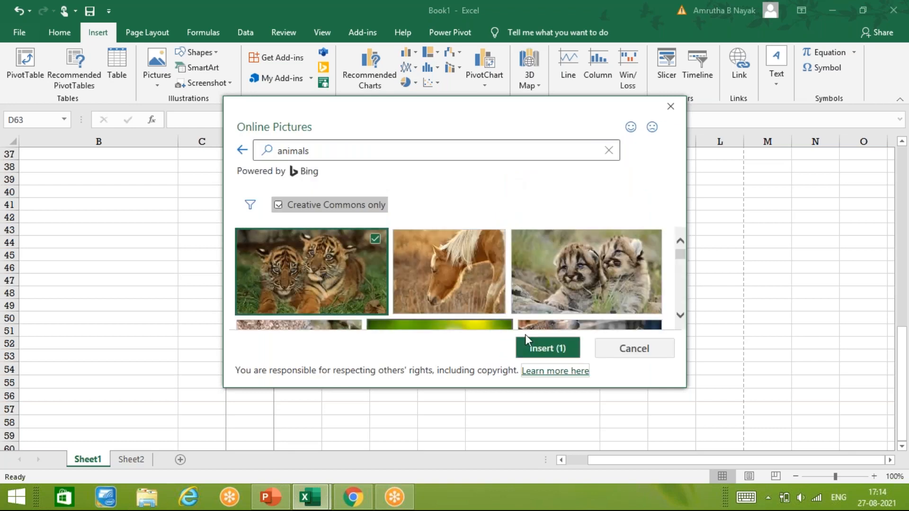
{"action": "left_click", "coordinate": [549, 348]}
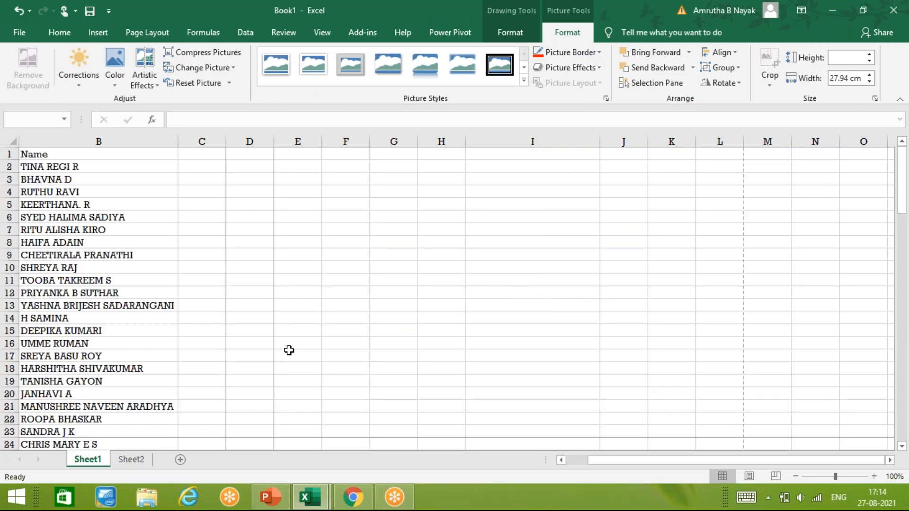
Shrink the tiger cubs picture from its corner and move it near B54, rows 54–60.
{"action": "scroll", "coordinate": [289, 350], "scroll_direction": "up", "scroll_amount": 6}
{"action": "scroll", "coordinate": [289, 350], "scroll_direction": "down", "scroll_amount": 6}
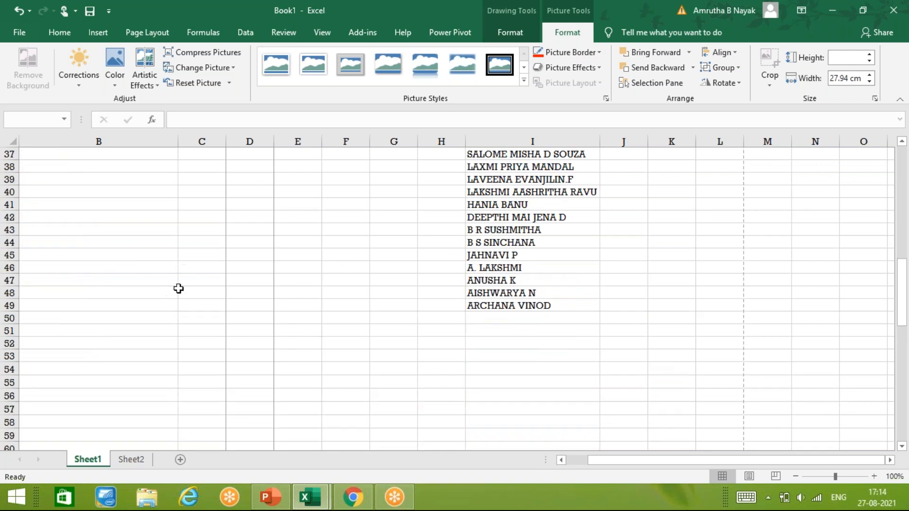
{"action": "left_click", "coordinate": [206, 259]}
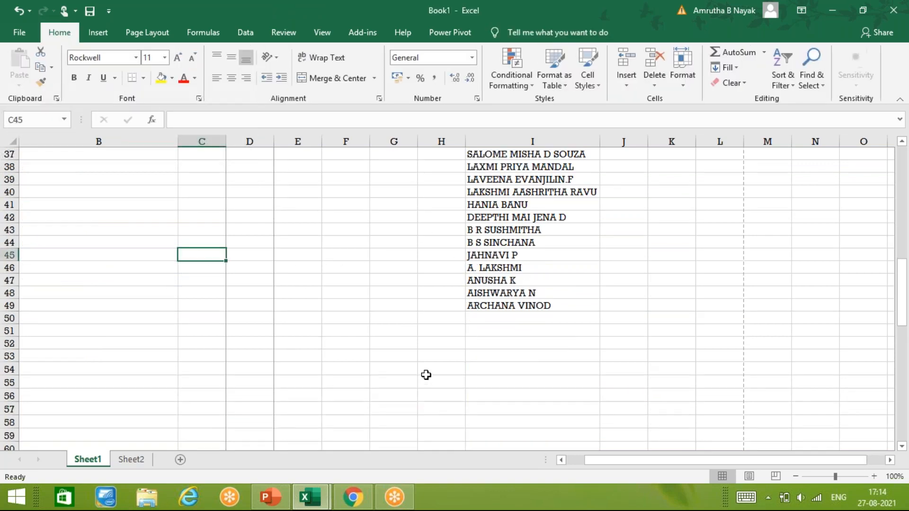
{"action": "scroll", "coordinate": [427, 387], "scroll_direction": "down", "scroll_amount": 19}
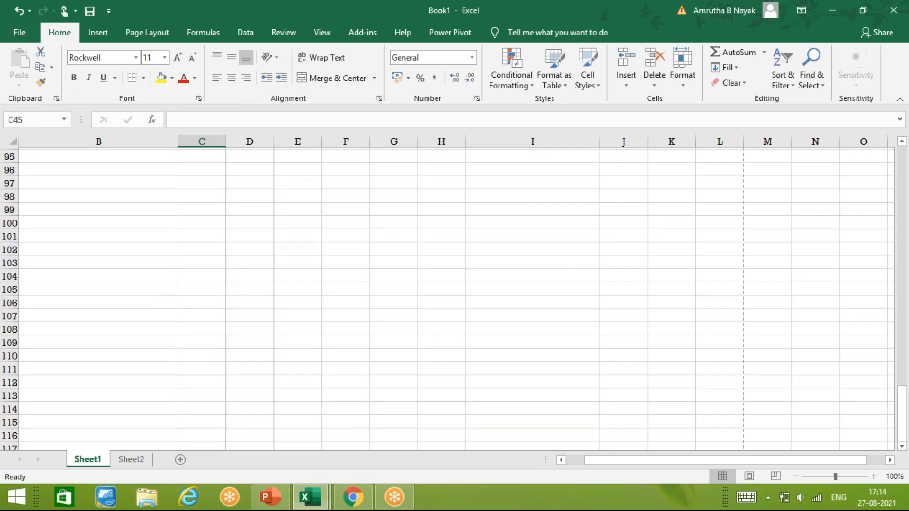
{"action": "scroll", "coordinate": [387, 352], "scroll_direction": "up", "scroll_amount": 10}
{"action": "left_click", "coordinate": [387, 353]}
{"action": "scroll", "coordinate": [351, 352], "scroll_direction": "up", "scroll_amount": 3}
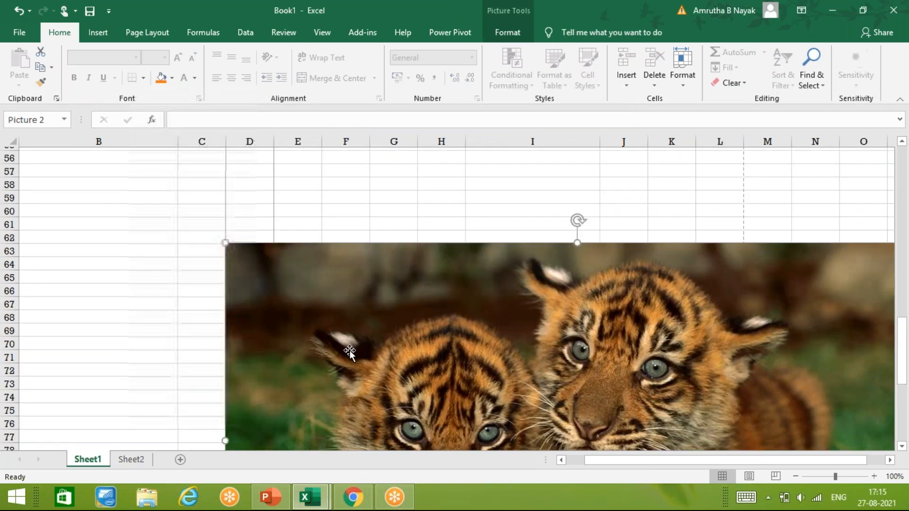
{"action": "left_click_drag", "start_coordinate": [254, 280], "coordinate": [174, 204]}
{"action": "left_click_drag", "start_coordinate": [51, 194], "coordinate": [306, 337]}
{"action": "left_click_drag", "start_coordinate": [353, 370], "coordinate": [78, 203]}
{"action": "left_click", "coordinate": [129, 339]}
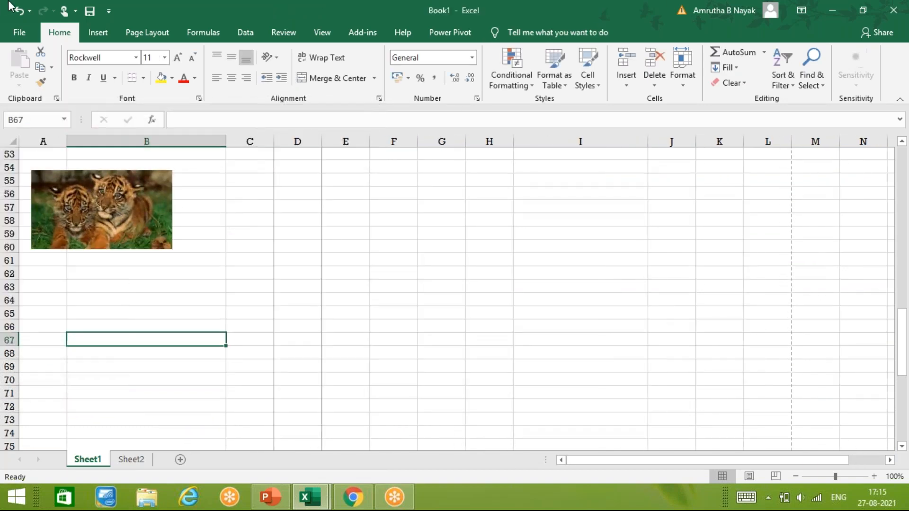
Search online pictures for 'animals' again and insert the cougar cubs photo.
{"action": "left_click", "coordinate": [98, 32]}
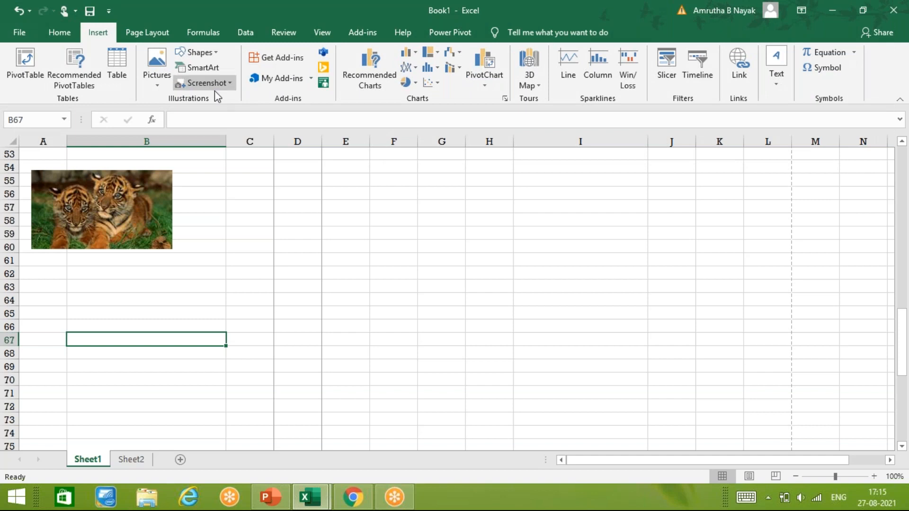
{"action": "left_click", "coordinate": [171, 84]}
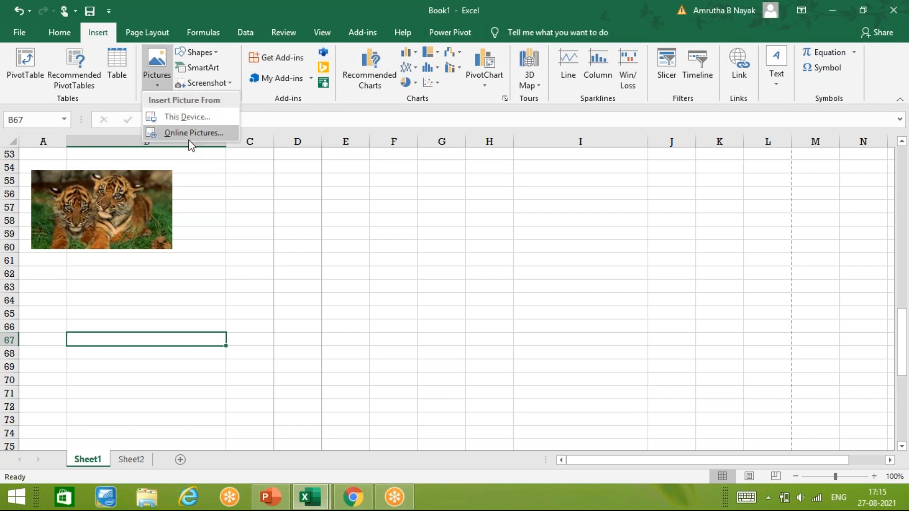
{"action": "left_click", "coordinate": [189, 136]}
{"action": "left_click", "coordinate": [520, 174]}
{"action": "type", "text": "a"}
{"action": "type", "text": "mals"}
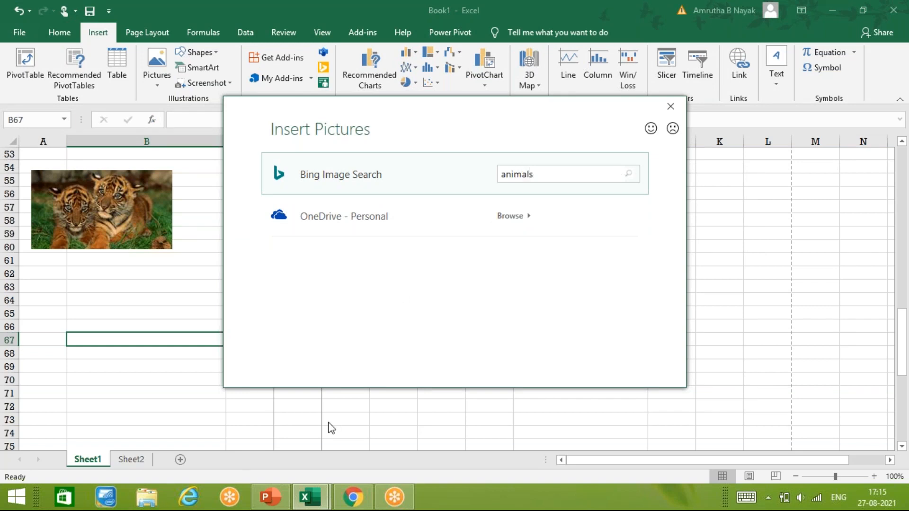
{"action": "key", "text": "Return"}
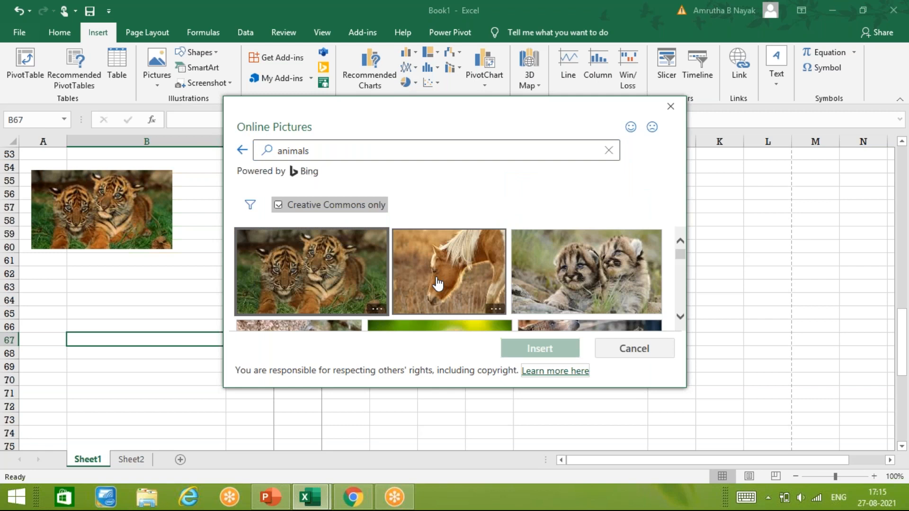
{"action": "left_click", "coordinate": [538, 347]}
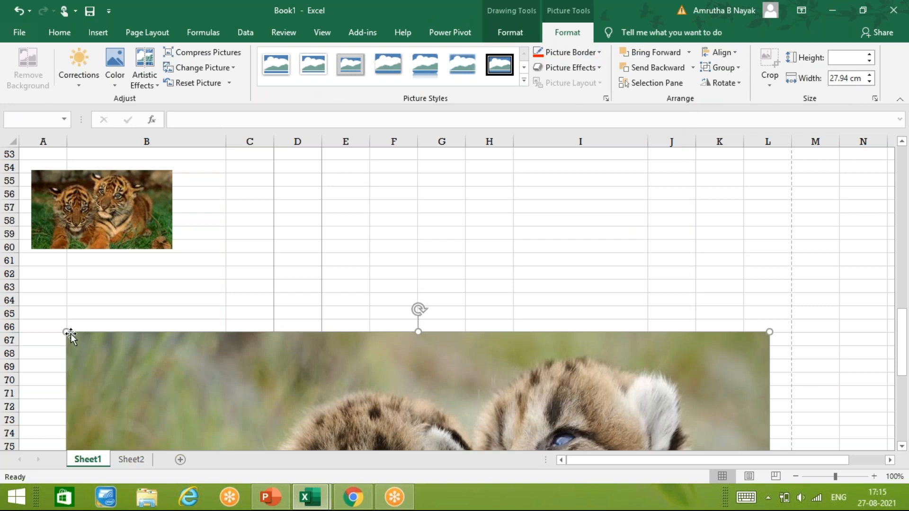
Shrink the cougar cubs picture and place it beside the tiger picture, spanning rows 55–67.
{"action": "left_click_drag", "start_coordinate": [67, 331], "coordinate": [260, 440]}
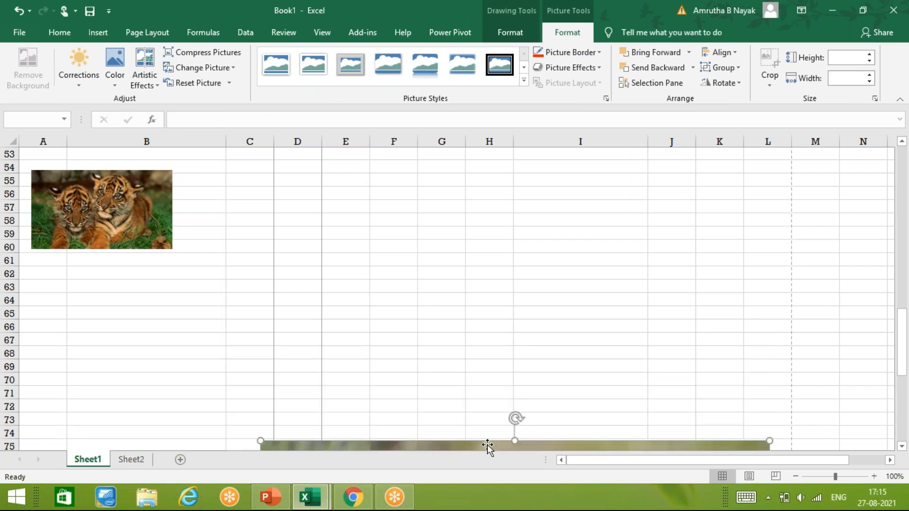
{"action": "left_click_drag", "start_coordinate": [447, 445], "coordinate": [350, 229]}
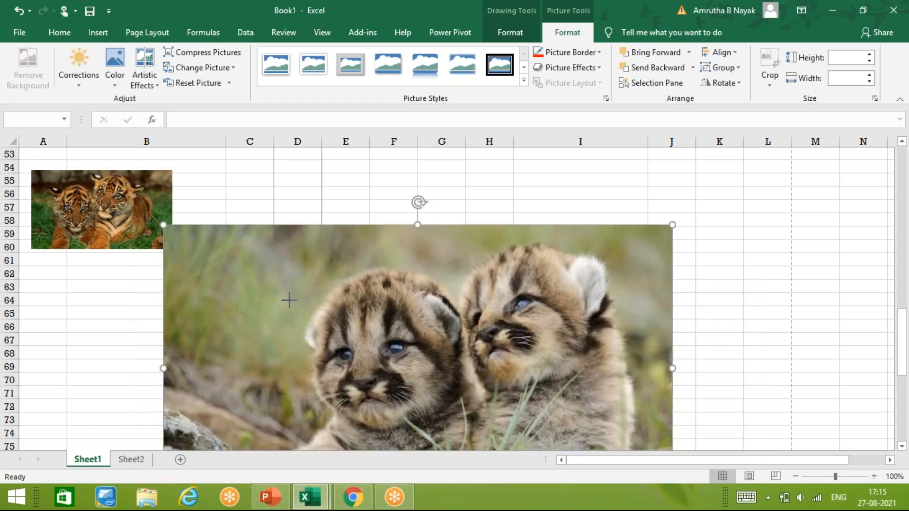
{"action": "left_click_drag", "start_coordinate": [290, 300], "coordinate": [376, 344]}
{"action": "left_click_drag", "start_coordinate": [488, 389], "coordinate": [317, 215]}
{"action": "left_click", "coordinate": [323, 366]}
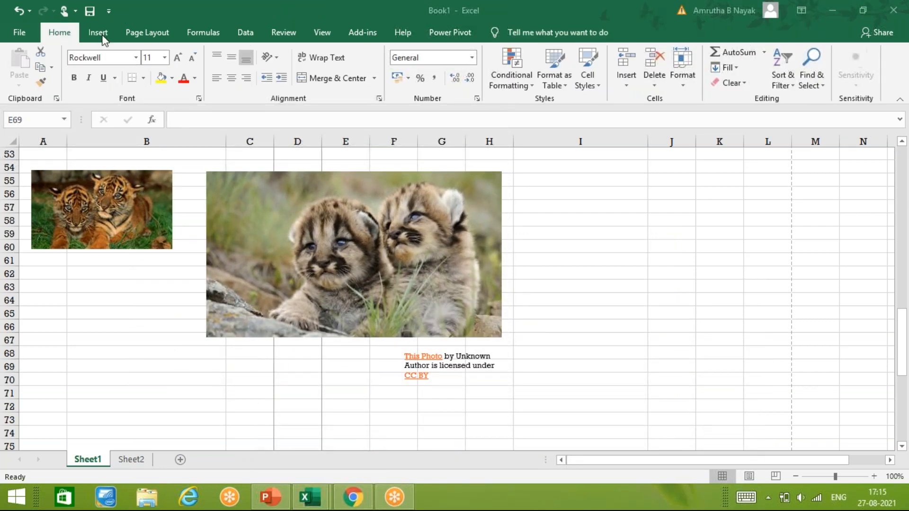
Open the Selection Pane from Page Layout, then hide and reshow all objects.
{"action": "left_click", "coordinate": [176, 29]}
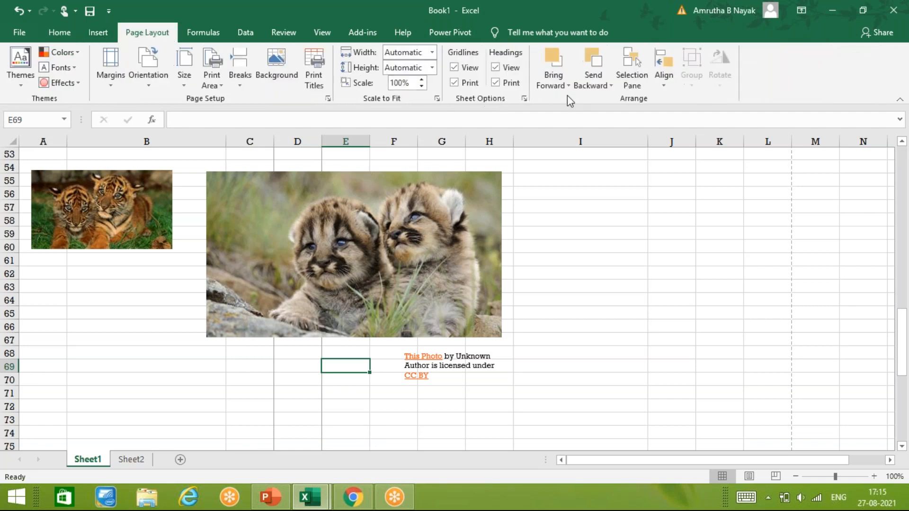
{"action": "left_click", "coordinate": [634, 76]}
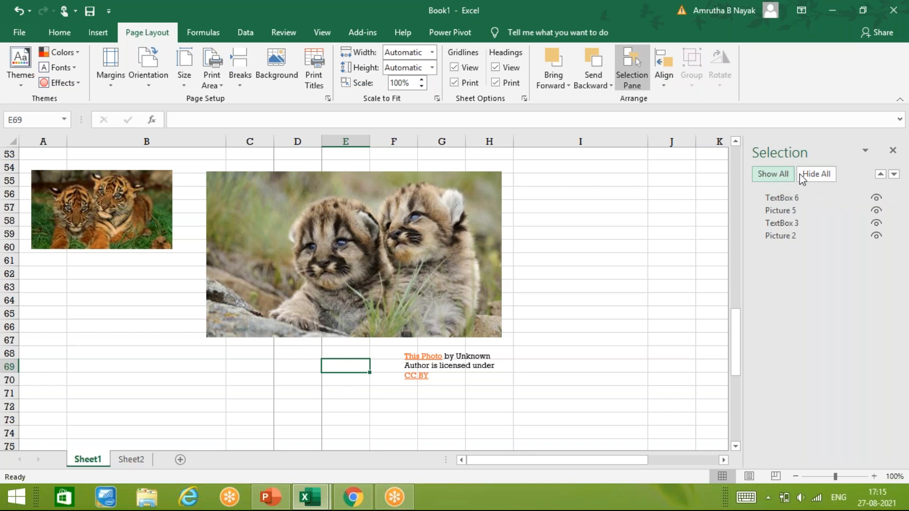
{"action": "left_click", "coordinate": [810, 179]}
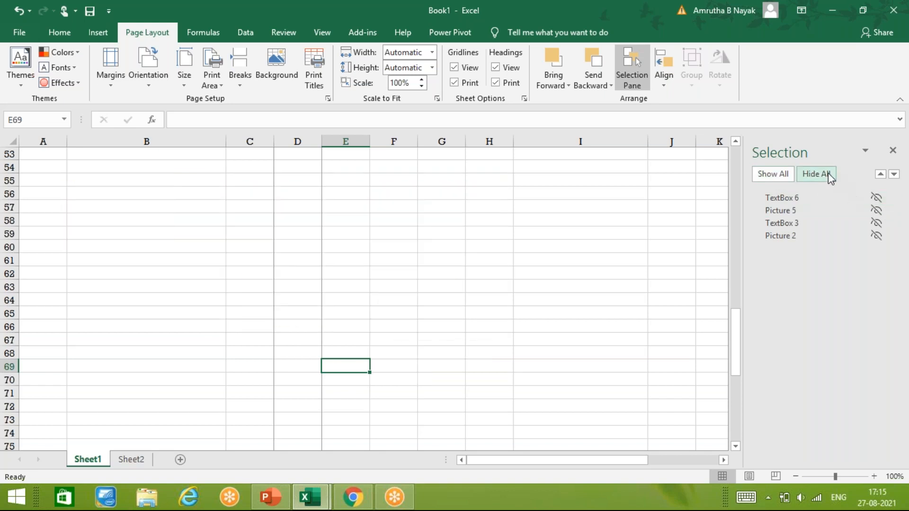
{"action": "left_click", "coordinate": [759, 174]}
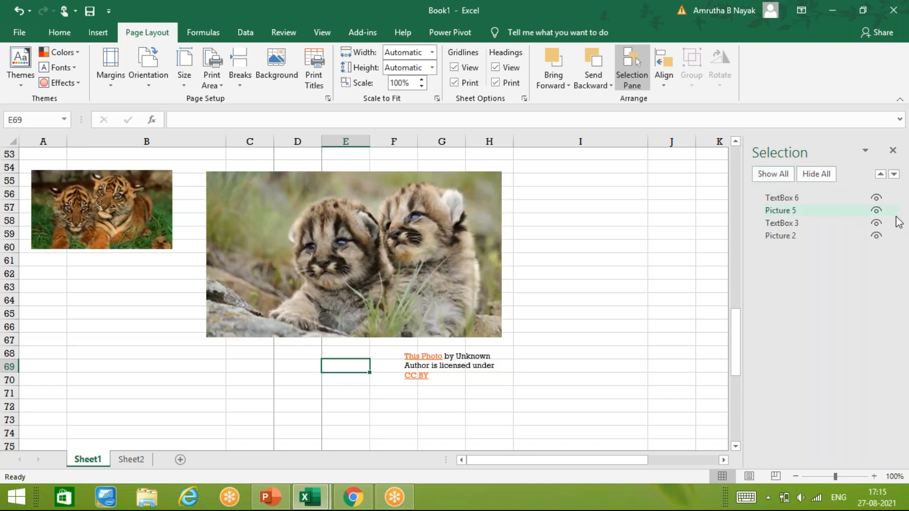
Hide, then unhide, TextBox 6, the cub pictures and TextBox 3 one by one.
{"action": "left_click", "coordinate": [883, 199]}
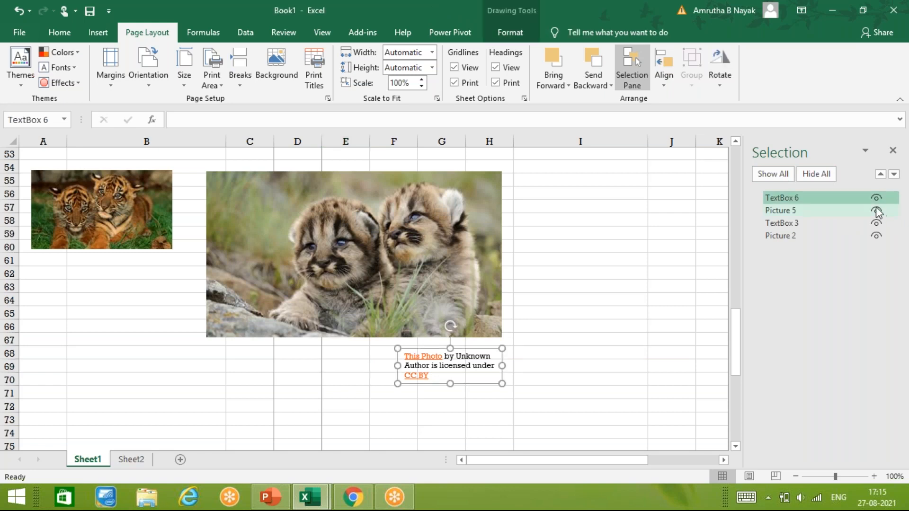
{"action": "left_click", "coordinate": [875, 198]}
{"action": "left_click", "coordinate": [876, 210]}
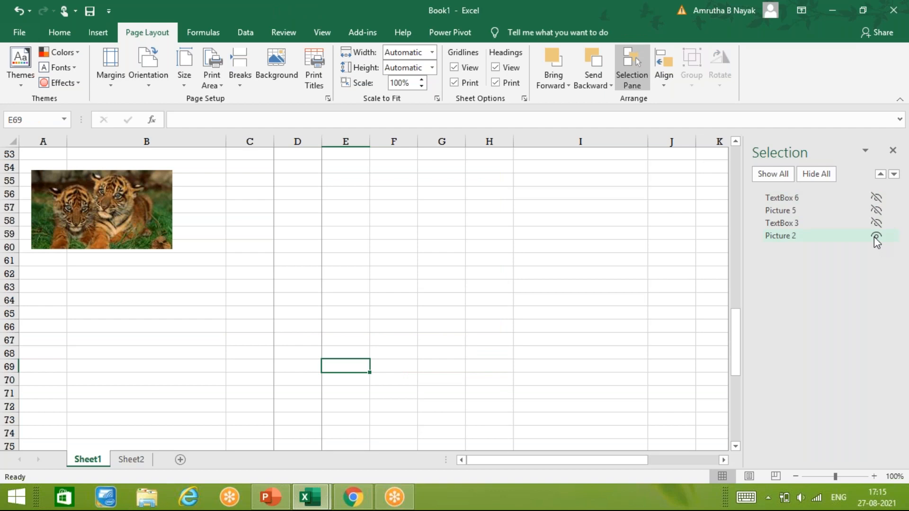
{"action": "left_click", "coordinate": [876, 236]}
{"action": "left_click", "coordinate": [876, 235]}
{"action": "left_click", "coordinate": [876, 223]}
{"action": "left_click", "coordinate": [876, 210]}
{"action": "left_click", "coordinate": [876, 198]}
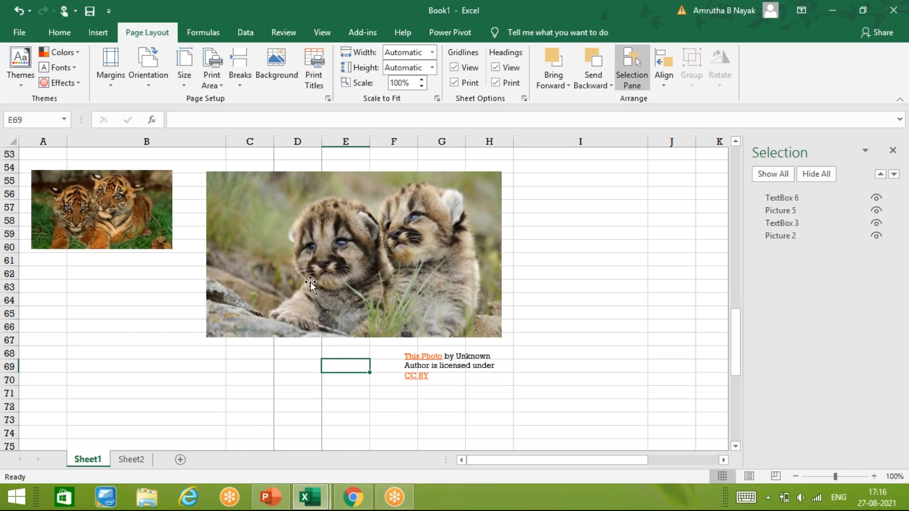
Enlarge Picture 5 down to row 68 above its caption and close the Selection Pane.
{"action": "left_click_drag", "start_coordinate": [452, 275], "coordinate": [454, 278]}
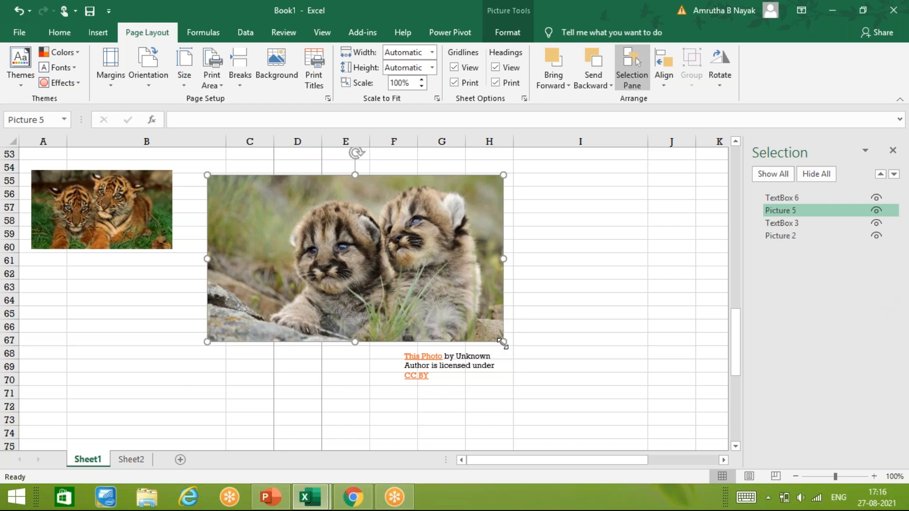
{"action": "mouse_move", "coordinate": [504, 345]}
{"action": "left_mouse_down"}
{"action": "mouse_move", "coordinate": [511, 355]}
{"action": "mouse_move", "coordinate": [515, 348]}
{"action": "left_mouse_up"}
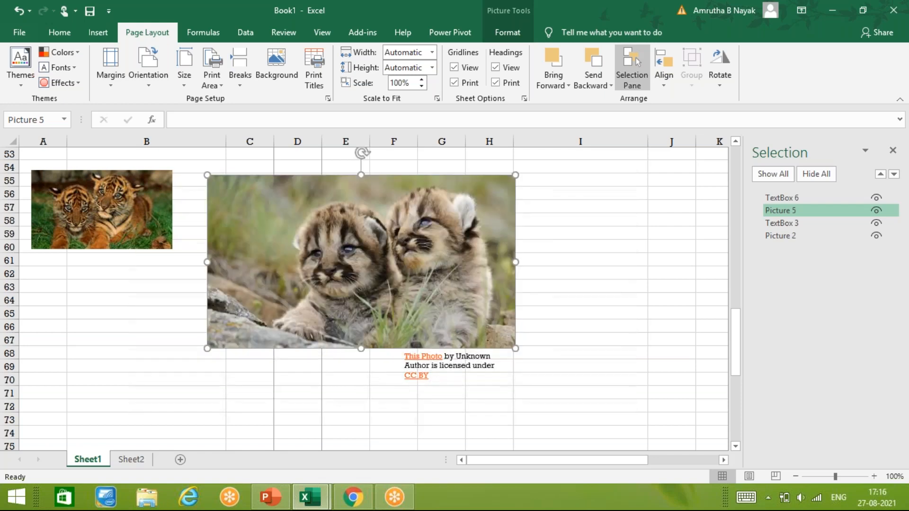
{"action": "left_click", "coordinate": [467, 364]}
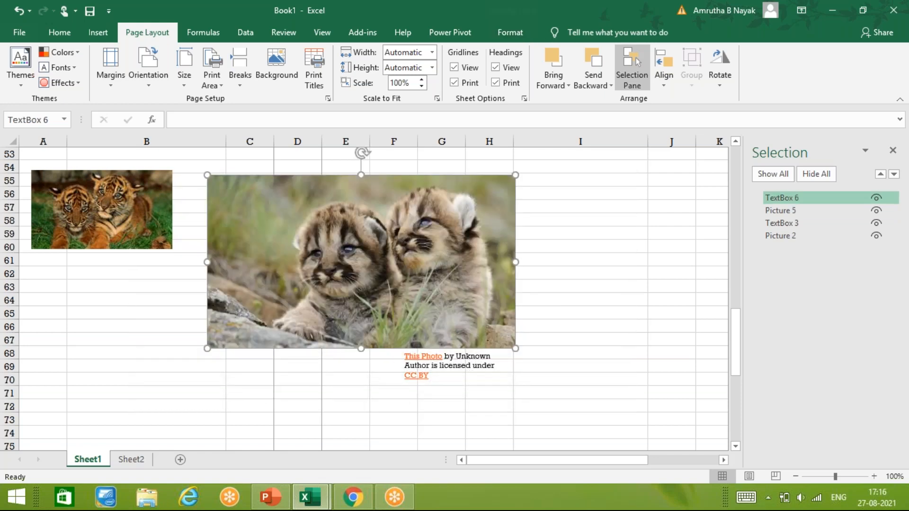
{"action": "left_click", "coordinate": [893, 151]}
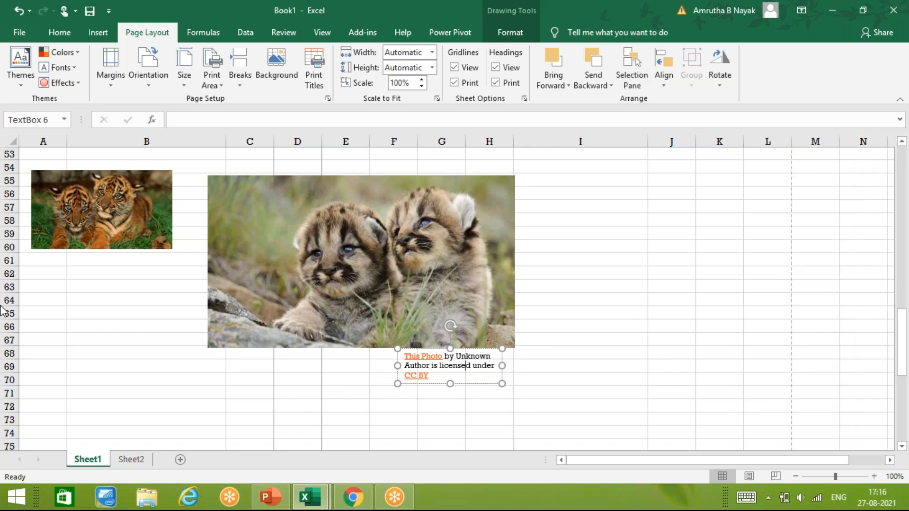
{"action": "left_click", "coordinate": [550, 343]}
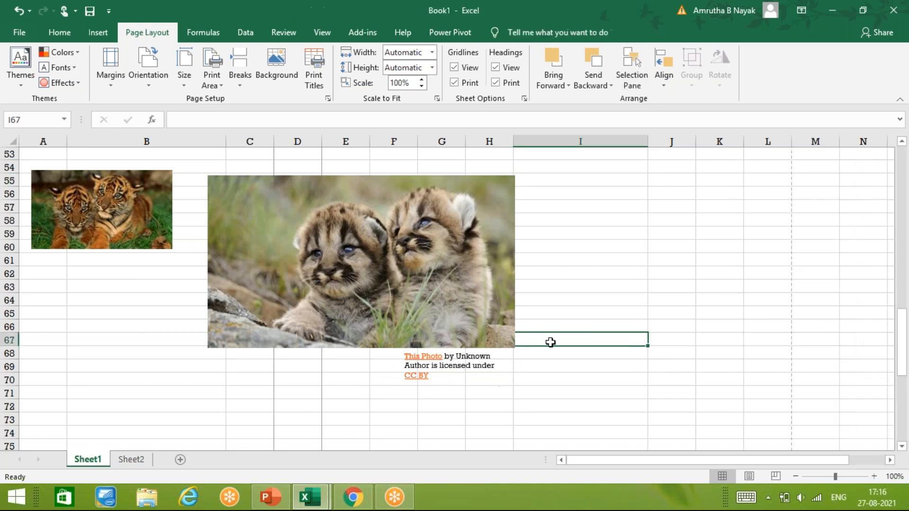
{"action": "left_click", "coordinate": [632, 76]}
{"action": "left_click", "coordinate": [661, 85]}
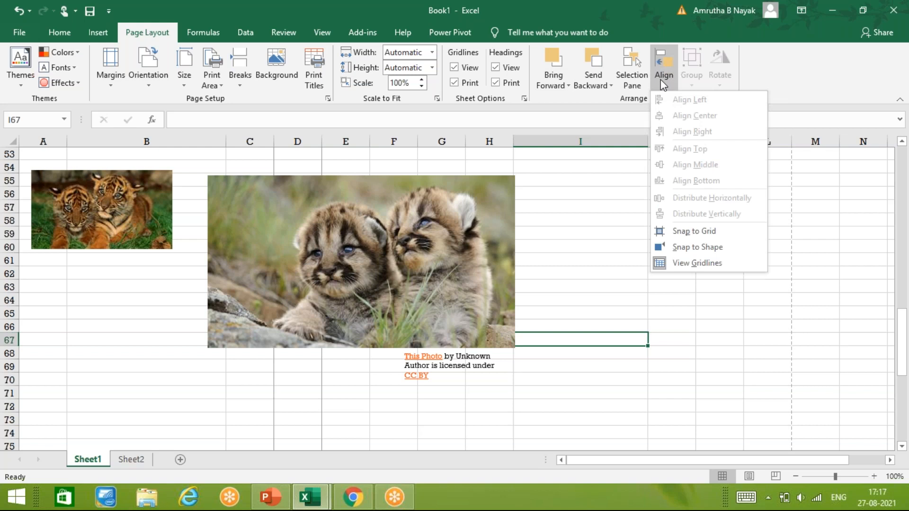
{"action": "left_click", "coordinate": [670, 89]}
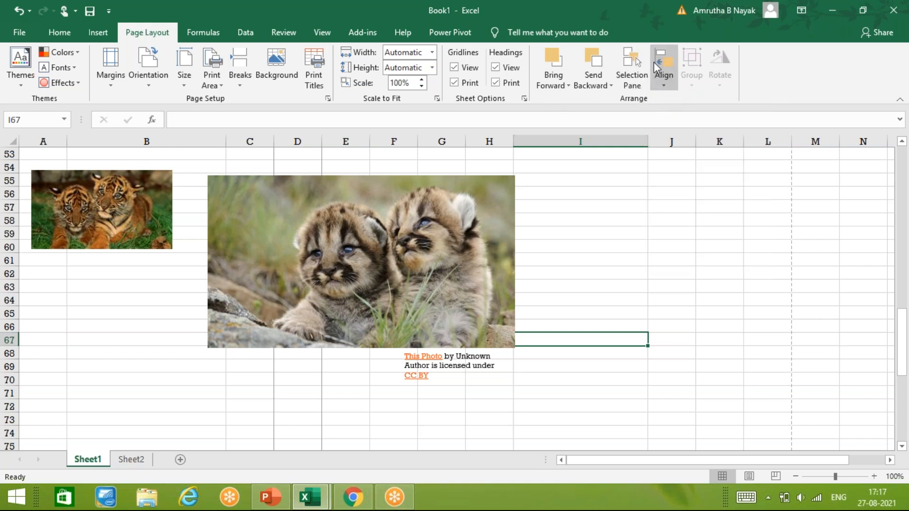
{"action": "left_click", "coordinate": [635, 58]}
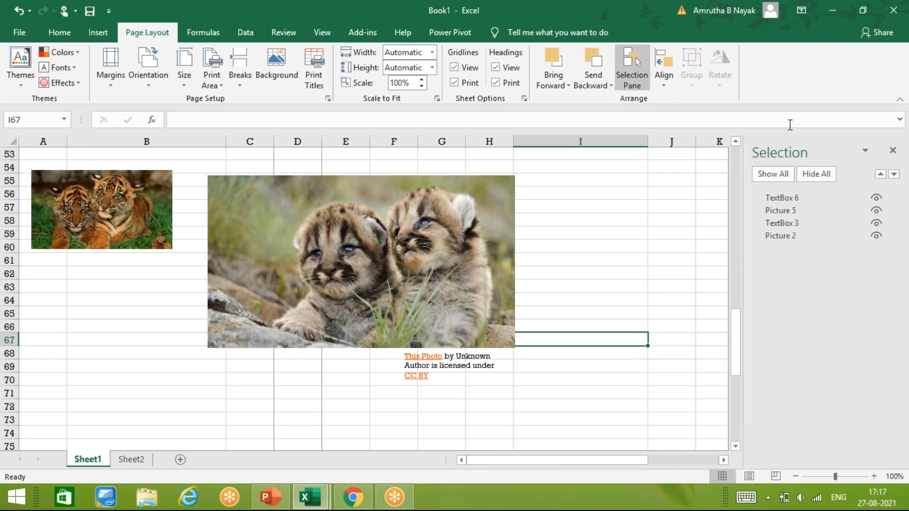
{"action": "left_click", "coordinate": [893, 151]}
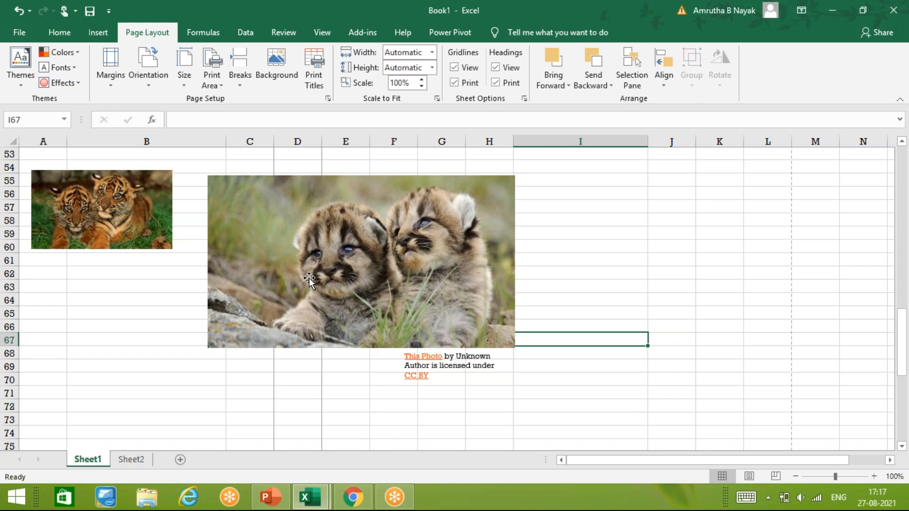
Switch to EXCEL NOTES.pptx and page down to slide 34 of 91, PAGE LAYOUT.
{"action": "left_click", "coordinate": [265, 503]}
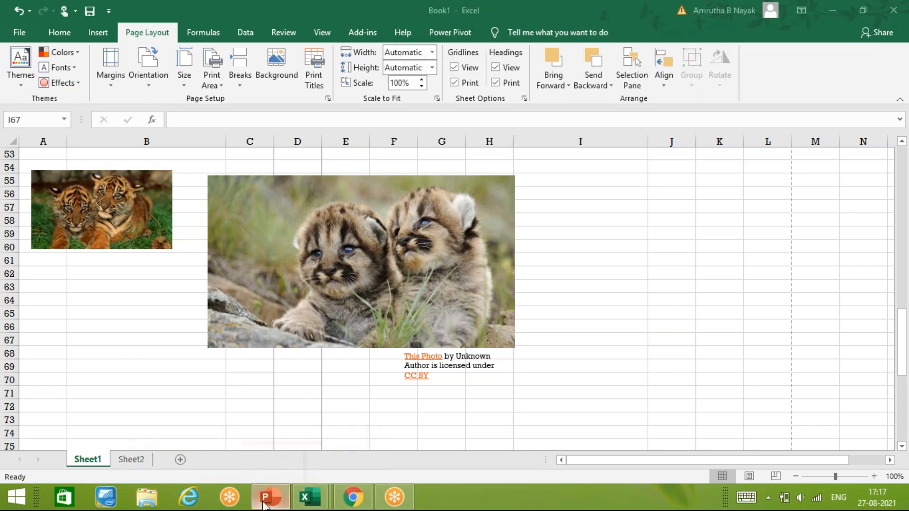
{"action": "key", "text": "Down"}
{"action": "key", "text": "Down"}
{"action": "key", "text": "Down"}
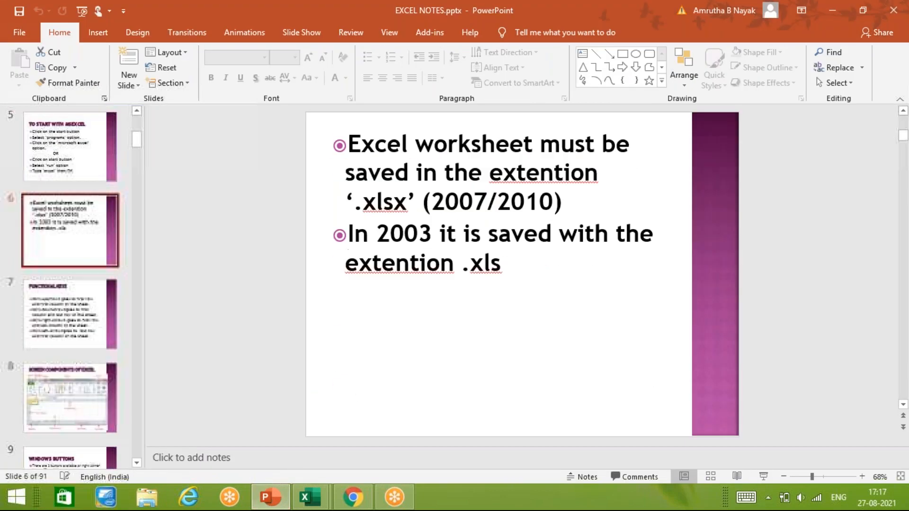
{"action": "key", "text": "Down"}
{"action": "key", "text": "Down"}
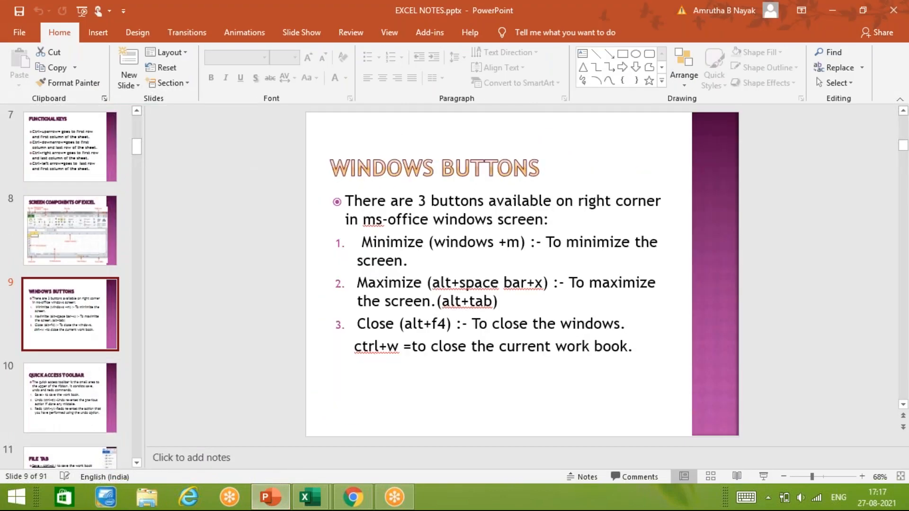
{"action": "key", "text": "Down"}
{"action": "key", "text": "Down"}
{"action": "key", "text": "Down"}
{"action": "key", "text": "Down"}
{"action": "key", "text": "Down"}
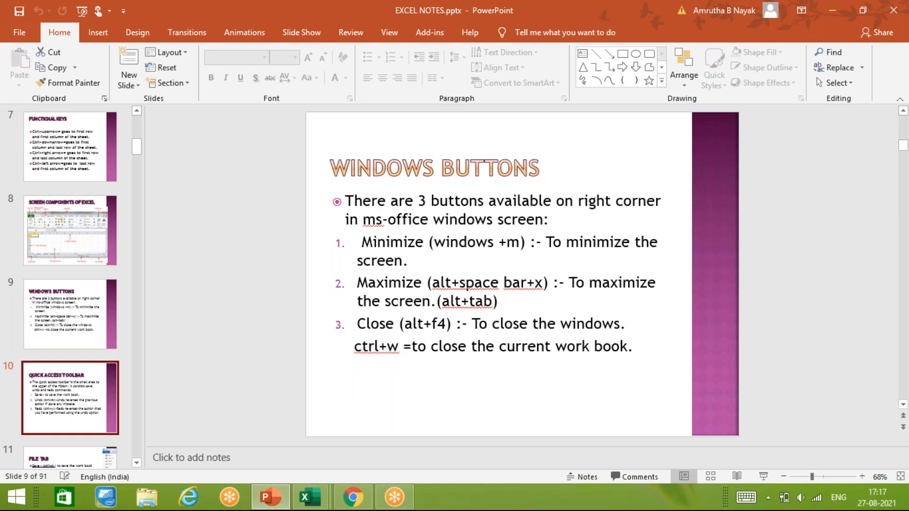
{"action": "key", "text": "Down"}
{"action": "key", "text": "Down"}
{"action": "key", "text": "Down"}
{"action": "key", "text": "Down"}
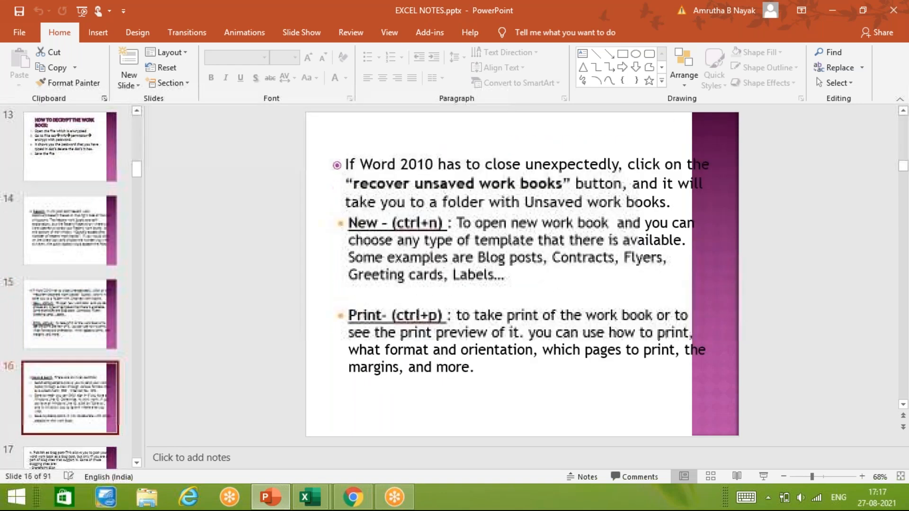
{"action": "key", "text": "Down"}
{"action": "key", "text": "Down"}
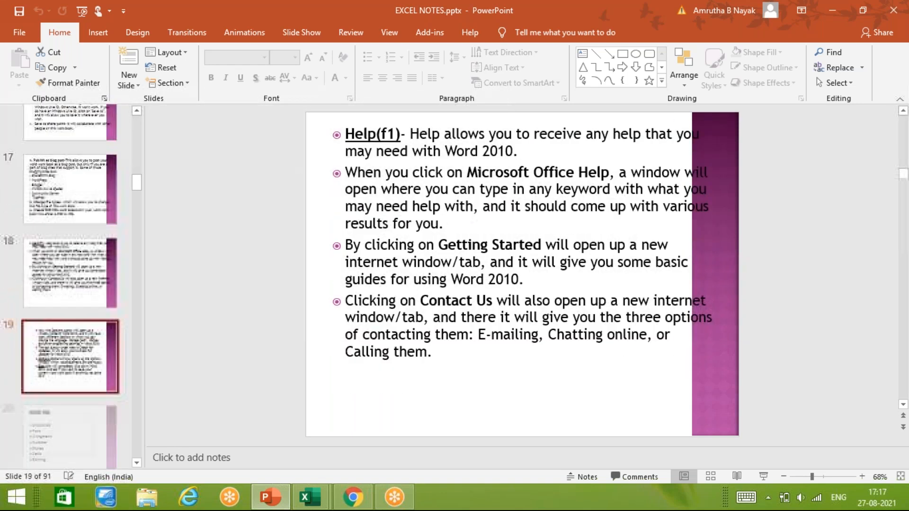
{"action": "key", "text": "Down"}
{"action": "key", "text": "Down"}
{"action": "key", "text": "Down"}
{"action": "key", "text": "Down"}
{"action": "key", "text": "Down"}
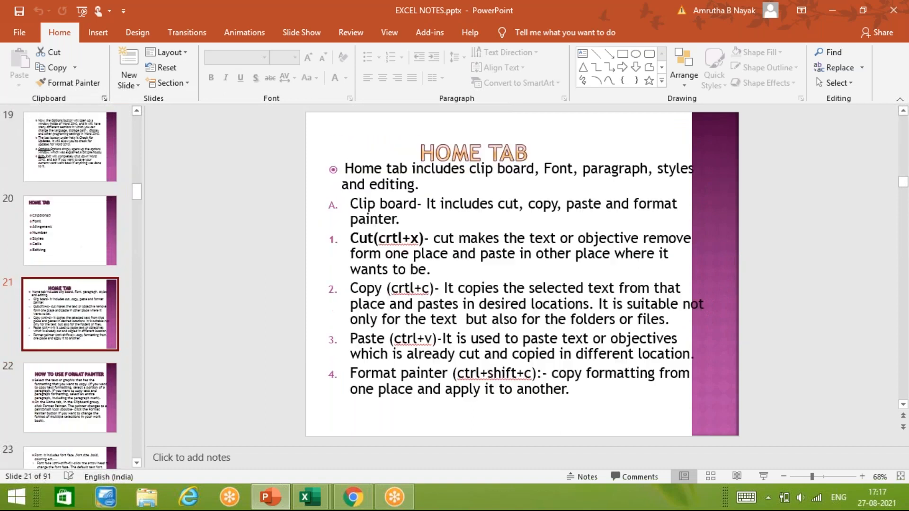
{"action": "key", "text": "Down"}
{"action": "key", "text": "Down"}
{"action": "key", "text": "Down"}
{"action": "key", "text": "Down"}
{"action": "key", "text": "Down"}
{"action": "key", "text": "Down"}
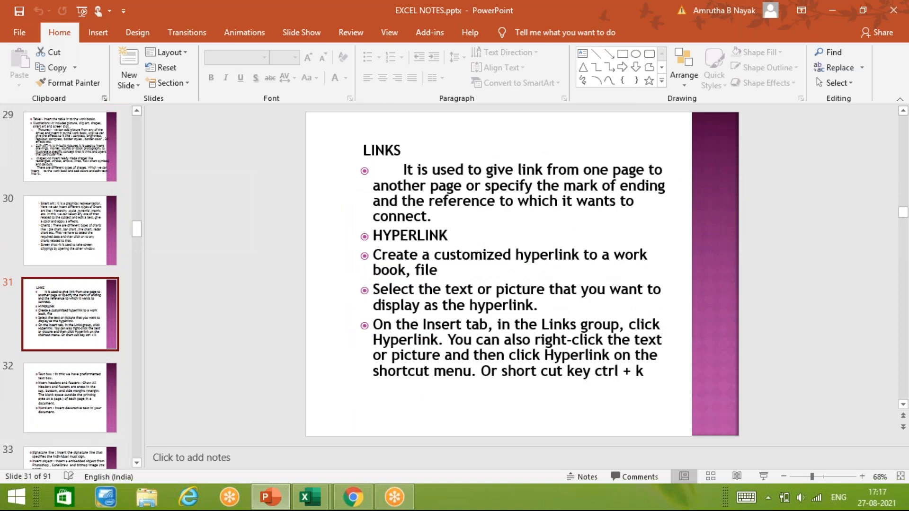
{"action": "key", "text": "Down"}
{"action": "key", "text": "Down"}
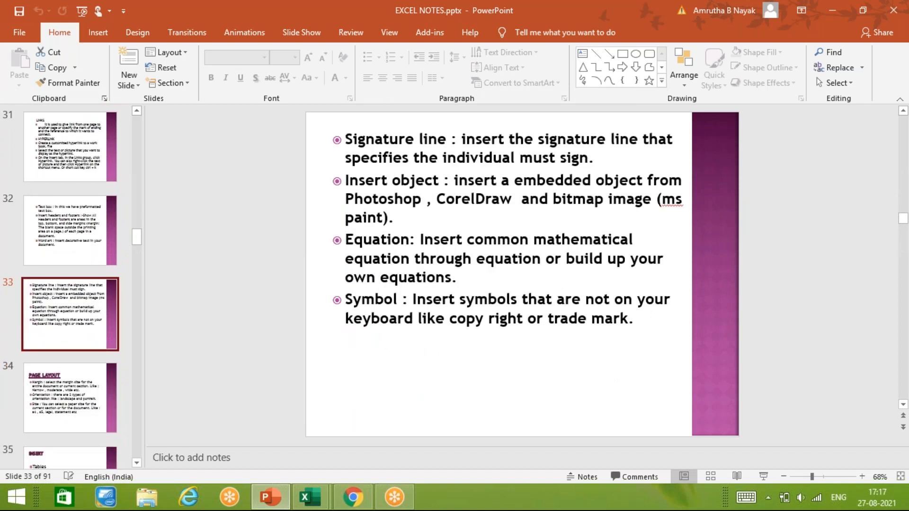
{"action": "key", "text": "Down"}
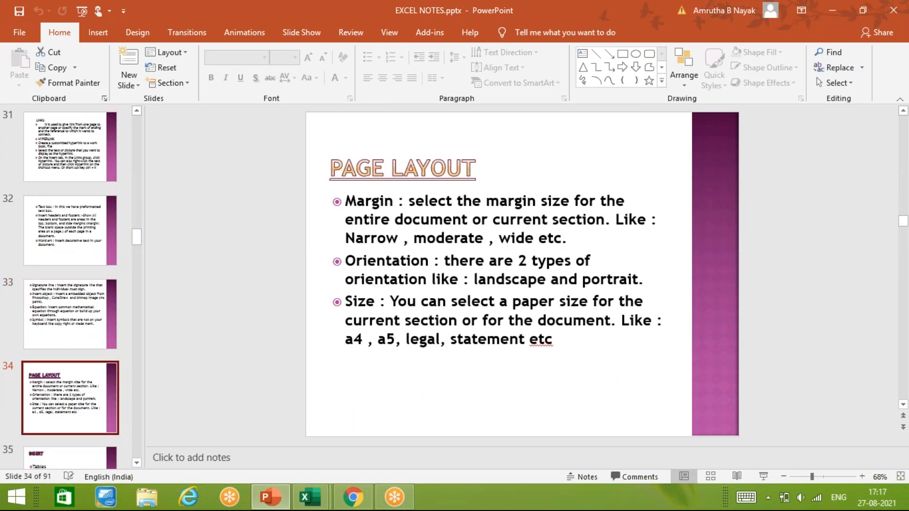
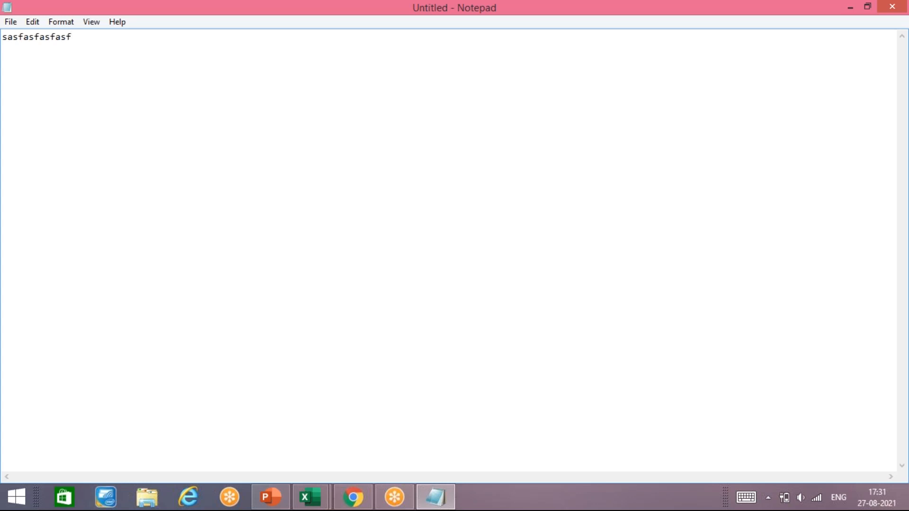
Erase the stray text and set the Notepad font size to 18.
{"action": "key", "text": "BackSpace"}
{"action": "key", "text": "BackSpace"}
{"action": "key", "text": "BackSpace"}
{"action": "key", "text": "BackSpace"}
{"action": "key", "text": "BackSpace"}
{"action": "key", "text": "BackSpace"}
{"action": "key", "text": "BackSpace"}
{"action": "key", "text": "BackSpace"}
{"action": "key", "text": "BackSpace"}
{"action": "key", "text": "BackSpace"}
{"action": "key", "text": "BackSpace"}
{"action": "key", "text": "BackSpace"}
{"action": "key", "text": "BackSpace"}
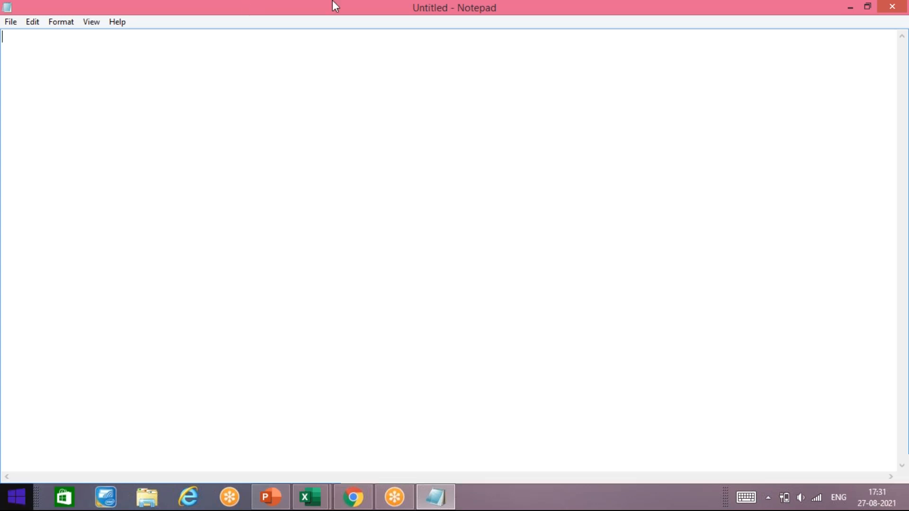
{"action": "left_click", "coordinate": [69, 25]}
{"action": "left_click", "coordinate": [76, 50]}
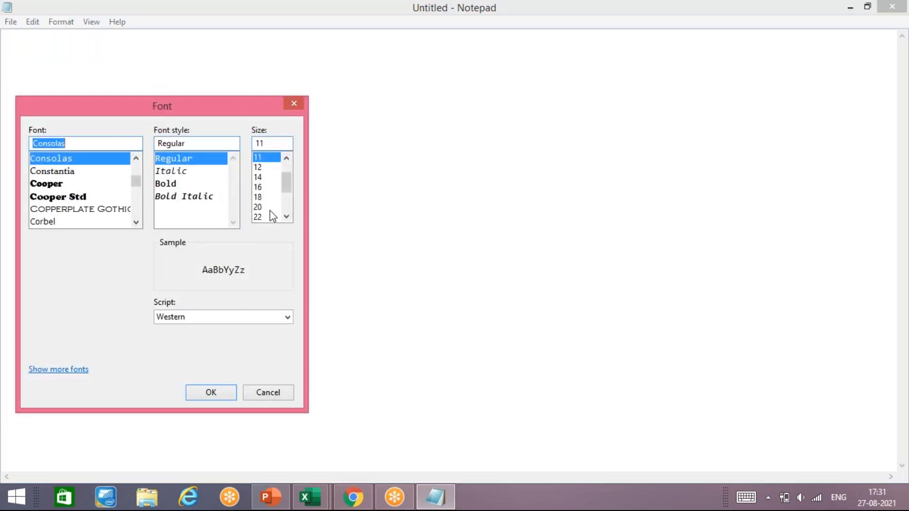
{"action": "left_click", "coordinate": [258, 207]}
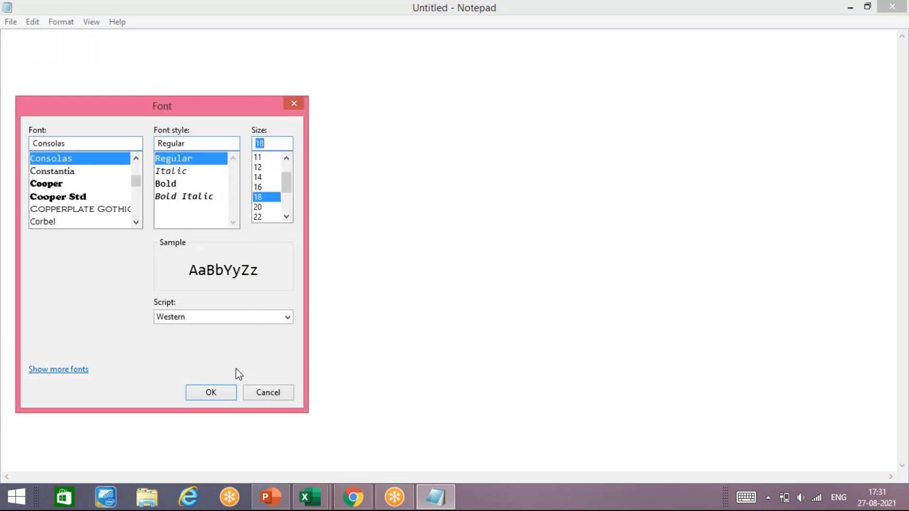
{"action": "left_click", "coordinate": [203, 396]}
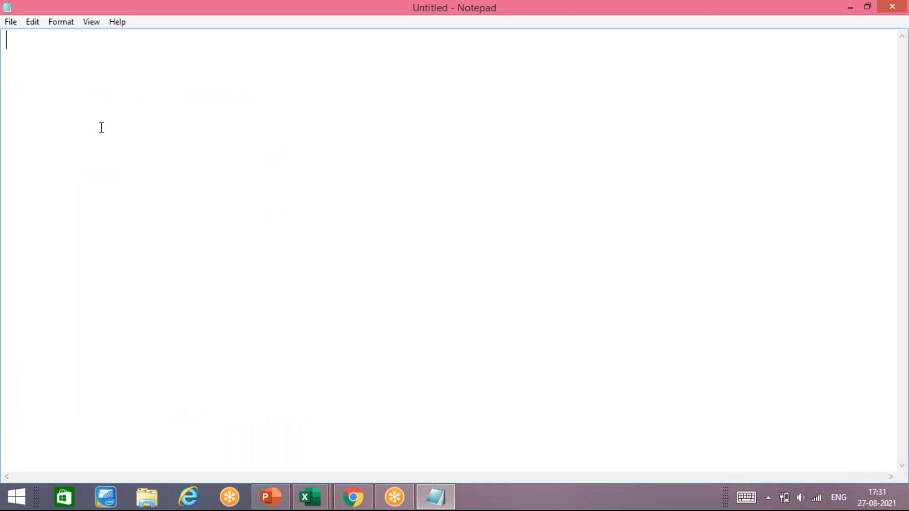
{"action": "key", "text": "Return"}
Check Sheet2 of the Book1 workbook, then return to the Notepad note.
{"action": "left_click", "coordinate": [312, 494]}
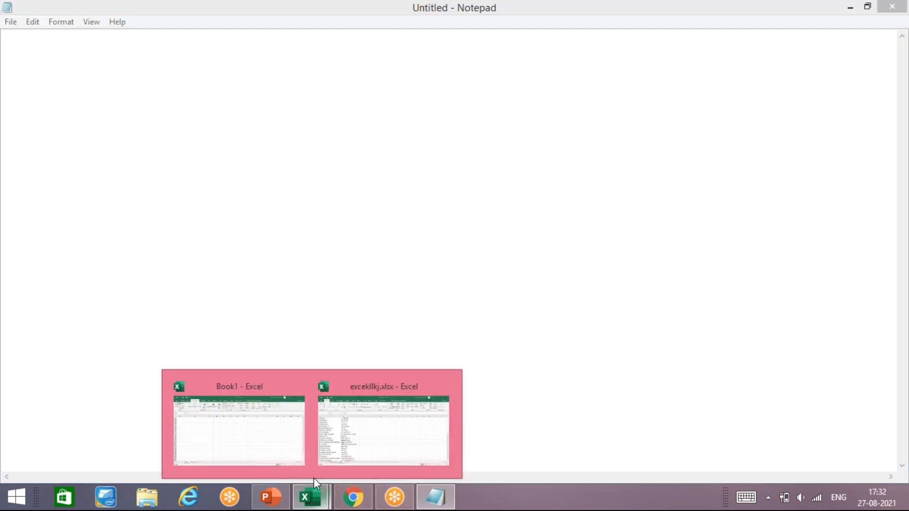
{"action": "left_click", "coordinate": [286, 450]}
{"action": "left_click", "coordinate": [140, 461]}
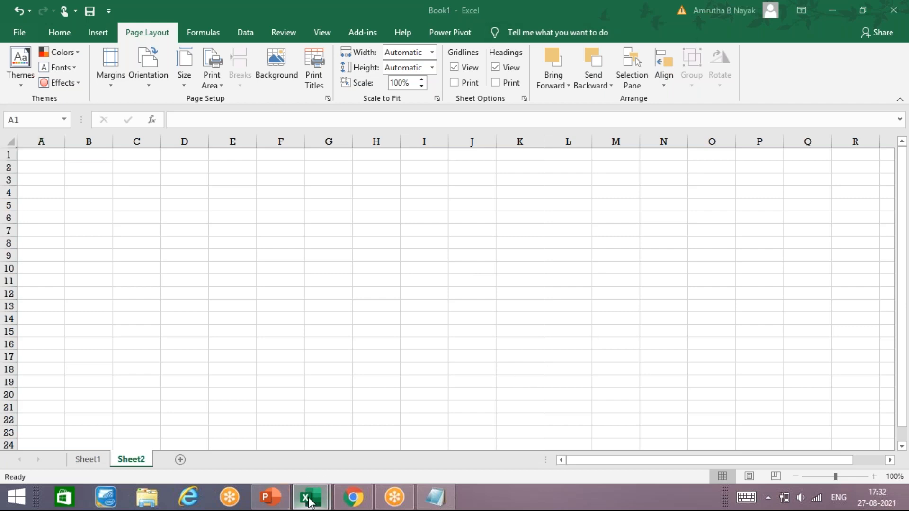
{"action": "mouse_move", "coordinate": [305, 501]}
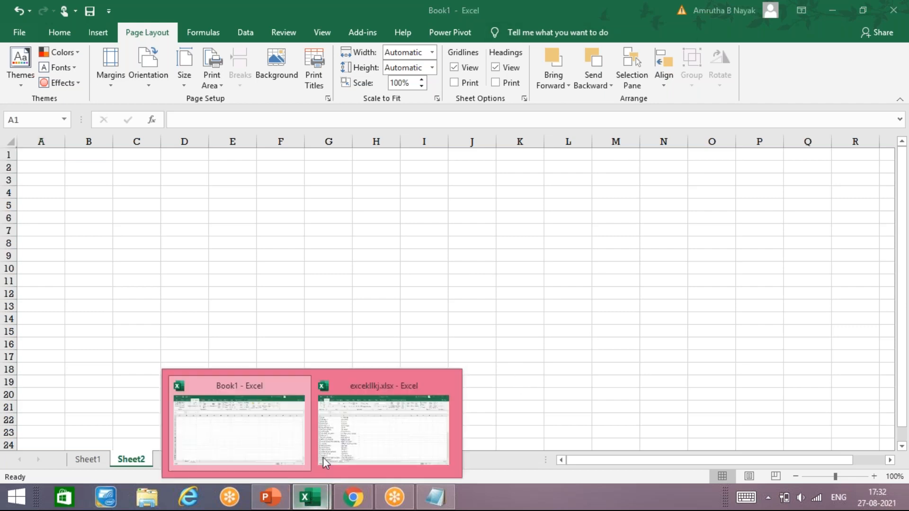
{"action": "left_click", "coordinate": [435, 497]}
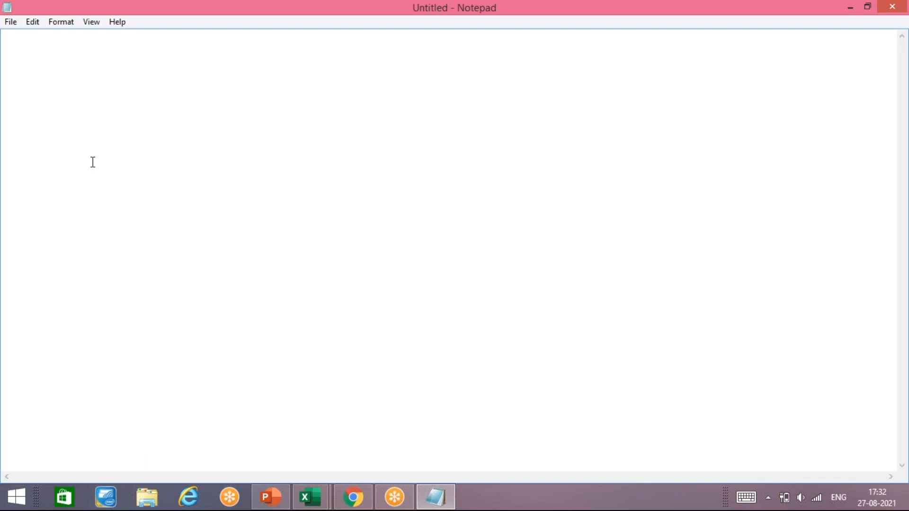
Write 'A1-RELATIVE REF' and '$A$1-ABS REF' on separate lines, then go back to Book1.
{"action": "type", "text": "A1-RELATIVE REF"}
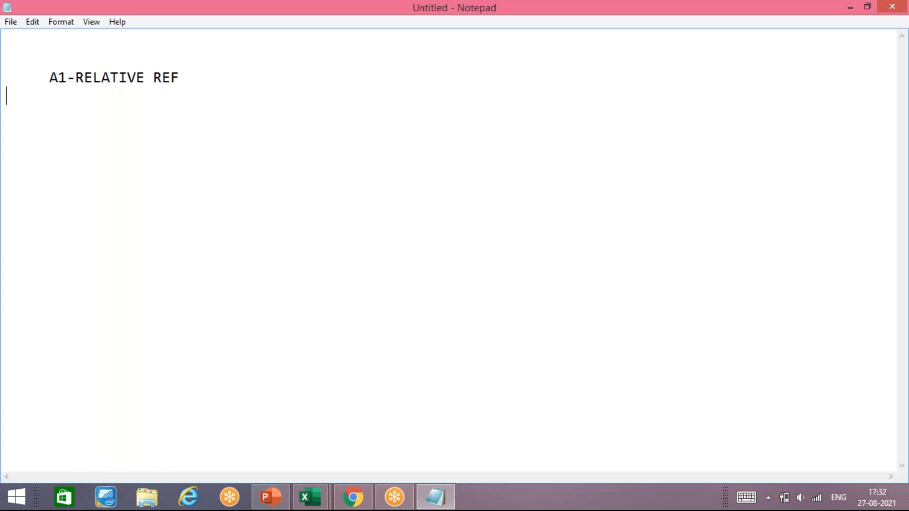
{"action": "key", "text": "Return"}
{"action": "key", "text": "Return"}
{"action": "type", "text": "$A$1-ABS REF"}
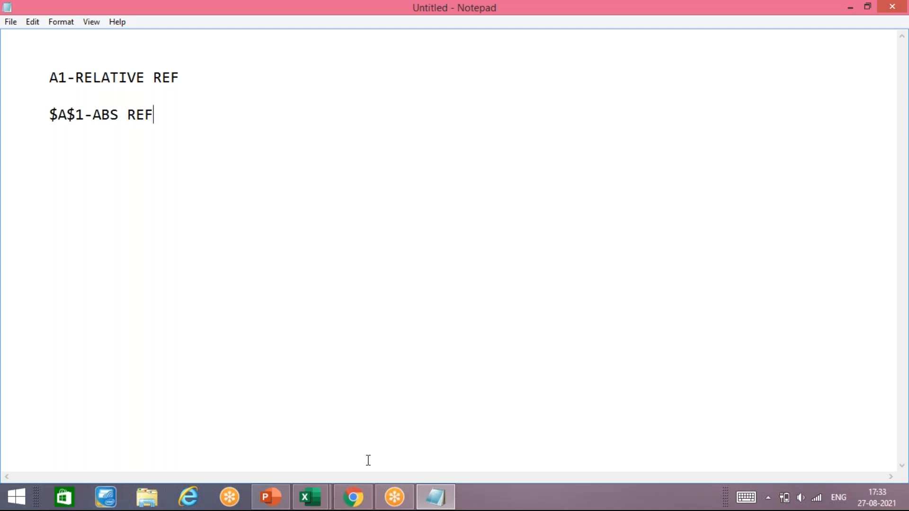
{"action": "mouse_move", "coordinate": [325, 500]}
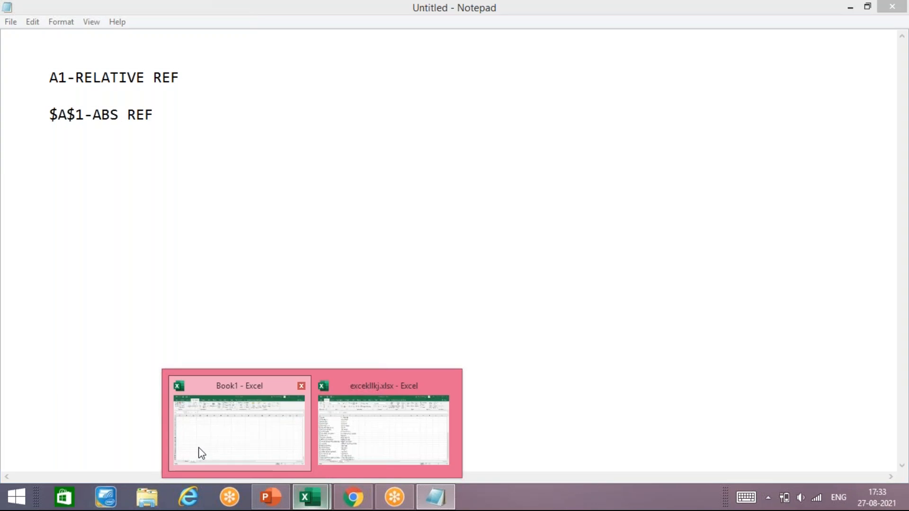
{"action": "left_click", "coordinate": [198, 447]}
On Sheet1 select the names in B8:B27, start Insert > Table, then return to Notepad.
{"action": "left_click", "coordinate": [96, 459]}
{"action": "scroll", "coordinate": [114, 373], "scroll_direction": "up", "scroll_amount": 20}
{"action": "scroll", "coordinate": [118, 374], "scroll_direction": "up", "scroll_amount": 9}
{"action": "left_click_drag", "start_coordinate": [140, 154], "coordinate": [184, 394]}
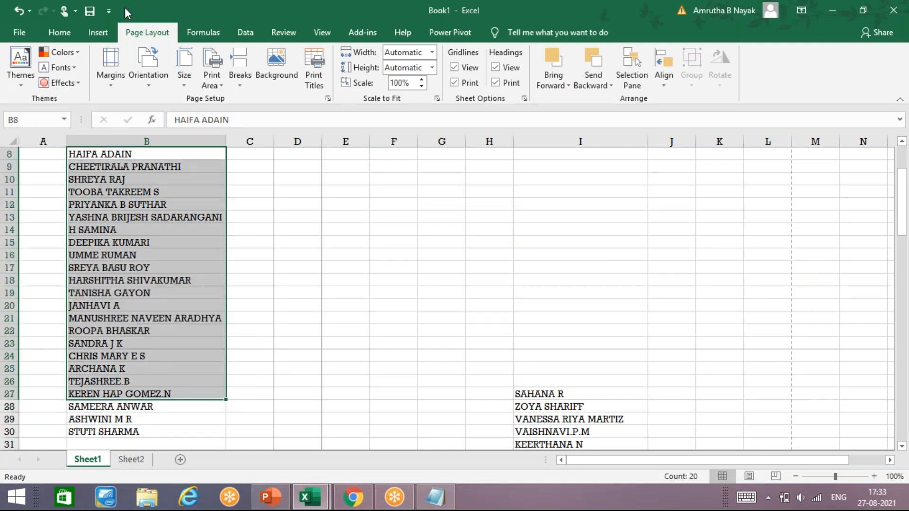
{"action": "left_click", "coordinate": [97, 34]}
{"action": "left_click", "coordinate": [114, 62]}
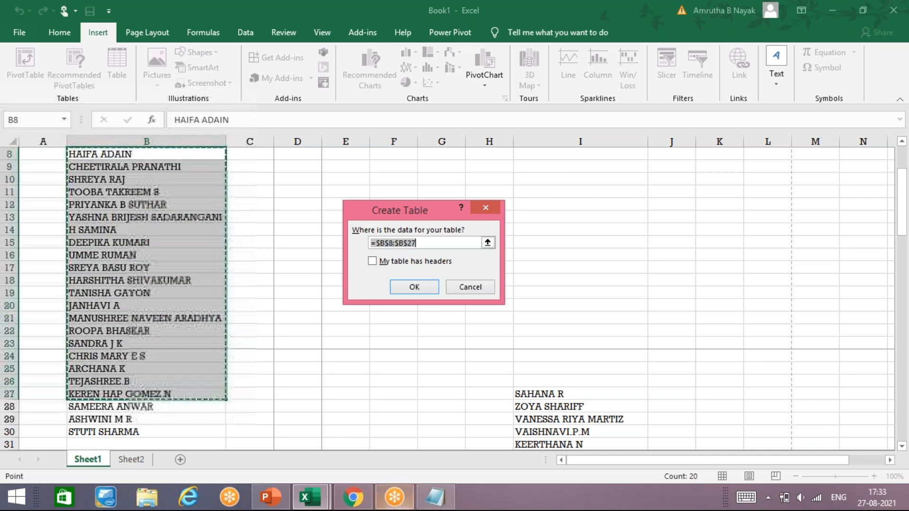
{"action": "left_click", "coordinate": [445, 494]}
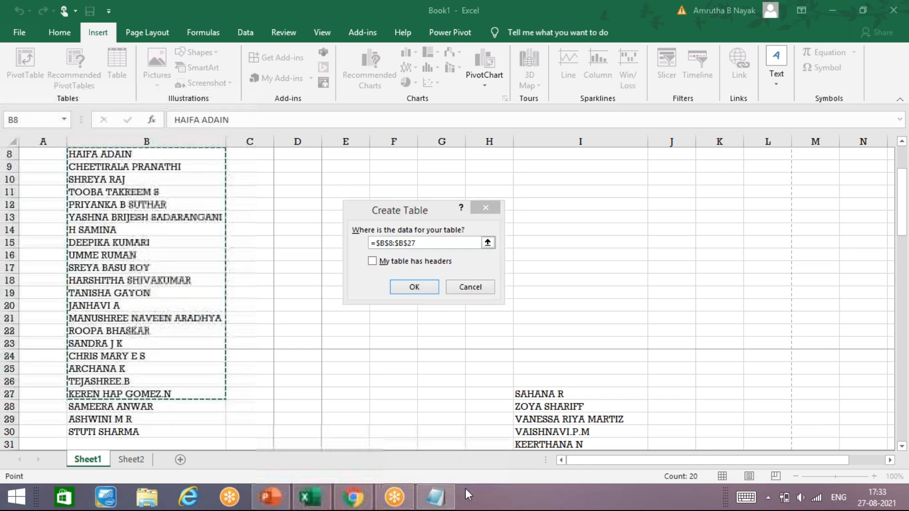
{"action": "left_click", "coordinate": [443, 488]}
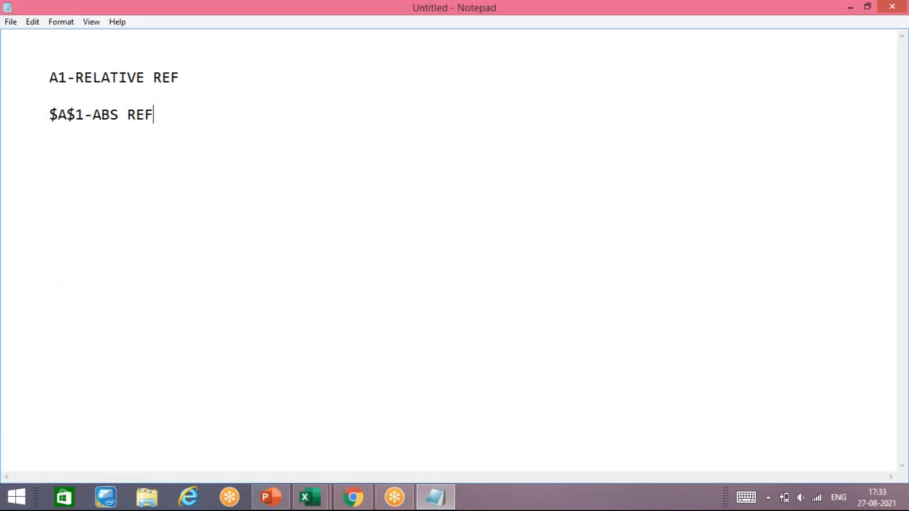
Add '$A1' and 'A$1 -MIXED REF' as mixed-reference lines, then backspace the note clear.
{"action": "key", "text": "Return"}
{"action": "key", "text": "Return"}
{"action": "type", "text": "$A1"}
{"action": "key", "text": "Return"}
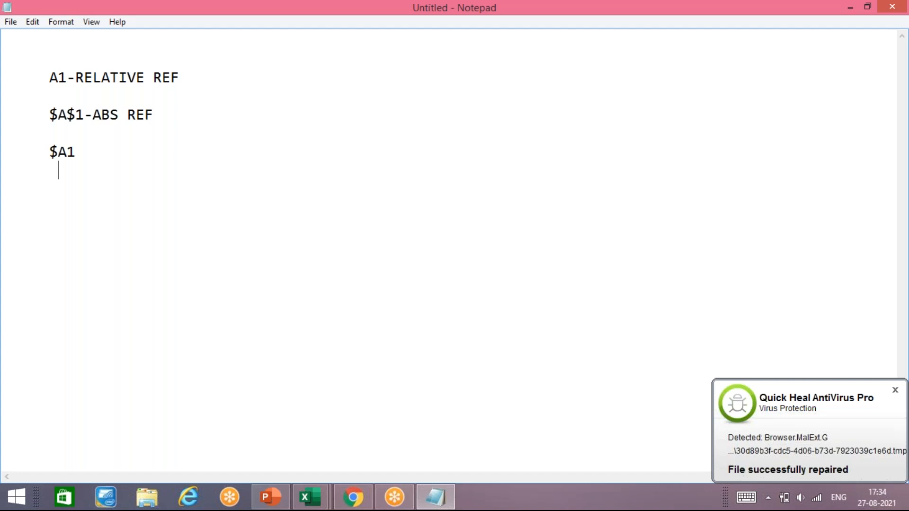
{"action": "type", "text": "A$1 -MIXED REF"}
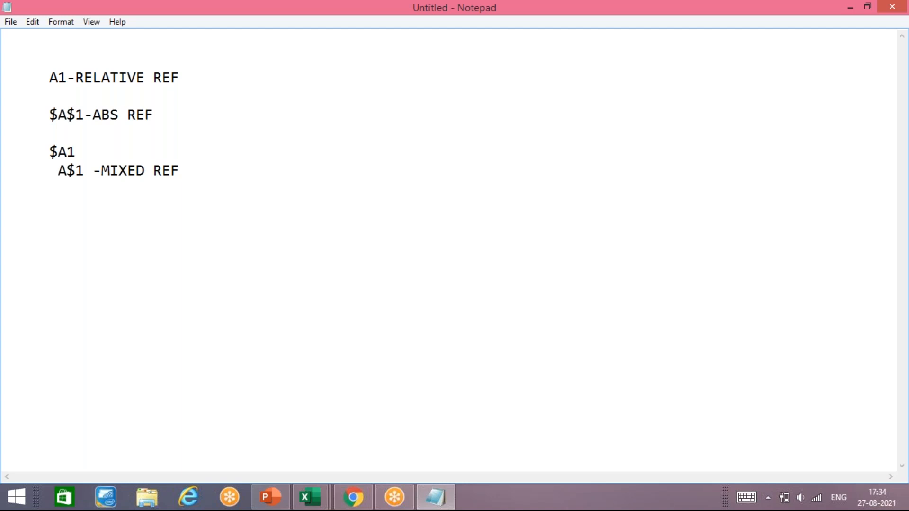
{"action": "key", "text": "BackSpace"}
{"action": "key", "text": "BackSpace"}
{"action": "key", "text": "BackSpace"}
{"action": "key", "text": "BackSpace"}
{"action": "key", "text": "BackSpace"}
{"action": "key", "text": "BackSpace"}
{"action": "key", "text": "BackSpace"}
{"action": "key", "text": "BackSpace"}
{"action": "key", "text": "BackSpace"}
{"action": "key", "text": "BackSpace"}
{"action": "key", "text": "BackSpace"}
{"action": "key", "text": "BackSpace"}
{"action": "key", "text": "BackSpace"}
{"action": "key", "text": "BackSpace"}
{"action": "key", "text": "BackSpace"}
{"action": "key", "text": "BackSpace"}
{"action": "key", "text": "BackSpace"}
{"action": "key", "text": "BackSpace"}
{"action": "key", "text": "BackSpace"}
{"action": "key", "text": "BackSpace"}
{"action": "key", "text": "BackSpace"}
{"action": "key", "text": "BackSpace"}
{"action": "key", "text": "BackSpace"}
{"action": "key", "text": "BackSpace"}
{"action": "key", "text": "BackSpace"}
{"action": "key", "text": "BackSpace"}
{"action": "key", "text": "BackSpace"}
{"action": "key", "text": "BackSpace"}
{"action": "key", "text": "BackSpace"}
{"action": "key", "text": "BackSpace"}
{"action": "key", "text": "BackSpace"}
{"action": "key", "text": "BackSpace"}
{"action": "key", "text": "BackSpace"}
{"action": "key", "text": "BackSpace"}
{"action": "key", "text": "BackSpace"}
{"action": "key", "text": "BackSpace"}
{"action": "key", "text": "BackSpace"}
{"action": "key", "text": "BackSpace"}
{"action": "key", "text": "BackSpace"}
{"action": "key", "text": "BackSpace"}
{"action": "key", "text": "BackSpace"}
{"action": "key", "text": "BackSpace"}
{"action": "key", "text": "BackSpace"}
{"action": "key", "text": "BackSpace"}
{"action": "key", "text": "BackSpace"}
{"action": "key", "text": "BackSpace"}
{"action": "key", "text": "BackSpace"}
{"action": "key", "text": "BackSpace"}
{"action": "key", "text": "BackSpace"}
{"action": "key", "text": "BackSpace"}
{"action": "key", "text": "BackSpace"}
{"action": "key", "text": "BackSpace"}
{"action": "key", "text": "BackSpace"}
{"action": "key", "text": "BackSpace"}
{"action": "key", "text": "BackSpace"}
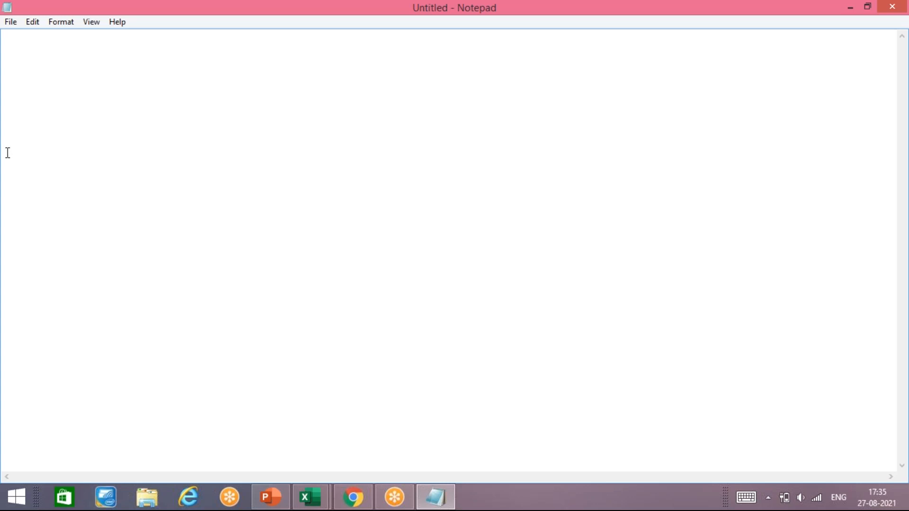
Type the heading 'FORMAL SYX' with '=FORMAL NAME (RANGE)' on the next line.
{"action": "type", "text": "FORMAL SYX"}
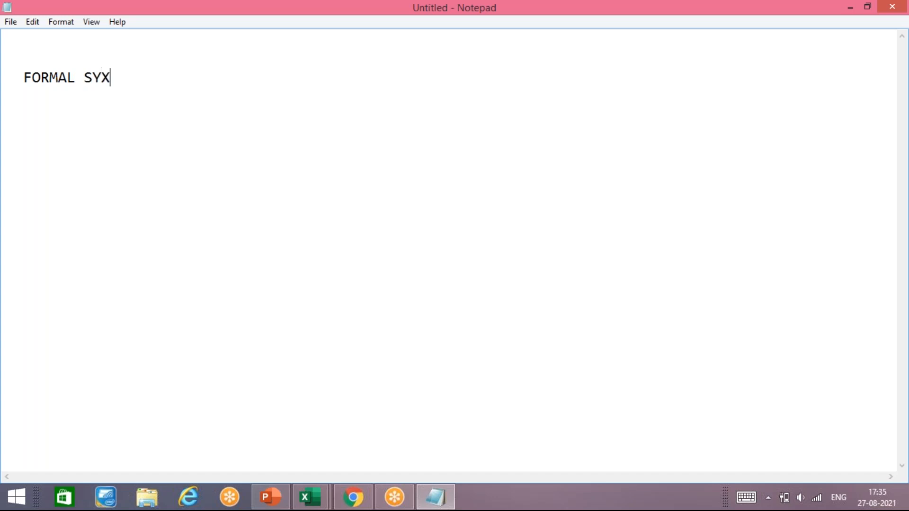
{"action": "key", "text": "Return"}
{"action": "key", "text": "Return"}
{"action": "type", "text": "="}
{"action": "type", "text": "FORMAL NAME"}
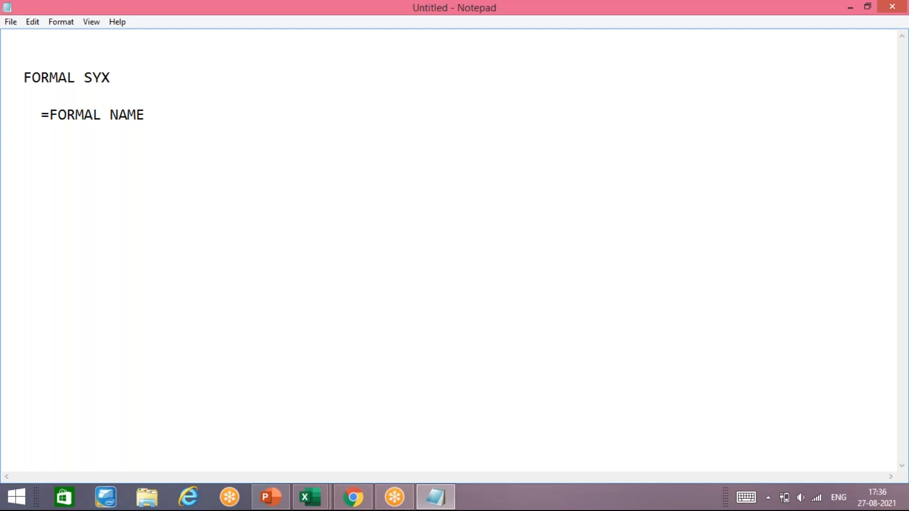
{"action": "type", "text": "("}
{"action": "type", "text": "RANGE)"}
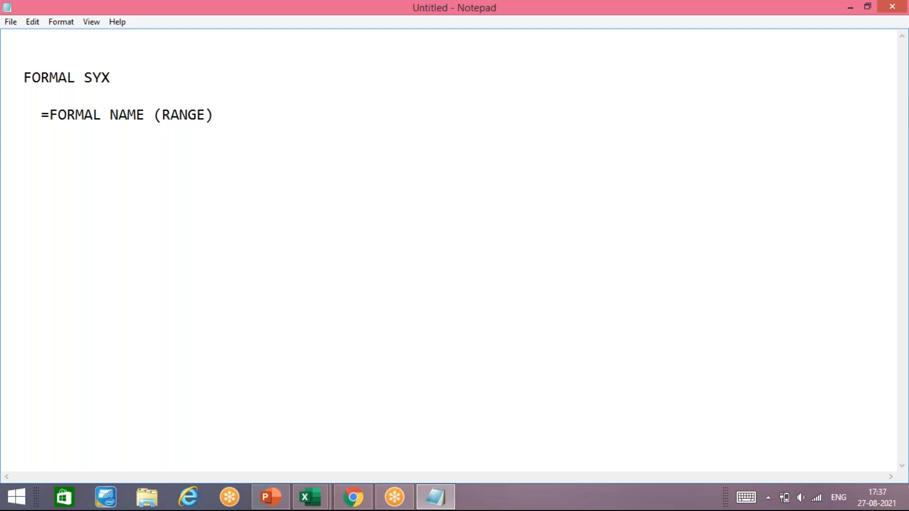
Below the syntax, add the example '=1+2+3' and start a '=SUM(' line.
{"action": "key", "text": "Return"}
{"action": "key", "text": "Return"}
{"action": "key", "text": "Return"}
{"action": "type", "text": "=1+2+3"}
{"action": "key", "text": "Return"}
{"action": "type", "text": "="}
{"action": "type", "text": "SUM"}
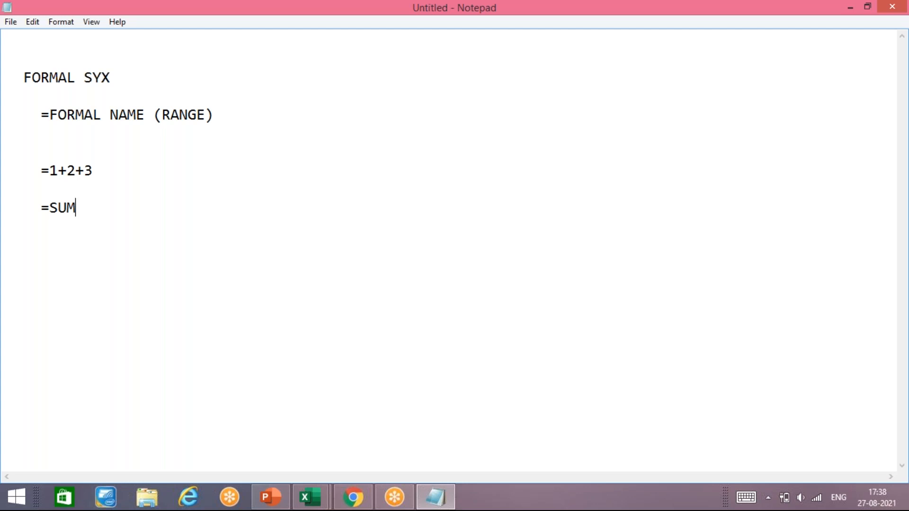
{"action": "type", "text": "("}
In Book1, cancel the table creation, switch to Sheet2 and raise the font size to 20.
{"action": "mouse_move", "coordinate": [310, 497]}
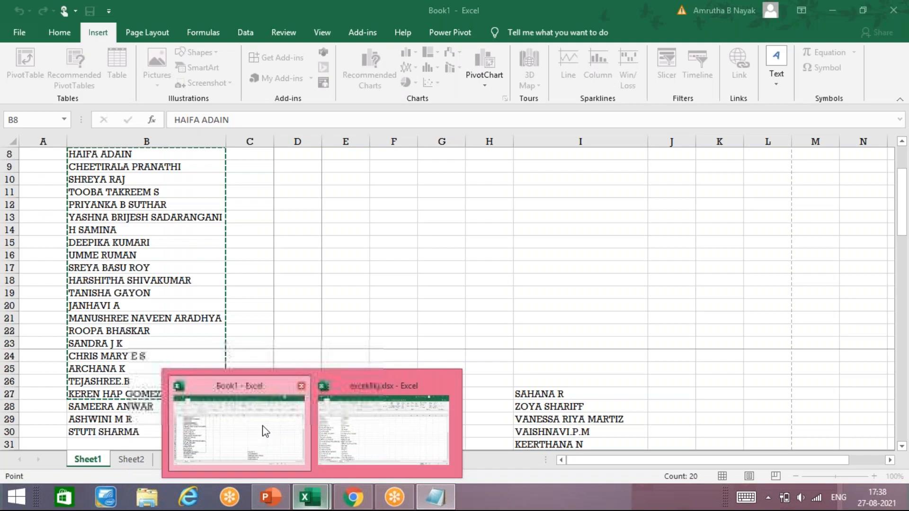
{"action": "left_click", "coordinate": [265, 431]}
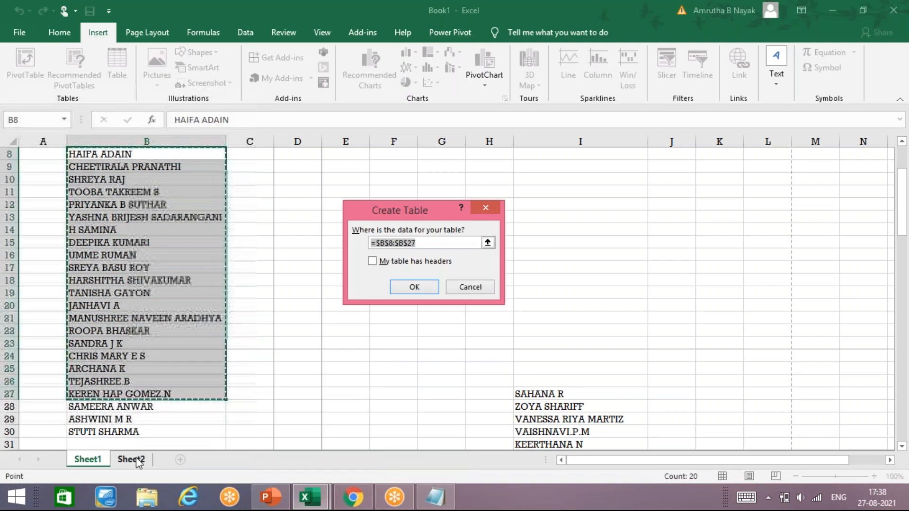
{"action": "left_click", "coordinate": [465, 287]}
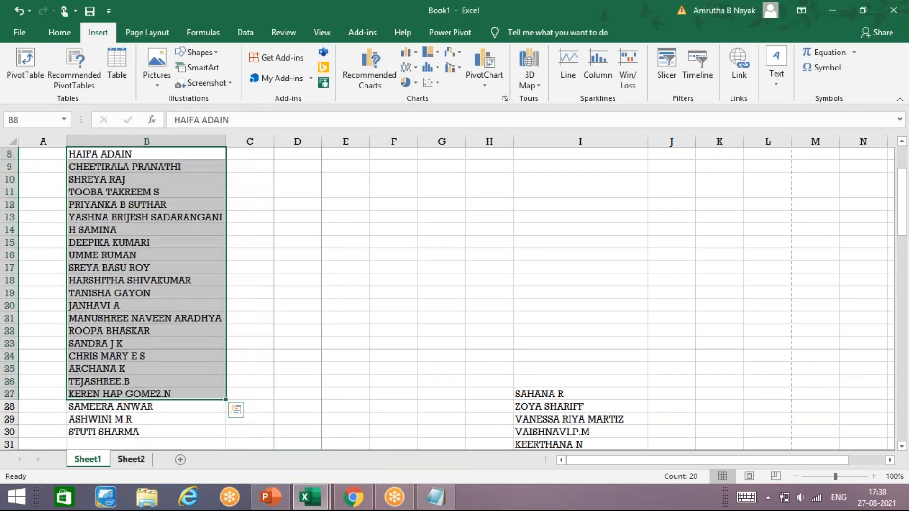
{"action": "left_click", "coordinate": [132, 466]}
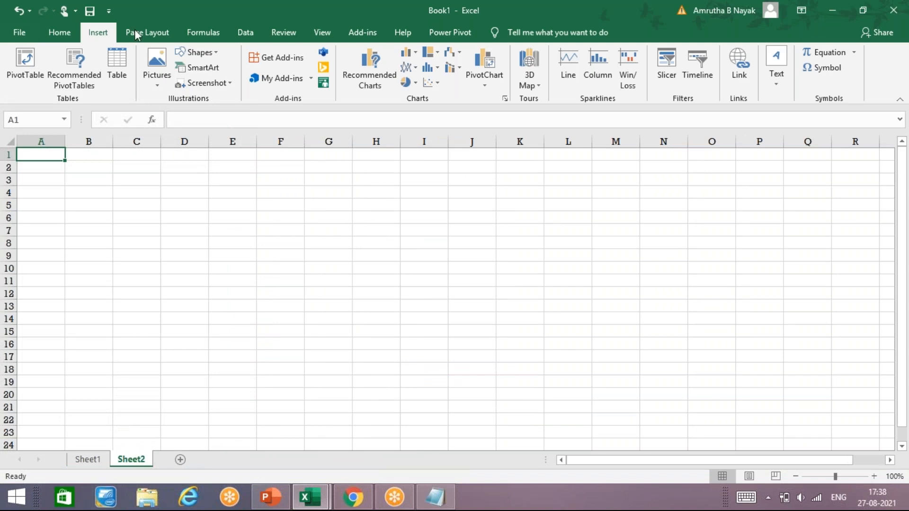
{"action": "left_click", "coordinate": [57, 32]}
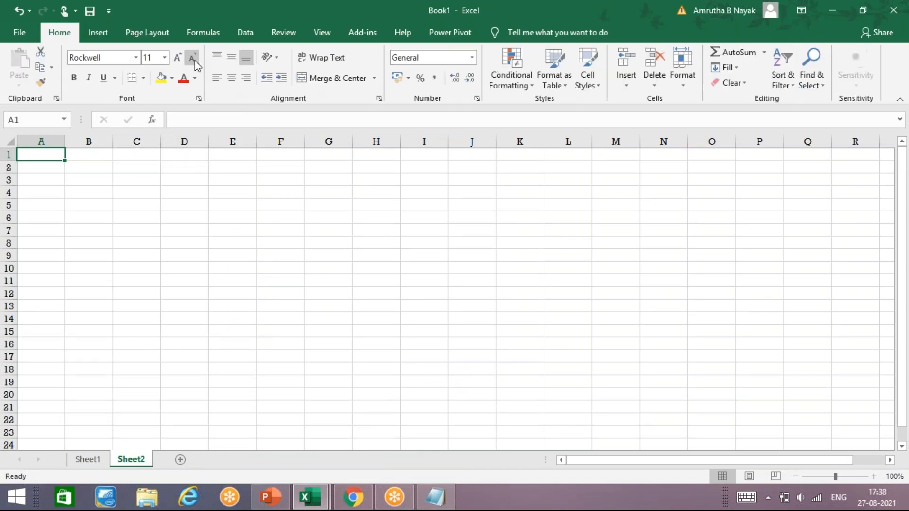
{"action": "left_click", "coordinate": [180, 62]}
{"action": "left_click", "coordinate": [180, 61]}
{"action": "left_click", "coordinate": [180, 62]}
{"action": "left_click", "coordinate": [180, 61]}
{"action": "left_click", "coordinate": [180, 61]}
Type a test 'A' in cell A1, then clear it again.
{"action": "left_click", "coordinate": [70, 185]}
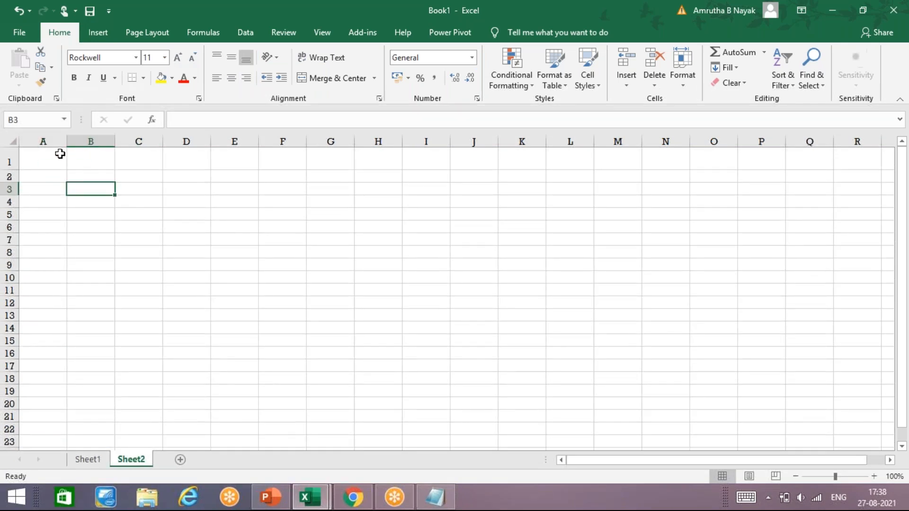
{"action": "left_click", "coordinate": [60, 153]}
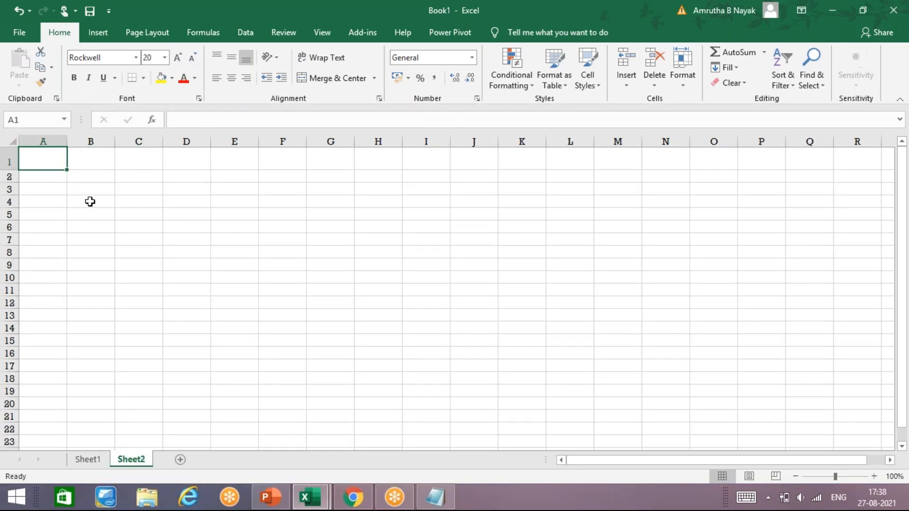
{"action": "type", "text": "A"}
{"action": "left_click", "coordinate": [63, 205]}
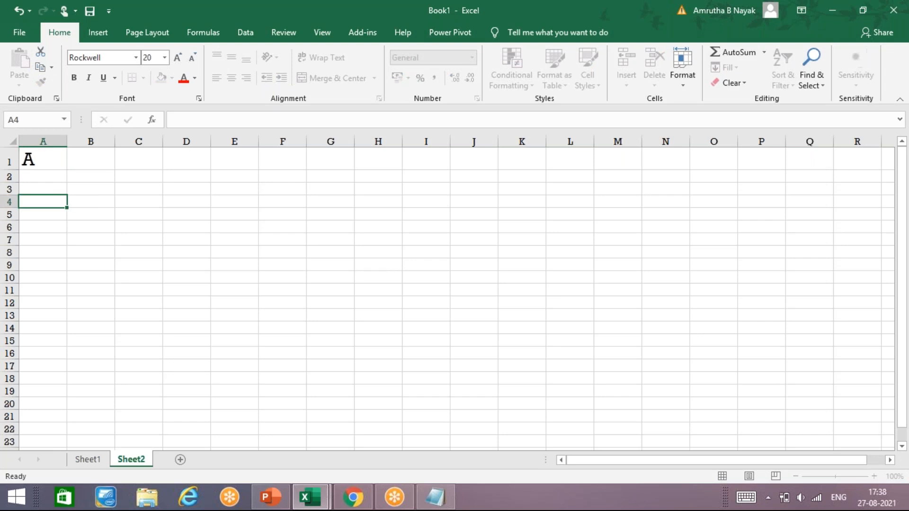
{"action": "left_click", "coordinate": [47, 165]}
{"action": "key", "text": "BackSpace"}
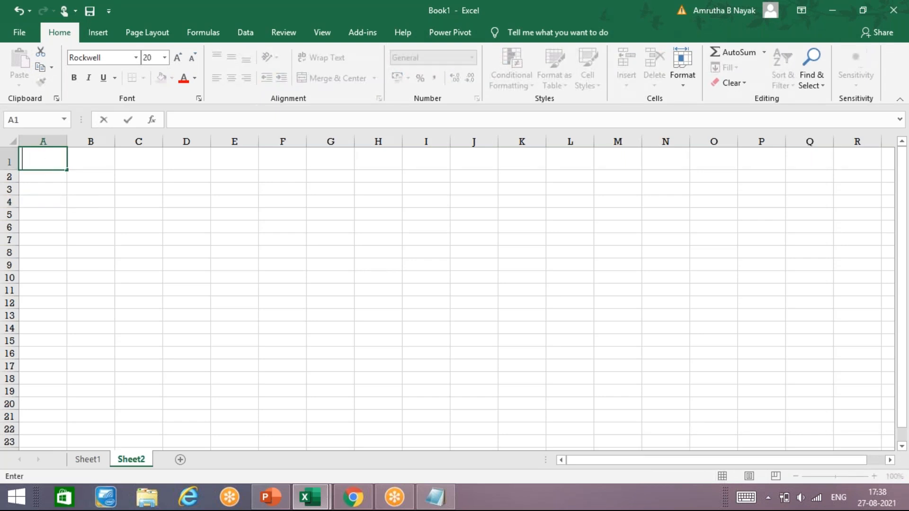
Undo the trial 'A' entry and one font-size increase with two Ctrl+Z.
{"action": "key", "text": "Right"}
{"action": "key", "text": "Right"}
{"action": "key", "text": "Down"}
{"action": "key", "text": "Down"}
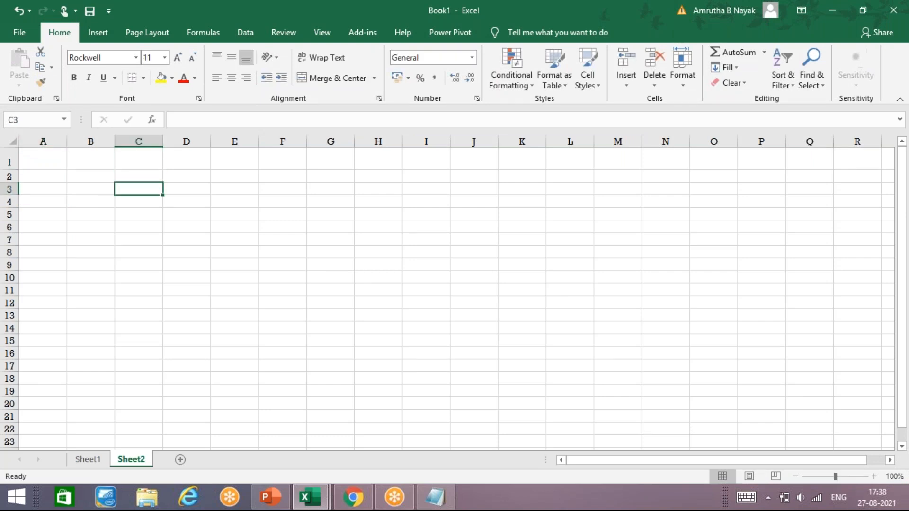
{"action": "key", "text": "Left"}
{"action": "key", "text": "Up"}
{"action": "key", "text": "Up"}
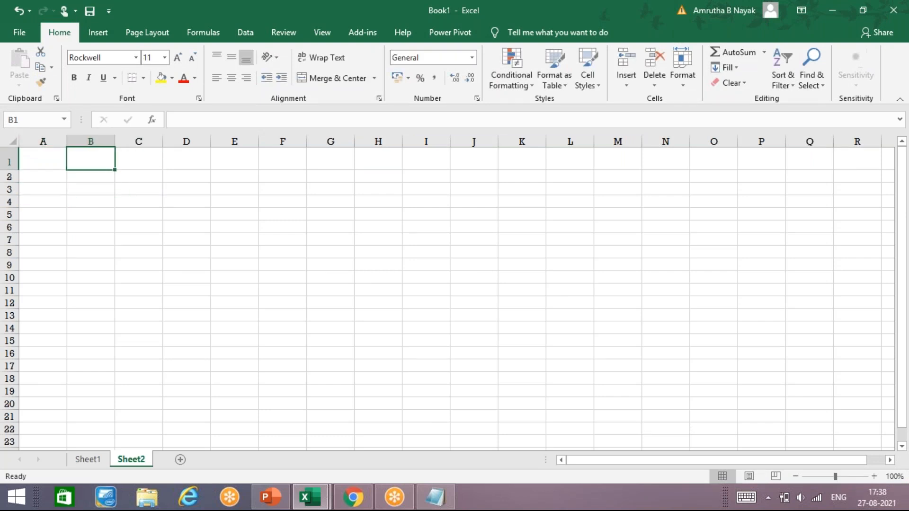
{"action": "key", "text": "ctrl+z"}
{"action": "key", "text": "ctrl+z"}
{"action": "key", "text": "ctrl+z"}
{"action": "key", "text": "ctrl+z"}
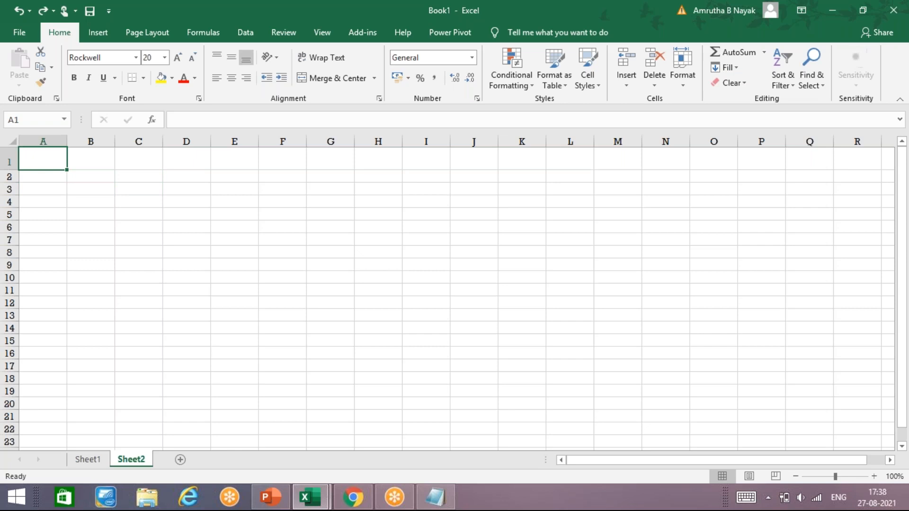
{"action": "key", "text": "ctrl+z"}
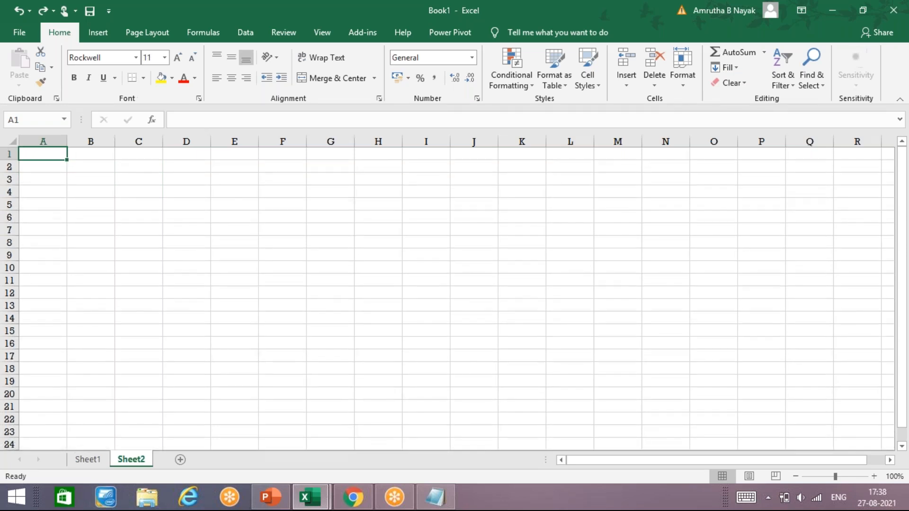
Enter the value 5 in each of cells A1 through A5.
{"action": "type", "text": "5"}
{"action": "key", "text": "Return"}
{"action": "type", "text": "5"}
{"action": "key", "text": "Return"}
{"action": "type", "text": "5"}
{"action": "key", "text": "Return"}
{"action": "type", "text": "5"}
{"action": "key", "text": "Return"}
{"action": "type", "text": "5"}
{"action": "key", "text": "Return"}
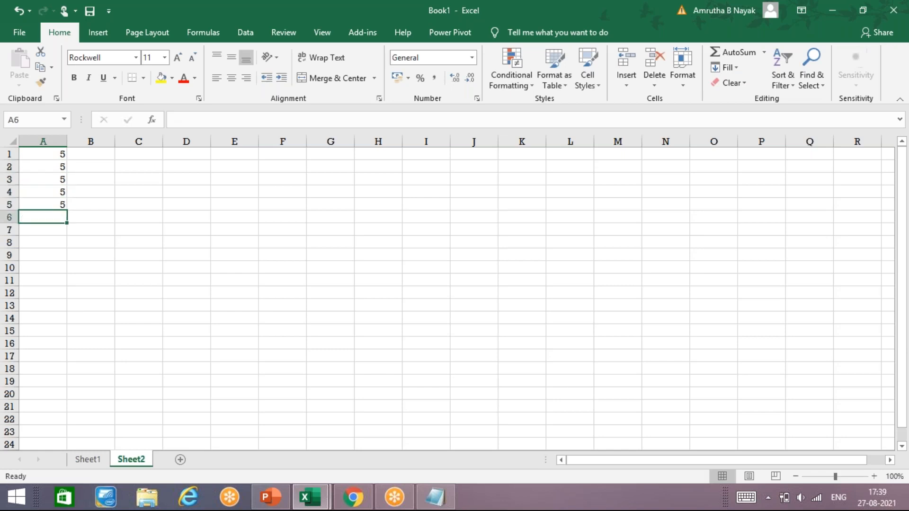
Move to cell C7 and enlarge its font size up to 24.
{"action": "key", "text": "Down"}
{"action": "key", "text": "Right"}
{"action": "key", "text": "Right"}
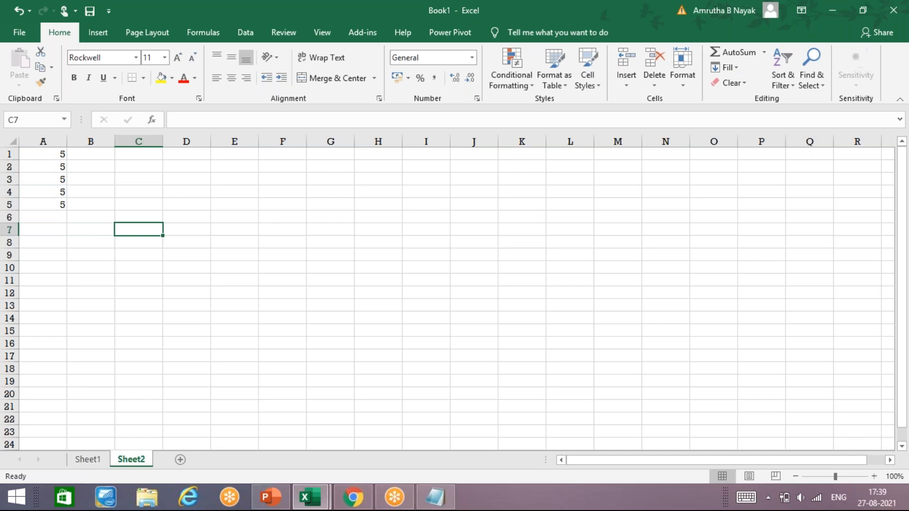
{"action": "left_click", "coordinate": [182, 59]}
{"action": "left_click", "coordinate": [183, 58]}
{"action": "left_click", "coordinate": [184, 59]}
{"action": "left_click", "coordinate": [180, 58]}
{"action": "left_click", "coordinate": [182, 61]}
{"action": "left_click", "coordinate": [179, 62]}
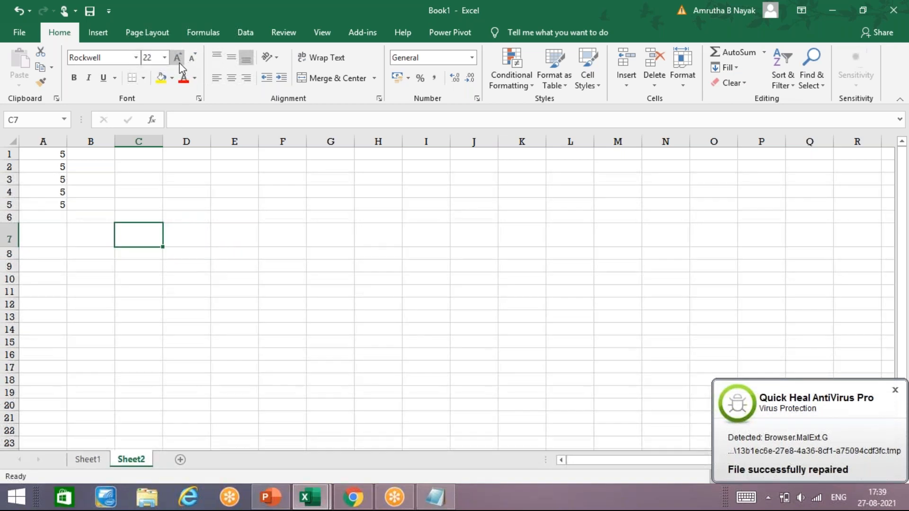
{"action": "left_click", "coordinate": [178, 58]}
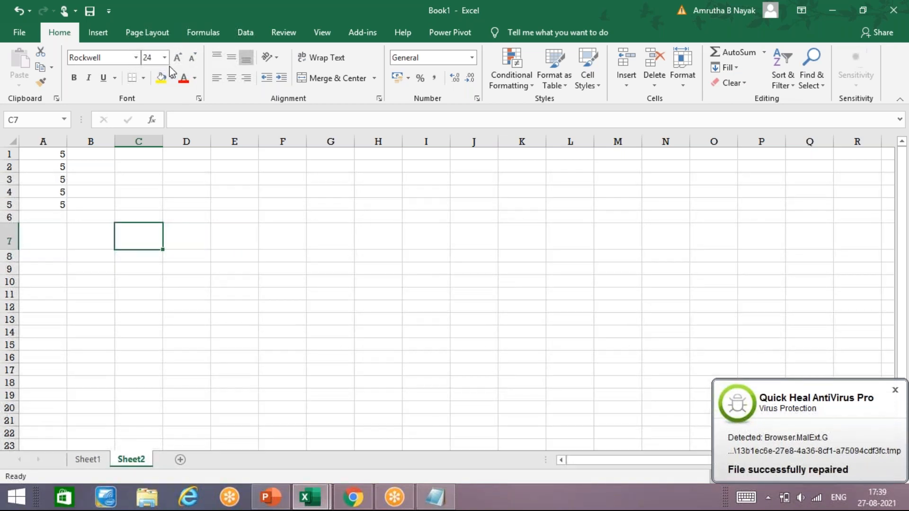
Enter =5+5+5+5+5 in C7 so it shows 25.
{"action": "type", "text": "="}
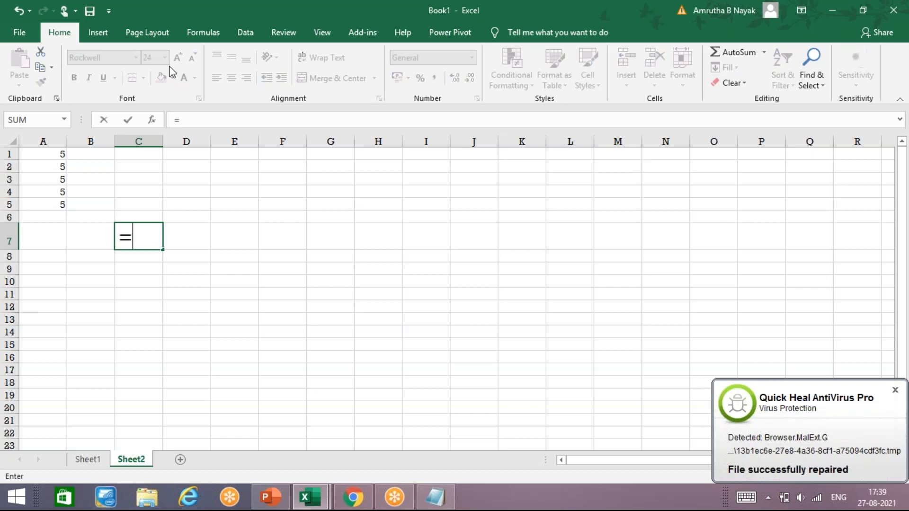
{"action": "type", "text": "5+5+"}
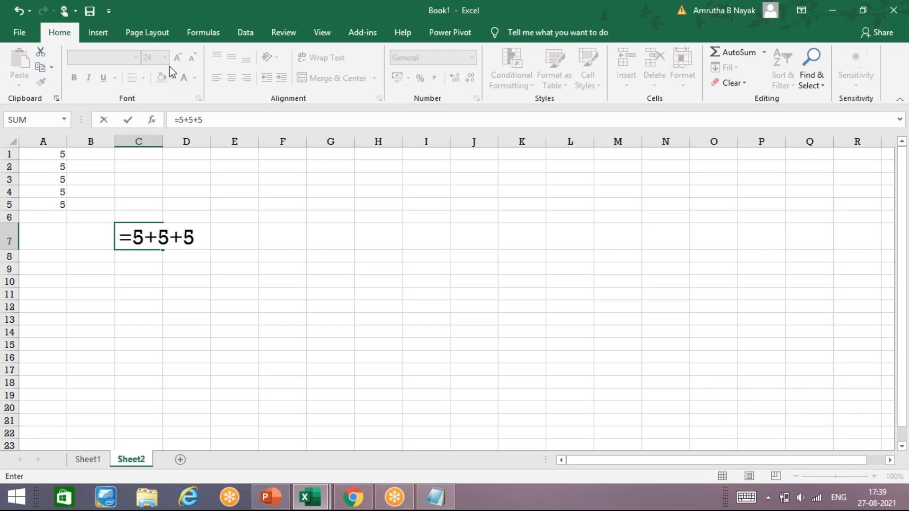
{"action": "type", "text": "5+5+5+"}
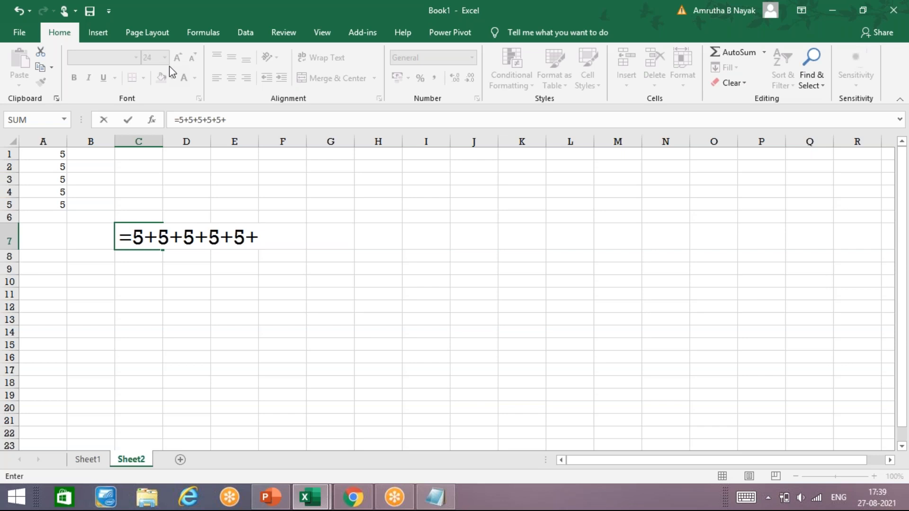
{"action": "key", "text": "BackSpace"}
{"action": "key", "text": "Return"}
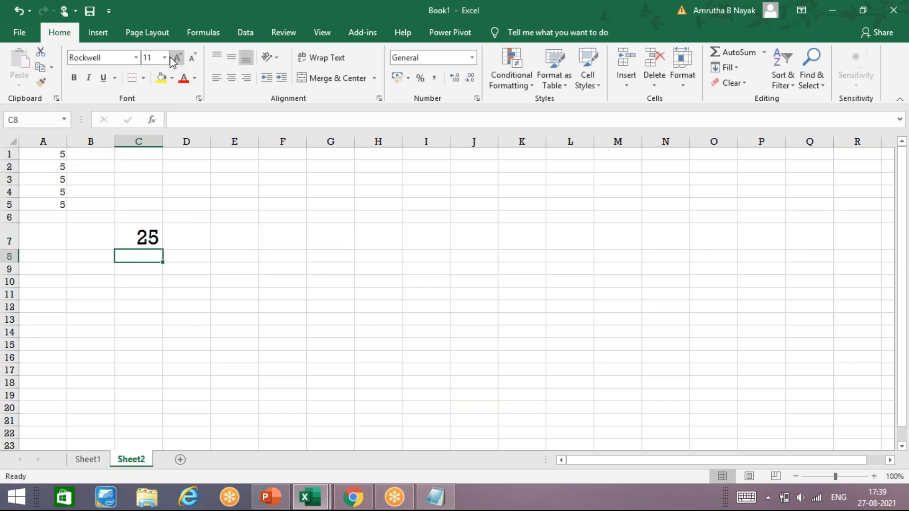
Enlarge C8's font and enter =A1+A2+A3+A4+A5, which also returns 25.
{"action": "left_click", "coordinate": [178, 58]}
{"action": "left_click", "coordinate": [178, 58]}
{"action": "left_click", "coordinate": [178, 58]}
{"action": "left_click", "coordinate": [179, 58]}
{"action": "left_click", "coordinate": [178, 58]}
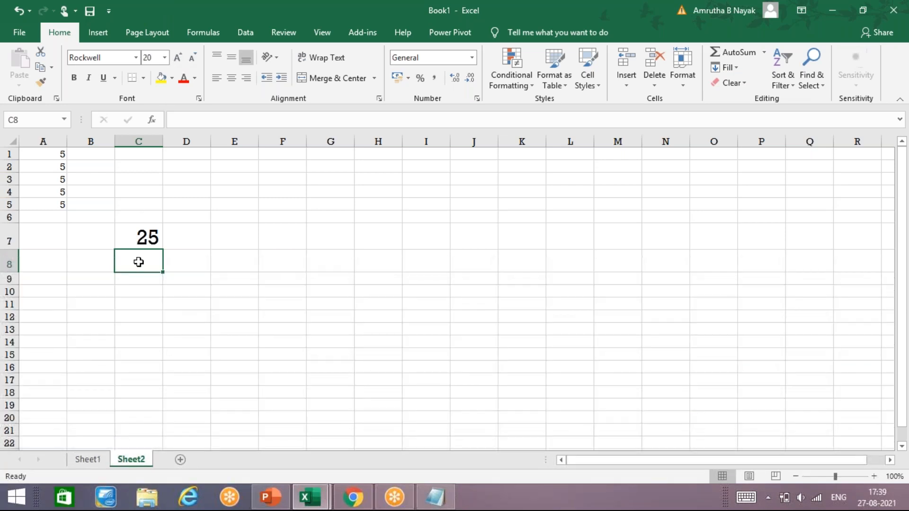
{"action": "type", "text": "="}
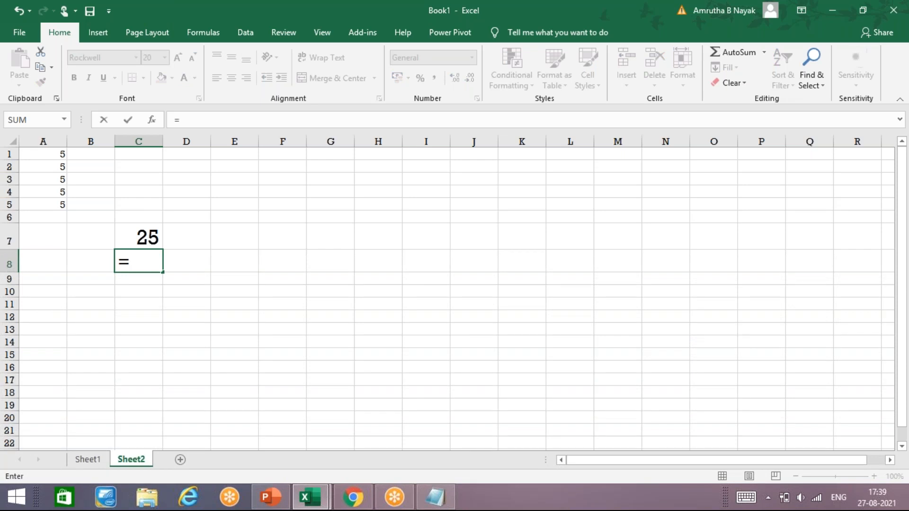
{"action": "type", "text": "A1"}
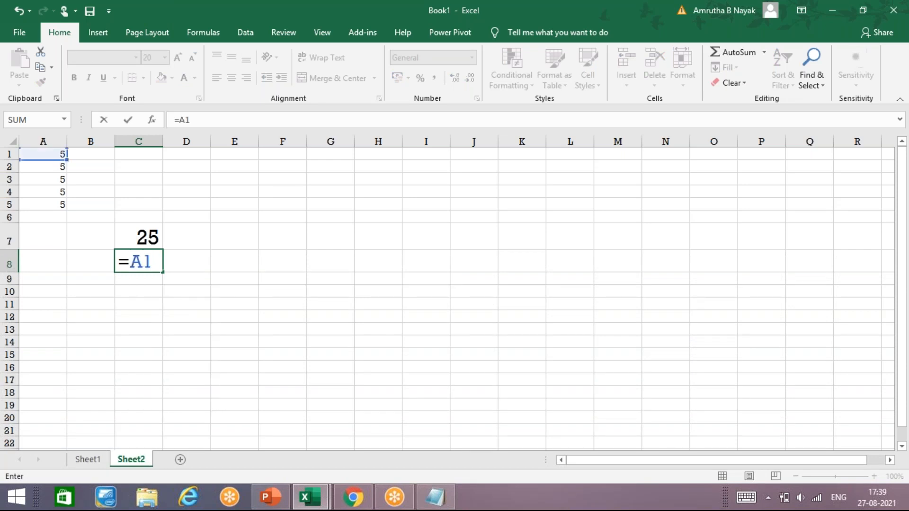
{"action": "type", "text": "+A2+A3+A4+A5"}
{"action": "key", "text": "Return"}
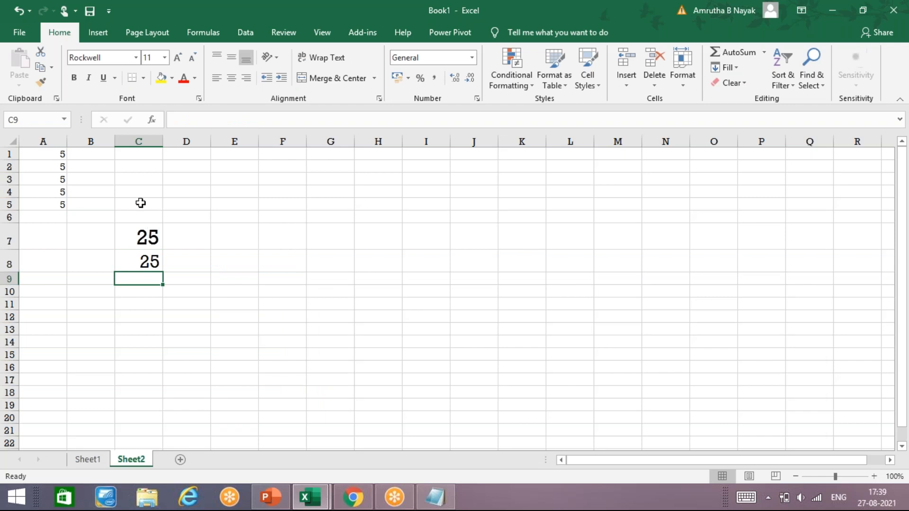
Raise cell C9's font to 24 and start the formula =SUM(A1 there.
{"action": "left_click", "coordinate": [179, 58]}
{"action": "left_click", "coordinate": [179, 58]}
{"action": "left_click", "coordinate": [179, 58]}
{"action": "left_click", "coordinate": [178, 58]}
{"action": "left_click", "coordinate": [178, 57]}
{"action": "left_click", "coordinate": [178, 58]}
{"action": "left_click", "coordinate": [178, 58]}
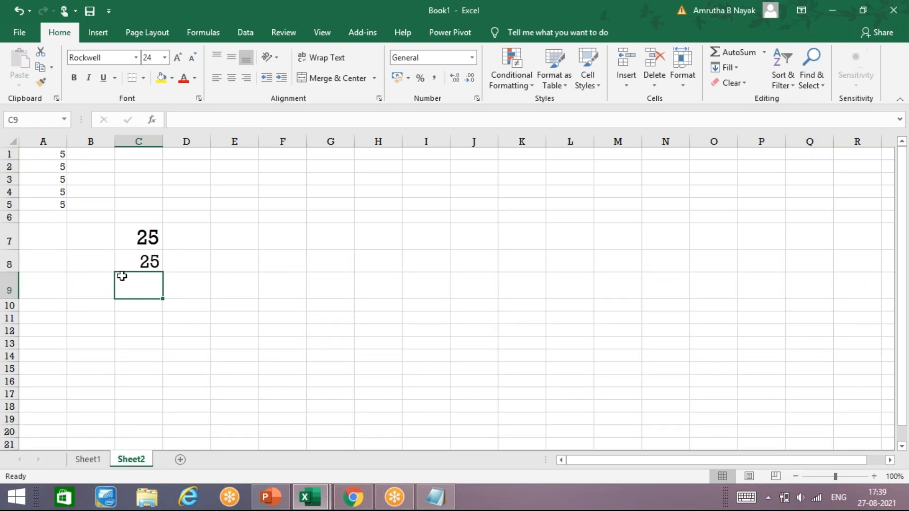
{"action": "type", "text": "="}
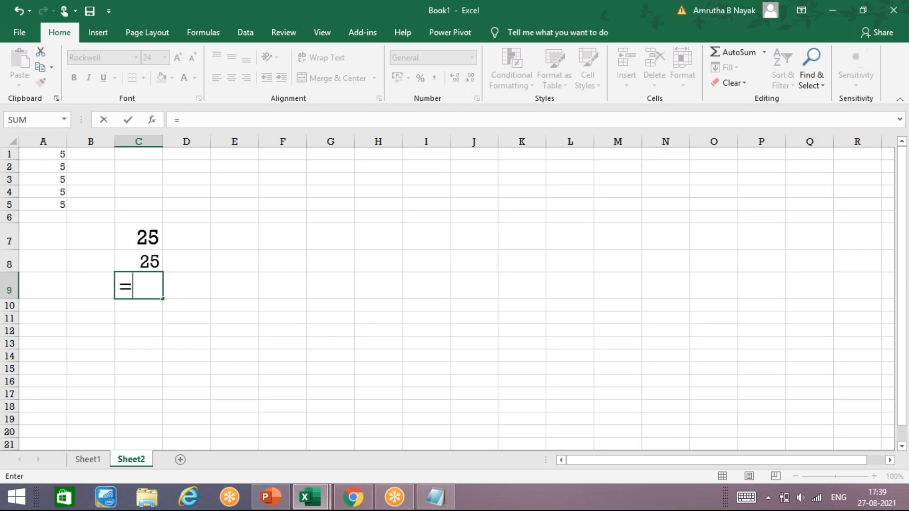
{"action": "type", "text": "SUM"}
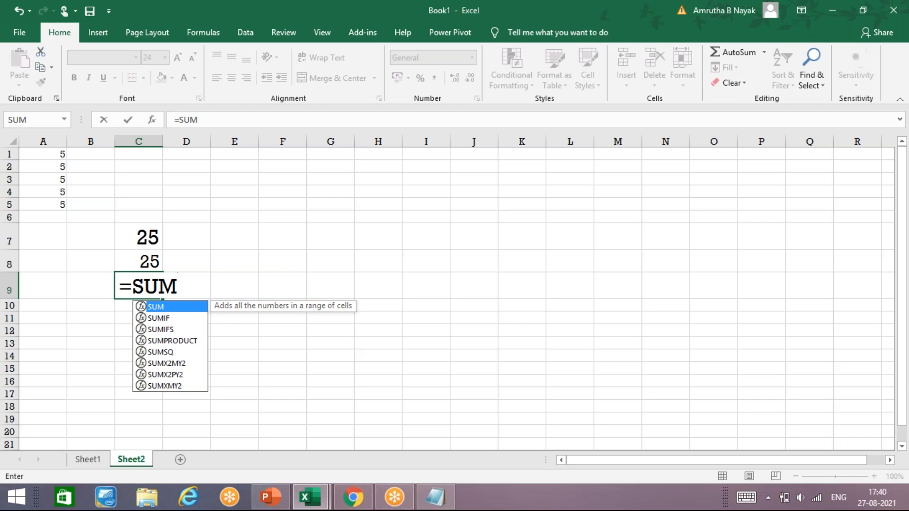
{"action": "type", "text": "("}
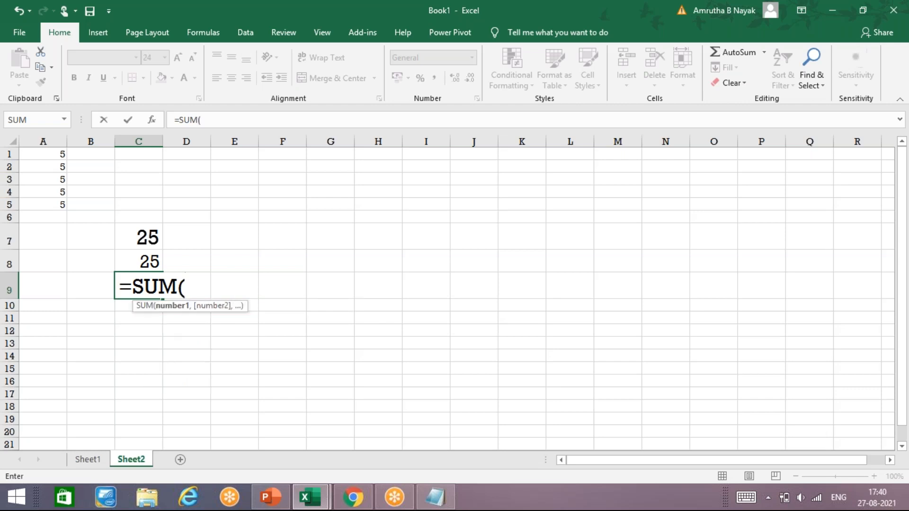
{"action": "type", "text": "A1"}
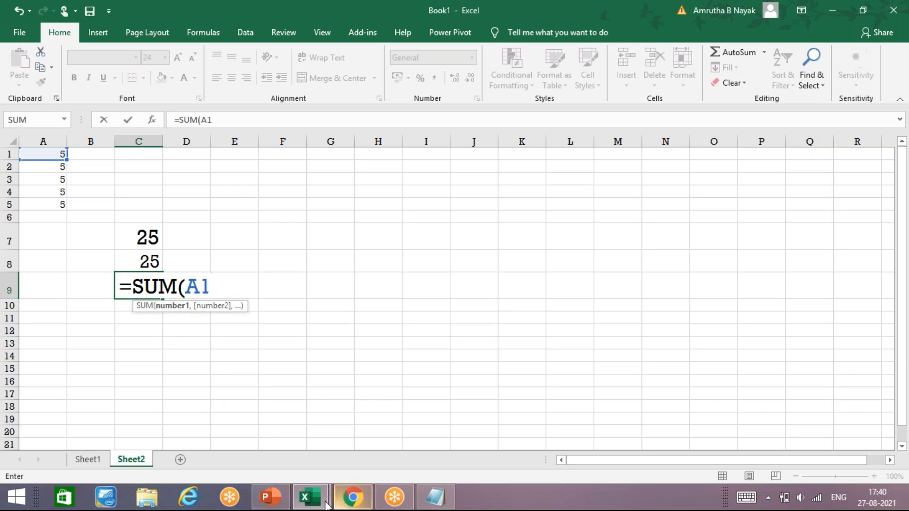
{"action": "left_click", "coordinate": [434, 499]}
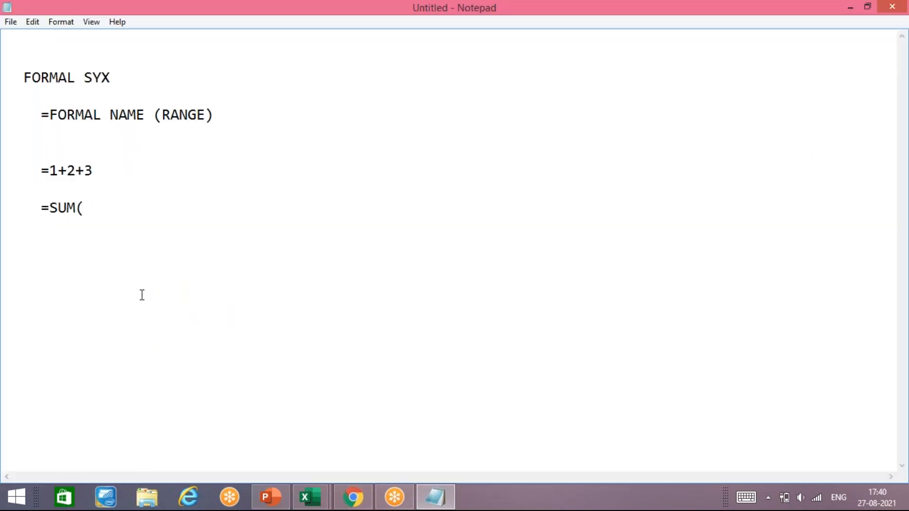
Complete '=SUM(RANGE)' and add the line 'A1,A2,A3,A4,A5 --- , INDV' beneath it.
{"action": "type", "text": "RANGE)"}
{"action": "key", "text": "Return"}
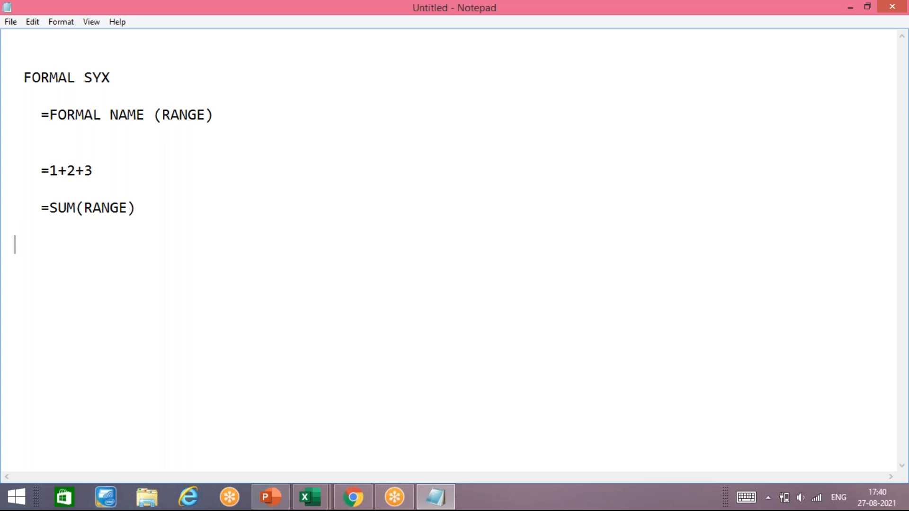
{"action": "key", "text": "BackSpace"}
{"action": "type", "text": "="}
{"action": "key", "text": "BackSpace"}
{"action": "type", "text": "A1,A2,A3,A4"}
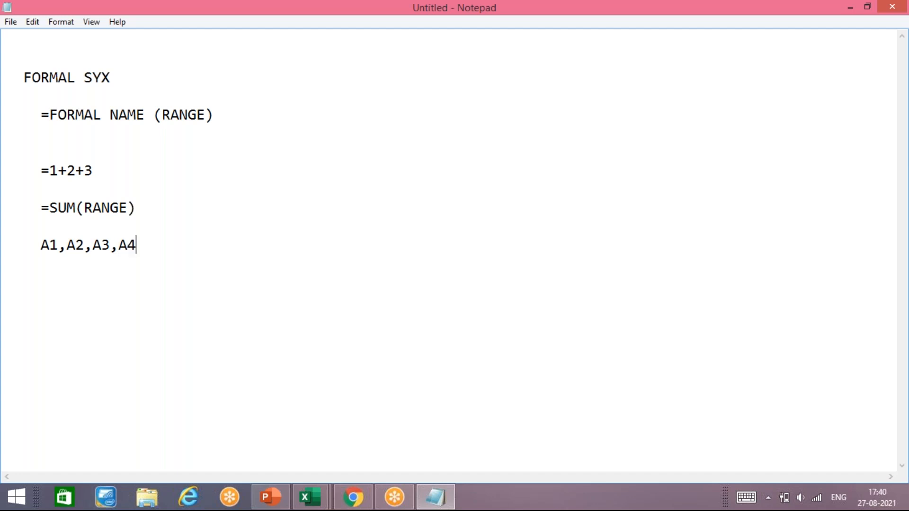
{"action": "type", "text": ",A5 ---  , IND"}
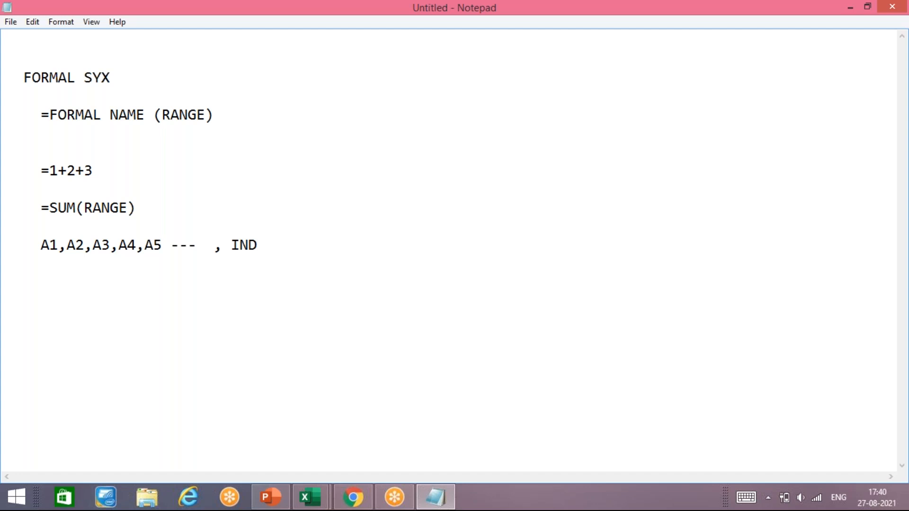
{"action": "type", "text": "V"}
Add the Notepad line 'A1 : A5----- : GROUP DATA', correcting the typos.
{"action": "type", "text": "A1"}
{"action": "type", "text": ": AAAAA5"}
{"action": "key", "text": "BackSpace"}
{"action": "key", "text": "BackSpace"}
{"action": "key", "text": "BackSpace"}
{"action": "key", "text": "BackSpace"}
{"action": "key", "text": "BackSpace"}
{"action": "type", "text": "5----- : GRO"}
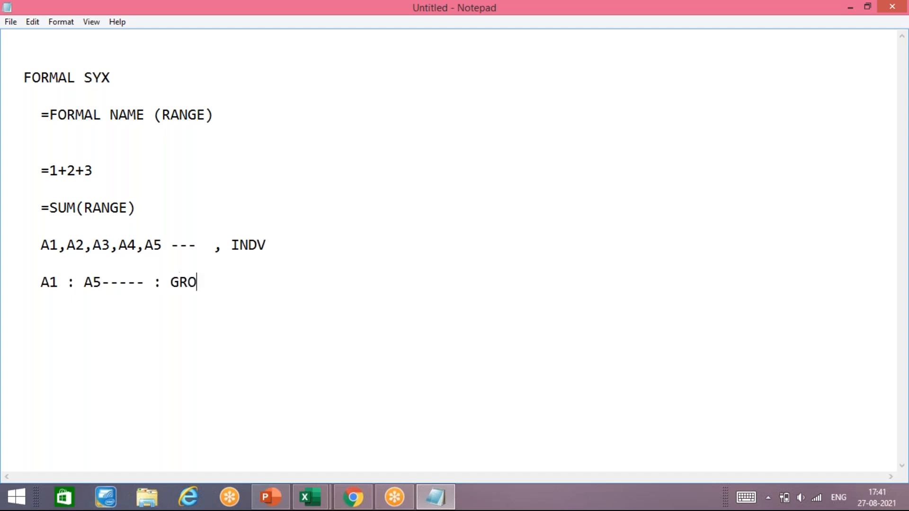
{"action": "type", "text": "UP"}
{"action": "type", "text": " DAE"}
{"action": "key", "text": "BackSpace"}
{"action": "key", "text": "BackSpace"}
{"action": "key", "text": "BackSpace"}
{"action": "key", "text": "BackSpace"}
{"action": "type", "text": "DATA"}
{"action": "left_click", "coordinate": [313, 495]}
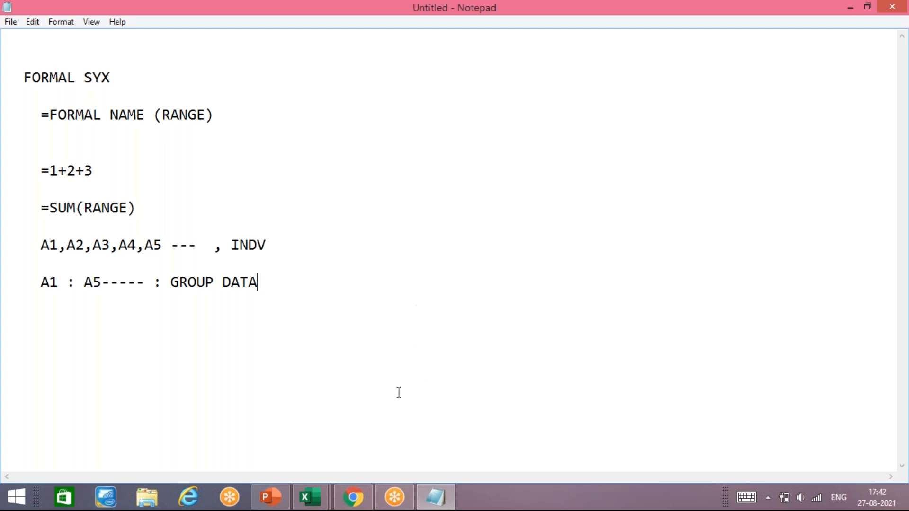
In Book1, finish C9's formula as =SUM(A1,A2,A3,A4,A5) so it returns 25.
{"action": "left_click", "coordinate": [306, 505]}
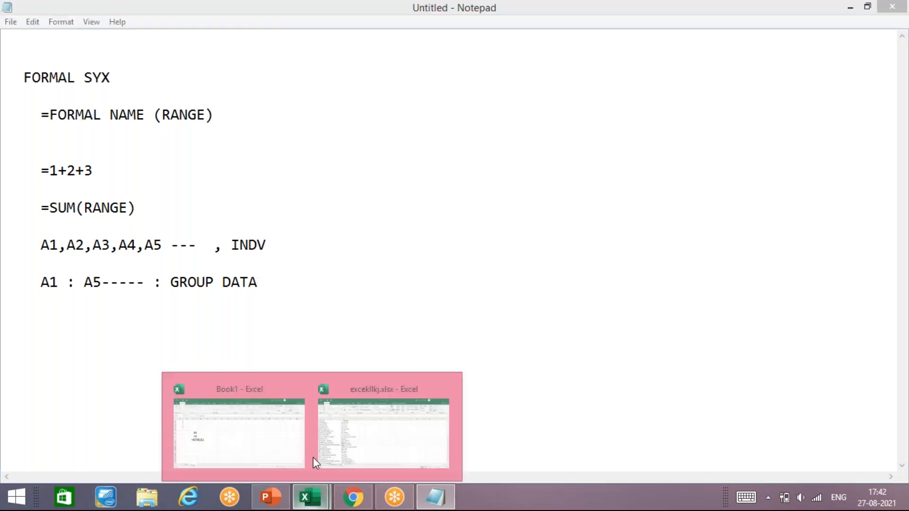
{"action": "left_click", "coordinate": [265, 449]}
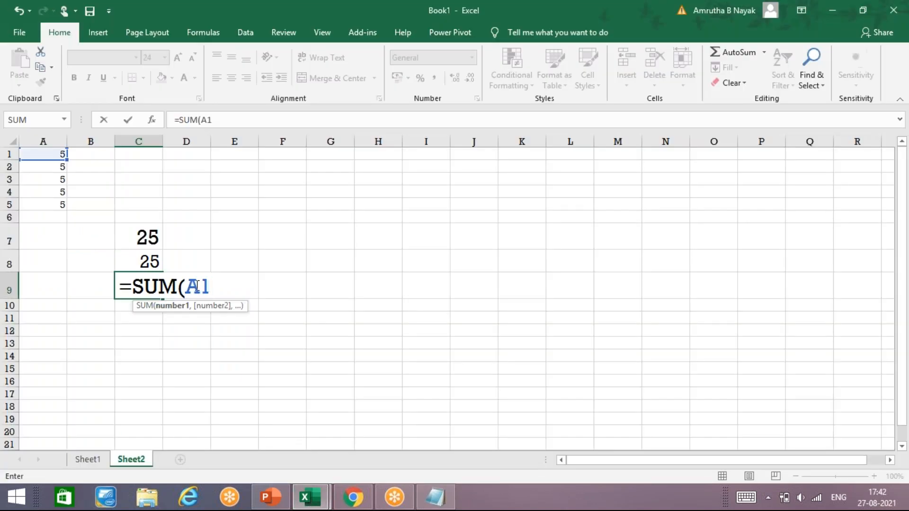
{"action": "type", "text": ","}
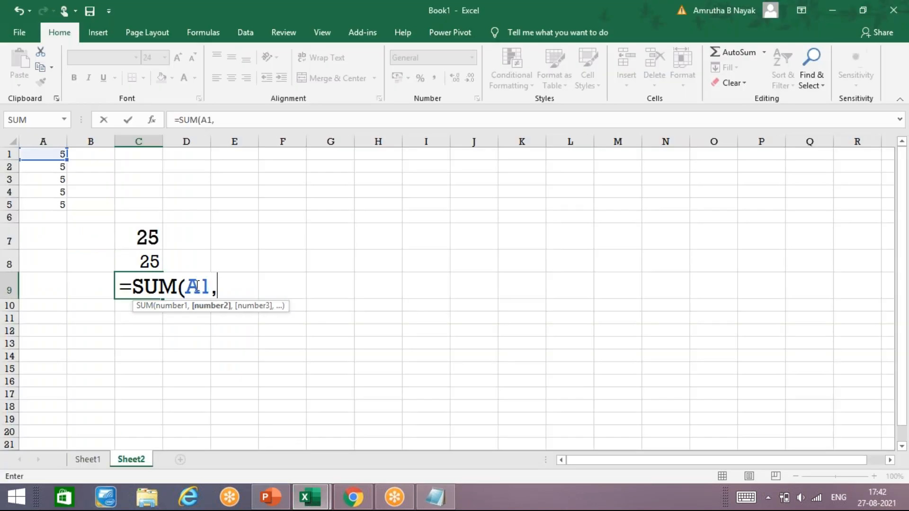
{"action": "type", "text": "A2"}
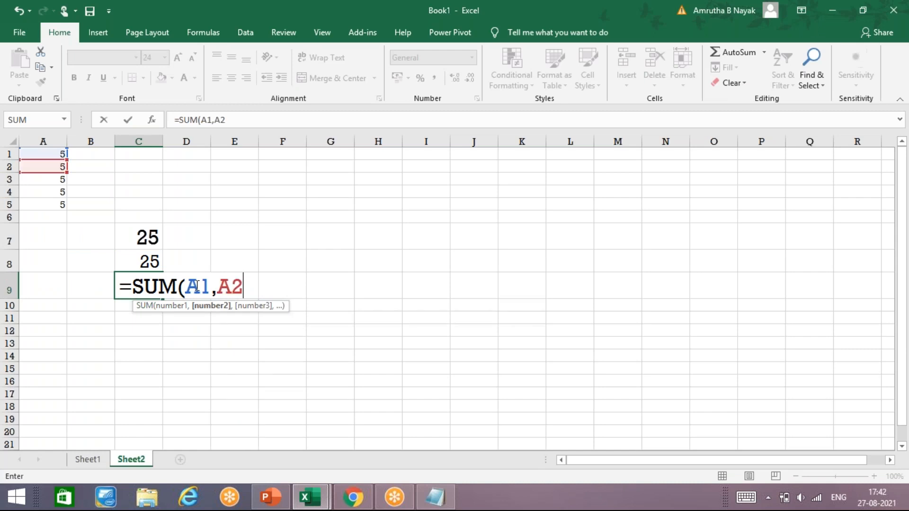
{"action": "type", "text": ",A3,A"}
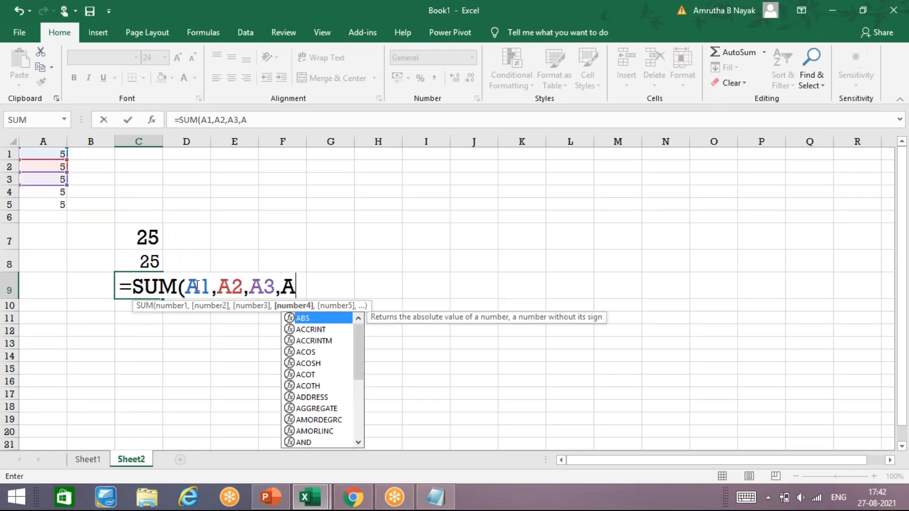
{"action": "type", "text": "4,A5"}
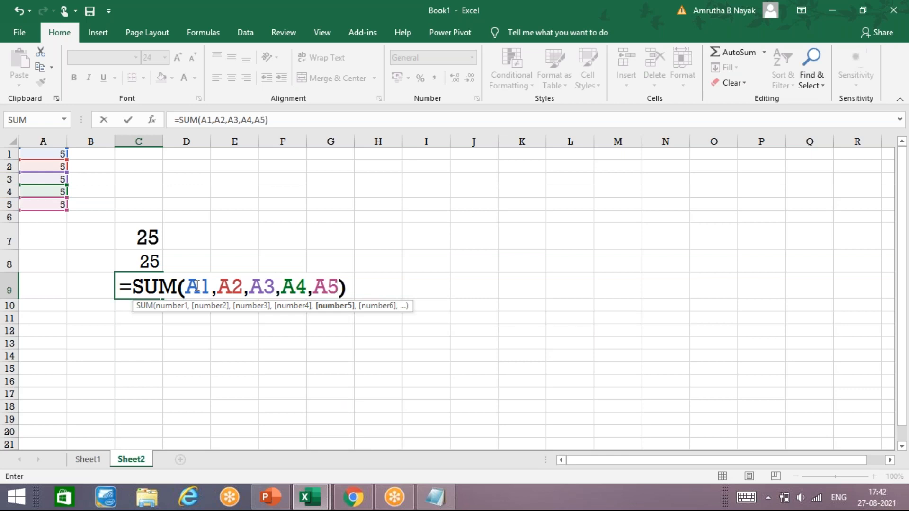
{"action": "type", "text": ")"}
{"action": "key", "text": "Return"}
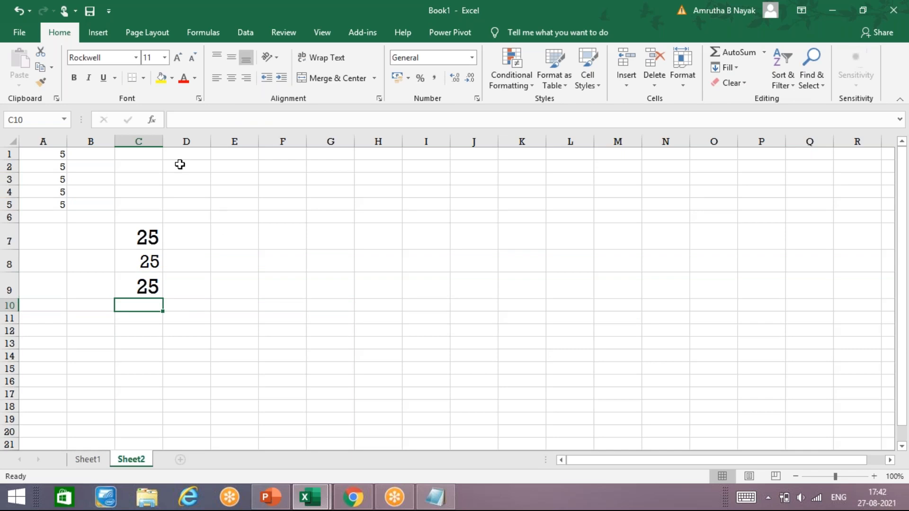
Set cell C10's font size to 24.
{"action": "left_click", "coordinate": [180, 58]}
{"action": "left_click", "coordinate": [180, 59]}
{"action": "left_click", "coordinate": [180, 59]}
{"action": "left_click", "coordinate": [180, 59]}
{"action": "left_click", "coordinate": [187, 62]}
{"action": "left_click", "coordinate": [188, 62]}
{"action": "left_click", "coordinate": [189, 63]}
{"action": "left_click", "coordinate": [189, 63]}
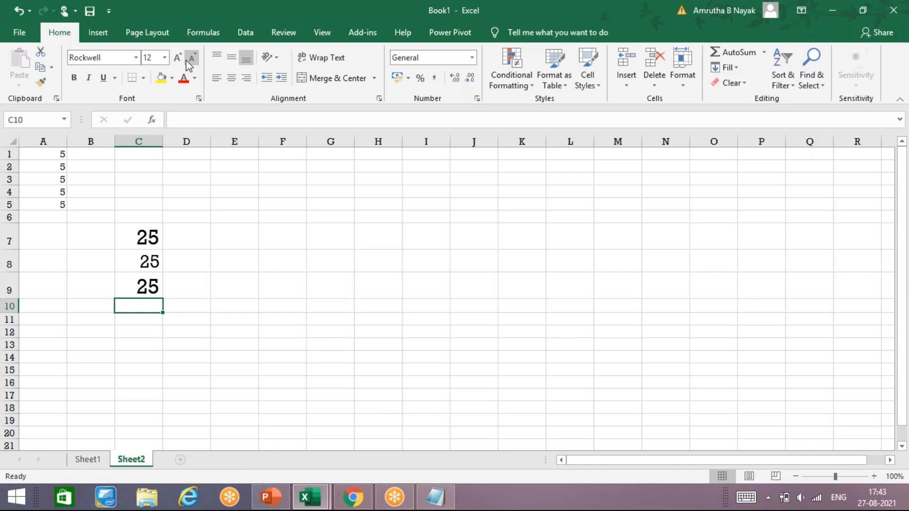
{"action": "left_click", "coordinate": [180, 63]}
{"action": "left_click", "coordinate": [179, 60]}
{"action": "left_click", "coordinate": [179, 60]}
{"action": "left_click", "coordinate": [179, 59]}
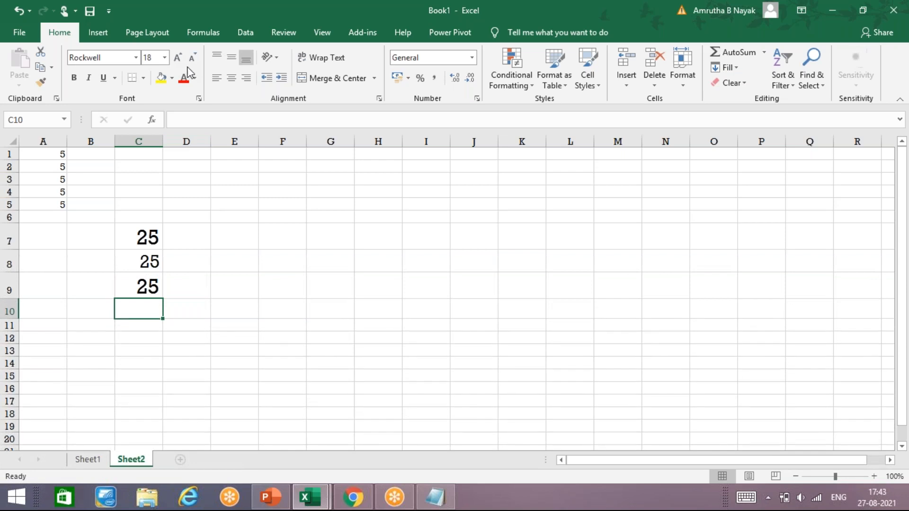
{"action": "left_click", "coordinate": [180, 59]}
{"action": "left_click", "coordinate": [181, 59]}
{"action": "left_click", "coordinate": [181, 59]}
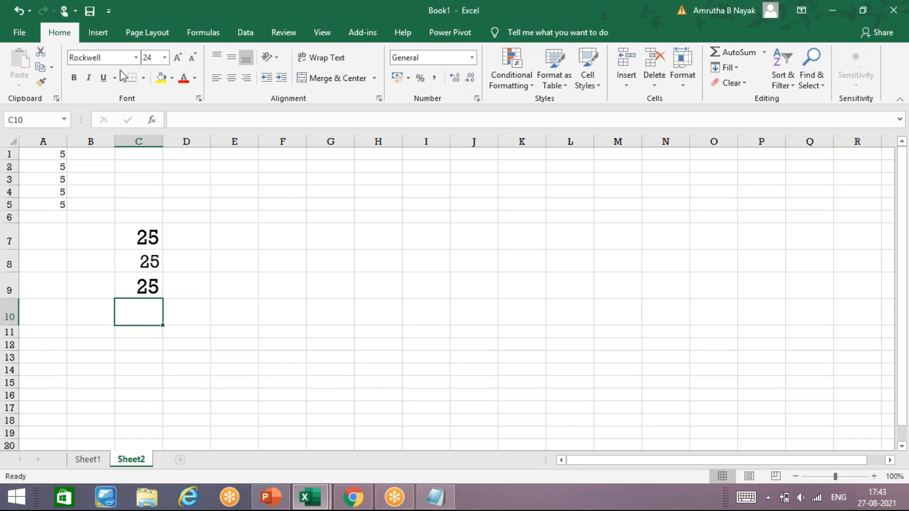
Enter =SUM(A1:A5) in C10 so it shows 25.
{"action": "type", "text": "="}
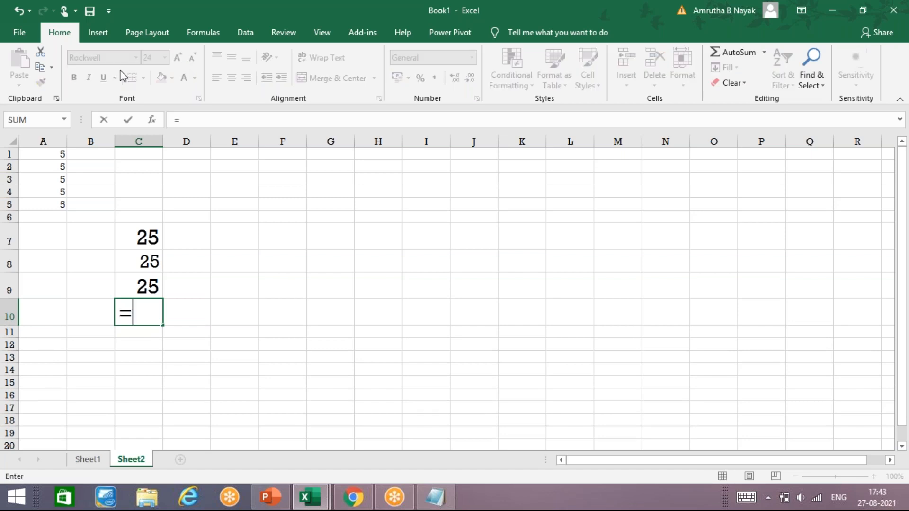
{"action": "type", "text": "SUM"}
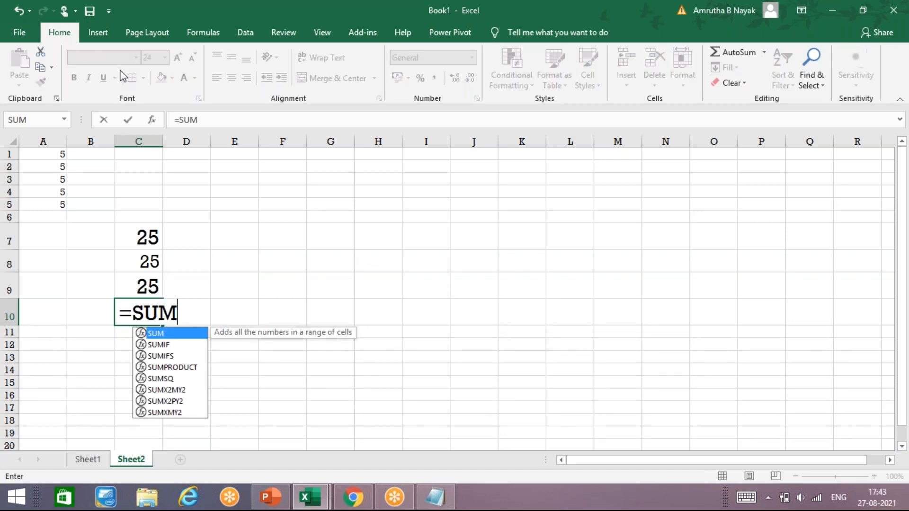
{"action": "type", "text": "(A1"}
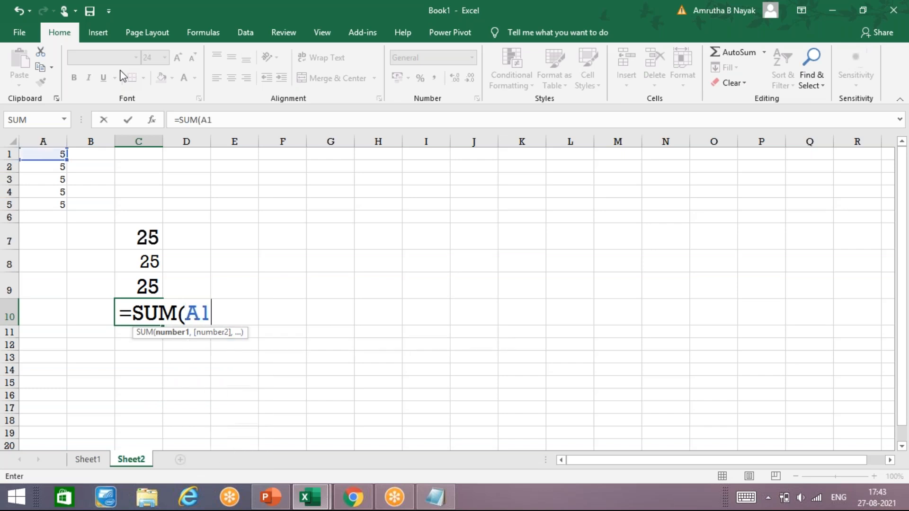
{"action": "type", "text": ":A2"}
{"action": "key", "text": "BackSpace"}
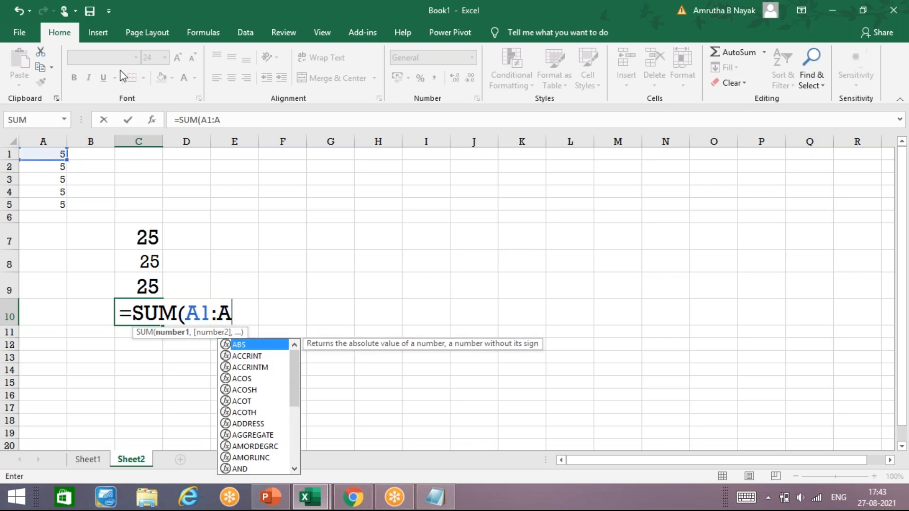
{"action": "type", "text": "5"}
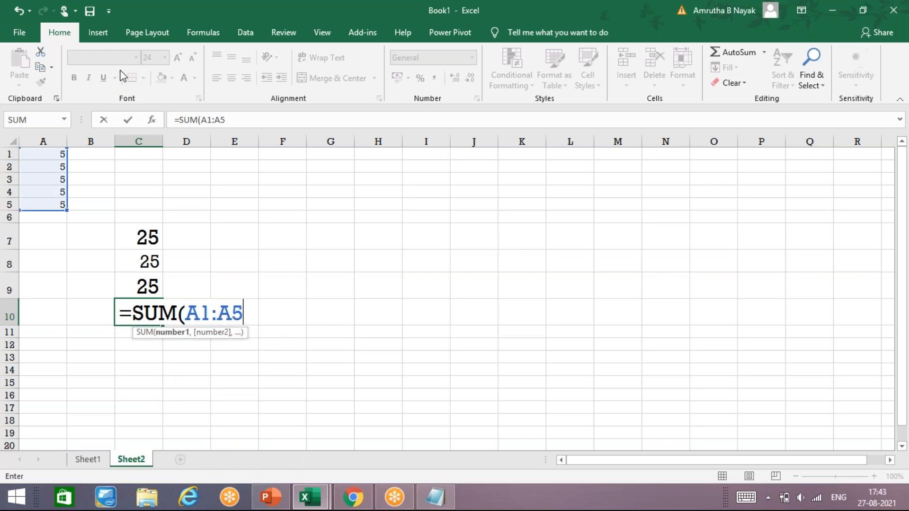
{"action": "type", "text": ")"}
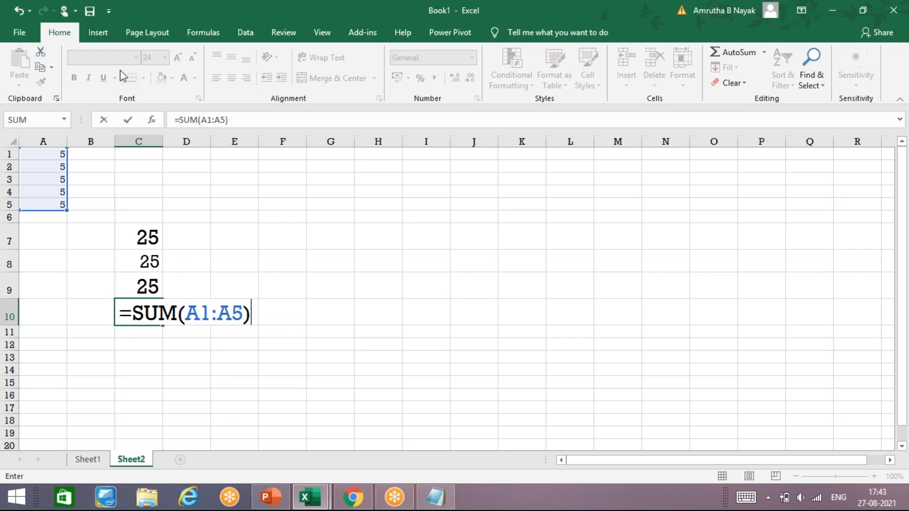
{"action": "key", "text": "Return"}
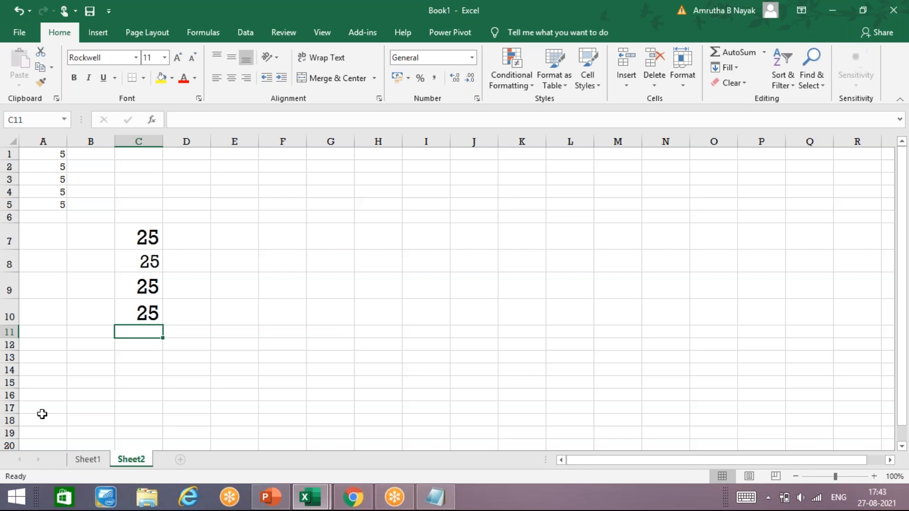
Check the browser and Notepad notes, then return to the Book1 workbook.
{"action": "left_click", "coordinate": [369, 501]}
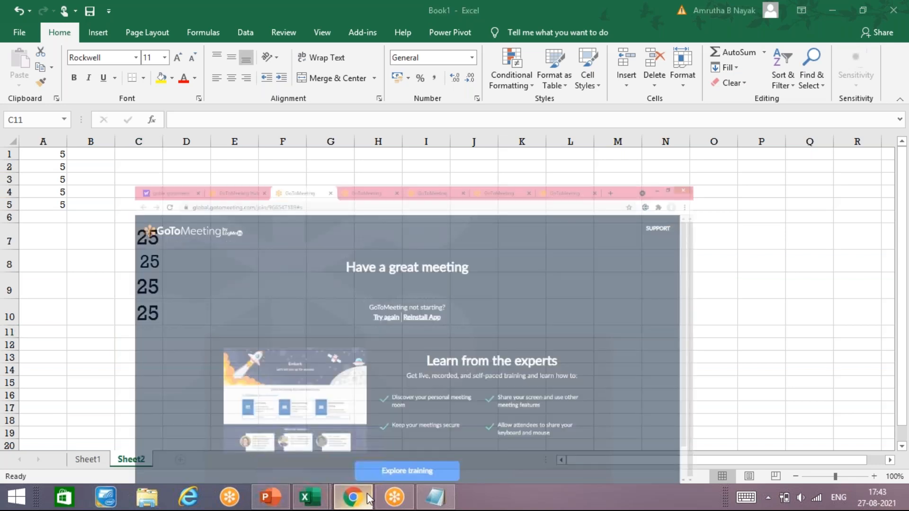
{"action": "left_click", "coordinate": [435, 497]}
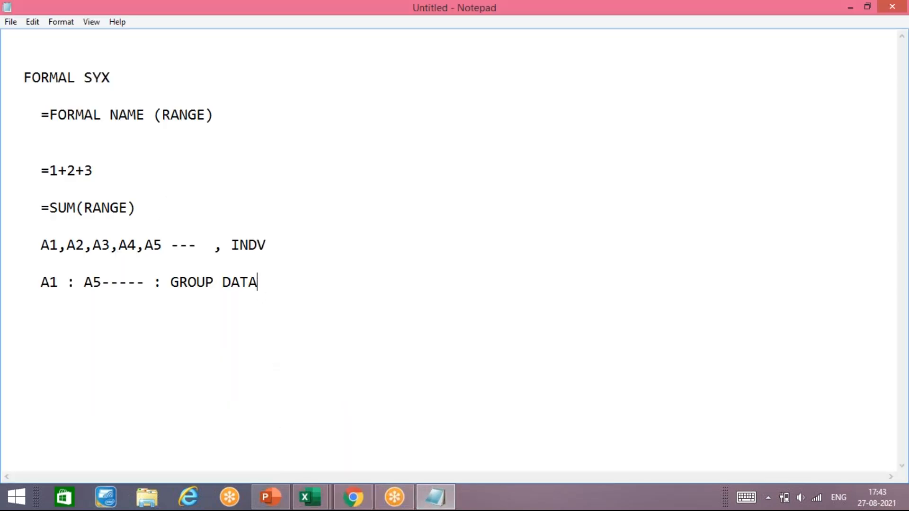
{"action": "mouse_move", "coordinate": [281, 507]}
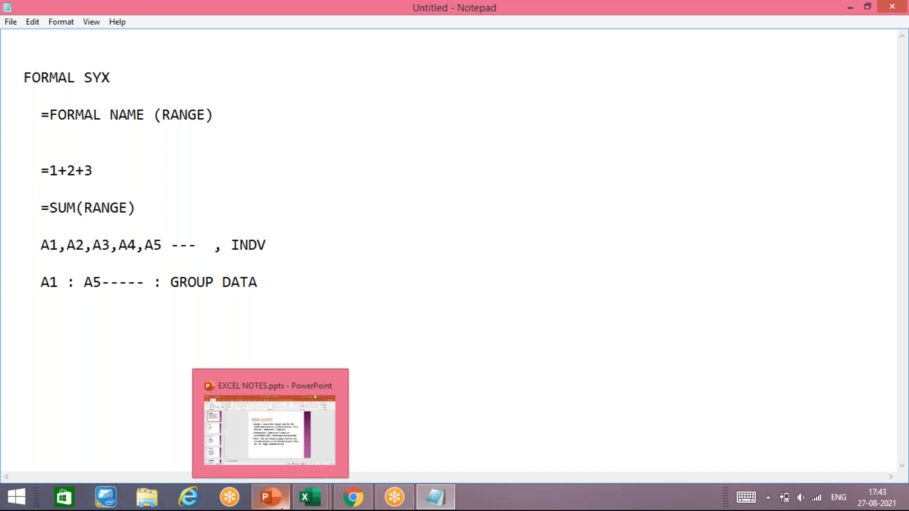
{"action": "mouse_move", "coordinate": [310, 496]}
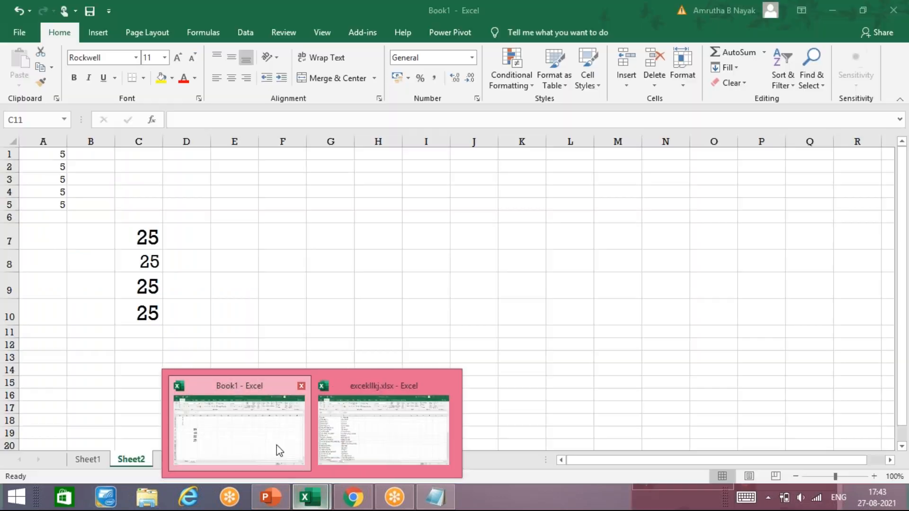
{"action": "left_click", "coordinate": [276, 445]}
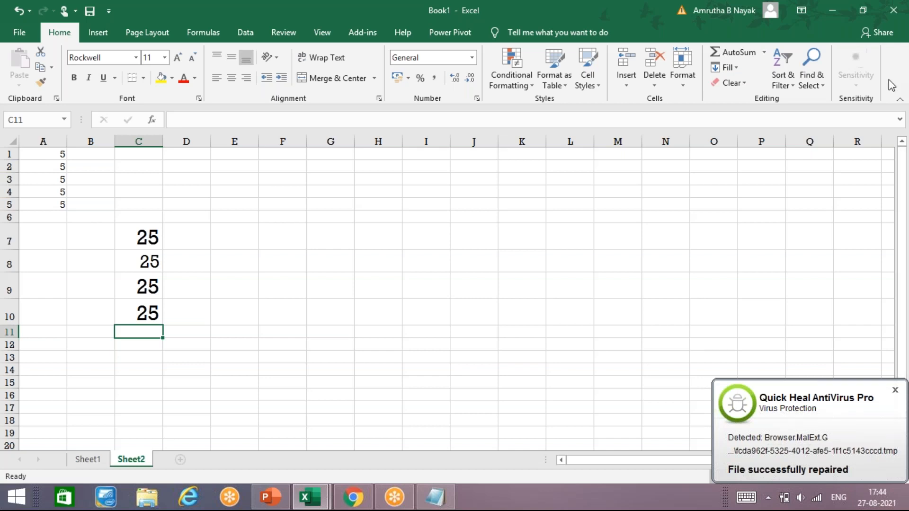
{"action": "left_click", "coordinate": [894, 389]}
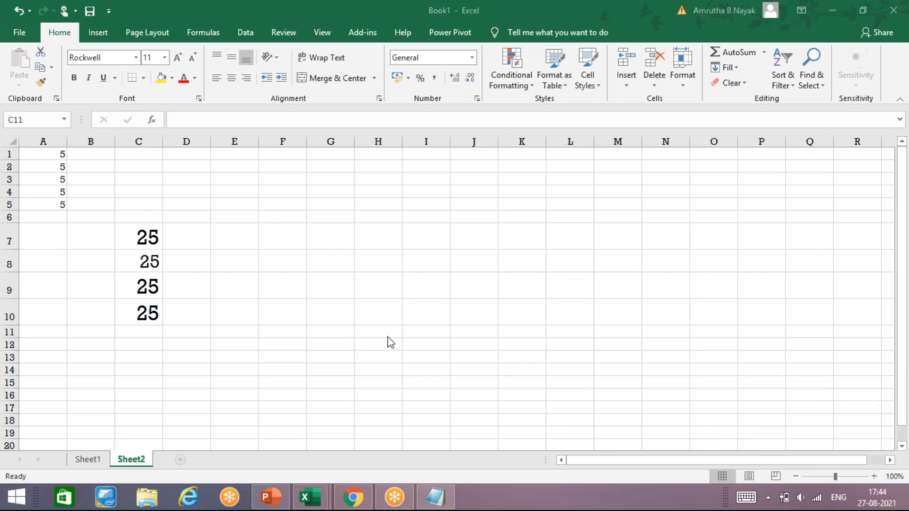
{"action": "left_click", "coordinate": [148, 306]}
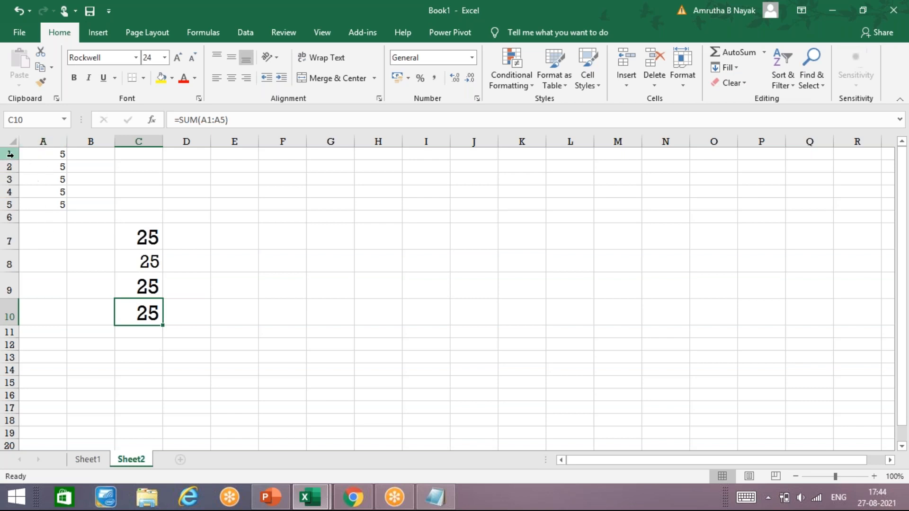
{"action": "left_click", "coordinate": [284, 506]}
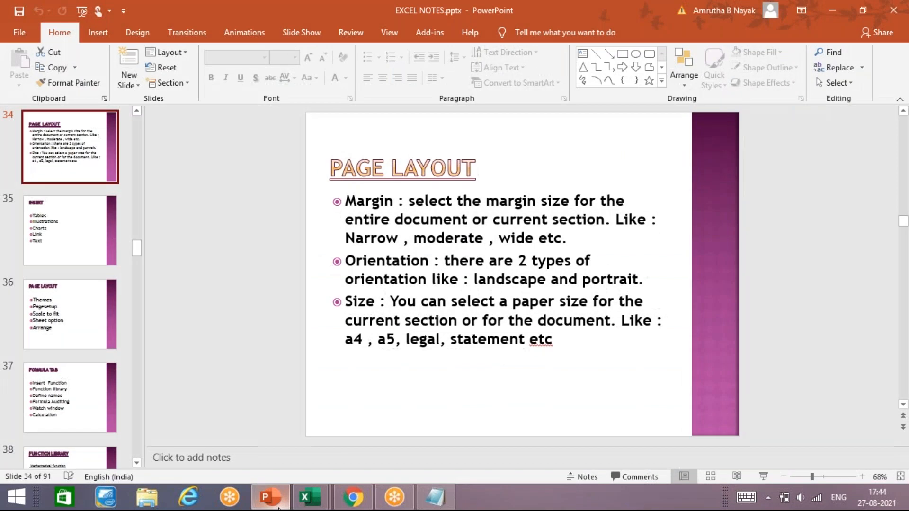
Advance the notes deck to the SUM slide, then go back to Excel's Book1.
{"action": "key", "text": "Down"}
{"action": "key", "text": "Down"}
{"action": "key", "text": "Down"}
{"action": "key", "text": "Down"}
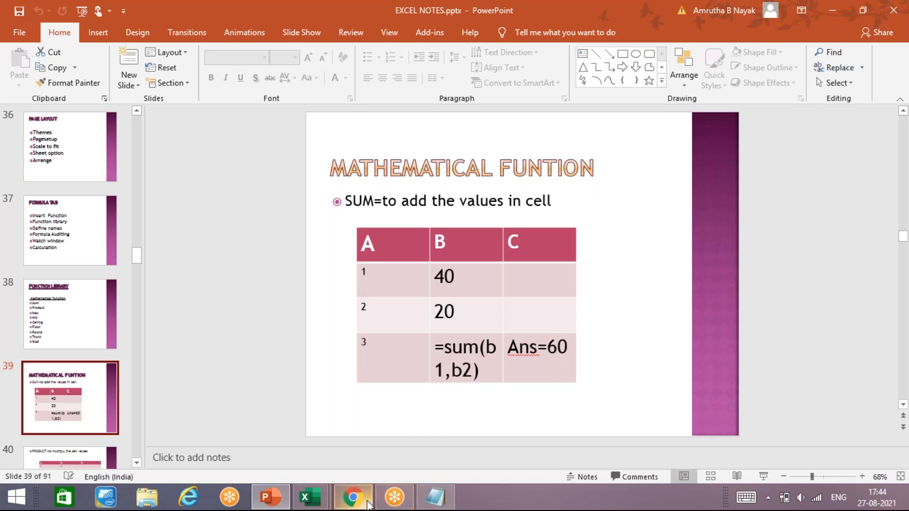
{"action": "left_click", "coordinate": [367, 504]}
{"action": "mouse_move", "coordinate": [310, 497]}
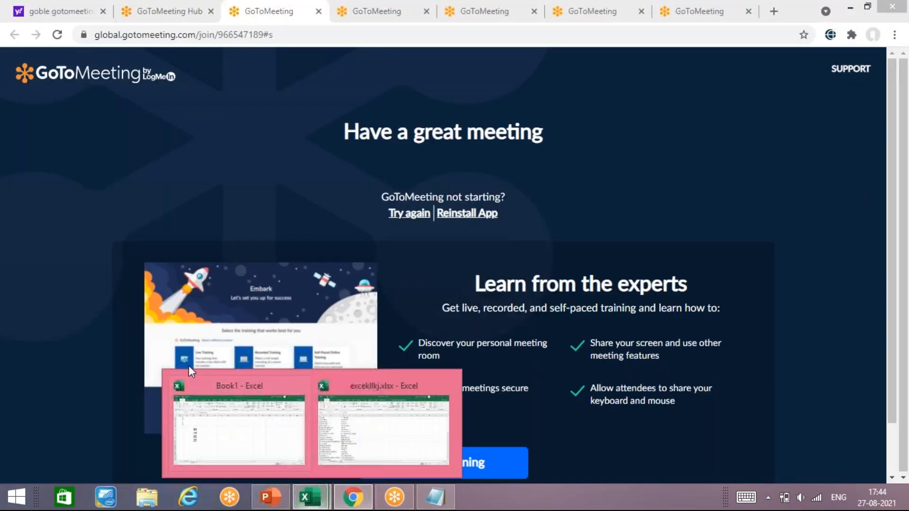
{"action": "left_click", "coordinate": [249, 430]}
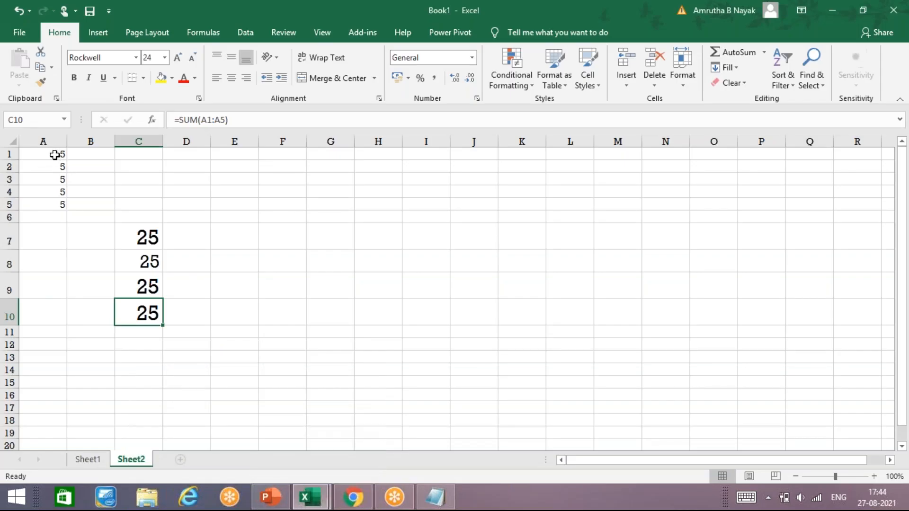
Enlarge the values in A1:A5 to font size 18.
{"action": "left_click_drag", "start_coordinate": [57, 158], "coordinate": [60, 206]}
{"action": "left_click", "coordinate": [177, 58]}
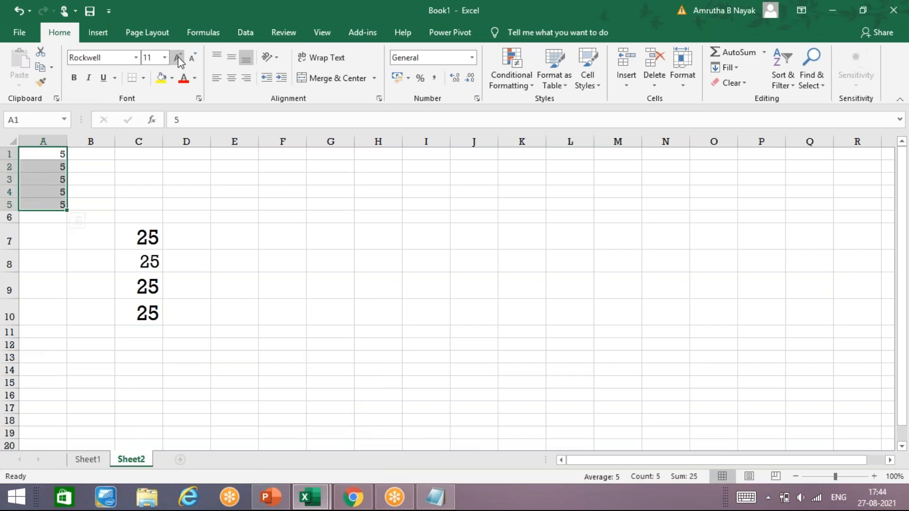
{"action": "left_click", "coordinate": [177, 57]}
{"action": "left_click", "coordinate": [177, 58]}
{"action": "left_click", "coordinate": [177, 57]}
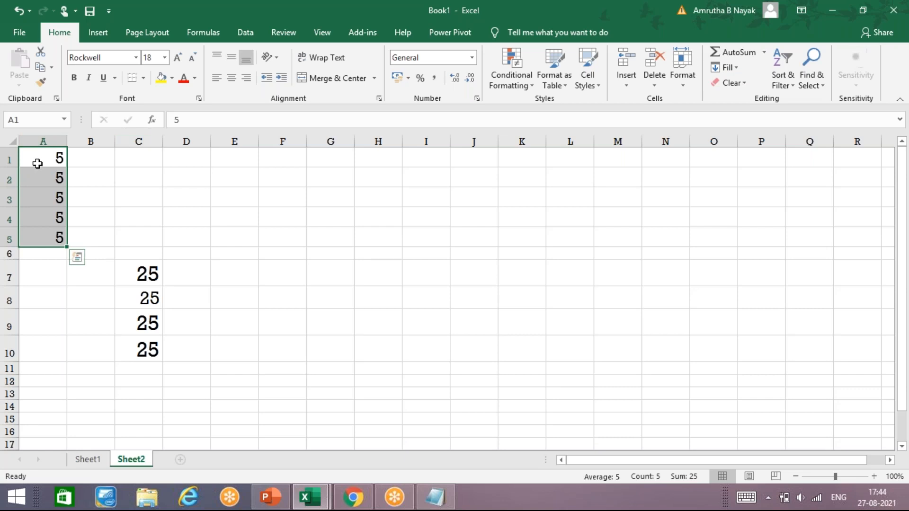
Type stray text into C7, erase it, then undo with Ctrl+Z.
{"action": "left_click", "coordinate": [71, 291]}
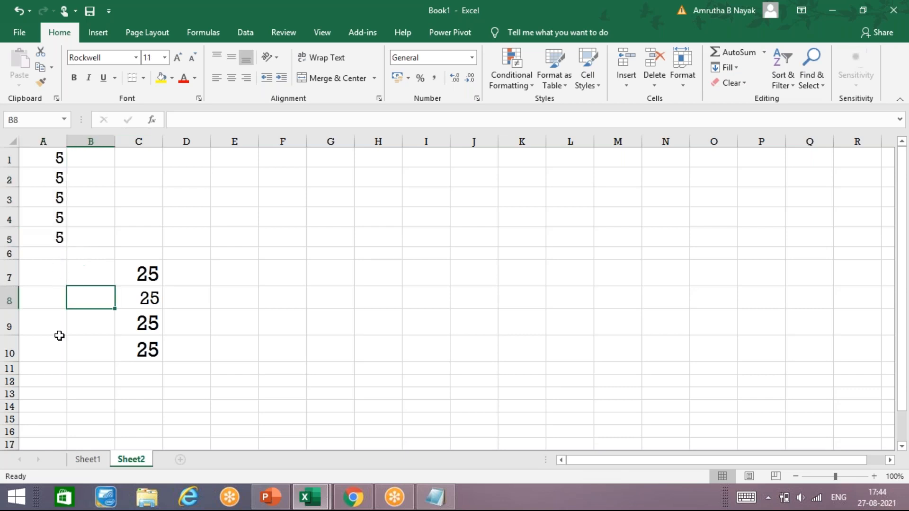
{"action": "left_click", "coordinate": [48, 280]}
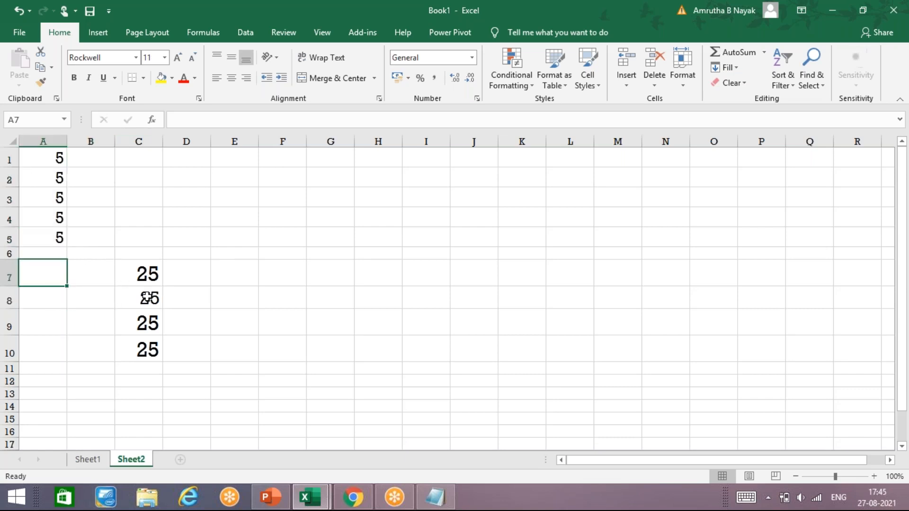
{"action": "left_click", "coordinate": [135, 277]}
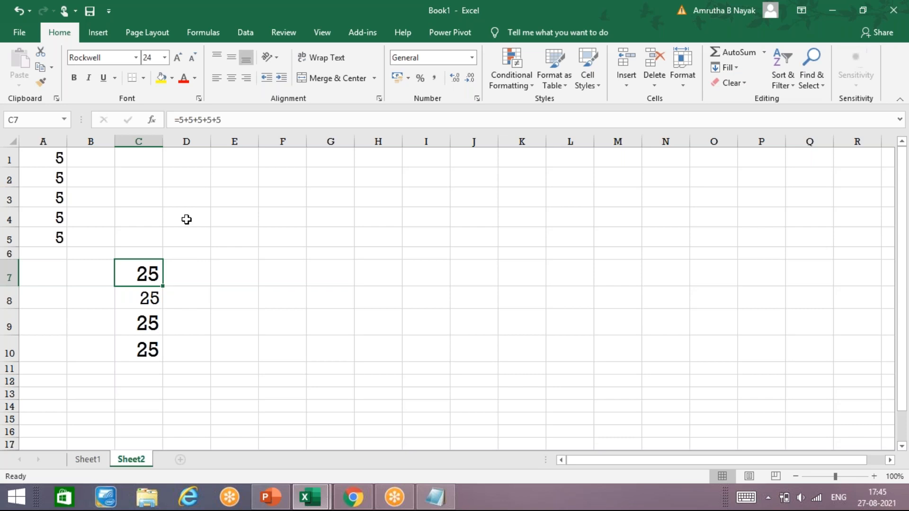
{"action": "type", "text": "KJCH"}
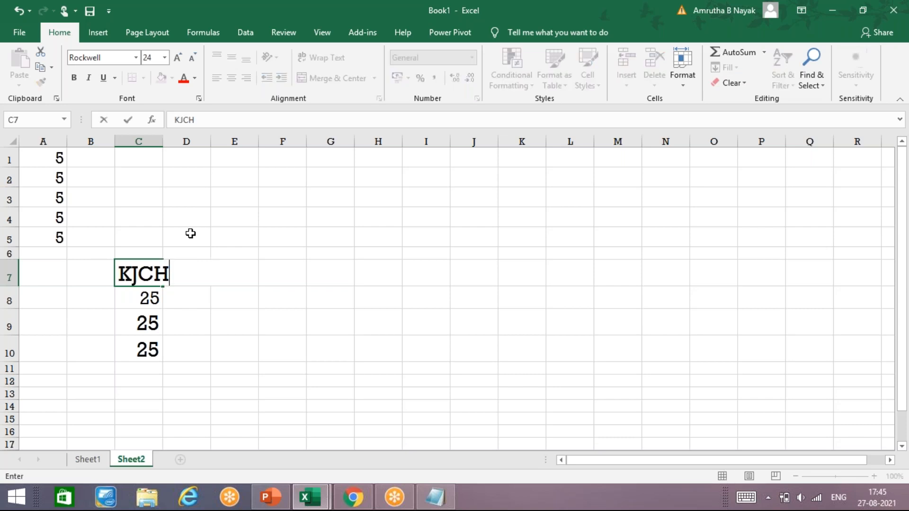
{"action": "key", "text": "BackSpace"}
{"action": "key", "text": "BackSpace"}
{"action": "key", "text": "BackSpace"}
{"action": "key", "text": "BackSpace"}
{"action": "key", "text": "BackSpace"}
{"action": "key", "text": "Return"}
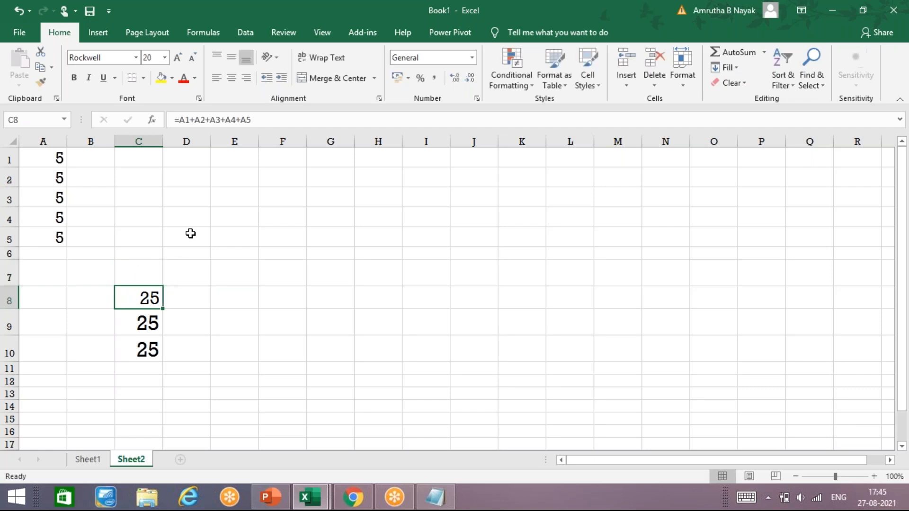
{"action": "key", "text": "Up"}
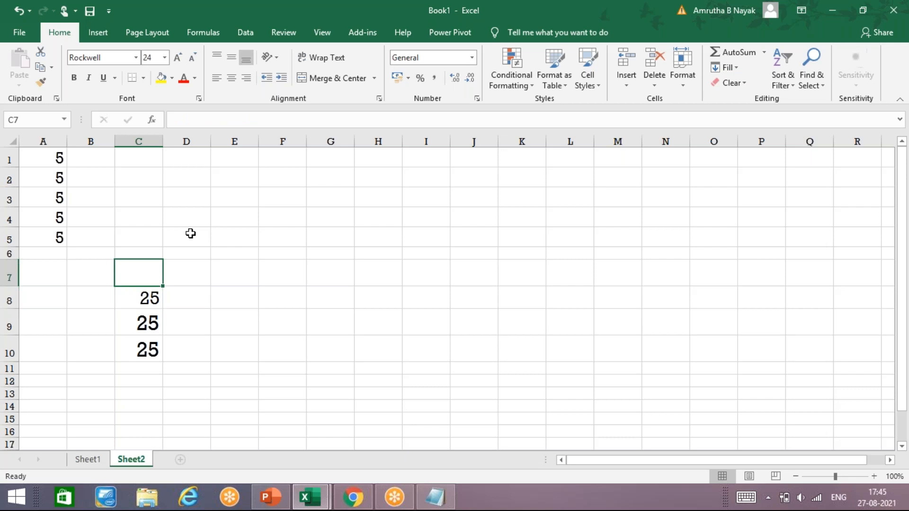
{"action": "key", "text": "ctrl+z"}
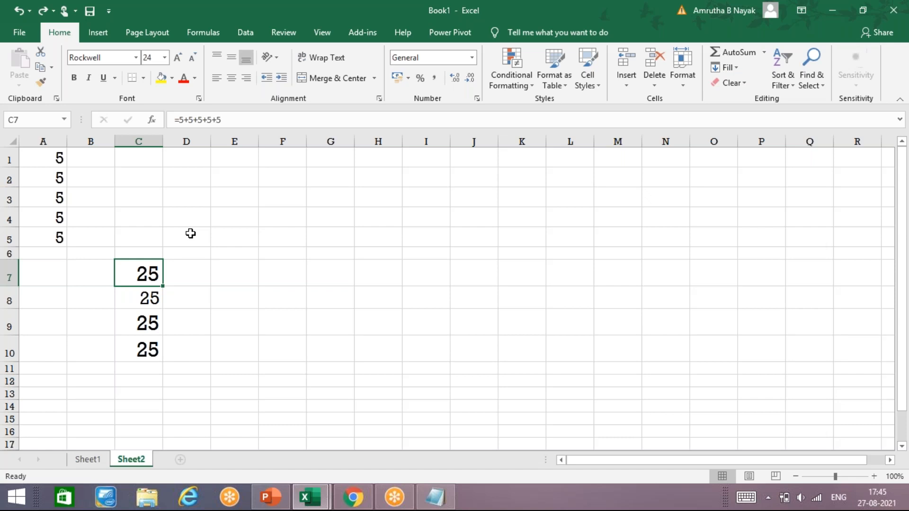
{"action": "left_click", "coordinate": [235, 116]}
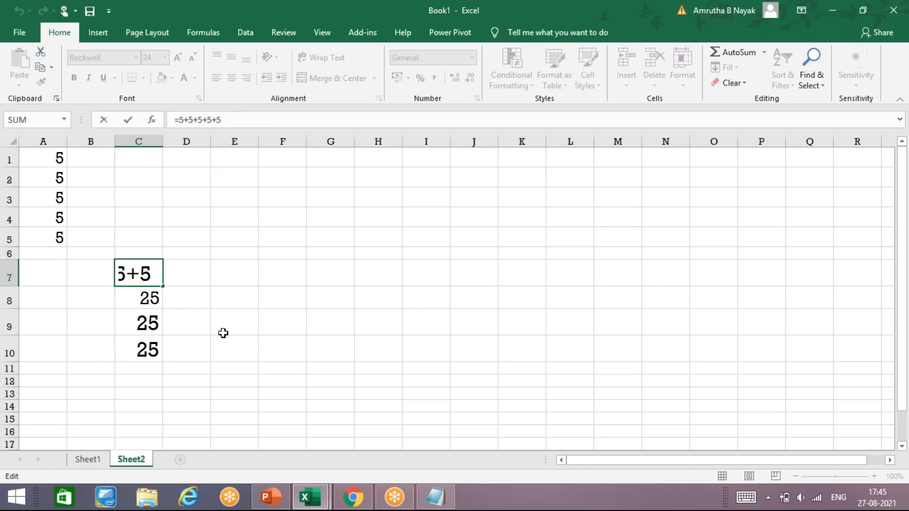
{"action": "left_click", "coordinate": [182, 348]}
{"action": "left_click", "coordinate": [152, 262]}
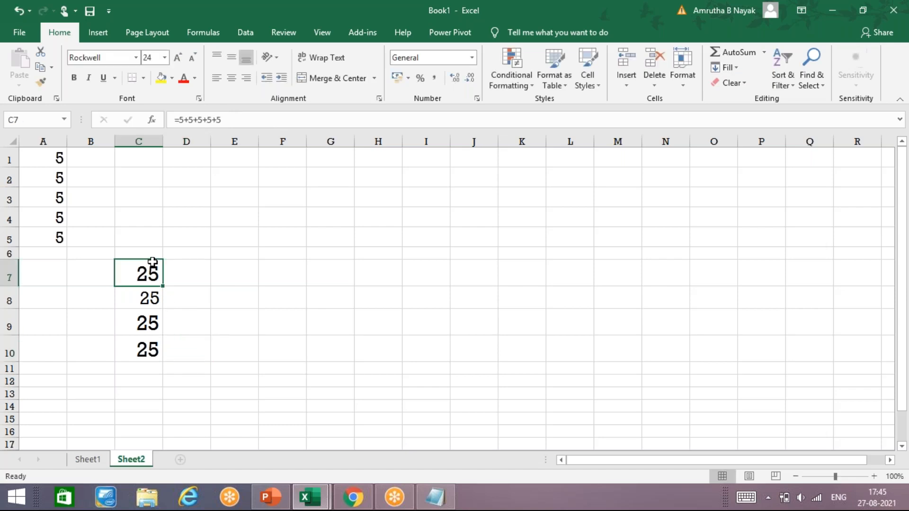
{"action": "double_click", "coordinate": [156, 265]}
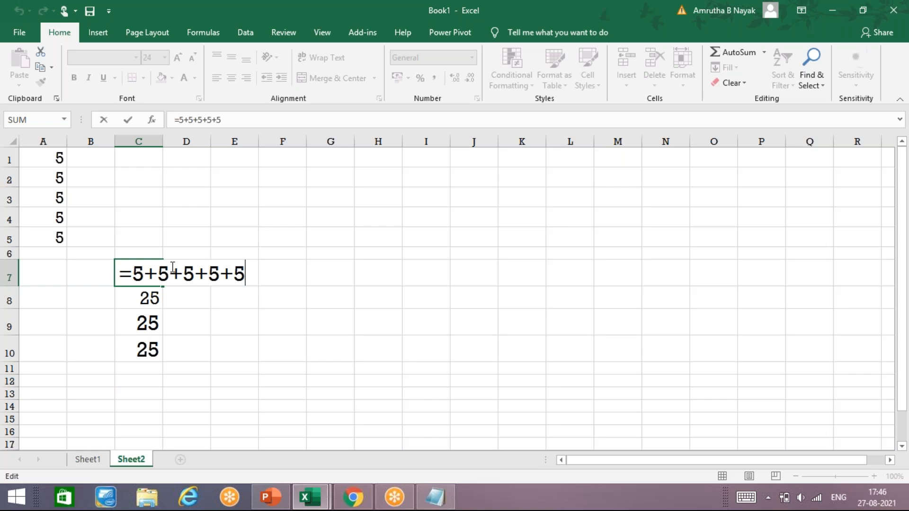
{"action": "key", "text": "Return"}
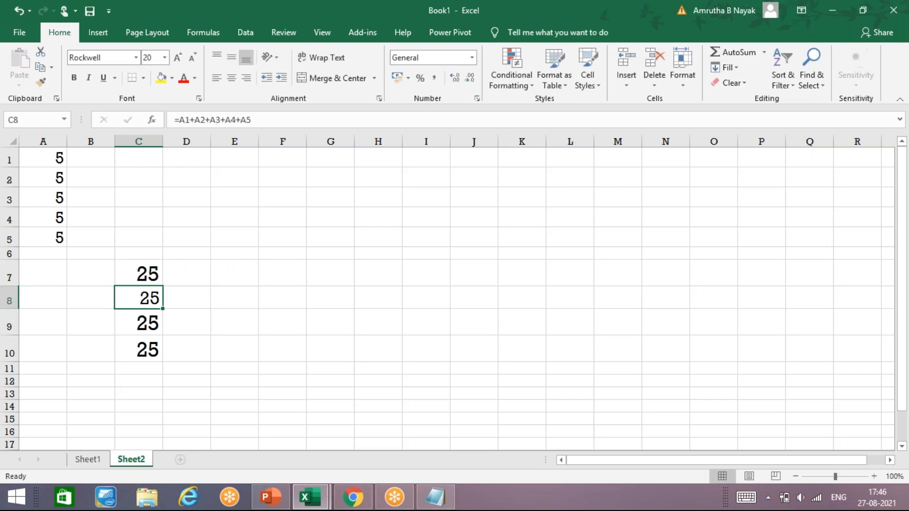
{"action": "key", "text": "F2"}
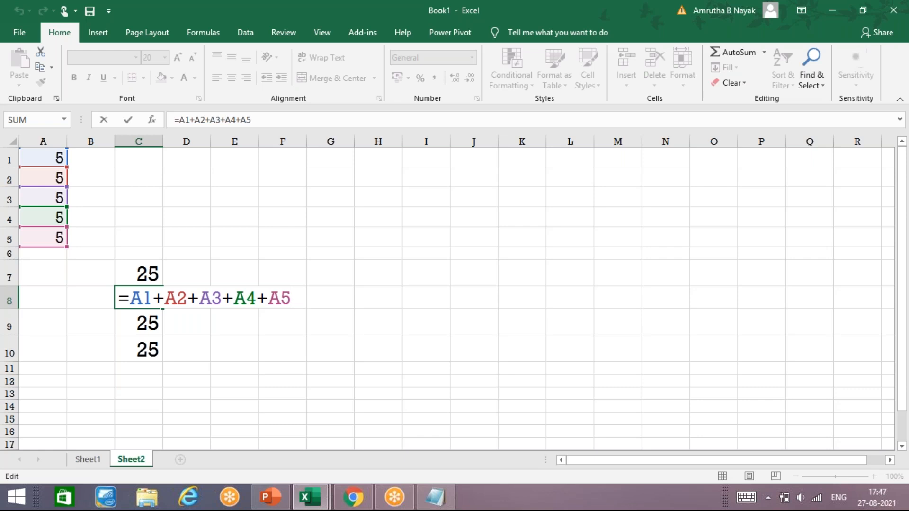
{"action": "key", "text": "ctrl+Return"}
{"action": "key", "text": "Up"}
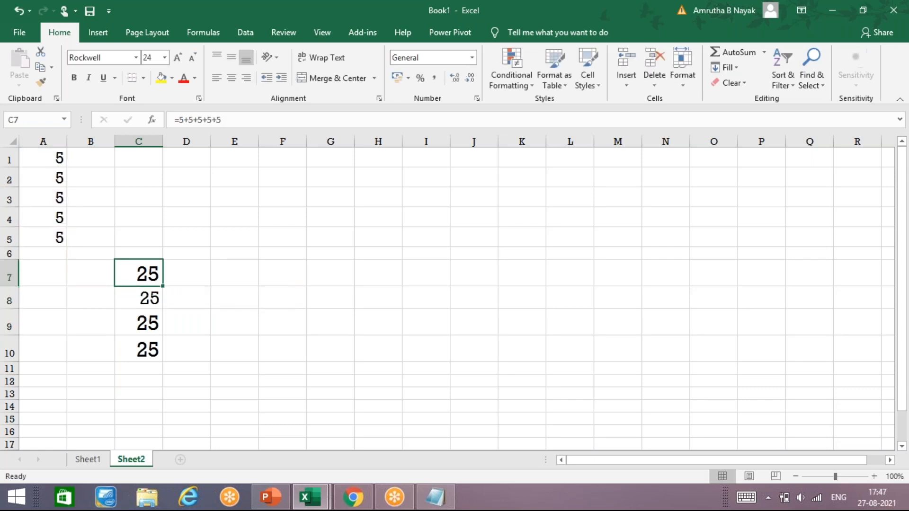
{"action": "key", "text": "XF86AudioLowerVolume"}
{"action": "key", "text": "F2"}
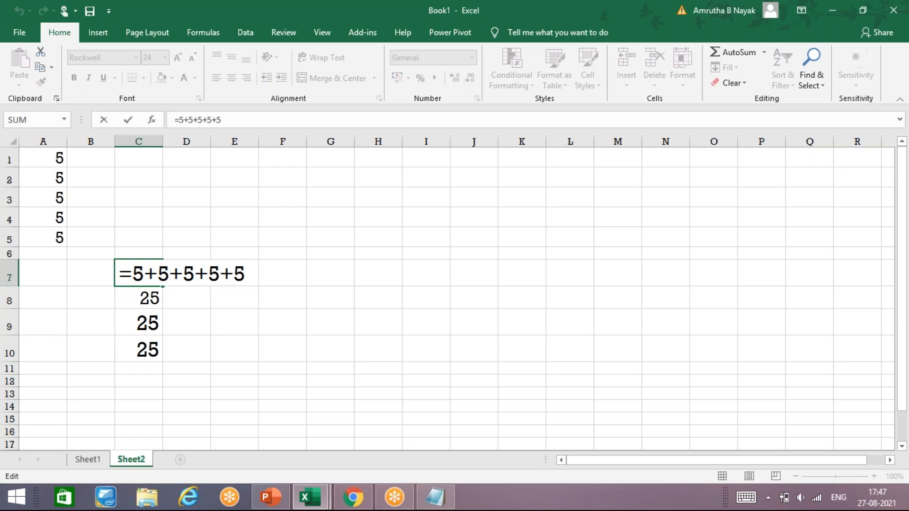
{"action": "key", "text": "Return"}
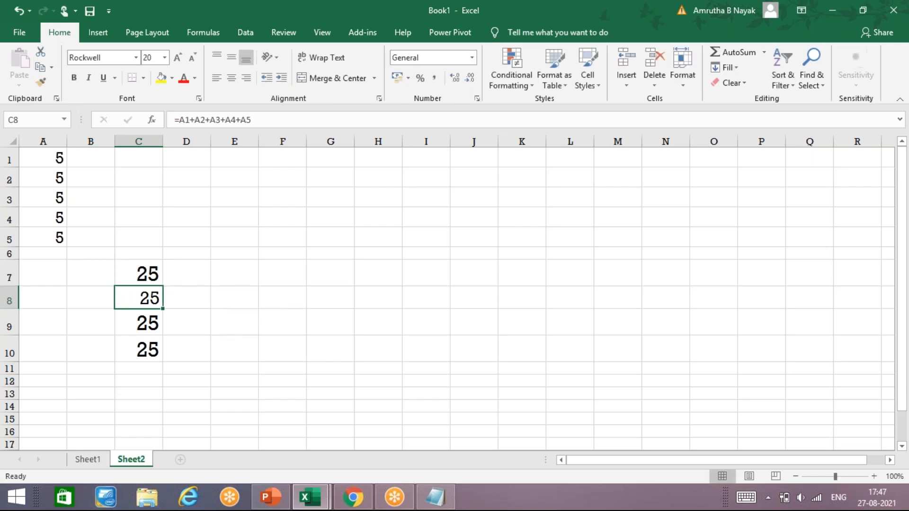
{"action": "key", "text": "F2"}
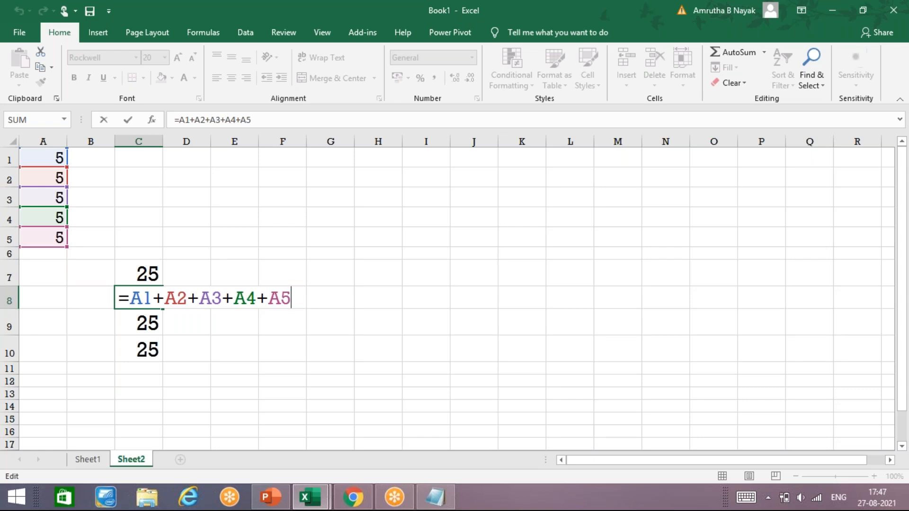
{"action": "key", "text": "Return"}
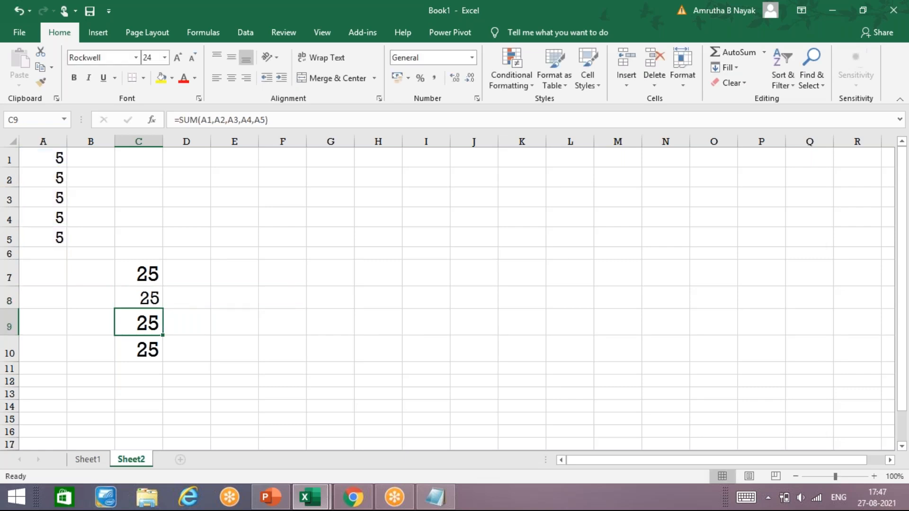
{"action": "key", "text": "F2"}
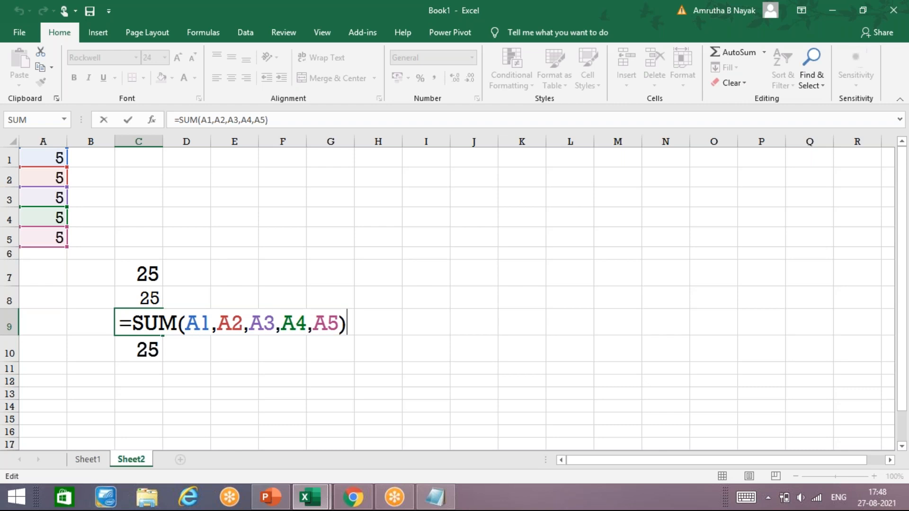
{"action": "key", "text": "Return"}
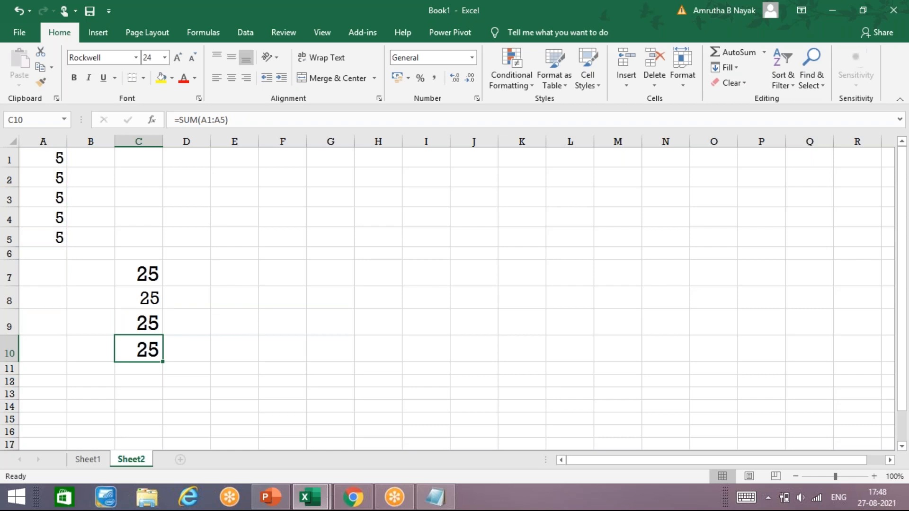
{"action": "key", "text": "F2"}
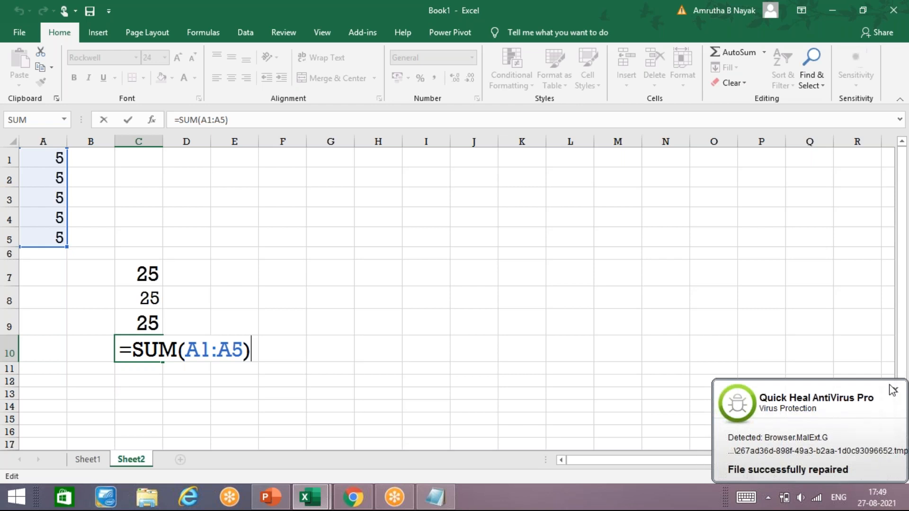
{"action": "left_click", "coordinate": [893, 390]}
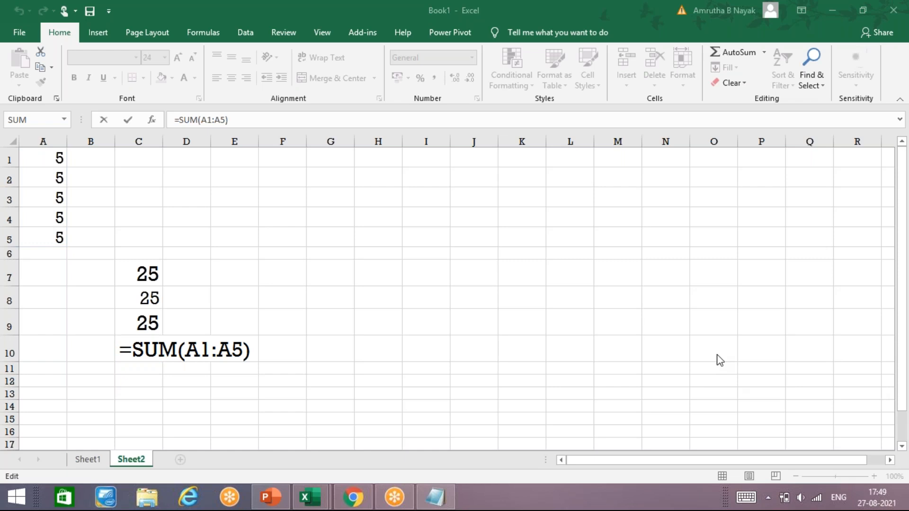
{"action": "left_click", "coordinate": [145, 372]}
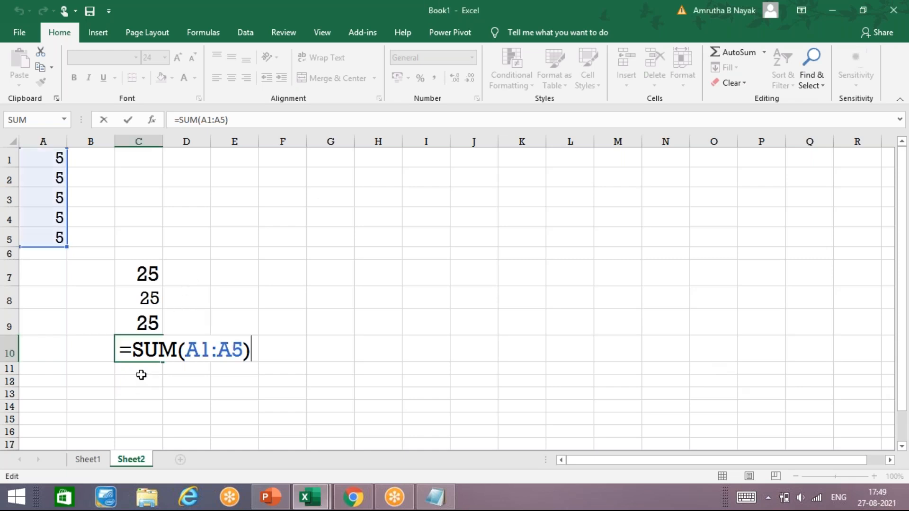
{"action": "left_click", "coordinate": [145, 372]}
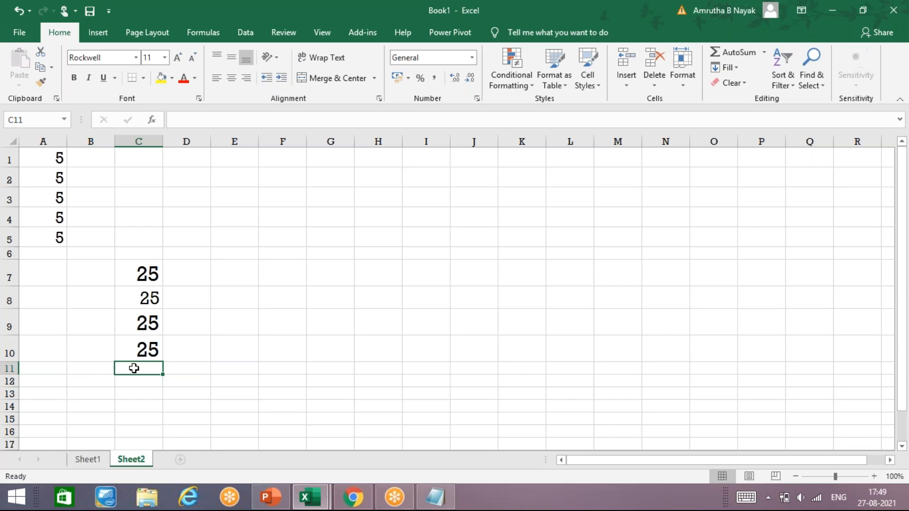
Set the font size of C11:C12 to 16.
{"action": "left_click_drag", "start_coordinate": [127, 371], "coordinate": [128, 381]}
{"action": "left_click", "coordinate": [177, 59]}
{"action": "left_click", "coordinate": [177, 58]}
{"action": "left_click", "coordinate": [177, 58]}
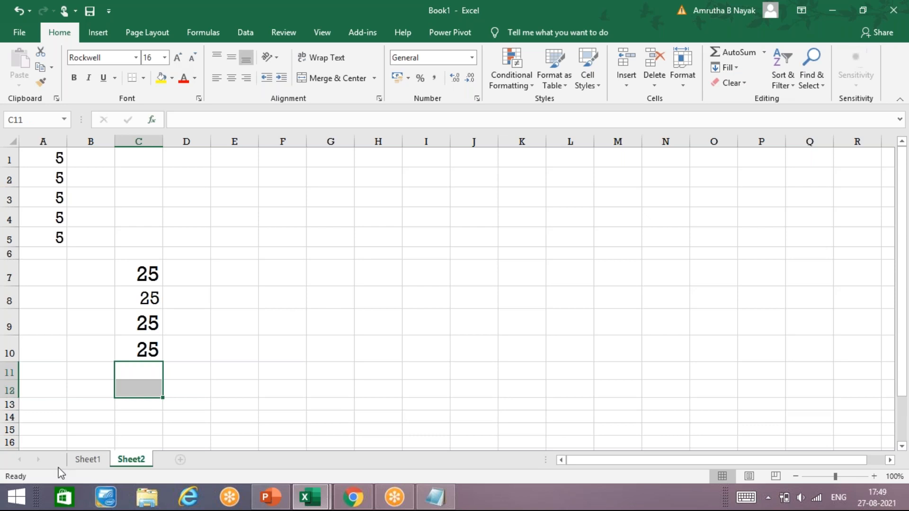
Enter =SUM(A1:A5) in C11 by dragging over A1:A5, giving 25.
{"action": "left_click", "coordinate": [124, 377]}
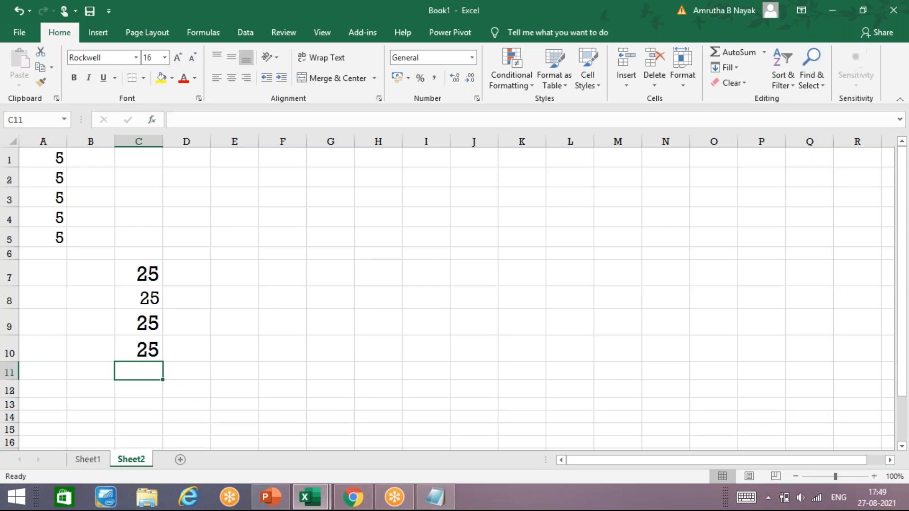
{"action": "type", "text": "="}
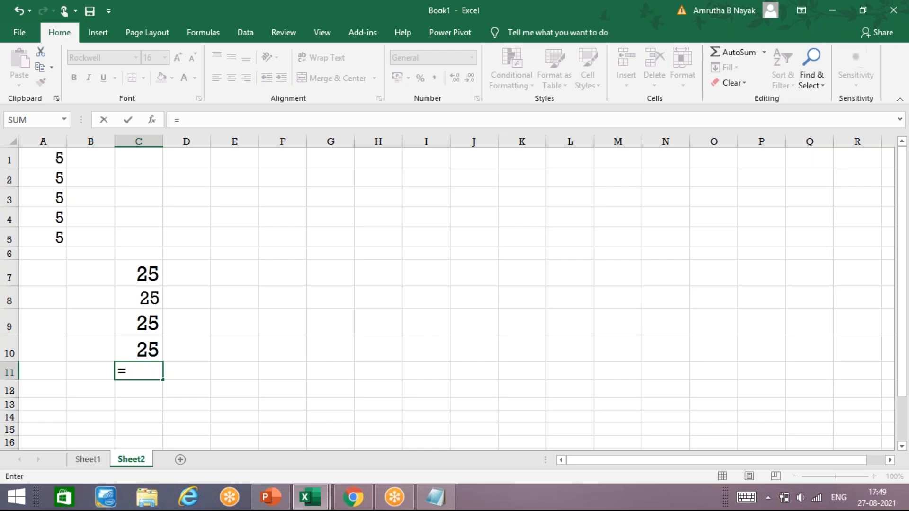
{"action": "type", "text": "PRODUCT"}
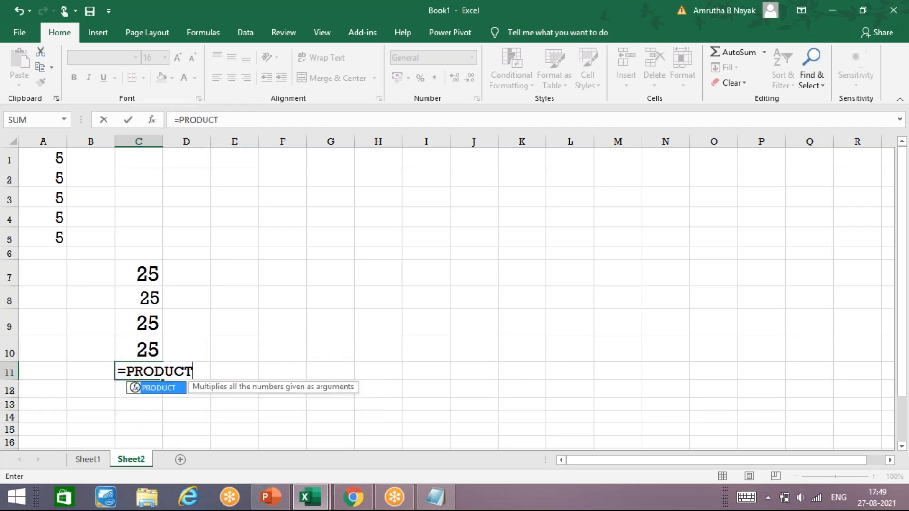
{"action": "type", "text": "("}
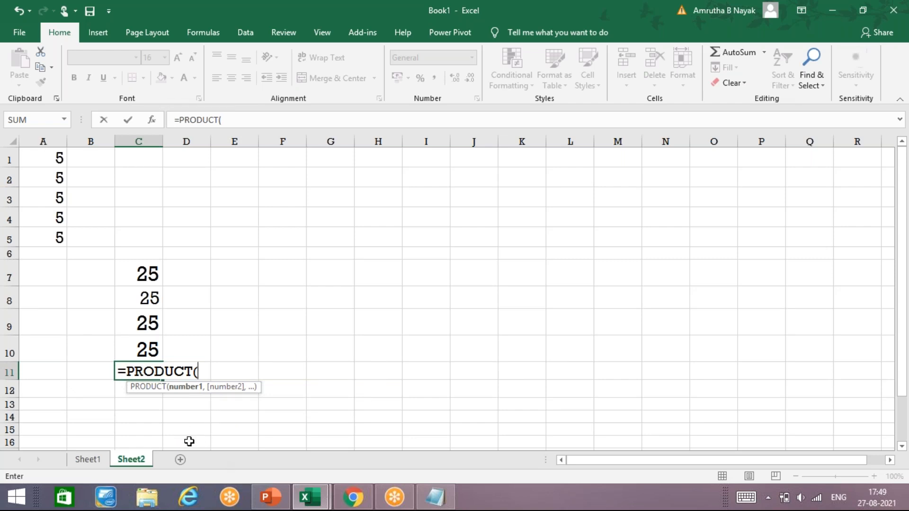
{"action": "key", "text": "BackSpace"}
{"action": "key", "text": "BackSpace"}
{"action": "key", "text": "BackSpace"}
{"action": "key", "text": "BackSpace"}
{"action": "key", "text": "BackSpace"}
{"action": "key", "text": "BackSpace"}
{"action": "key", "text": "BackSpace"}
{"action": "key", "text": "BackSpace"}
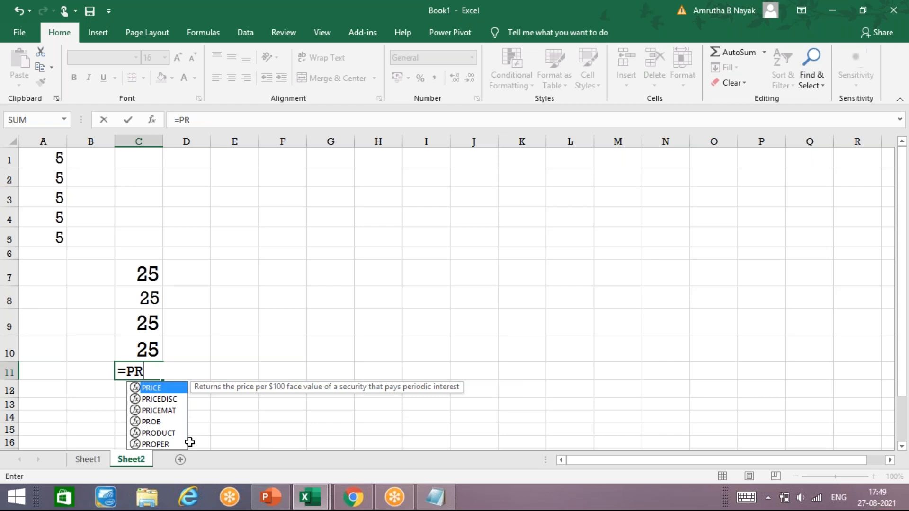
{"action": "type", "text": "SUM"}
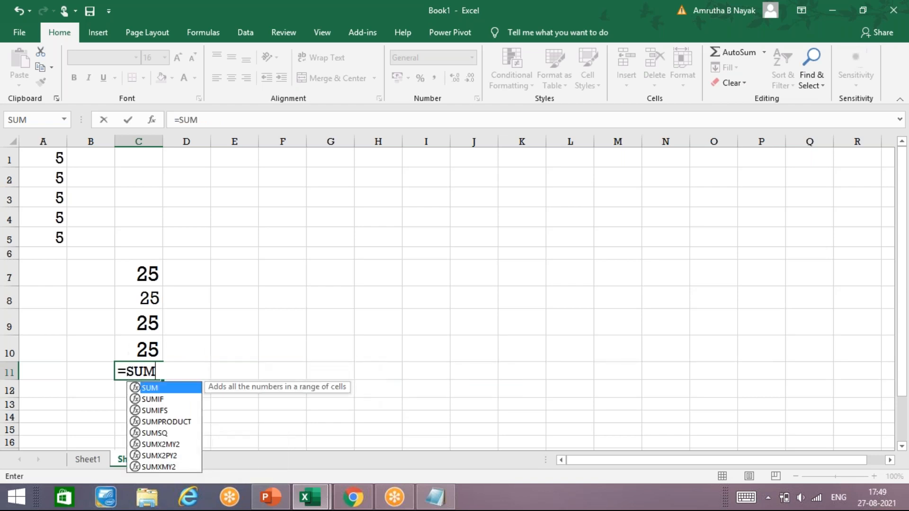
{"action": "type", "text": "("}
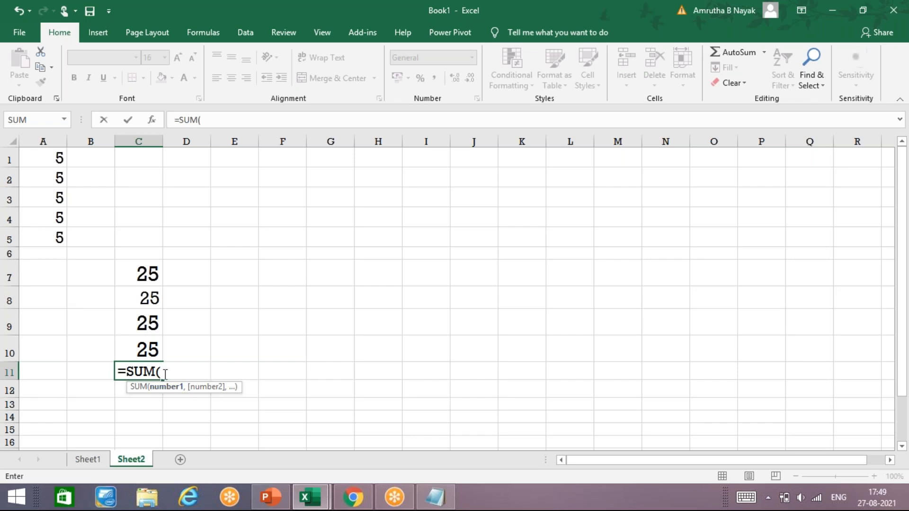
{"action": "left_click", "coordinate": [53, 158]}
{"action": "left_click_drag", "start_coordinate": [53, 157], "coordinate": [45, 229]}
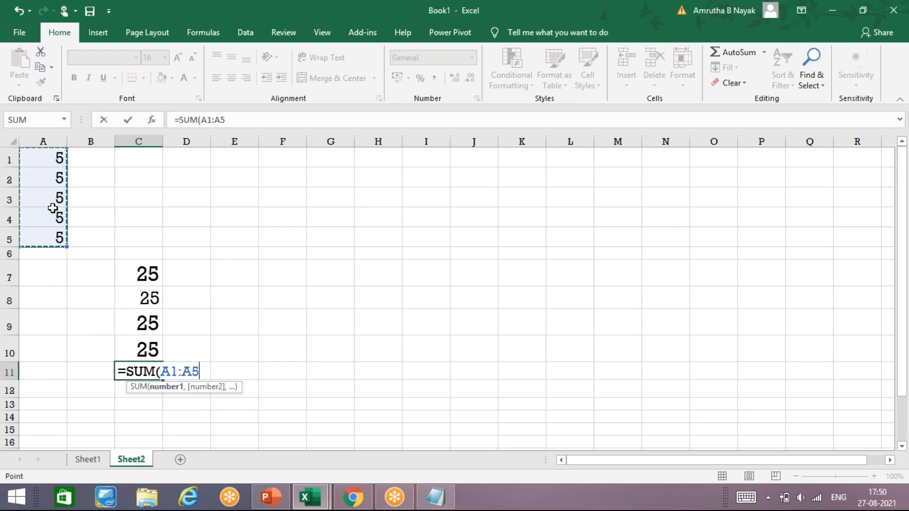
{"action": "key", "text": "Return"}
Make C12 =SUM(A1) so it shows 5, and enter 5 in A6.
{"action": "type", "text": "=SUM"}
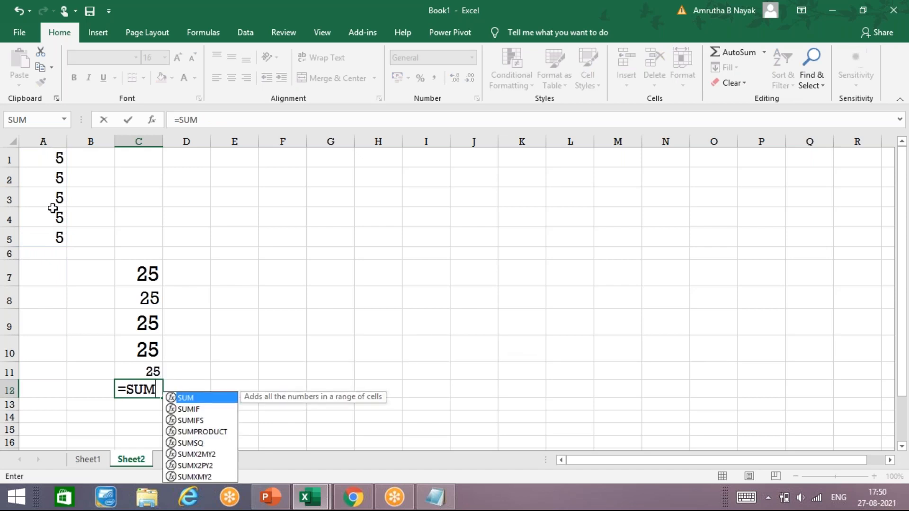
{"action": "type", "text": "("}
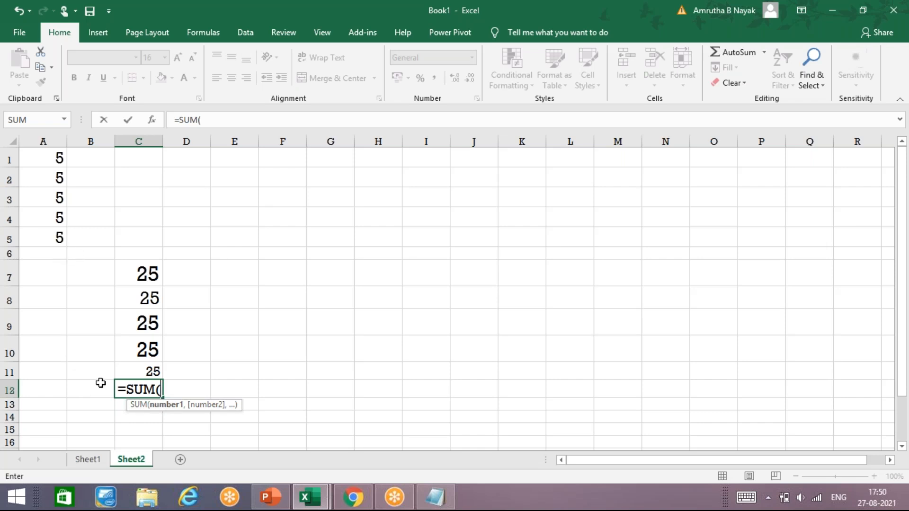
{"action": "type", "text": "A1,A"}
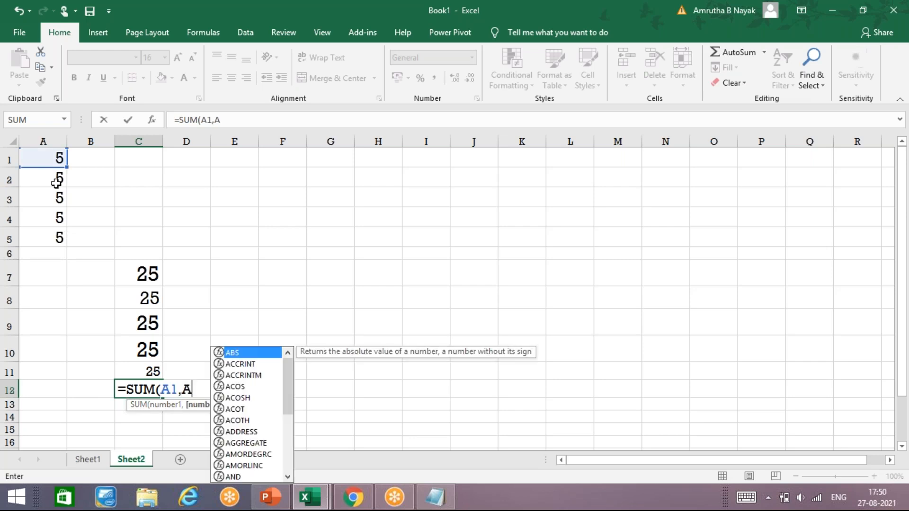
{"action": "type", "text": "2,A5"}
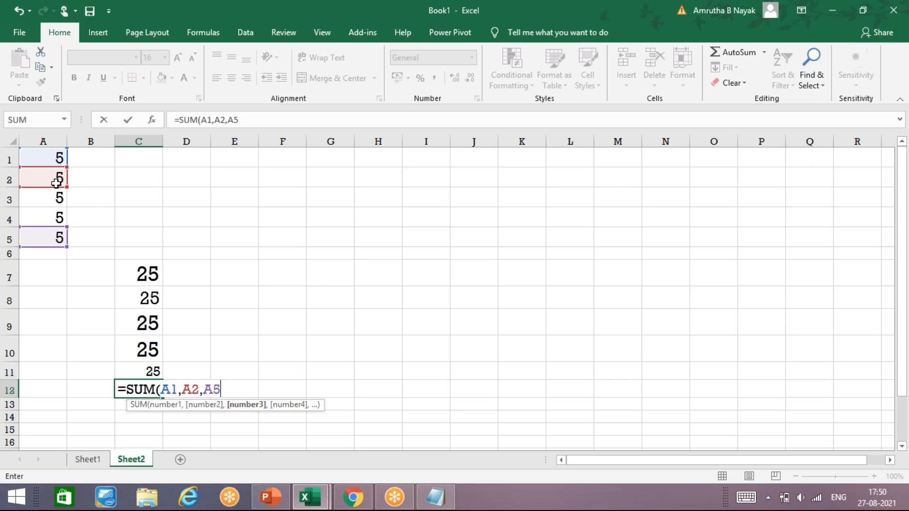
{"action": "key", "text": "BackSpace"}
{"action": "key", "text": "BackSpace"}
{"action": "key", "text": "BackSpace"}
{"action": "key", "text": "BackSpace"}
{"action": "key", "text": "BackSpace"}
{"action": "key", "text": "BackSpace"}
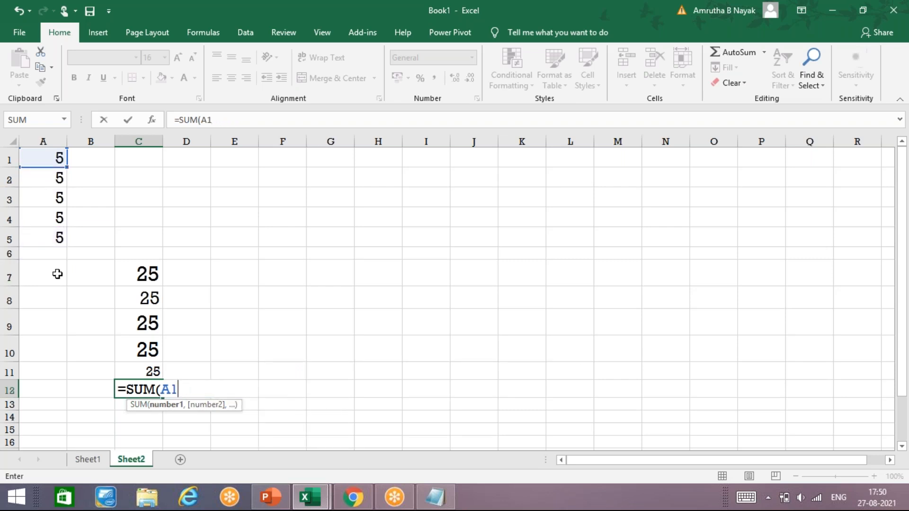
{"action": "left_click", "coordinate": [56, 250]}
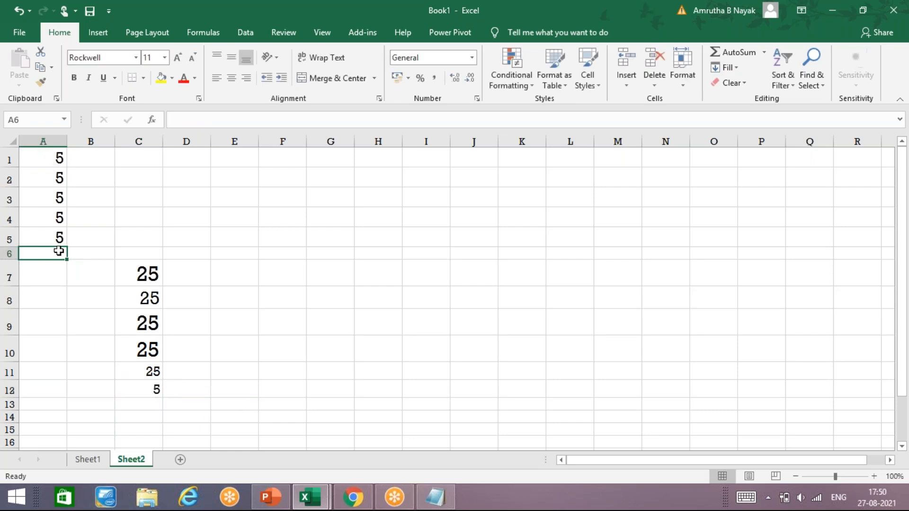
{"action": "type", "text": "5"}
{"action": "key", "text": "Return"}
Enter 5 in A7 and review the formulas in C10 through C12.
{"action": "type", "text": "5"}
{"action": "key", "text": "Return"}
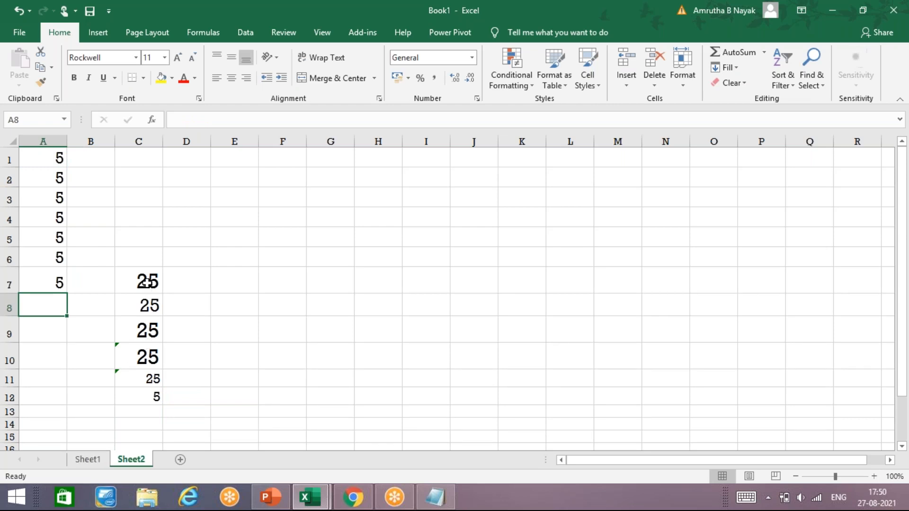
{"action": "left_click", "coordinate": [135, 353]}
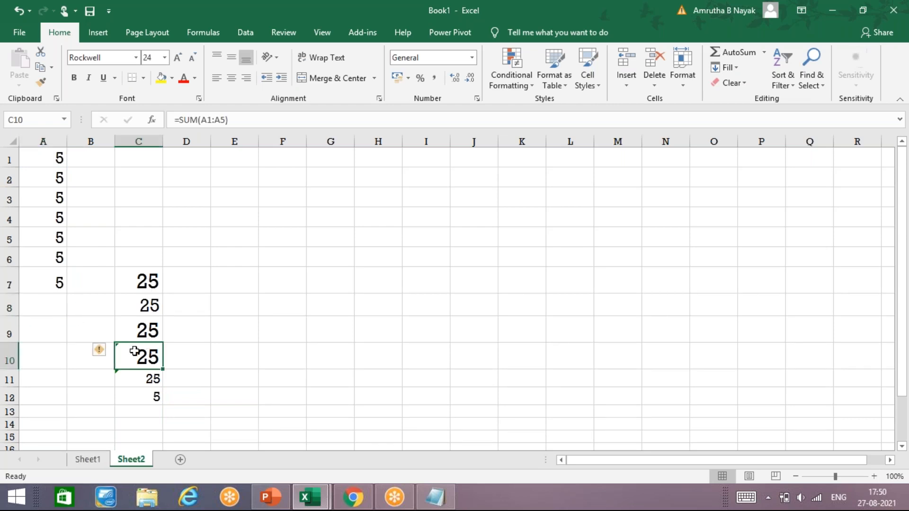
{"action": "left_click", "coordinate": [139, 379]}
{"action": "left_click", "coordinate": [142, 410]}
{"action": "left_click", "coordinate": [146, 398]}
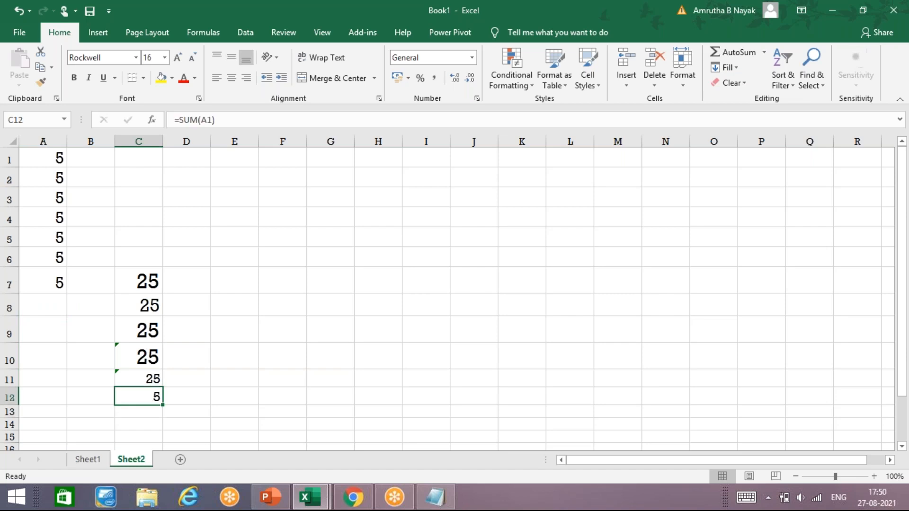
Edit C12's formula in the formula bar to =SUM(A1:A3,A7).
{"action": "left_click", "coordinate": [231, 117]}
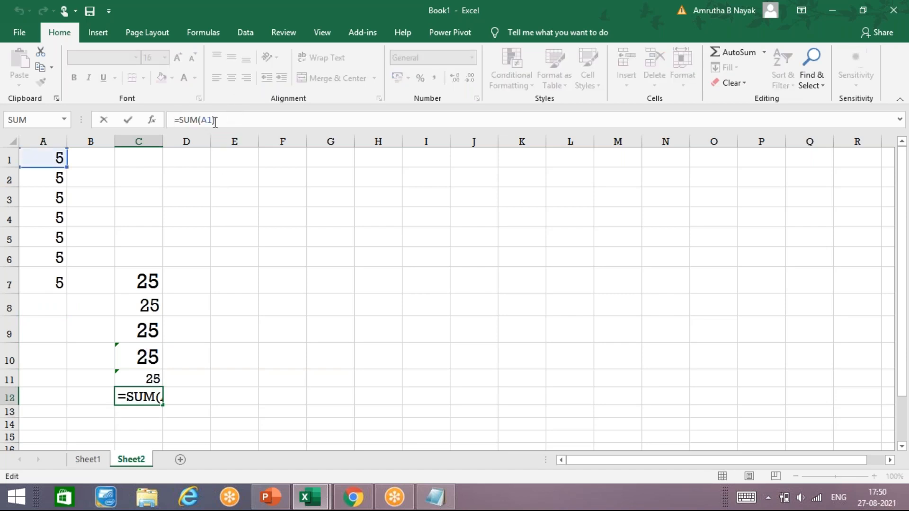
{"action": "left_click", "coordinate": [215, 119]}
{"action": "key", "text": "BackSpace"}
{"action": "type", "text": ","}
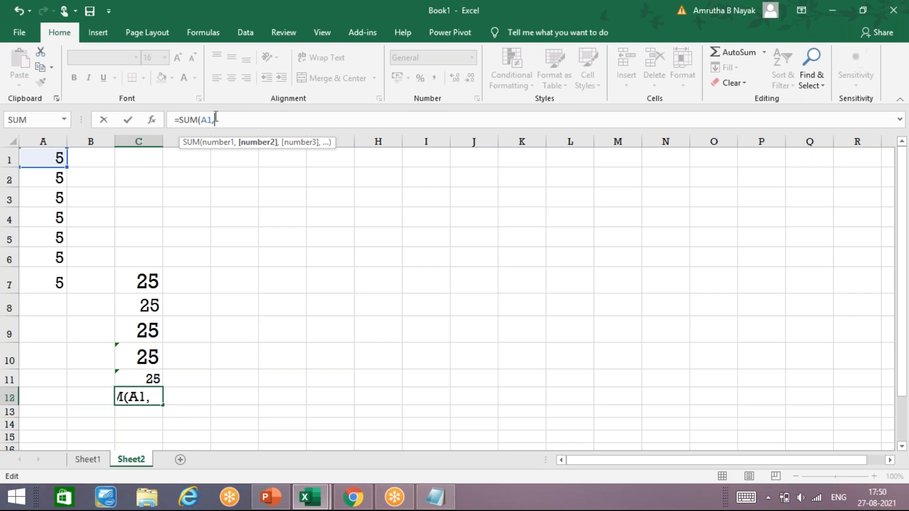
{"action": "key", "text": "BackSpace"}
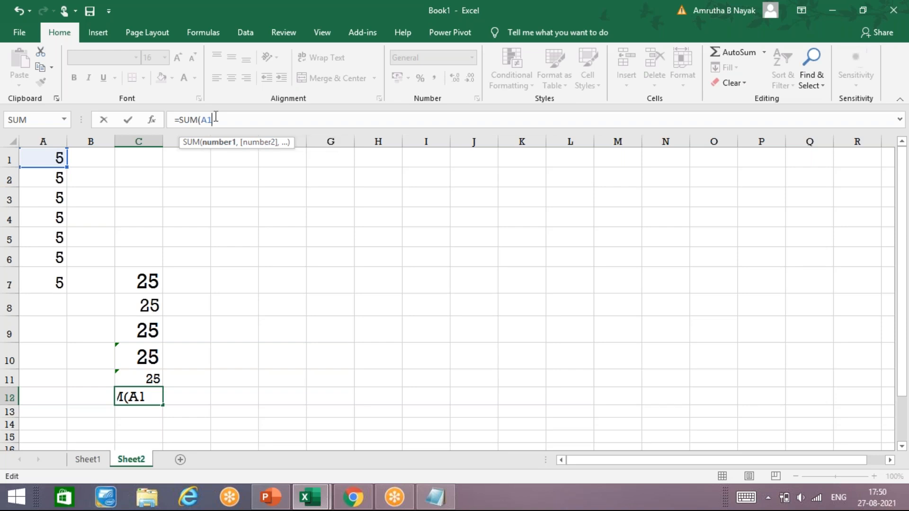
{"action": "type", "text": ":A3"}
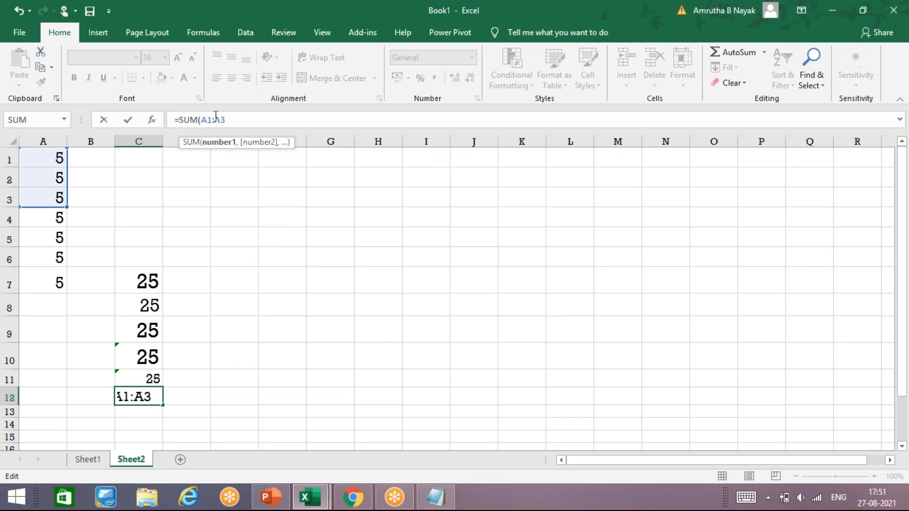
{"action": "type", "text": ","}
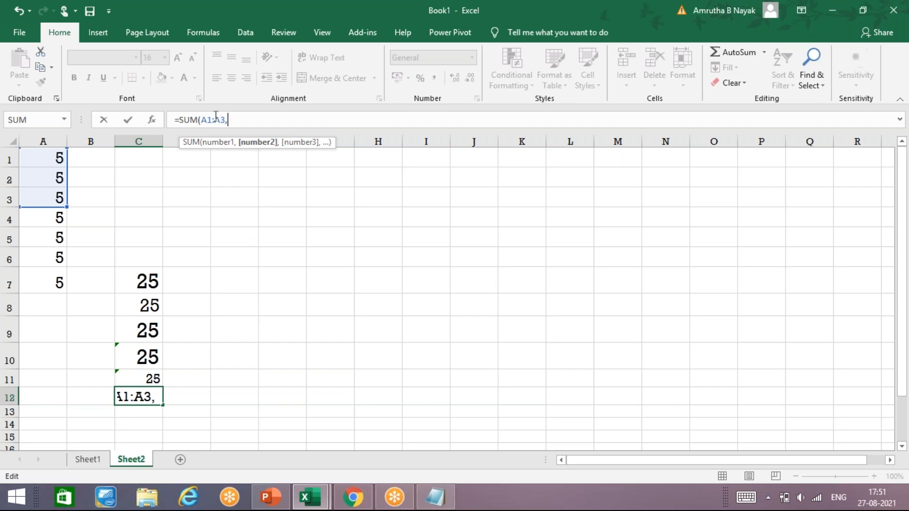
{"action": "type", "text": "A"}
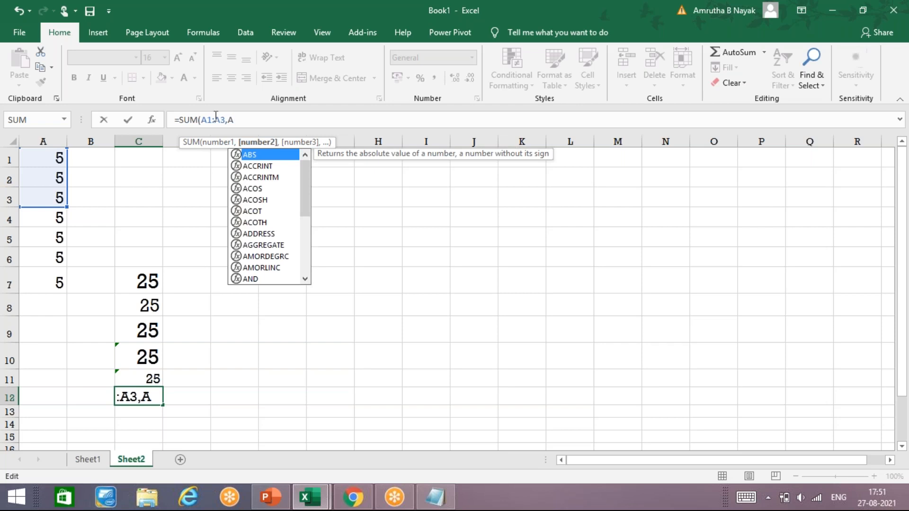
{"action": "type", "text": "7"}
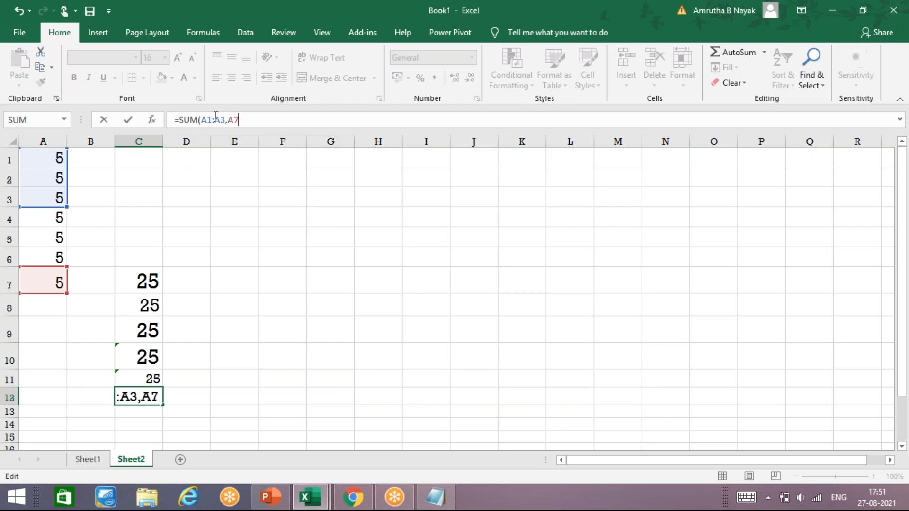
{"action": "key", "text": "Return"}
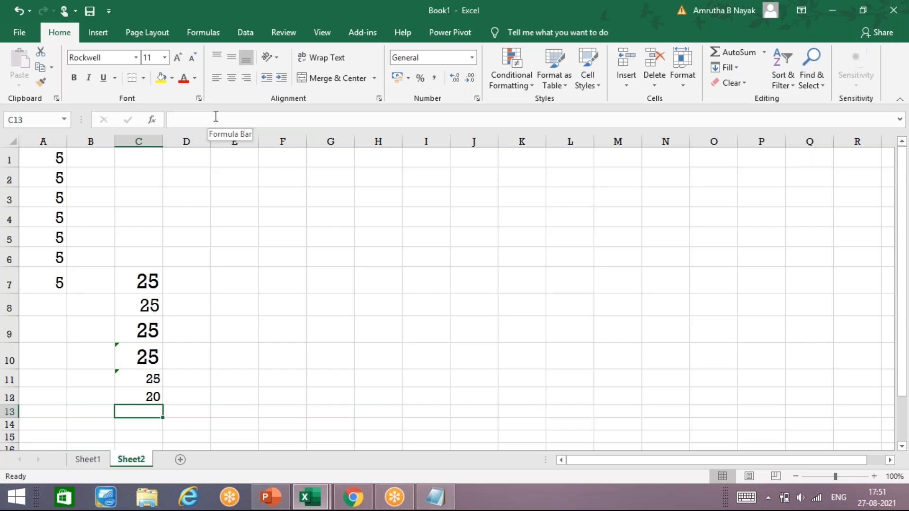
Enter =SUM(A1:A3,A6:A7) in C13 to total the two ranges.
{"action": "key", "text": "Up"}
{"action": "key", "text": "Down"}
{"action": "type", "text": "=SUM"}
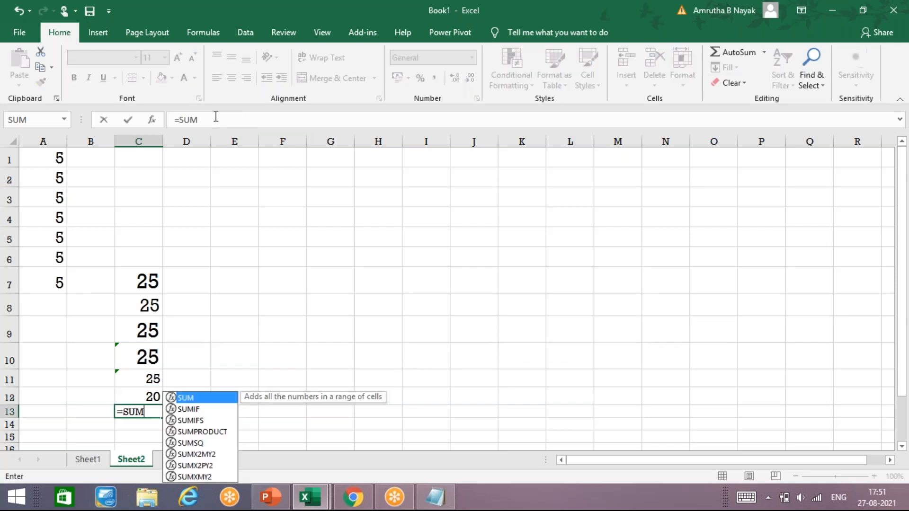
{"action": "type", "text": "("}
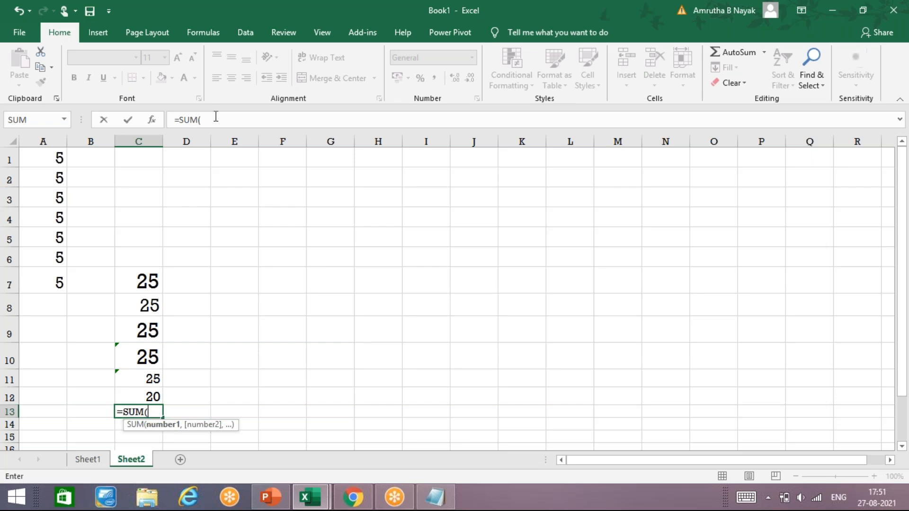
{"action": "type", "text": "A1:"}
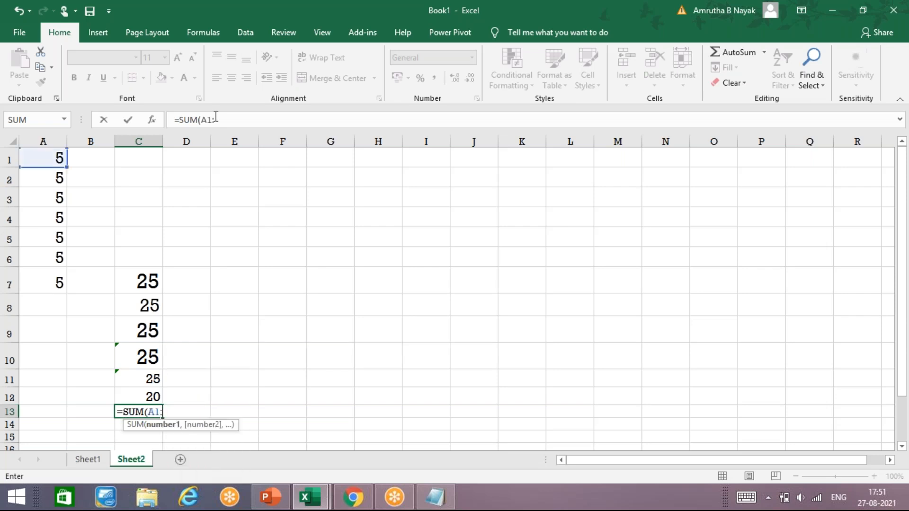
{"action": "type", "text": "A3,"}
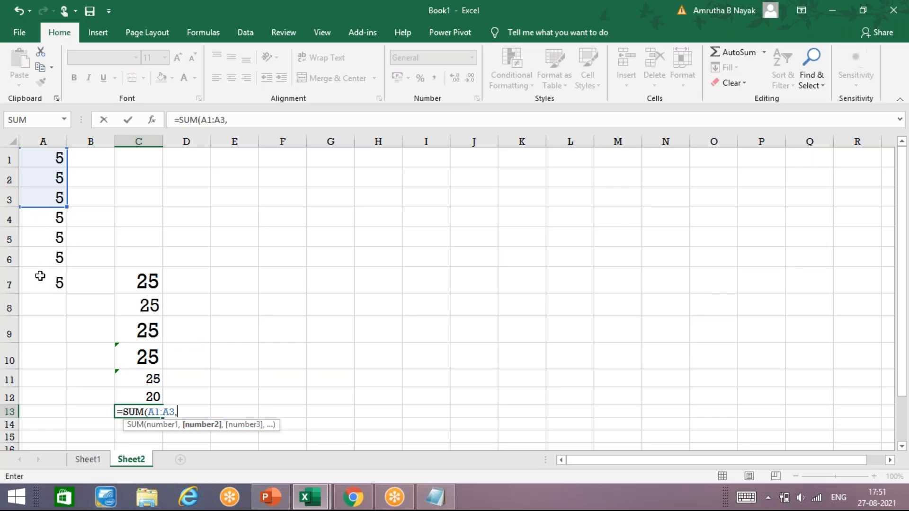
{"action": "type", "text": "A"}
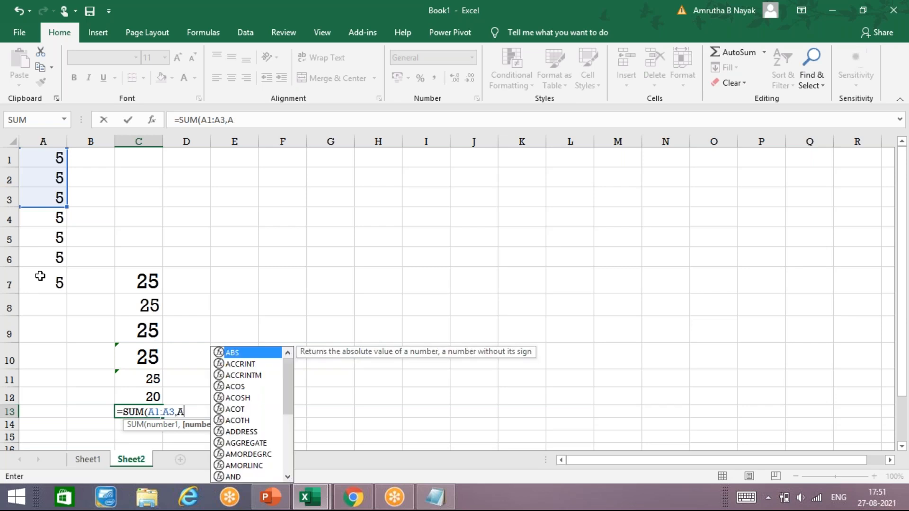
{"action": "type", "text": "6"}
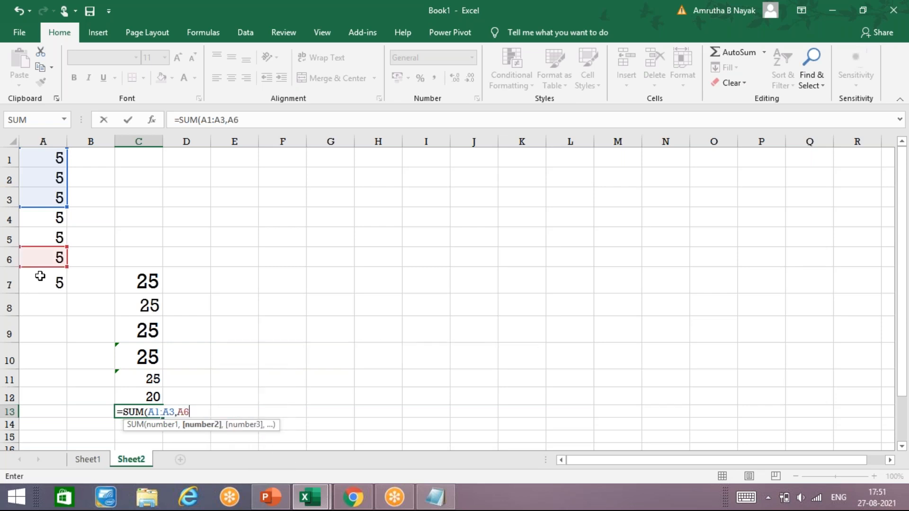
{"action": "type", "text": ":A7"}
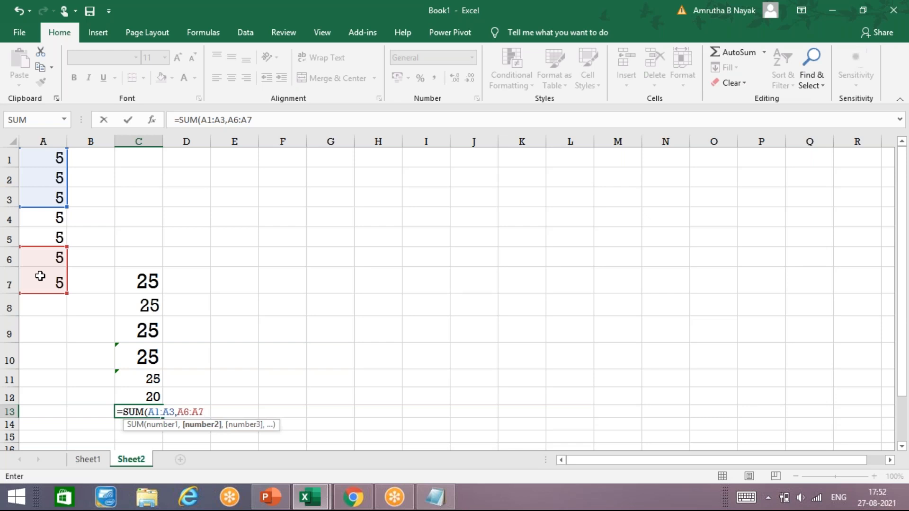
{"action": "type", "text": ")"}
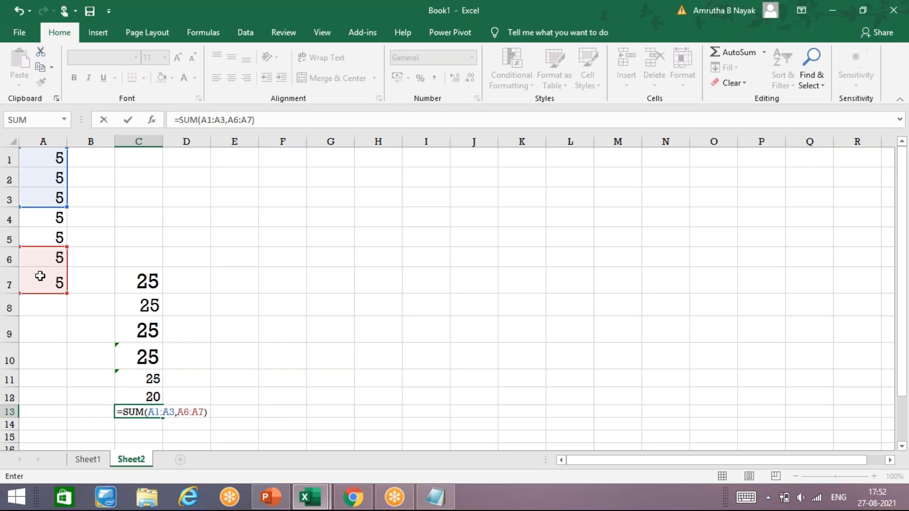
{"action": "key", "text": "Return"}
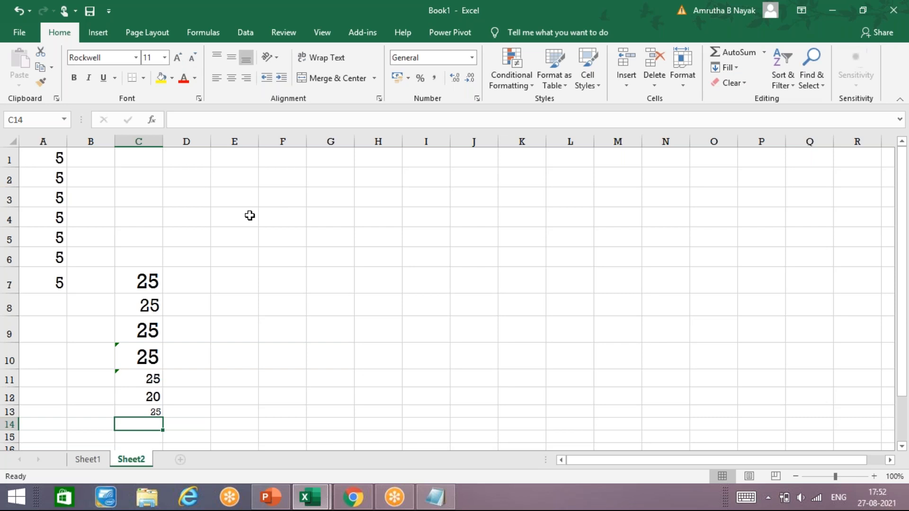
Enter 10 in cells E4 and E5.
{"action": "mouse_move", "coordinate": [249, 212]}
{"action": "left_mouse_down"}
{"action": "mouse_move", "coordinate": [248, 197]}
{"action": "mouse_move", "coordinate": [250, 213]}
{"action": "left_mouse_up"}
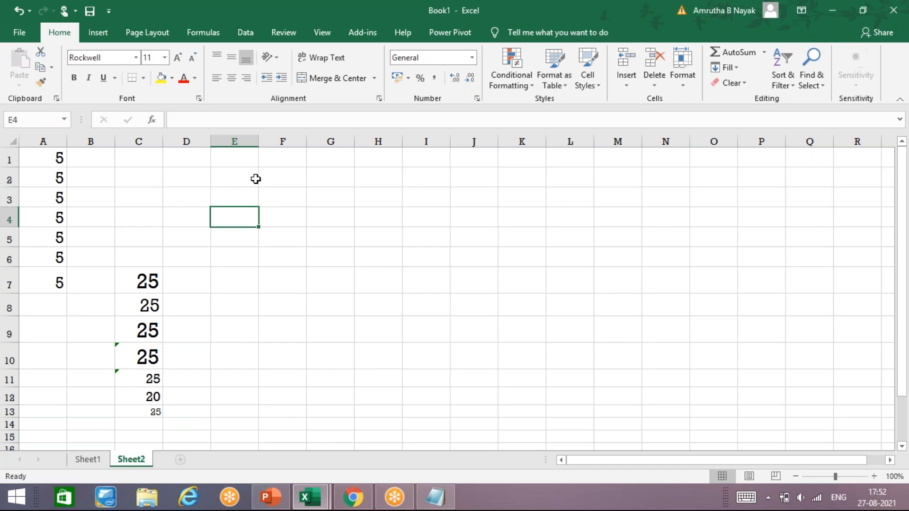
{"action": "type", "text": "10"}
{"action": "key", "text": "Return"}
{"action": "type", "text": "10"}
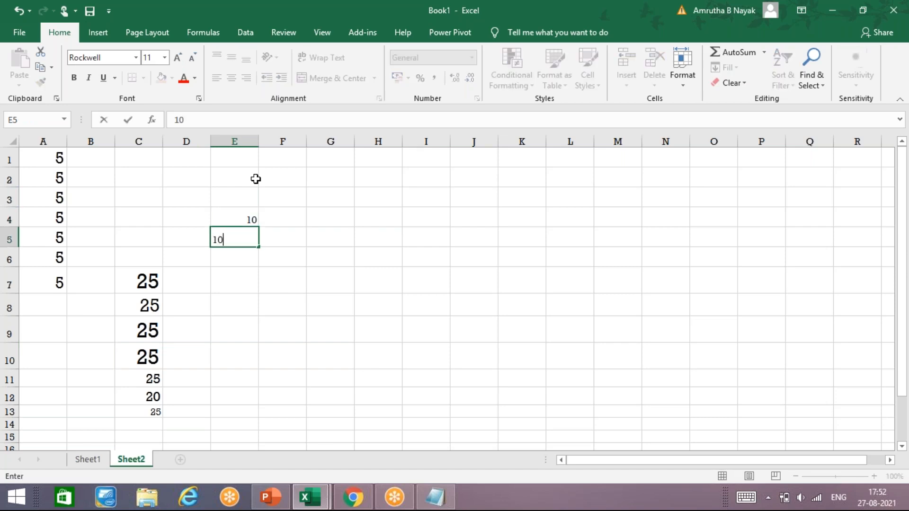
{"action": "key", "text": "Return"}
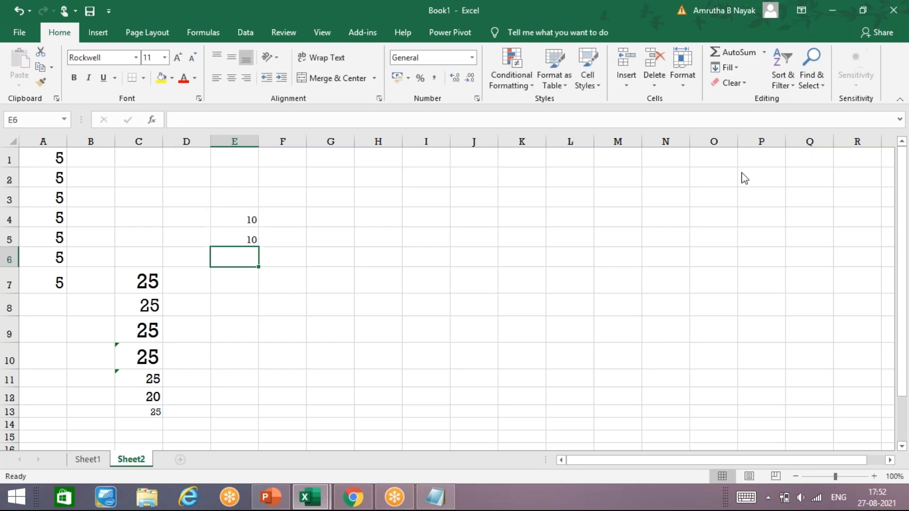
Build a SUM formula in E10 over A1:A7 and E4:E5.
{"action": "left_click", "coordinate": [731, 116]}
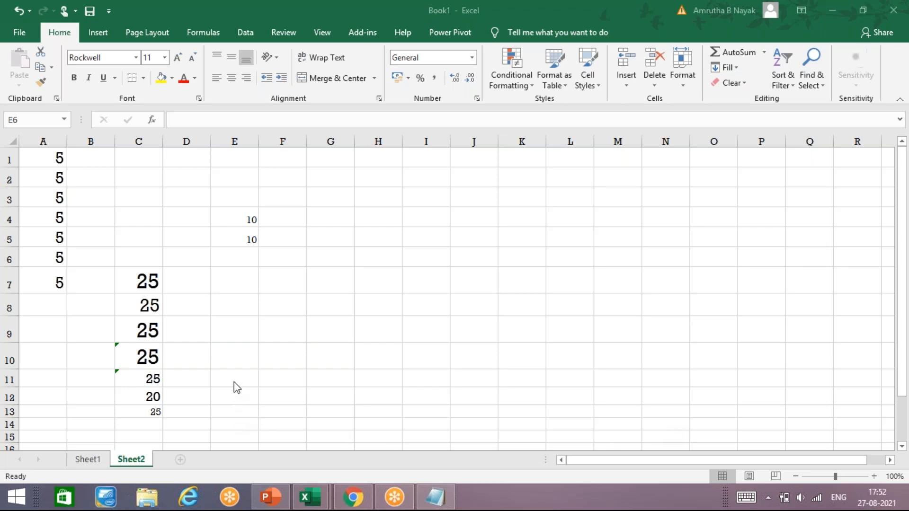
{"action": "left_click", "coordinate": [248, 353]}
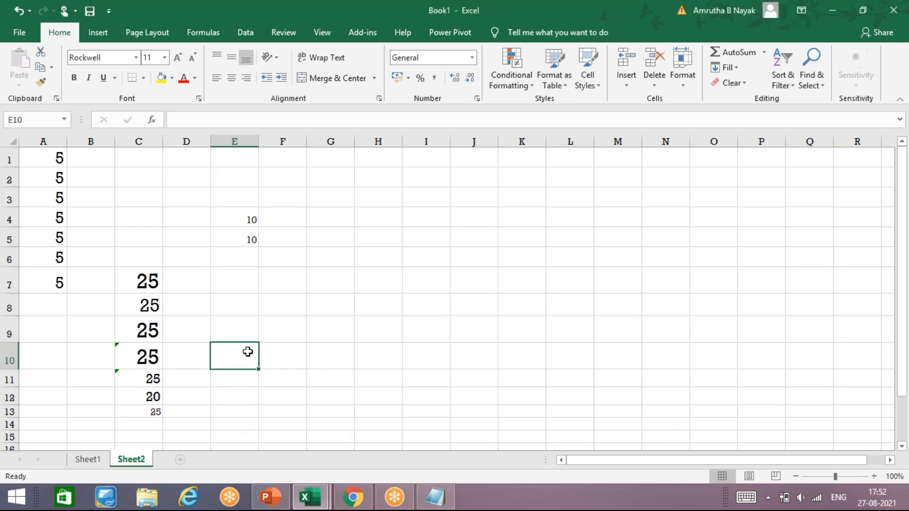
{"action": "type", "text": "=SU"}
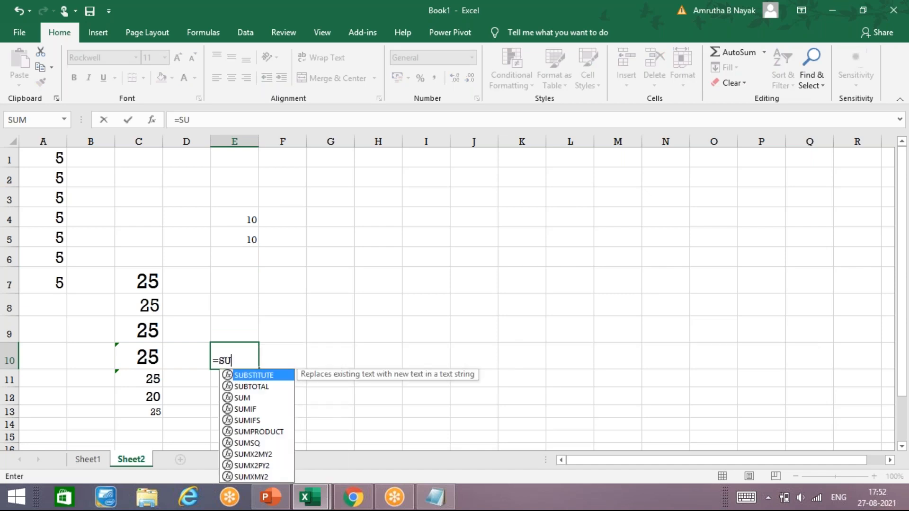
{"action": "type", "text": "M("}
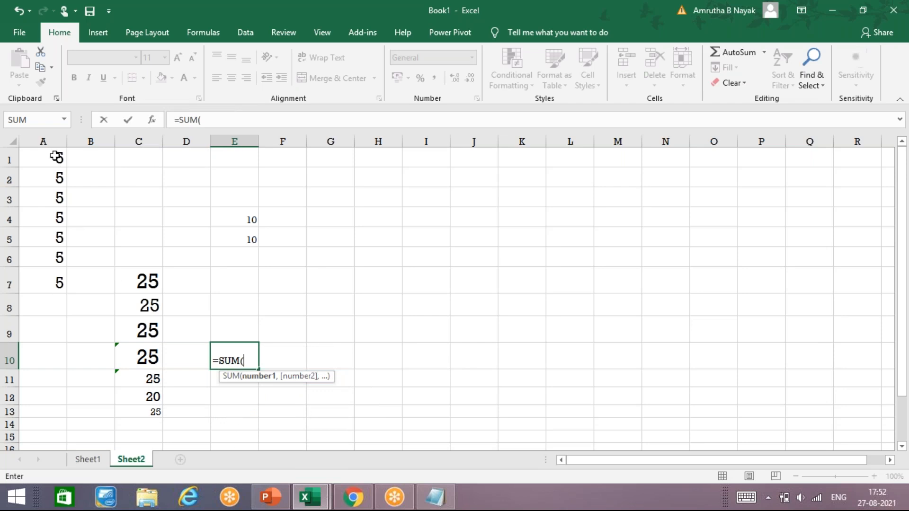
{"action": "left_click_drag", "start_coordinate": [53, 157], "coordinate": [57, 283]}
{"action": "left_click_drag", "start_coordinate": [227, 223], "coordinate": [227, 239]}
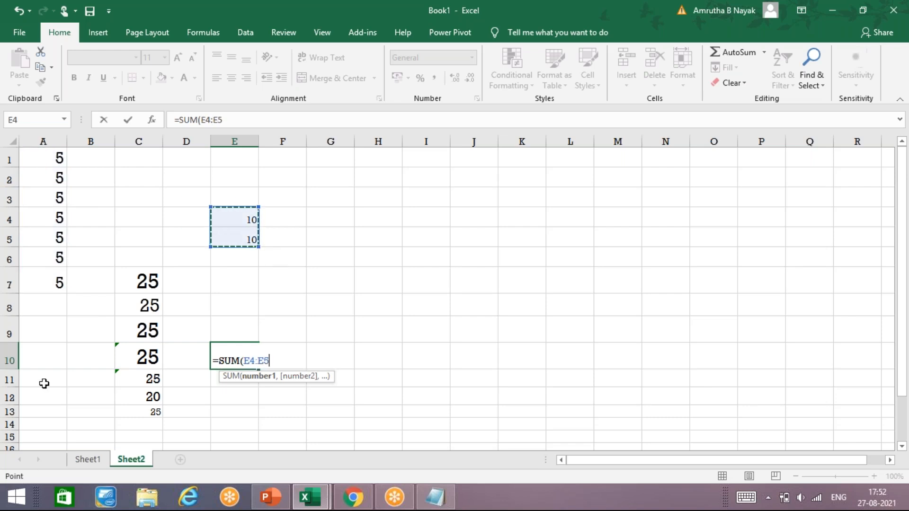
{"action": "left_click", "coordinate": [69, 377]}
{"action": "left_click", "coordinate": [79, 180]}
{"action": "key", "text": "BackSpace"}
{"action": "key", "text": "BackSpace"}
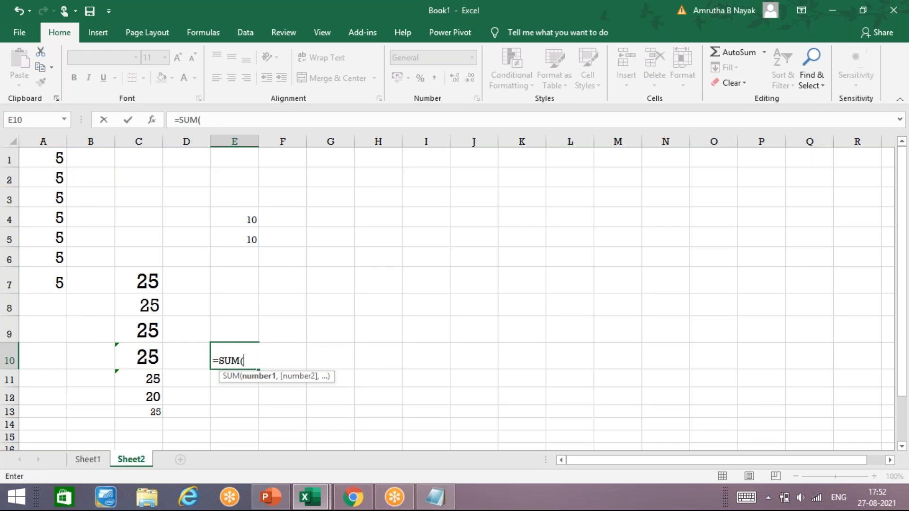
{"action": "type", "text": "A1"}
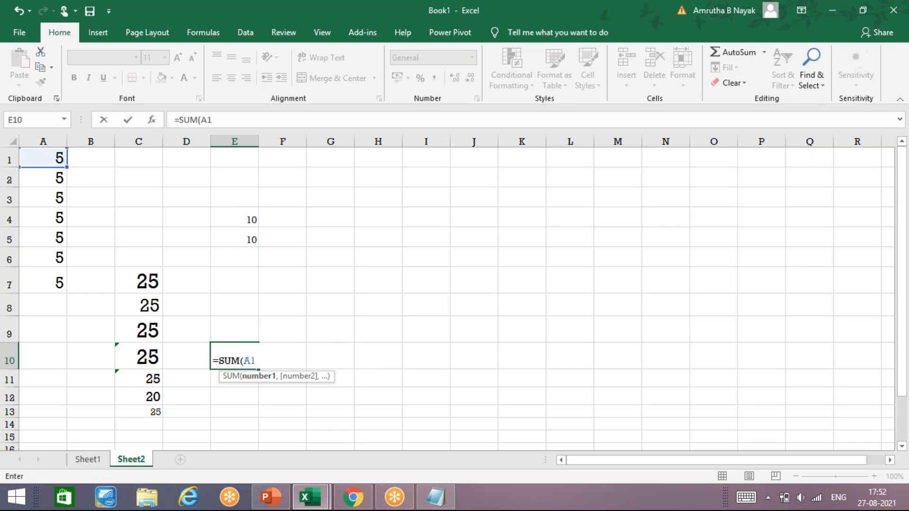
{"action": "type", "text": ":"}
{"action": "type", "text": "A7"}
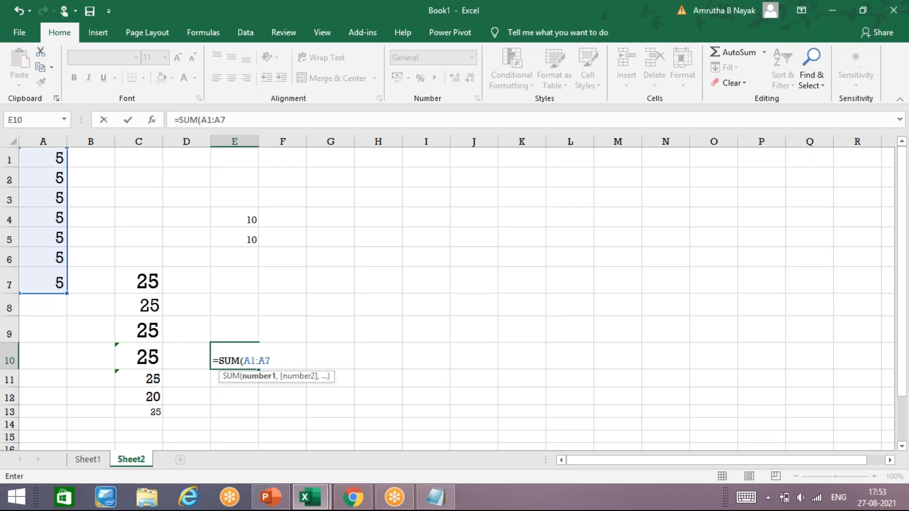
{"action": "type", "text": "E"}
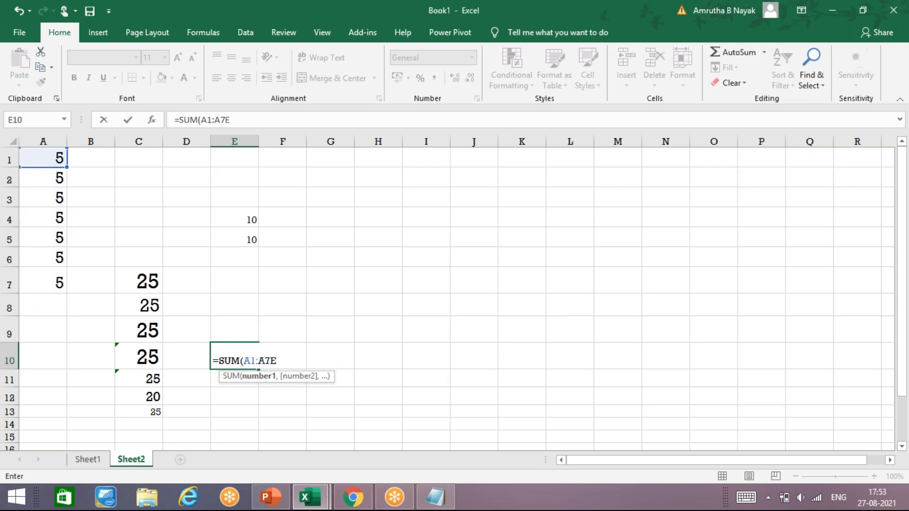
{"action": "type", "text": "4:E5"}
{"action": "key", "text": "Return"}
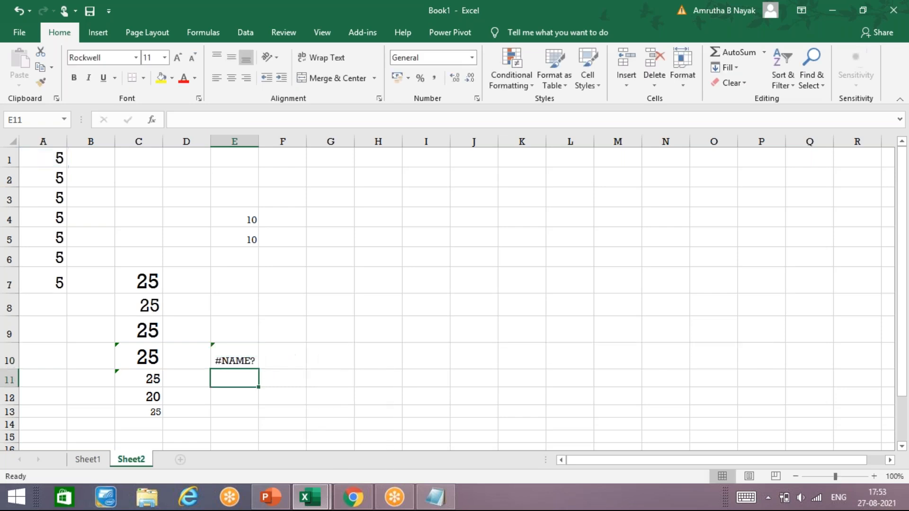
Insert the missing comma between A7 and E4 to fix #NAME? and show 80.
{"action": "left_click", "coordinate": [234, 356]}
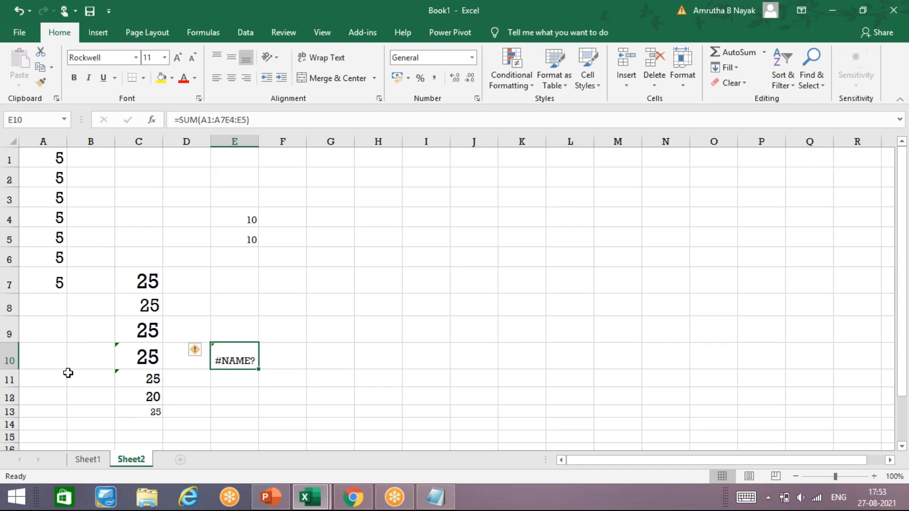
{"action": "left_click", "coordinate": [225, 119]}
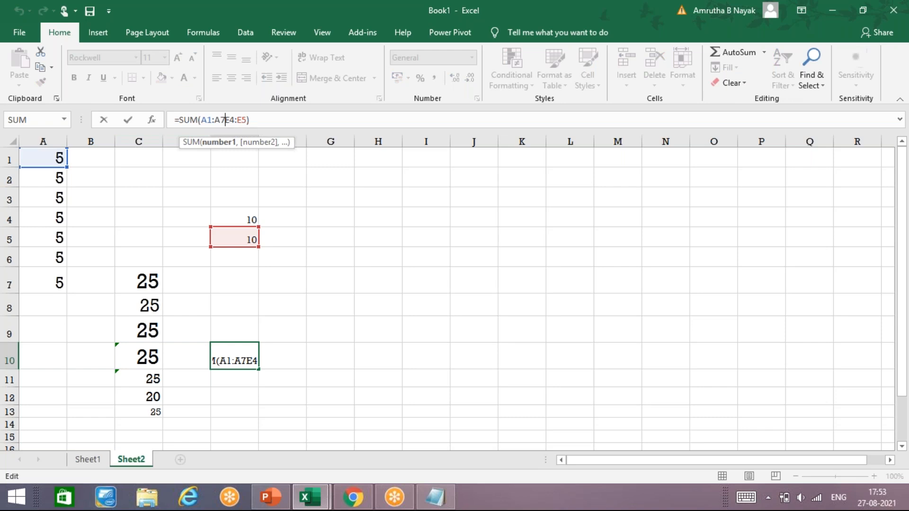
{"action": "type", "text": ","}
{"action": "key", "text": "Return"}
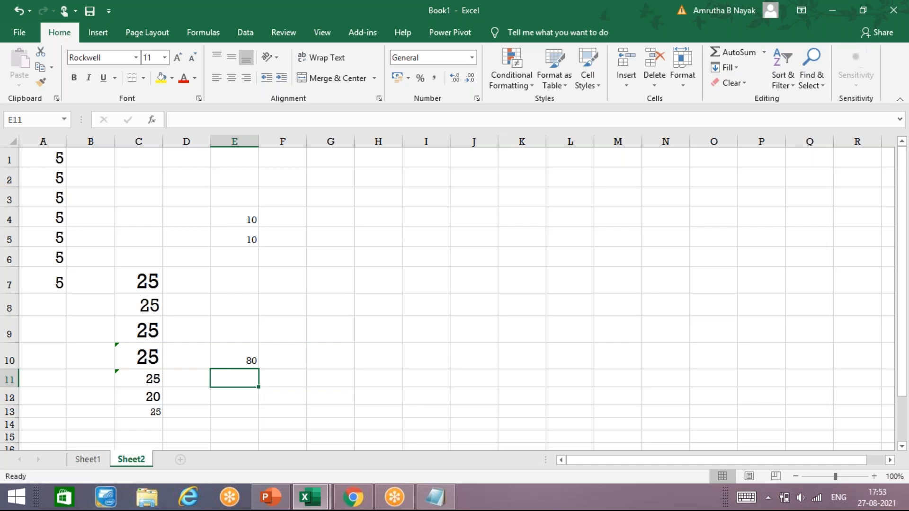
{"action": "left_click", "coordinate": [234, 356]}
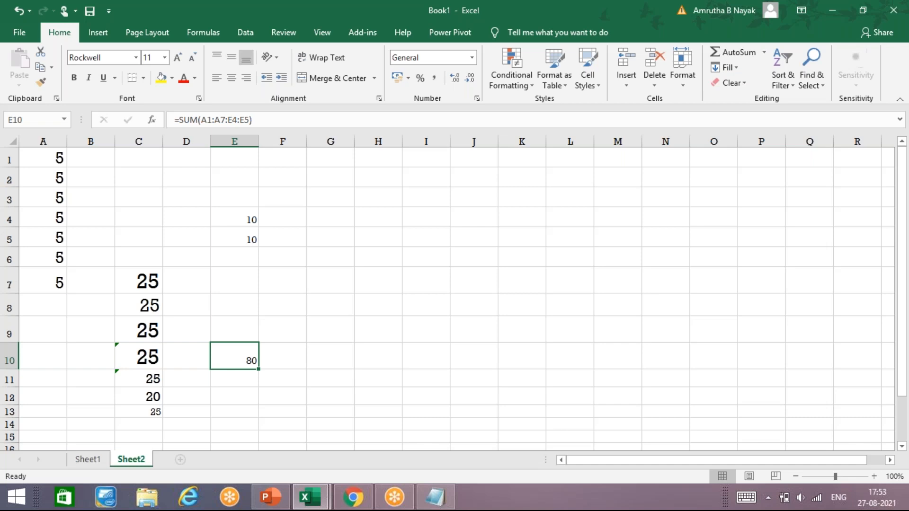
{"action": "left_click", "coordinate": [234, 378]}
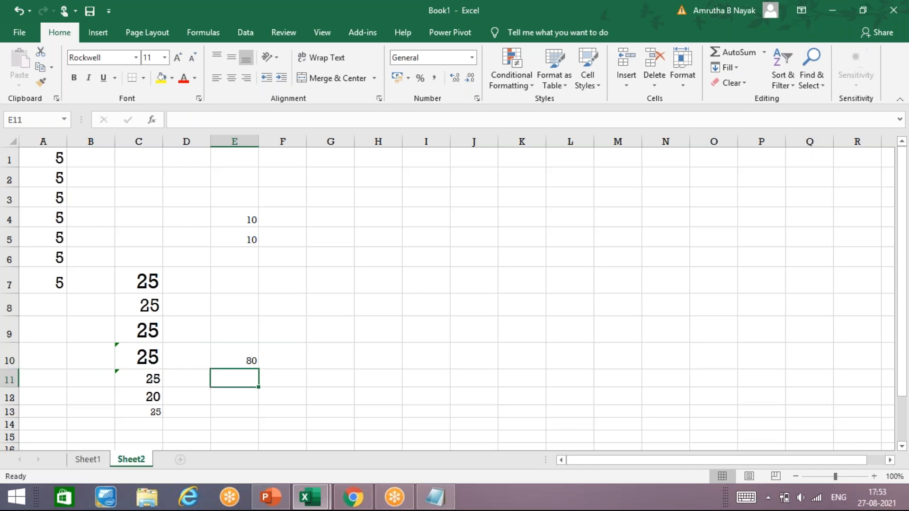
{"action": "type", "text": "=PROD"}
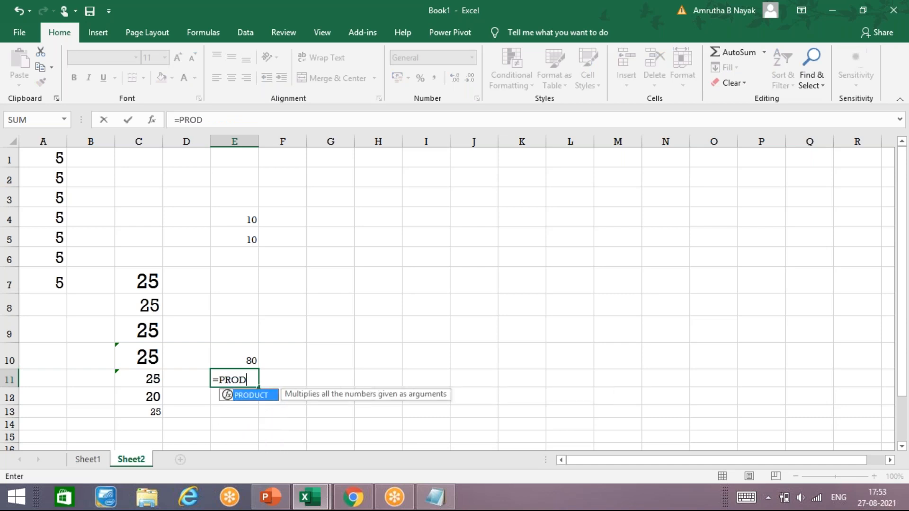
{"action": "type", "text": "UCT"}
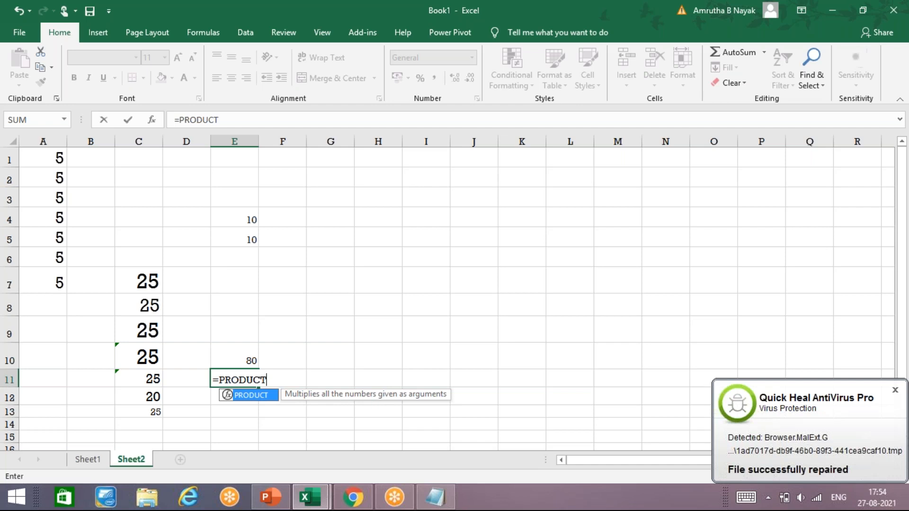
{"action": "key", "text": "BackSpace"}
{"action": "key", "text": "BackSpace"}
{"action": "key", "text": "BackSpace"}
{"action": "key", "text": "BackSpace"}
{"action": "key", "text": "BackSpace"}
{"action": "key", "text": "BackSpace"}
{"action": "key", "text": "BackSpace"}
{"action": "key", "text": "BackSpace"}
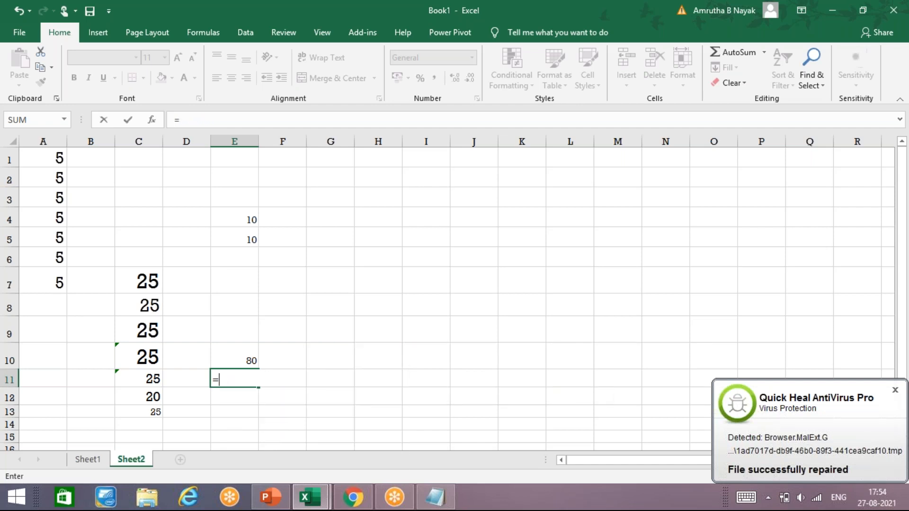
{"action": "type", "text": "11"}
{"action": "key", "text": "BackSpace"}
{"action": "key", "text": "BackSpace"}
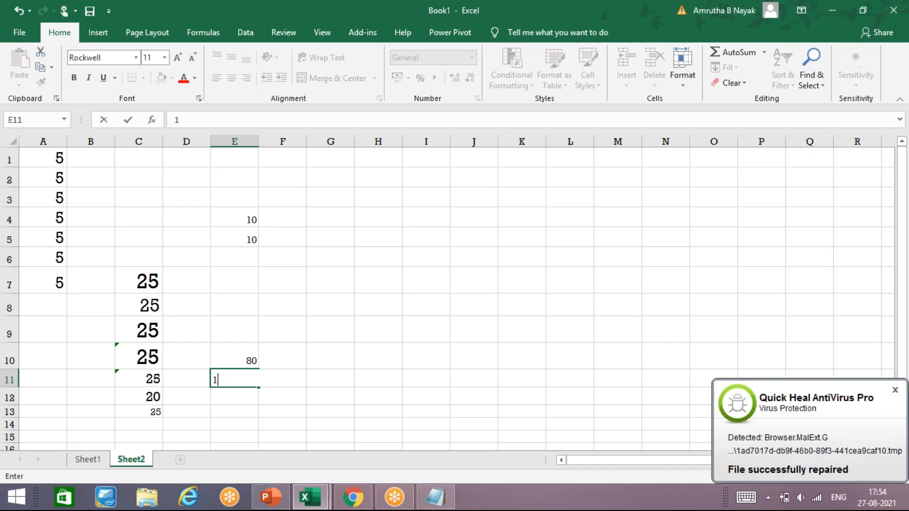
{"action": "type", "text": "11"}
{"action": "key", "text": "BackSpace"}
{"action": "key", "text": "BackSpace"}
{"action": "key", "text": "Return"}
{"action": "type", "text": "1"}
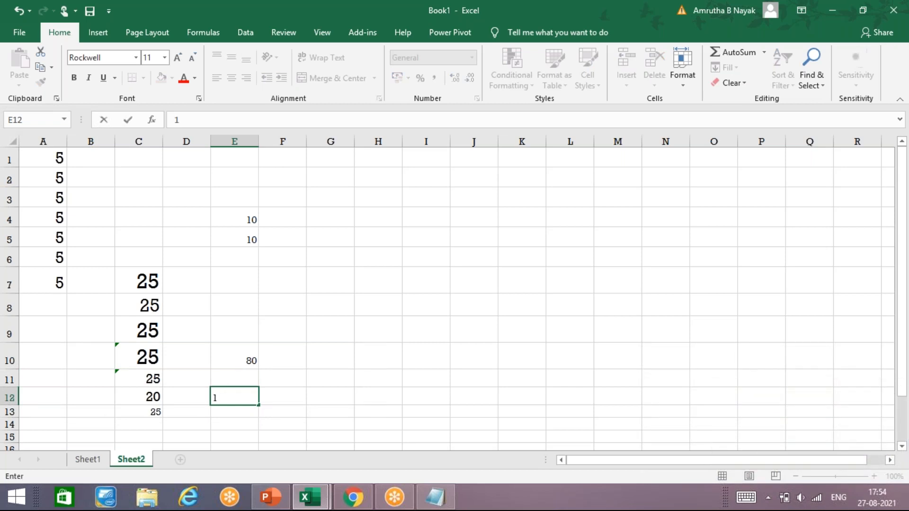
{"action": "key", "text": "BackSpace"}
{"action": "key", "text": "Up"}
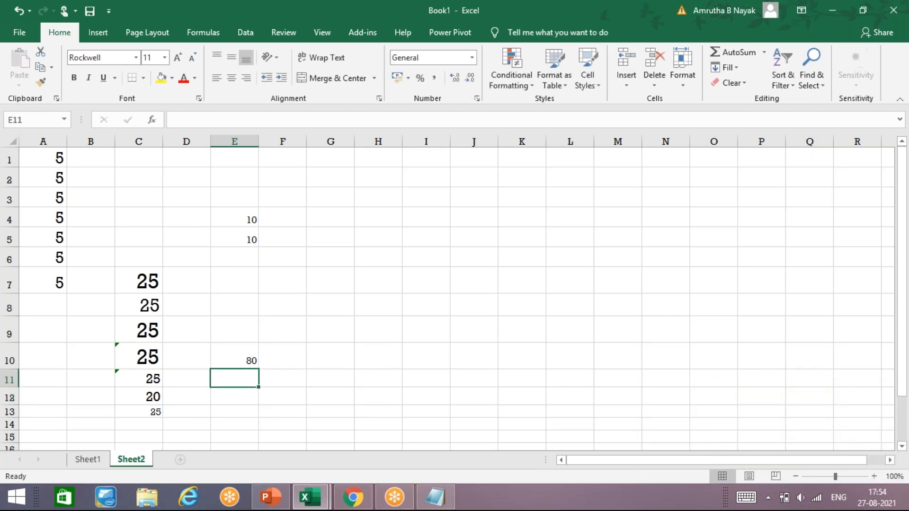
{"action": "key", "text": "Up"}
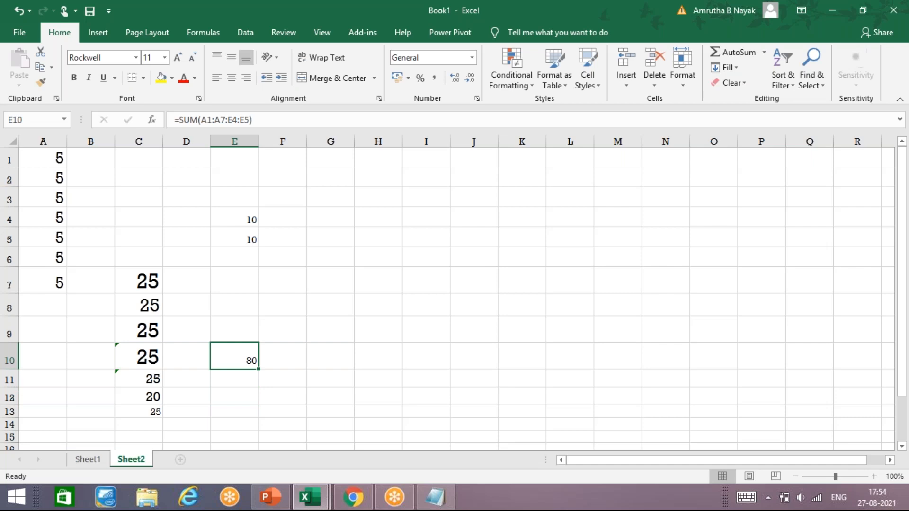
{"action": "key", "text": "F2"}
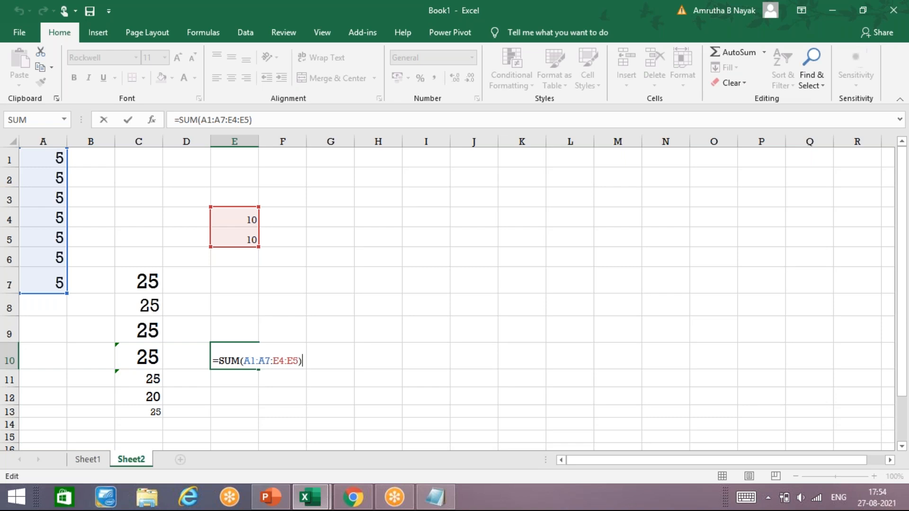
{"action": "key", "text": "Return"}
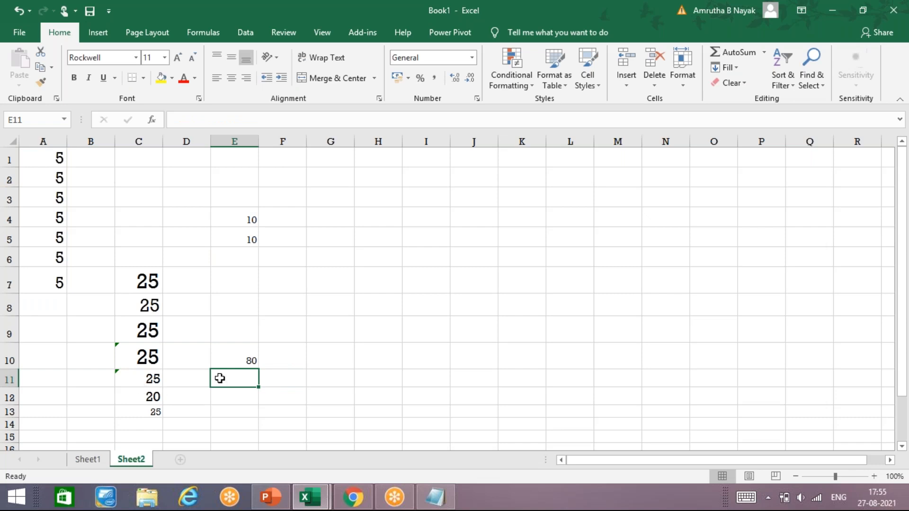
Enter =PRODUCT(A1:A7) in E11 so it returns 78125, then go back to E11.
{"action": "type", "text": "=PRODUC"}
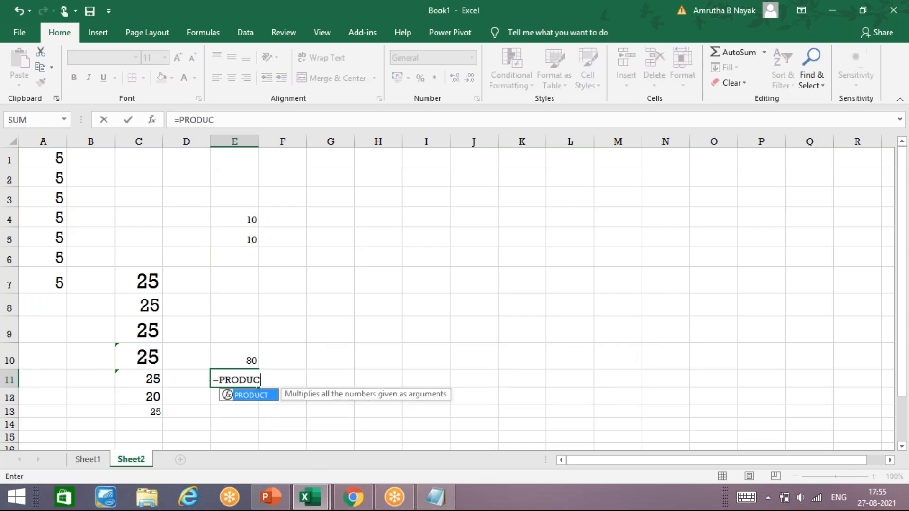
{"action": "type", "text": "T("}
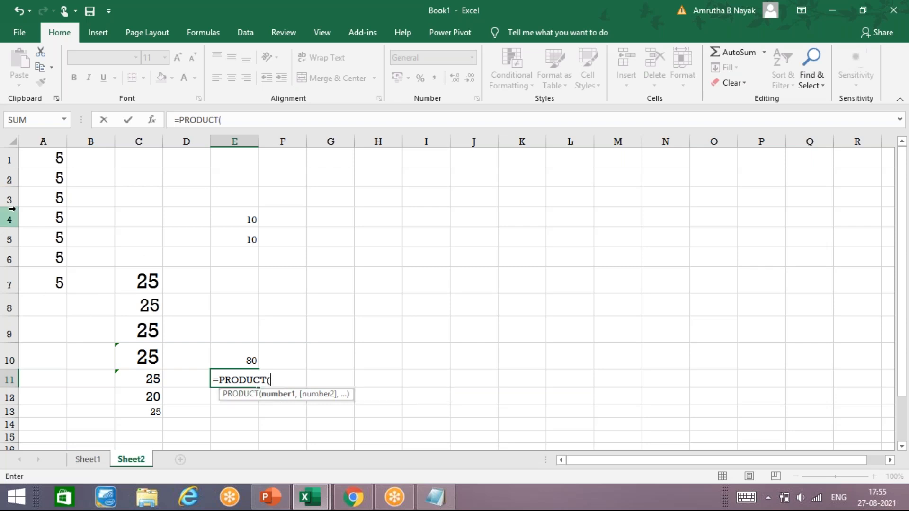
{"action": "type", "text": "A1"}
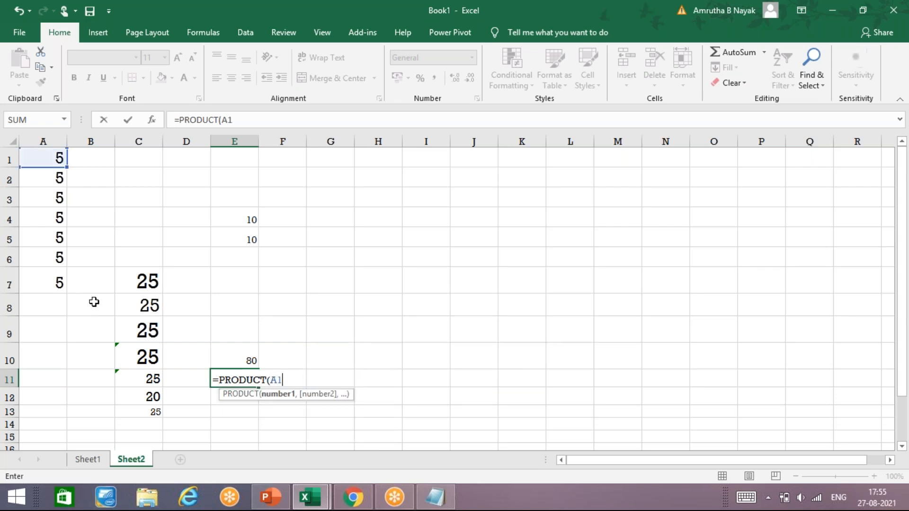
{"action": "type", "text": ":A"}
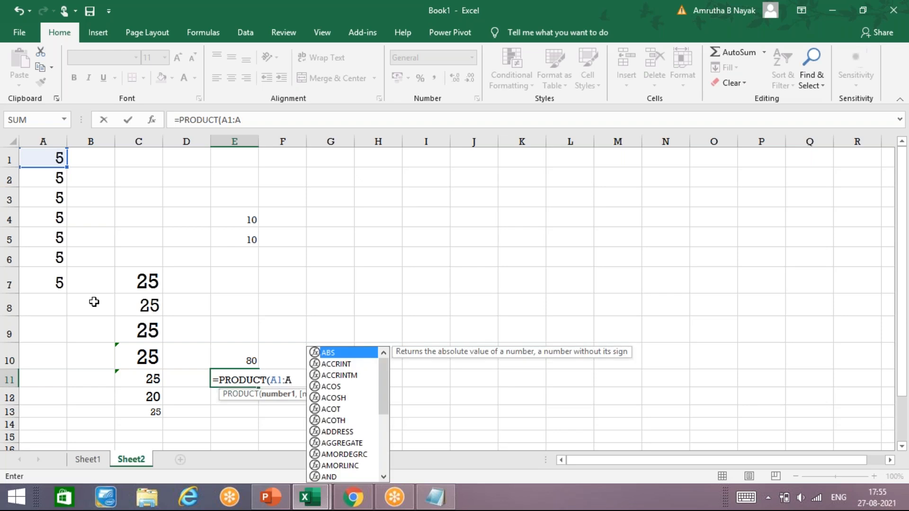
{"action": "type", "text": "7)"}
{"action": "key", "text": "Return"}
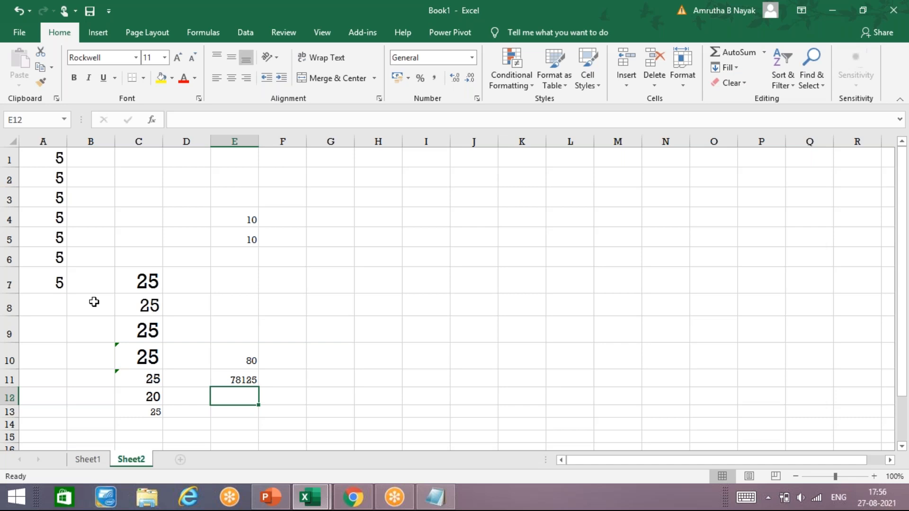
{"action": "key", "text": "Up"}
Rewrite E11 as =PRODUCT(E4:E5,A1:A7) so it multiplies both ranges to 7812500.
{"action": "left_click", "coordinate": [94, 301]}
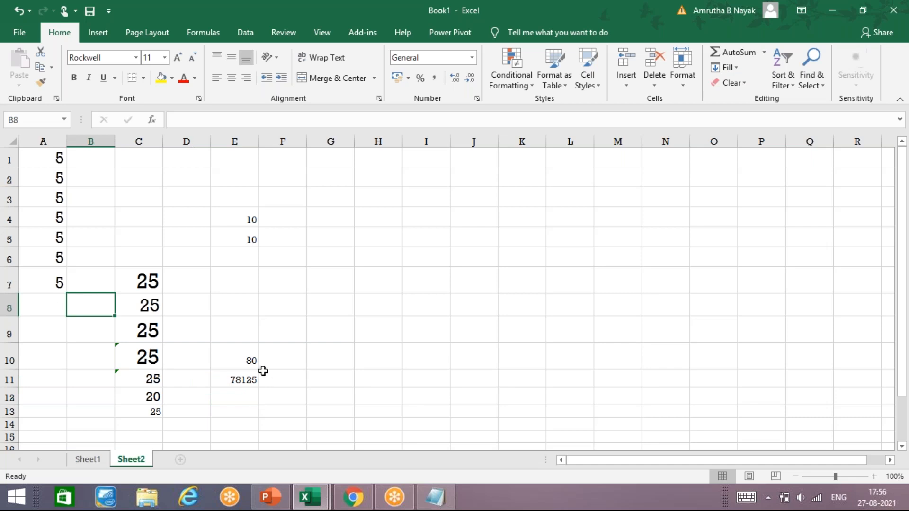
{"action": "left_click", "coordinate": [244, 381]}
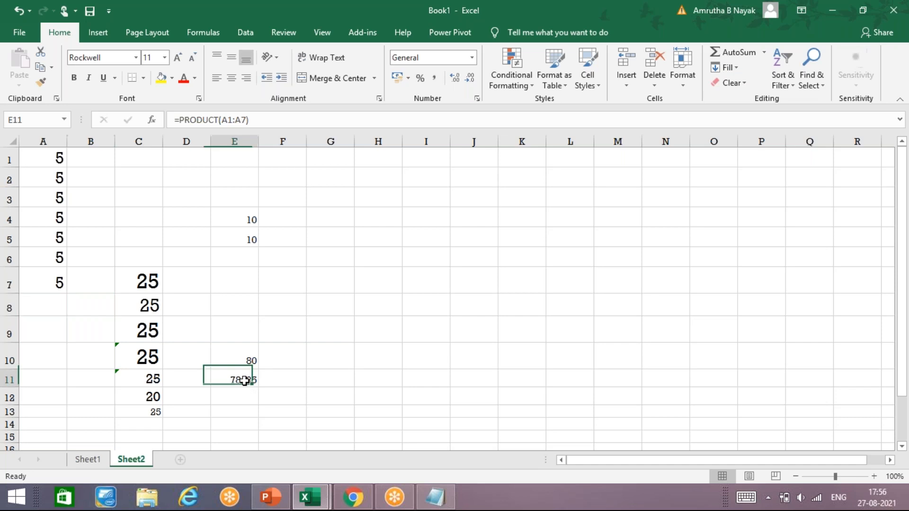
{"action": "left_click", "coordinate": [260, 120]}
{"action": "key", "text": "BackSpace"}
{"action": "key", "text": "BackSpace"}
{"action": "key", "text": "BackSpace"}
{"action": "key", "text": "BackSpace"}
{"action": "key", "text": "BackSpace"}
{"action": "key", "text": "BackSpace"}
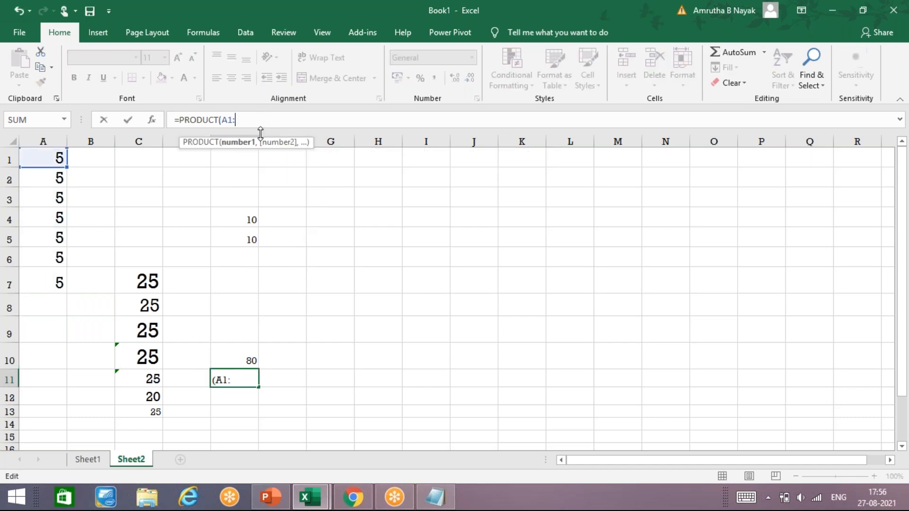
{"action": "left_click_drag", "start_coordinate": [42, 161], "coordinate": [56, 284]}
{"action": "left_click_drag", "start_coordinate": [237, 216], "coordinate": [245, 240]}
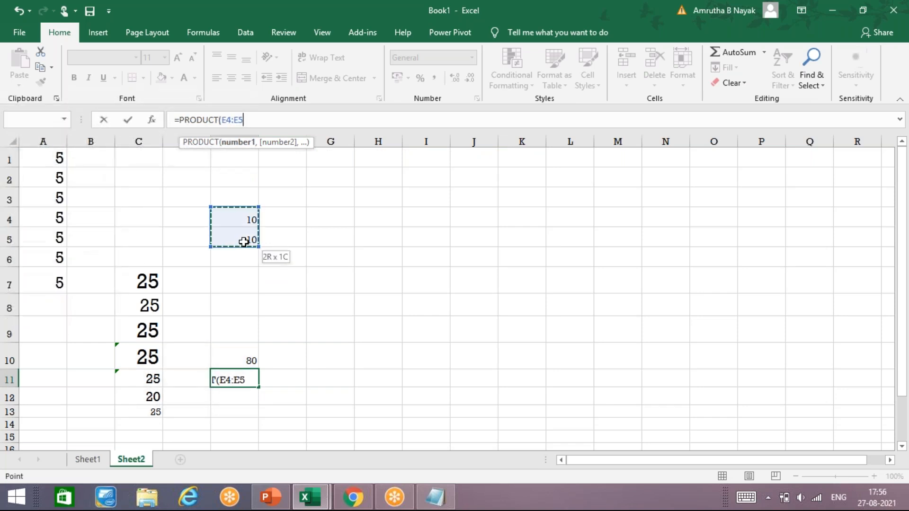
{"action": "left_click", "coordinate": [253, 377]}
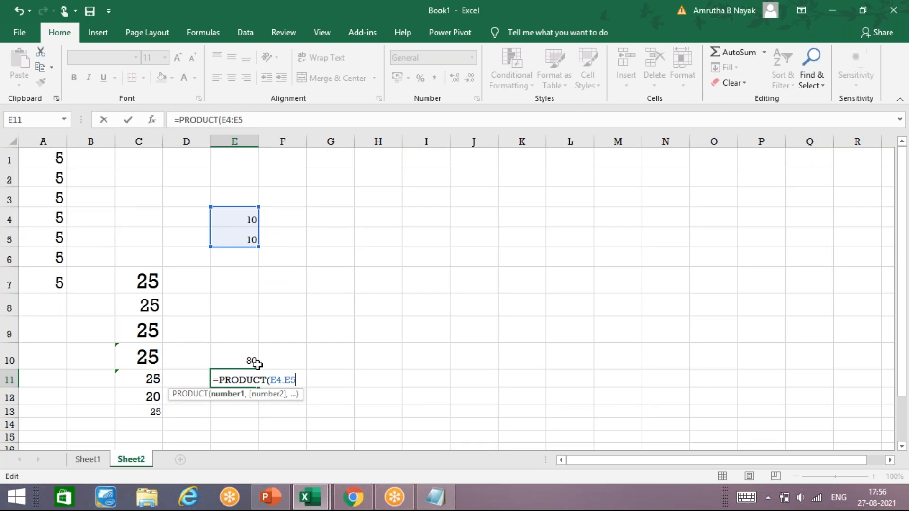
{"action": "type", "text": ","}
{"action": "left_click_drag", "start_coordinate": [50, 154], "coordinate": [48, 279]}
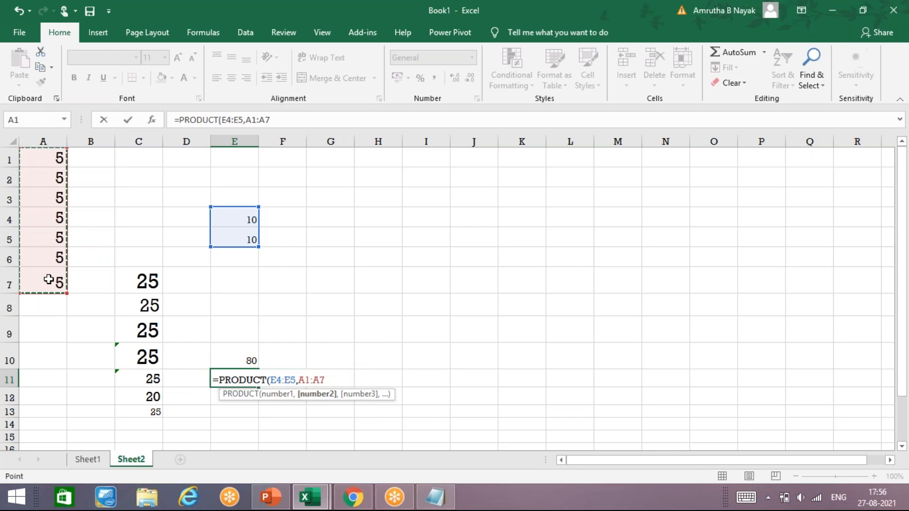
{"action": "key", "text": "Return"}
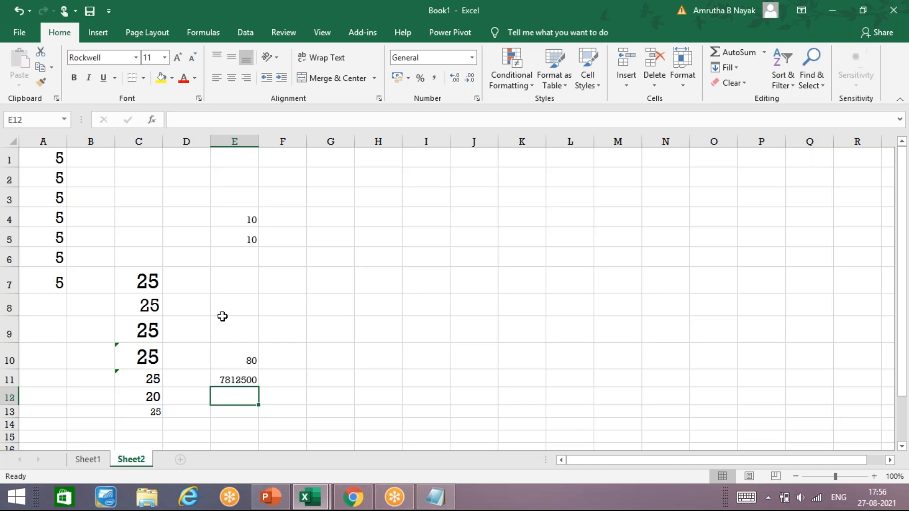
Close the Book1 workbook without saving its changes.
{"action": "left_click", "coordinate": [145, 33]}
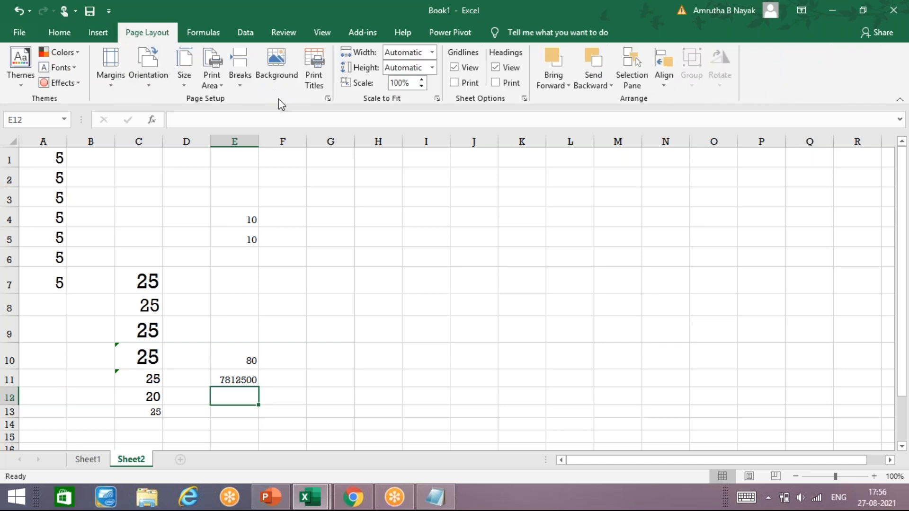
{"action": "left_click", "coordinate": [317, 412]}
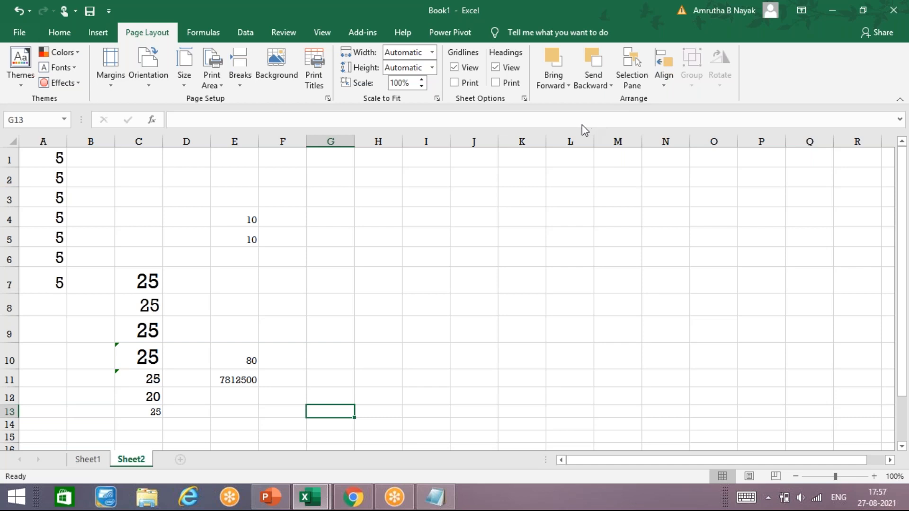
{"action": "left_click", "coordinate": [559, 105]}
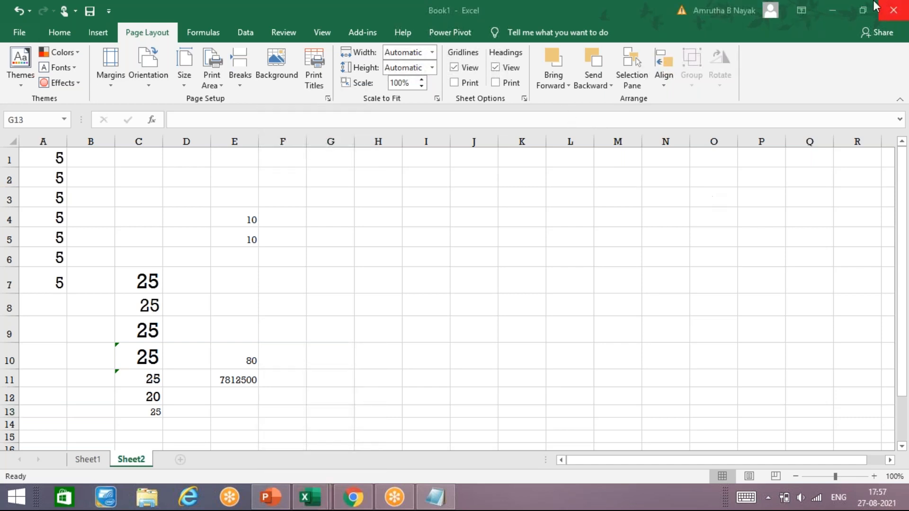
{"action": "left_click", "coordinate": [893, 10]}
{"action": "left_click", "coordinate": [471, 273]}
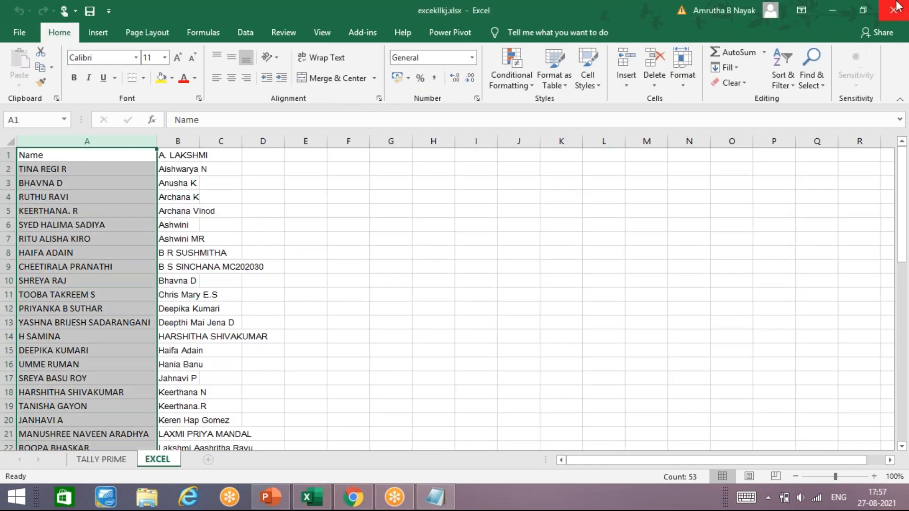
Close excelllkj.xlsx, Chrome, PowerPoint and Notepad, discarding the unsaved Notepad notes.
{"action": "left_click", "coordinate": [897, 7]}
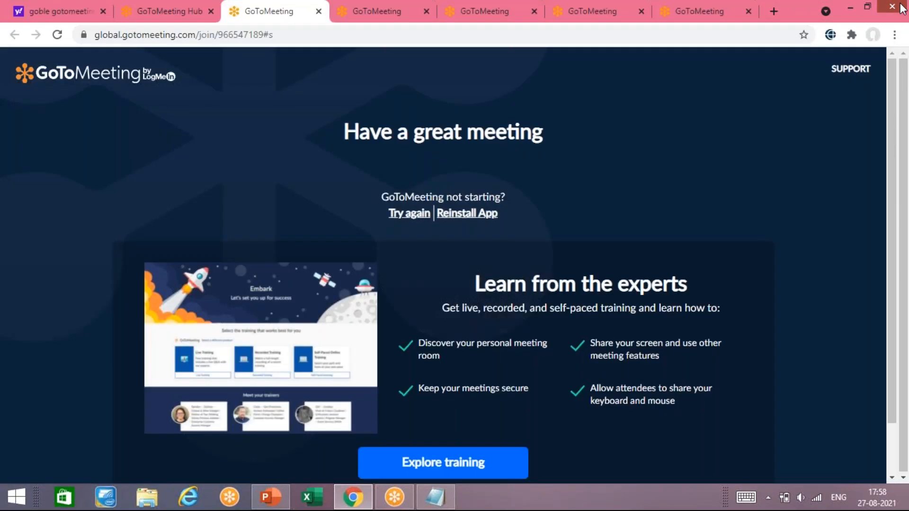
{"action": "left_click", "coordinate": [893, 11]}
{"action": "left_click", "coordinate": [893, 11]}
{"action": "left_click", "coordinate": [892, 7]}
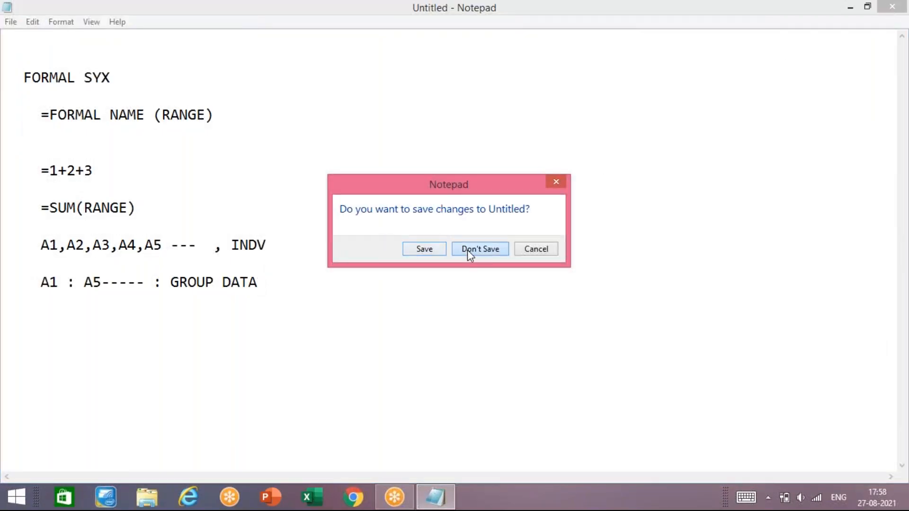
{"action": "left_click", "coordinate": [467, 249]}
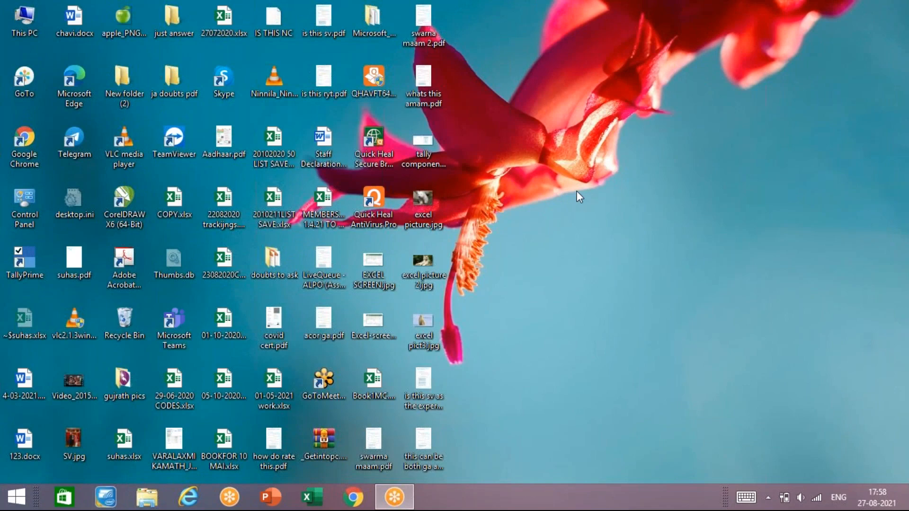